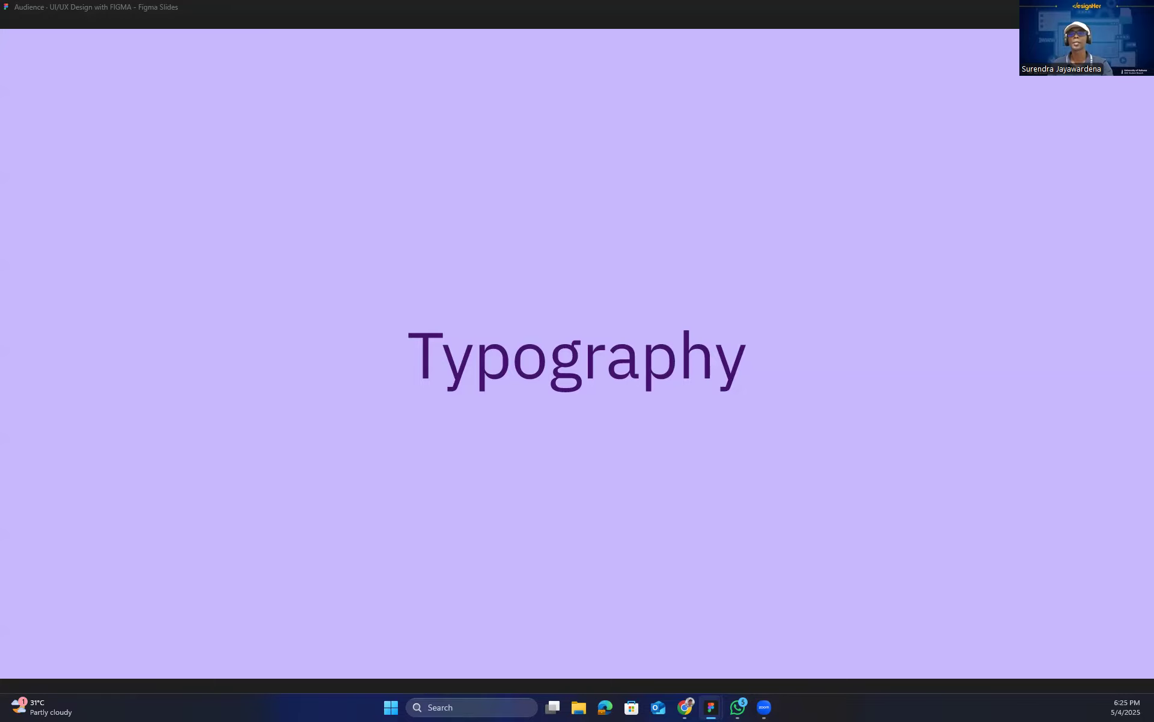
Switch to the Typography frame in the HiFi design file and set all nine sample text lines to the Lexend Deca font.
{"action": "key", "text": "Escape"}
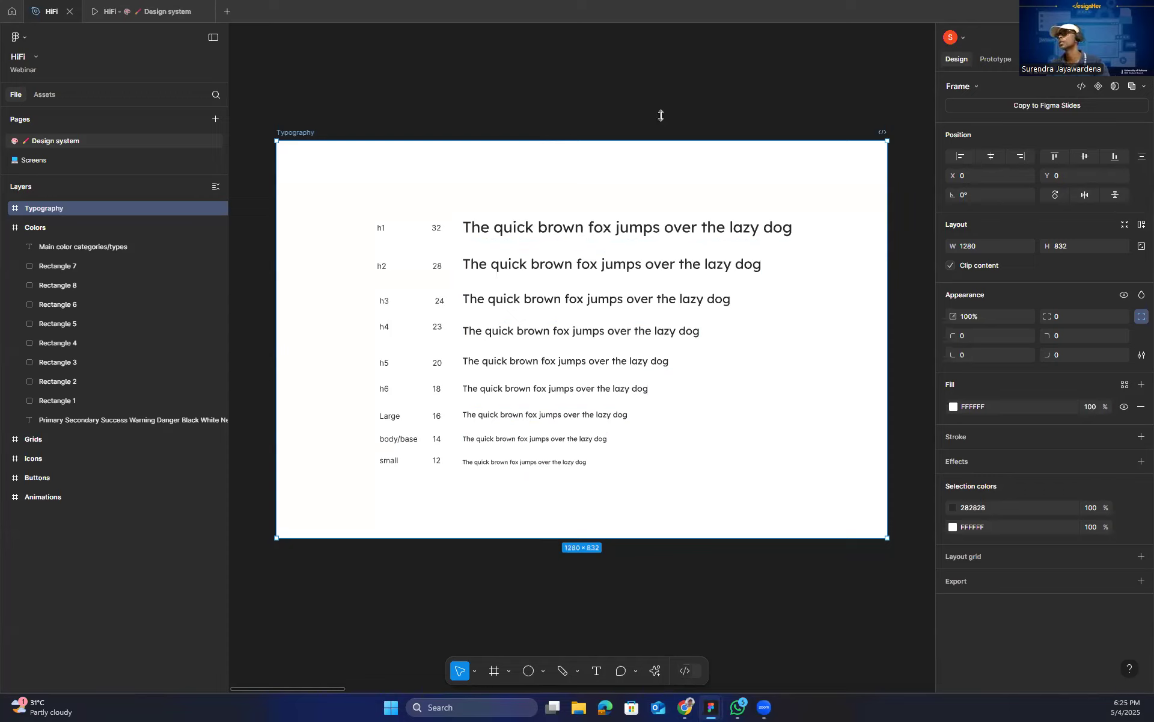
{"action": "left_click", "coordinate": [534, 227]}
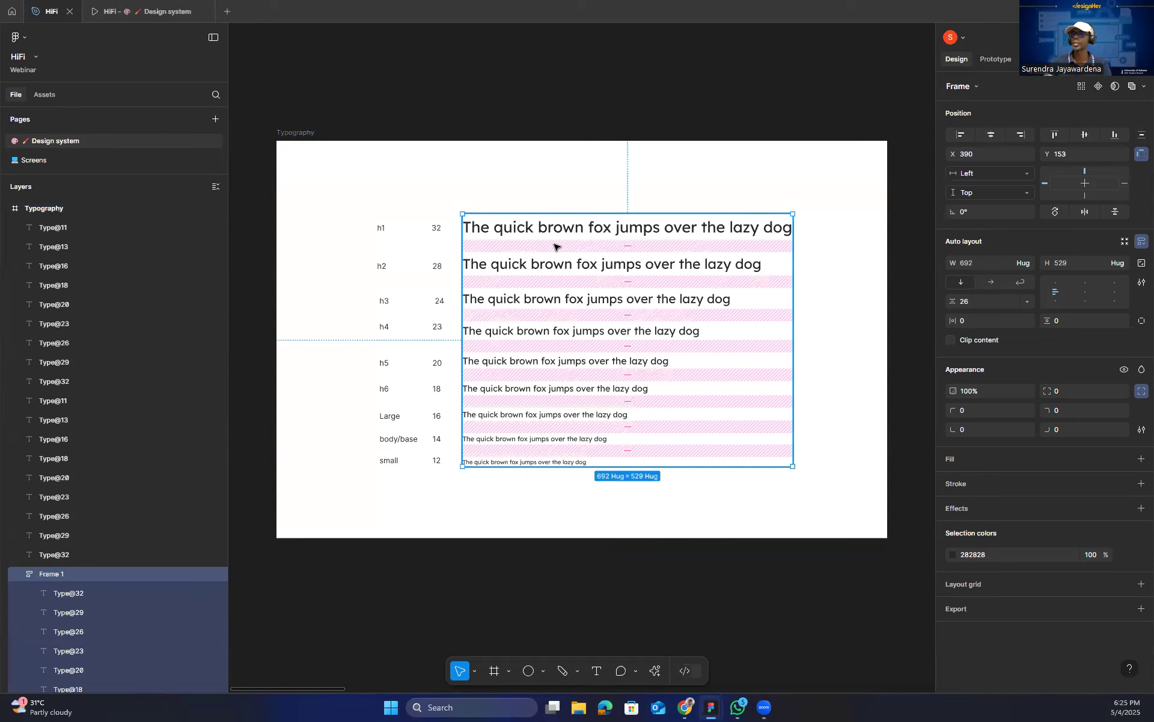
{"action": "key", "text": "Return"}
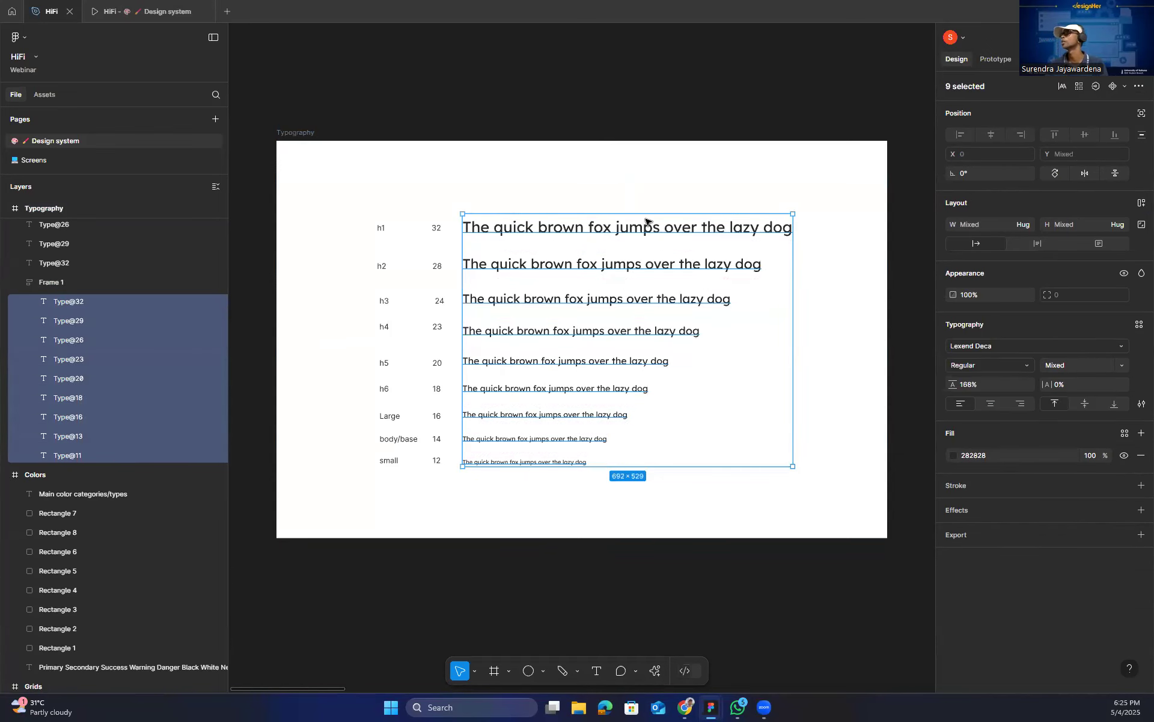
{"action": "left_click", "coordinate": [1120, 351]}
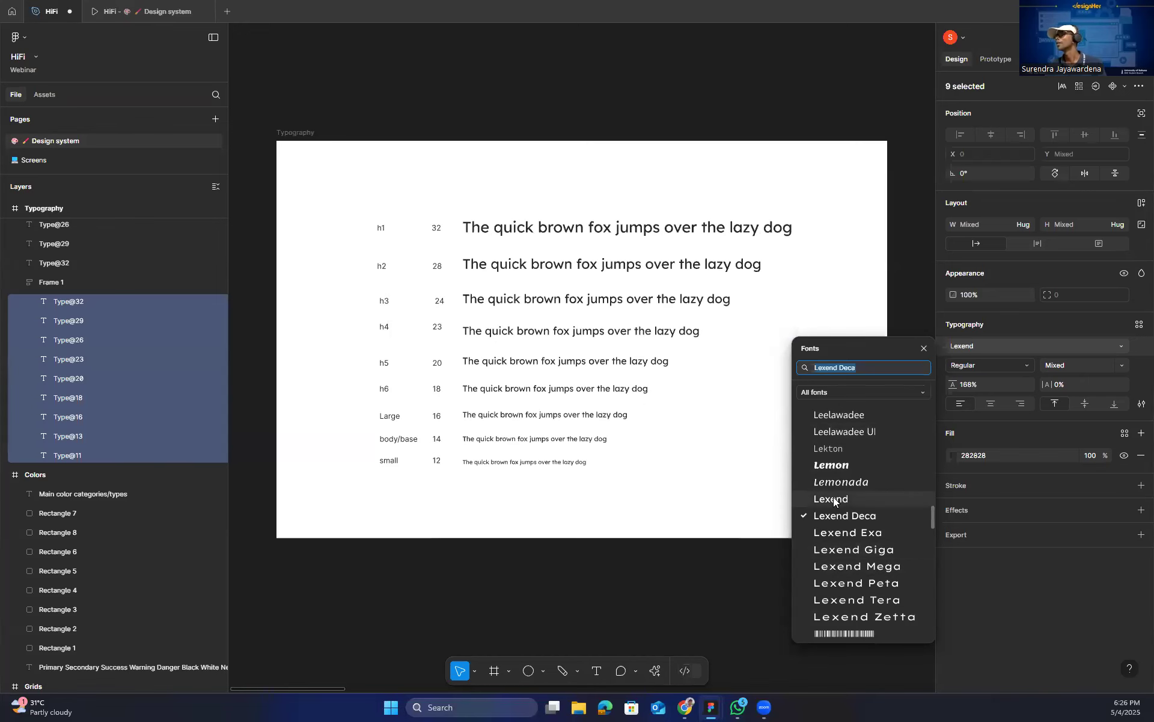
{"action": "left_click", "coordinate": [858, 518]}
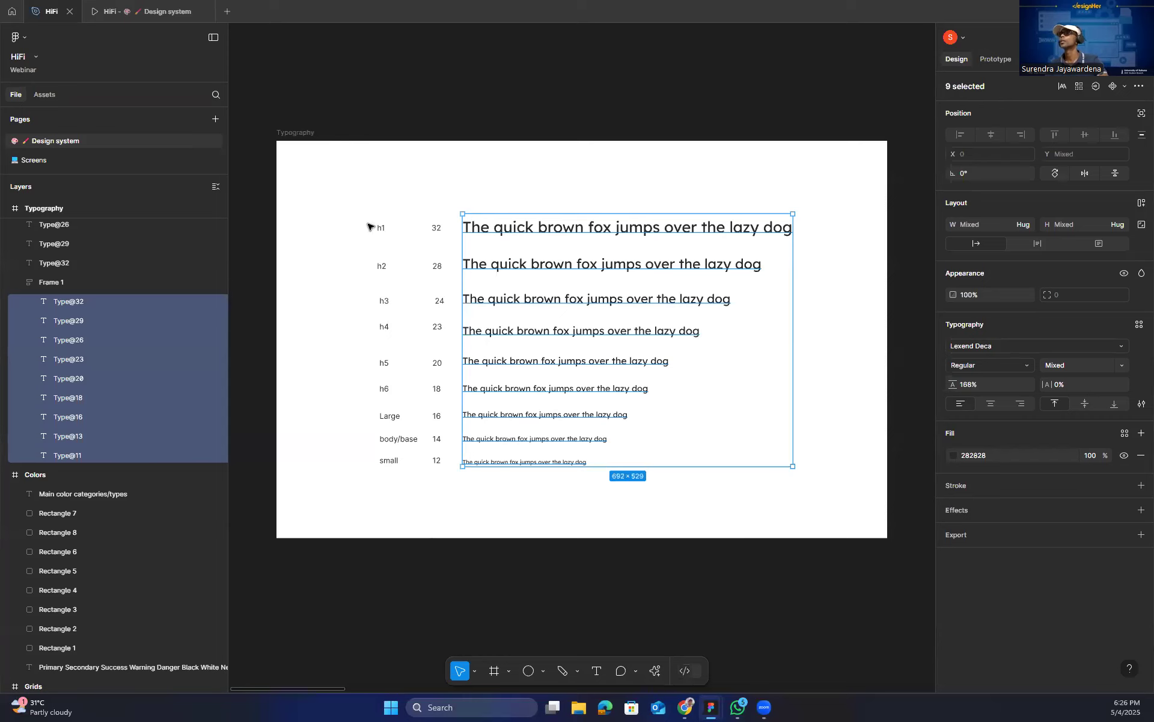
Examine the h1 label, the body/base size label and the frame holding the sample text lines.
{"action": "left_click", "coordinate": [396, 240]}
{"action": "left_click", "coordinate": [382, 230]}
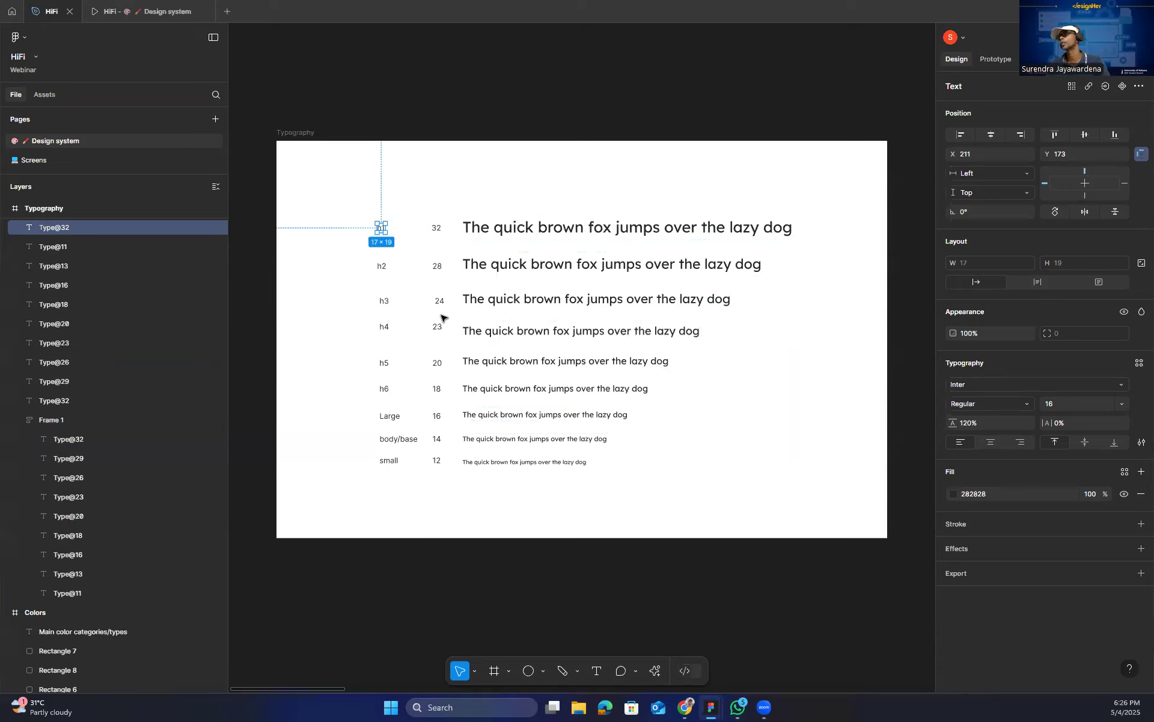
{"action": "left_click", "coordinate": [437, 442]}
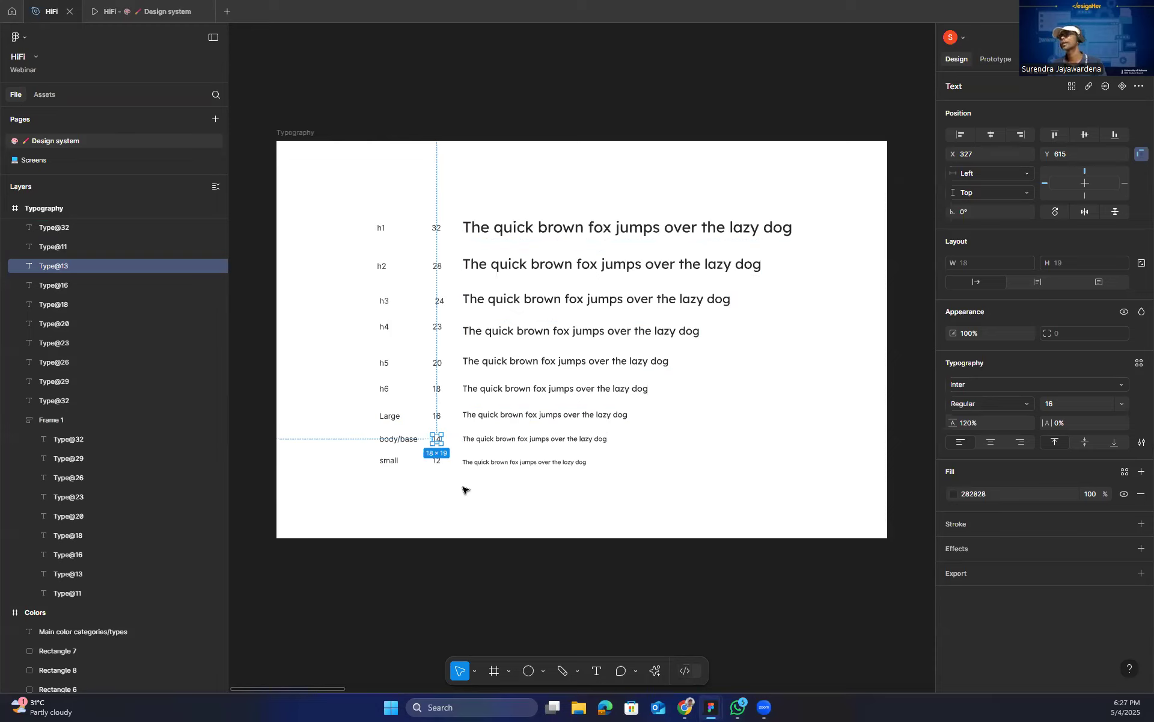
{"action": "left_click", "coordinate": [439, 474]}
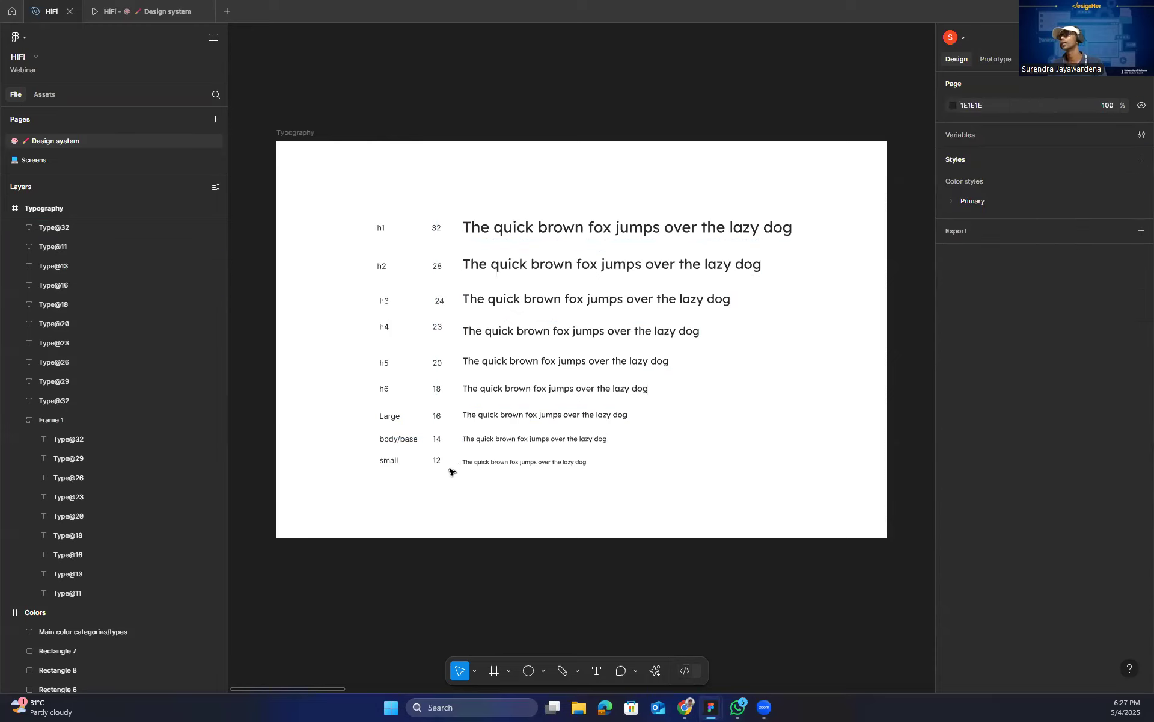
{"action": "left_click", "coordinate": [492, 463]}
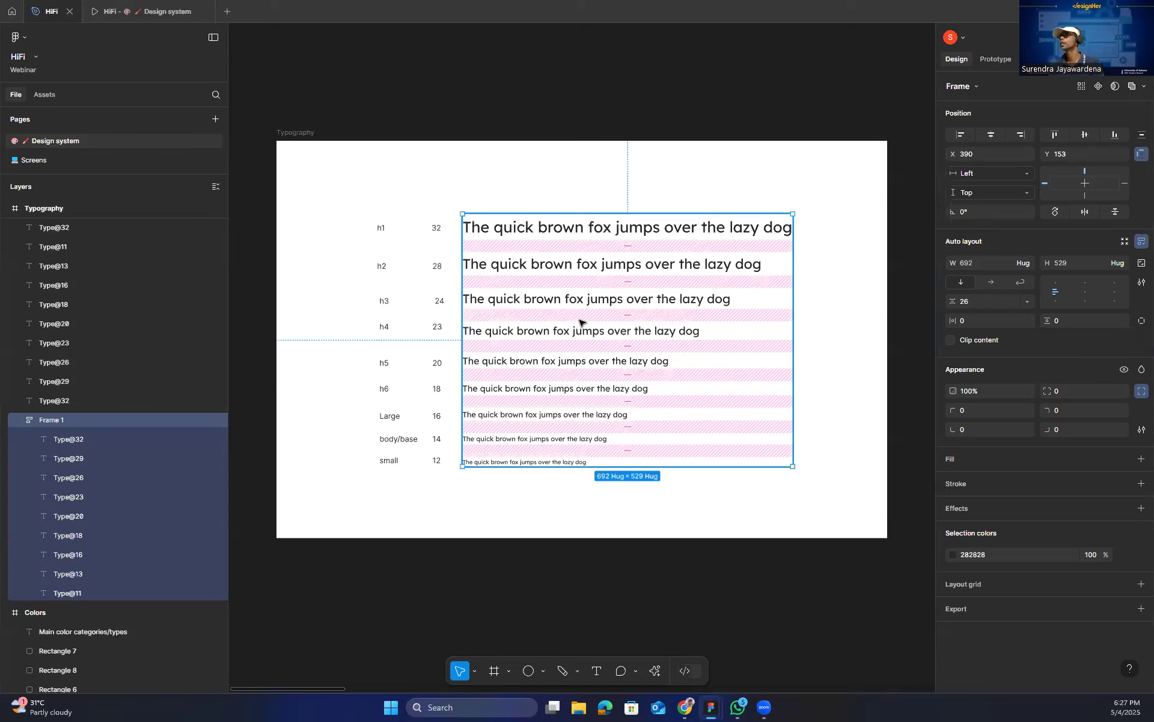
{"action": "left_click", "coordinate": [558, 505]}
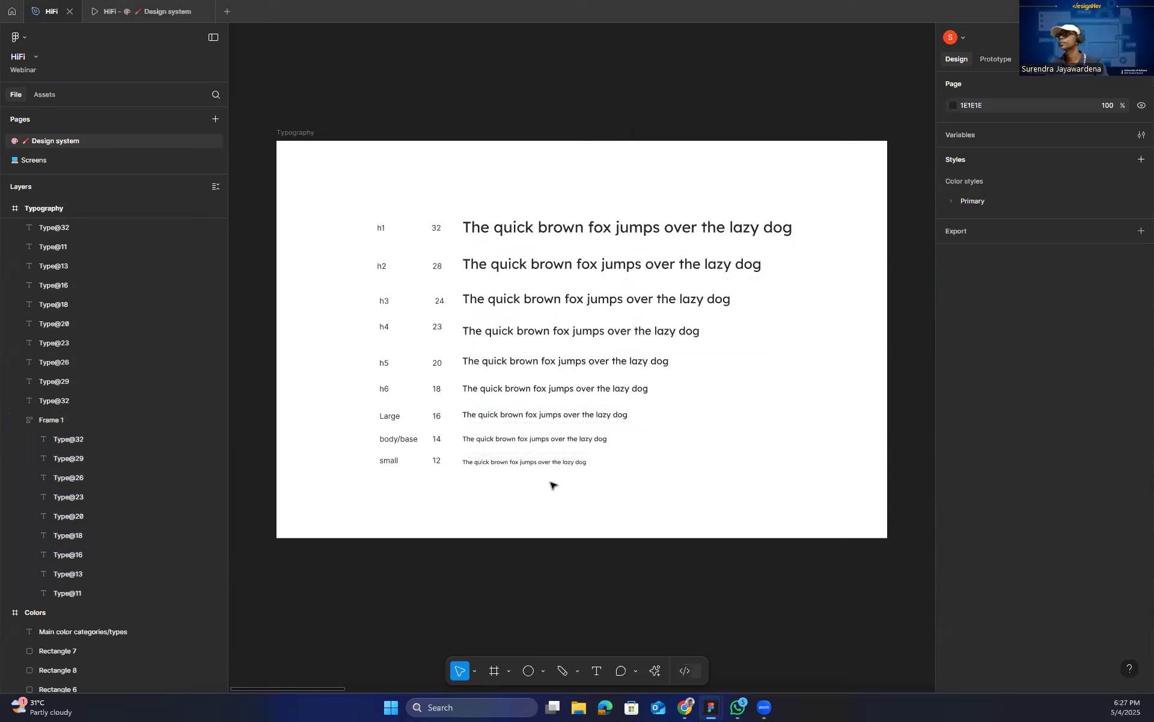
Create a text style named Base from the body/base sample line.
{"action": "left_click", "coordinate": [532, 442]}
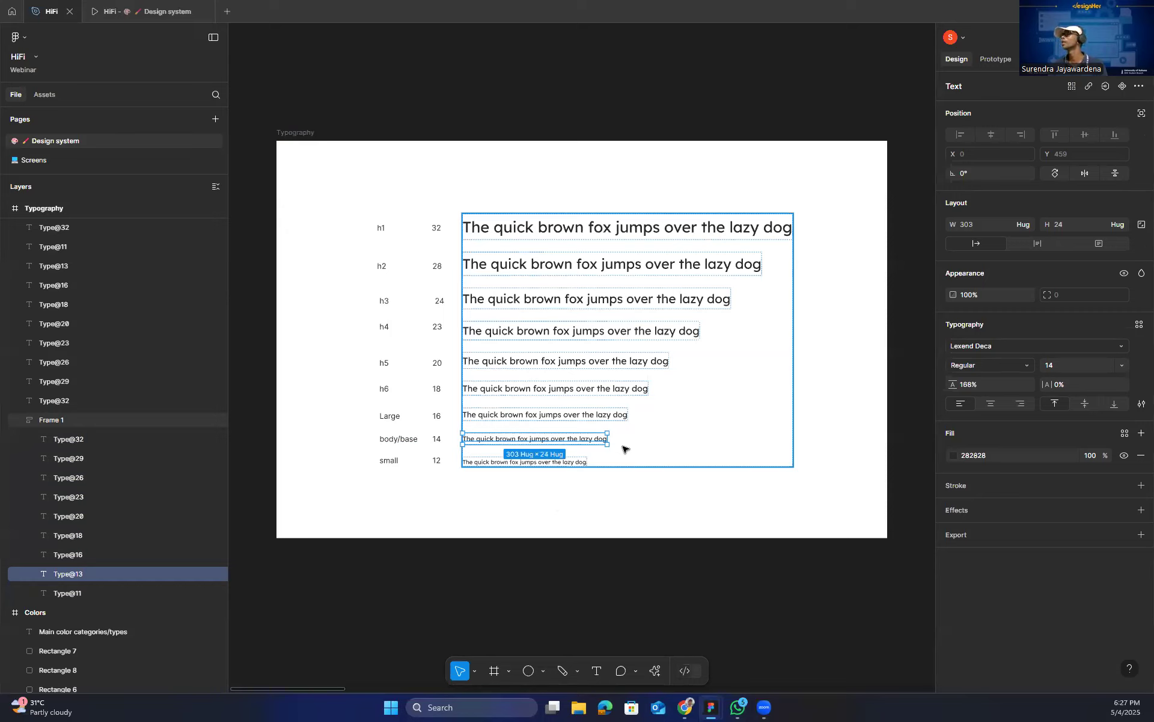
{"action": "left_click", "coordinate": [1138, 325]}
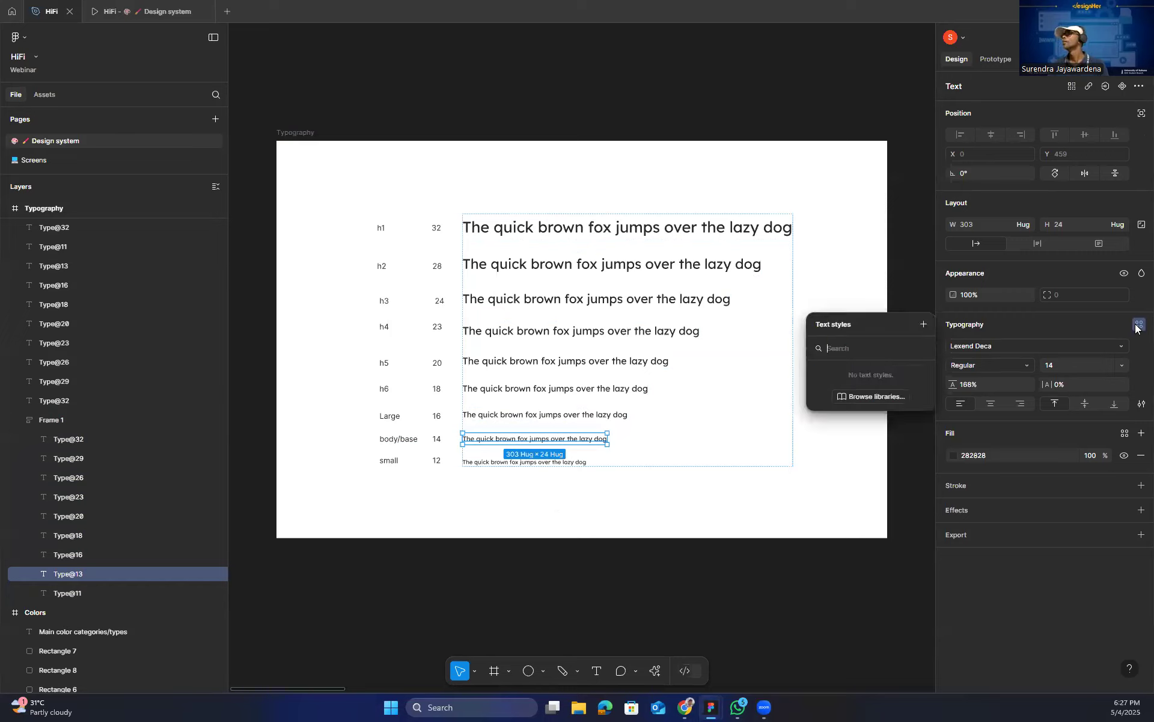
{"action": "left_click", "coordinate": [923, 324]}
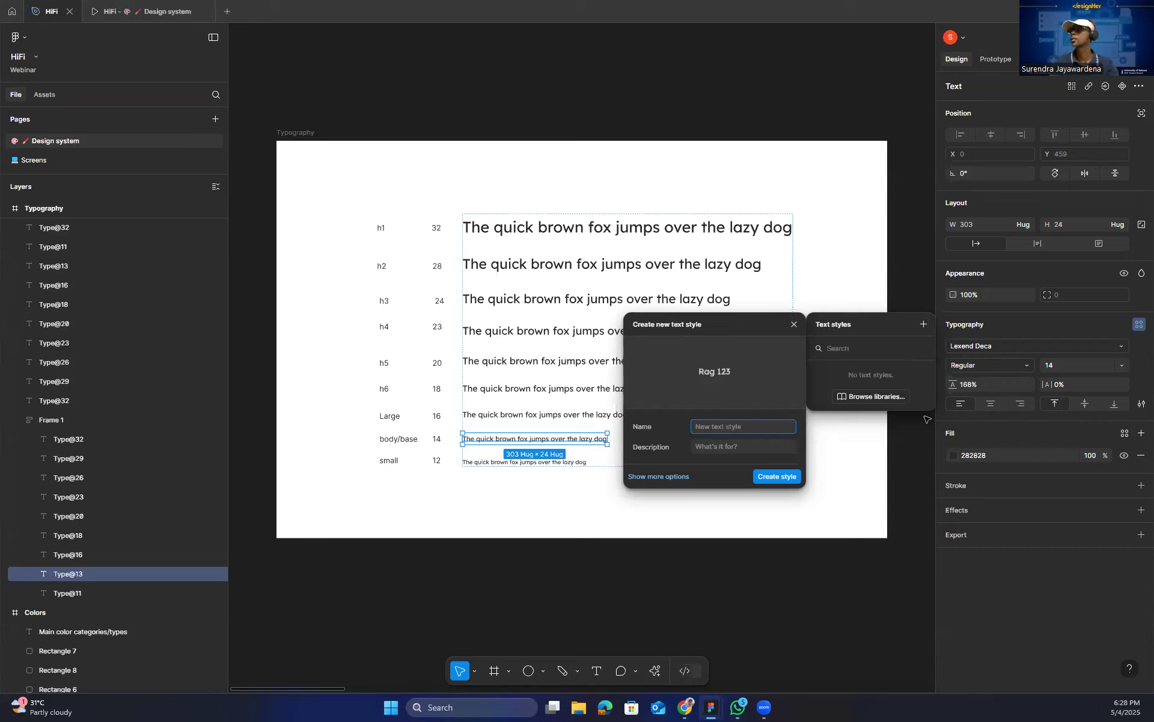
{"action": "type", "text": "Base"}
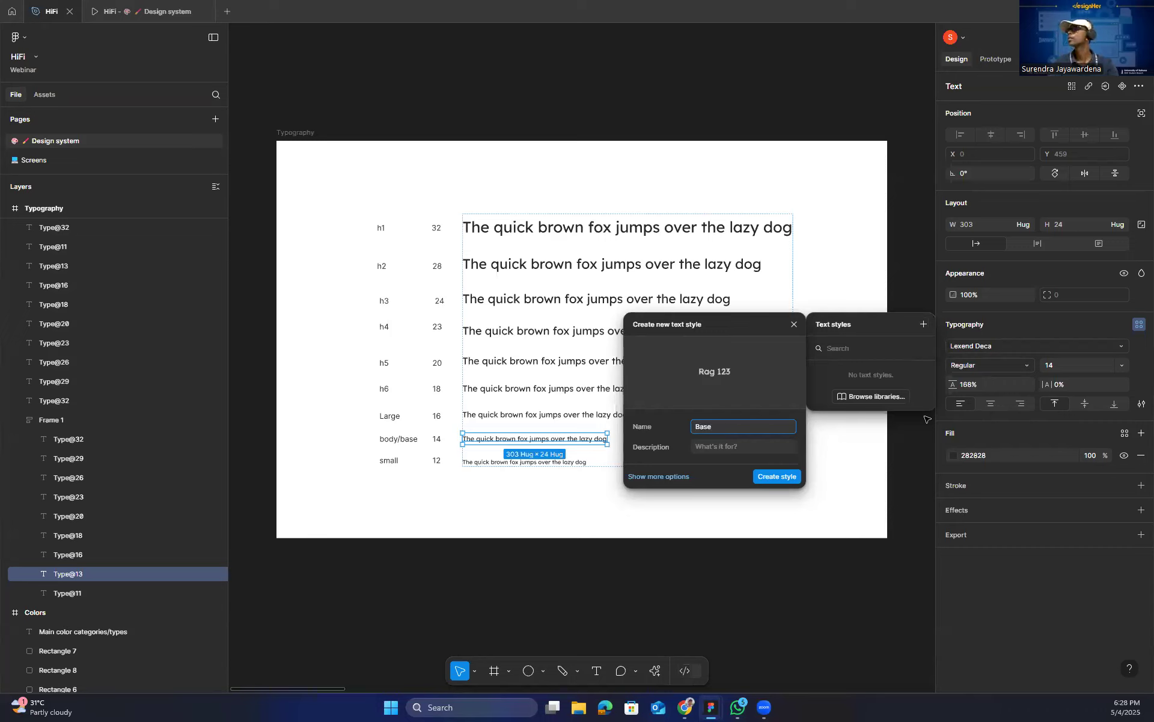
{"action": "left_click", "coordinate": [724, 450]}
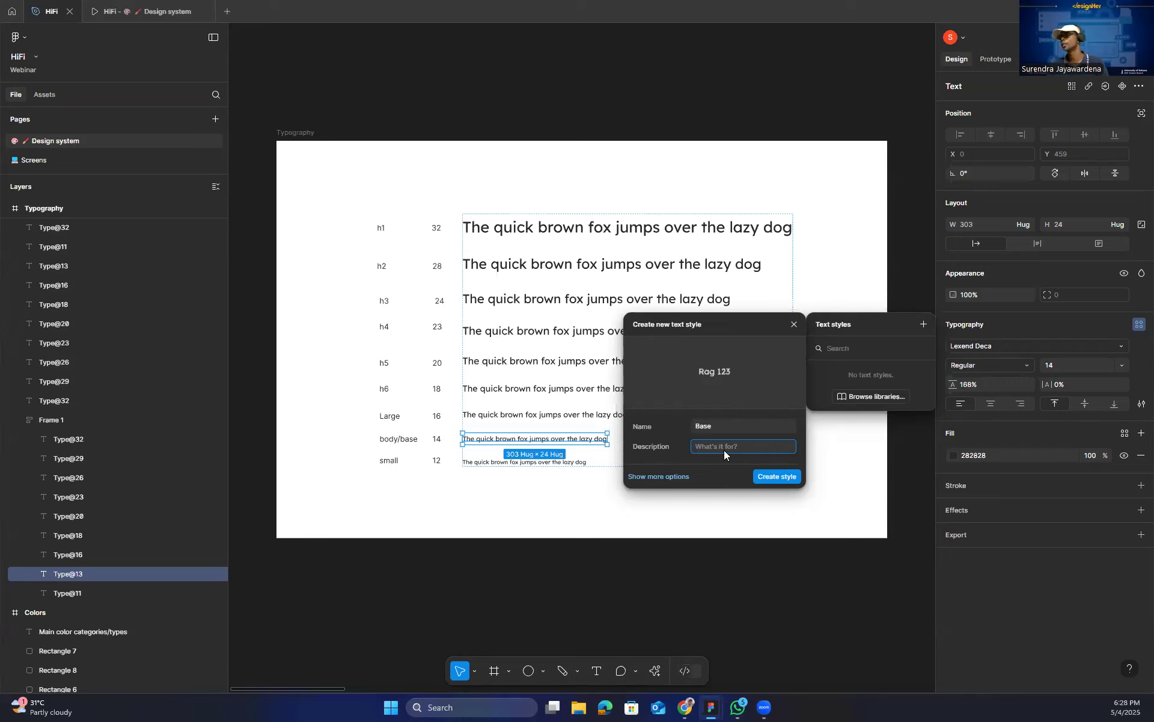
{"action": "left_click", "coordinate": [775, 476]}
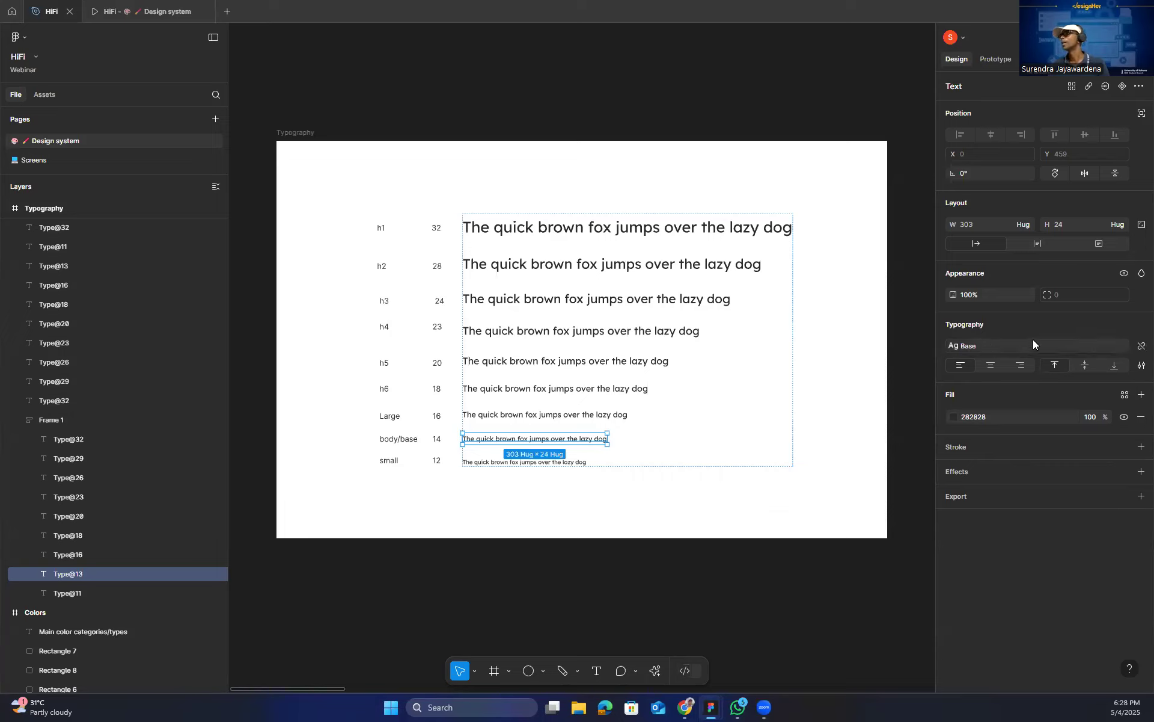
Try applying the Base text style to the Large sample line and undo it.
{"action": "left_click", "coordinate": [597, 416]}
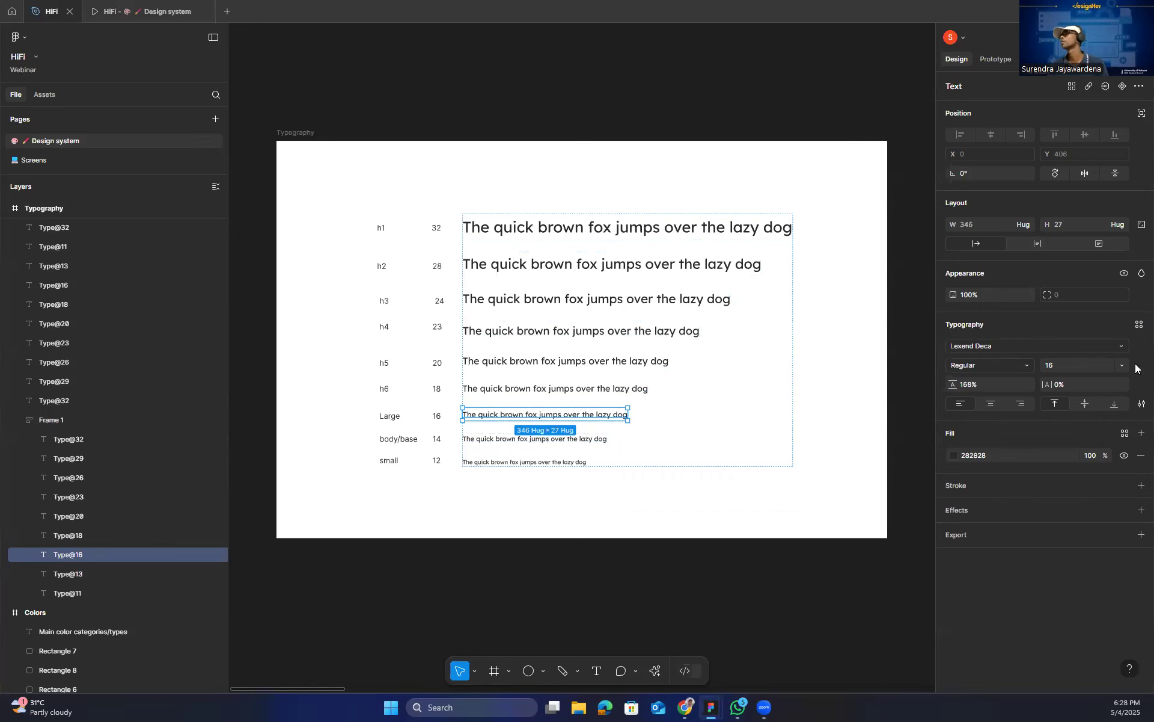
{"action": "left_click", "coordinate": [1137, 326]}
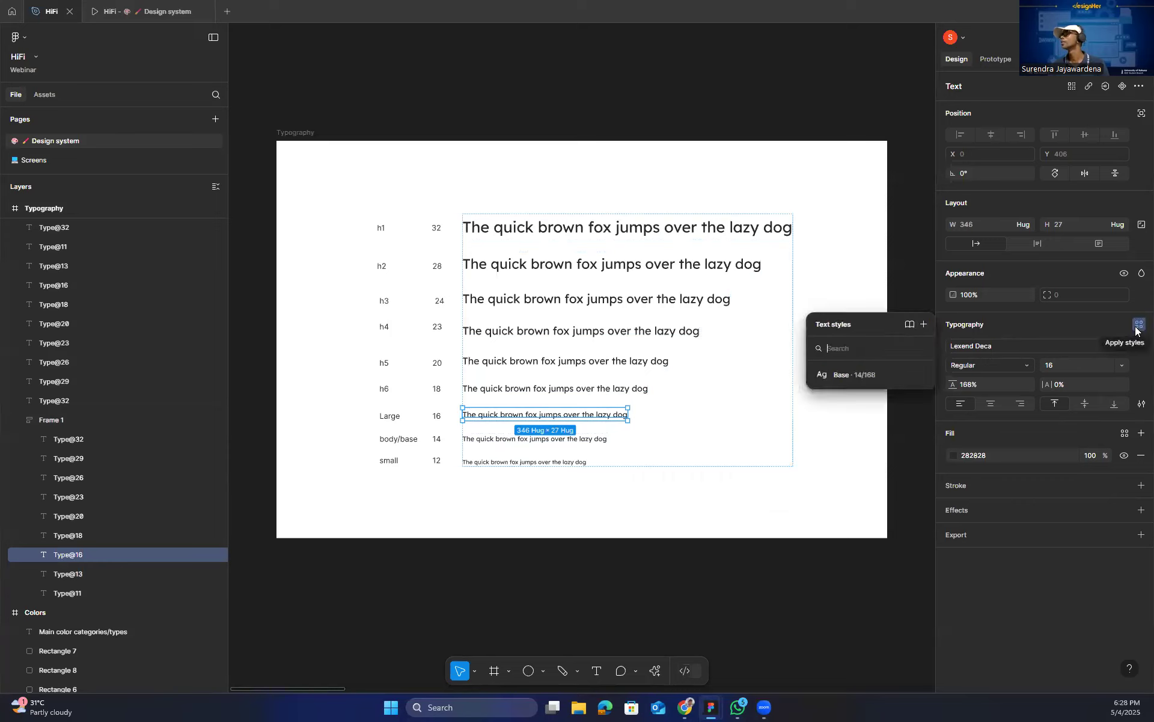
{"action": "left_click", "coordinate": [847, 375]}
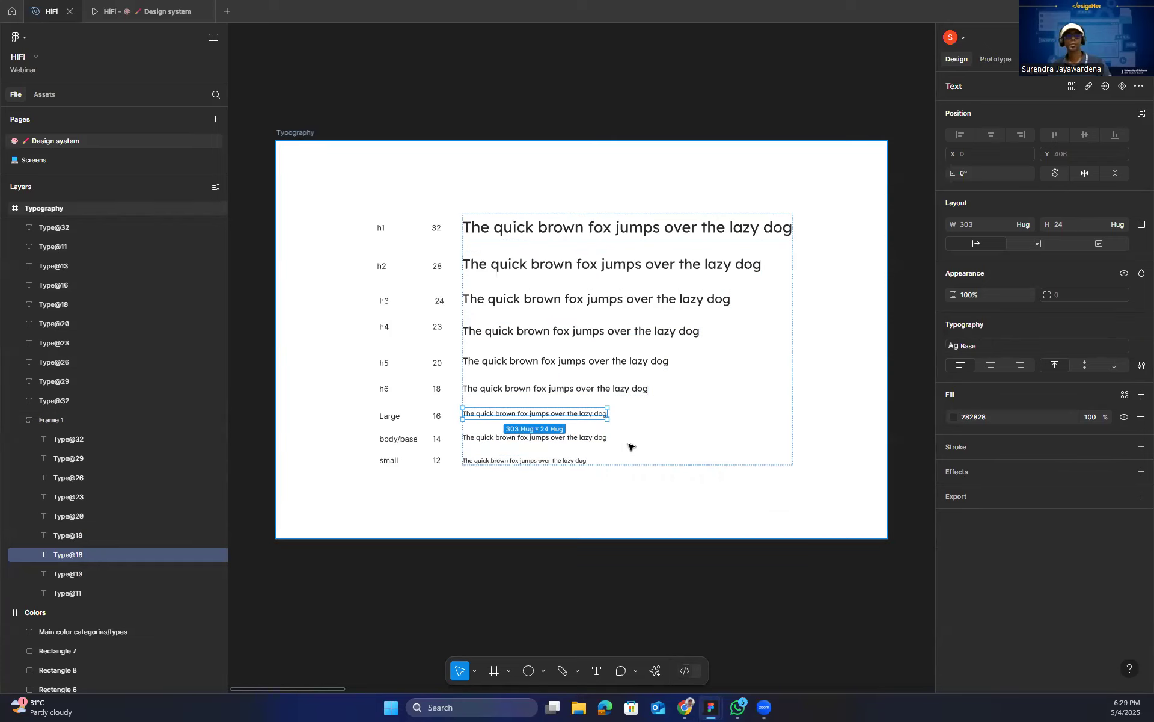
{"action": "key", "text": "ctrl+z"}
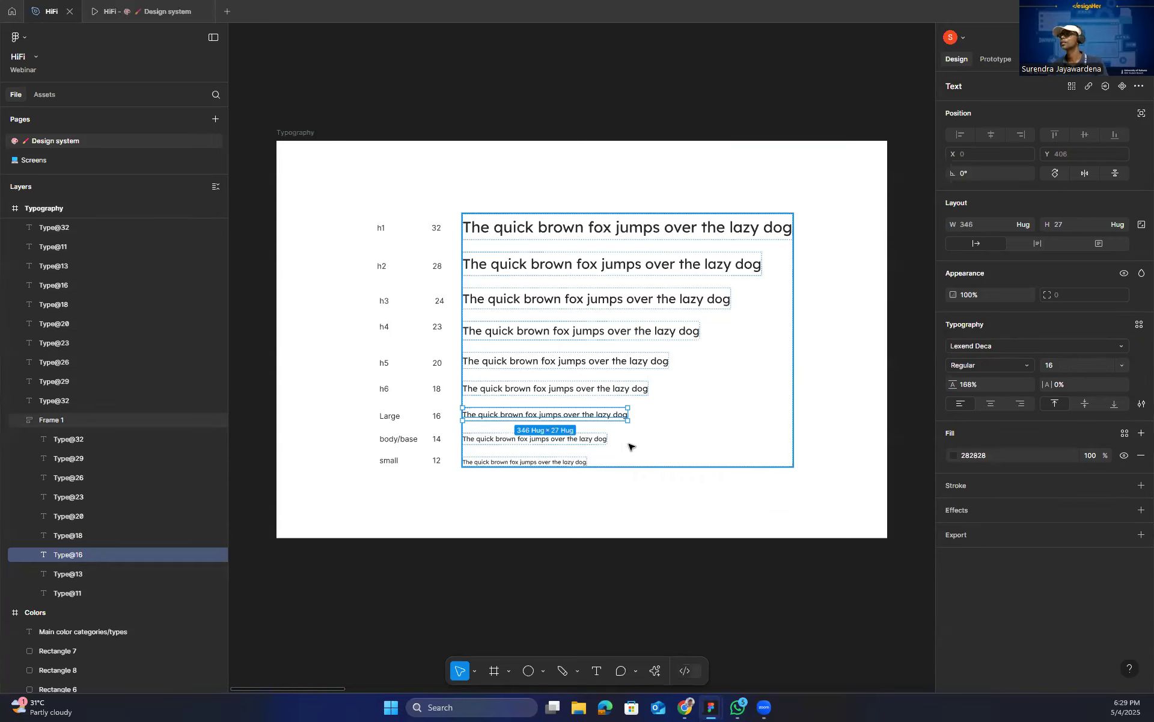
Create a text style named Large from the Large sample line.
{"action": "left_click", "coordinate": [1138, 324]}
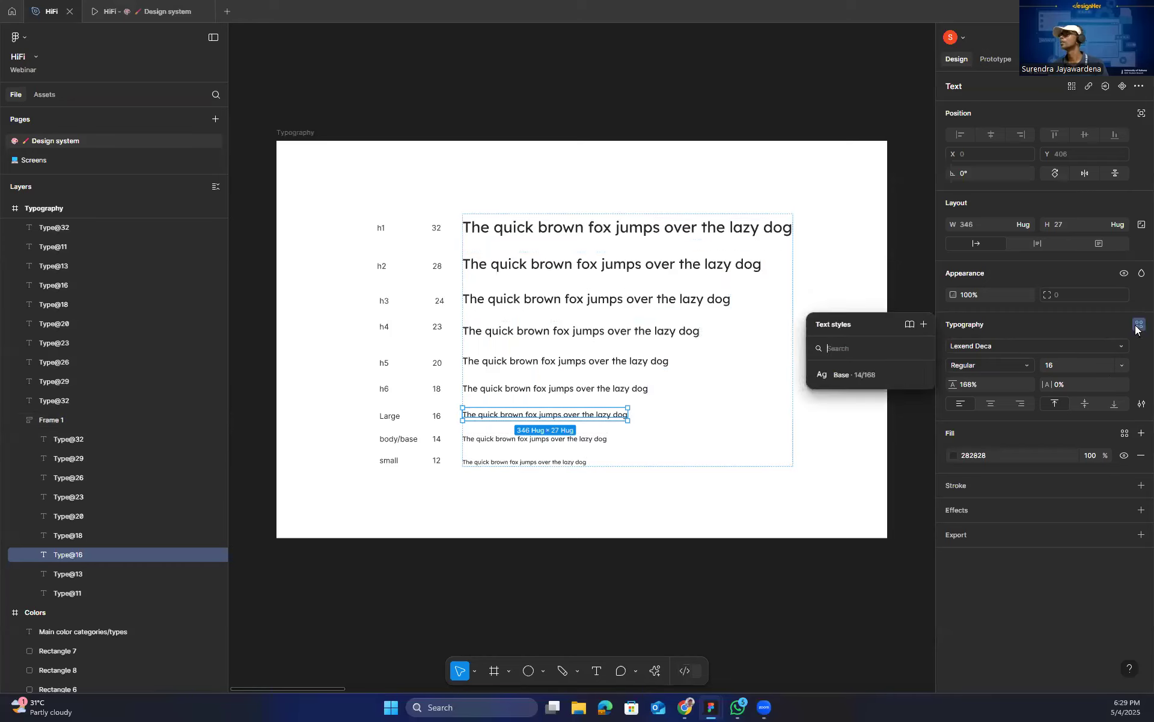
{"action": "left_click", "coordinate": [924, 325]}
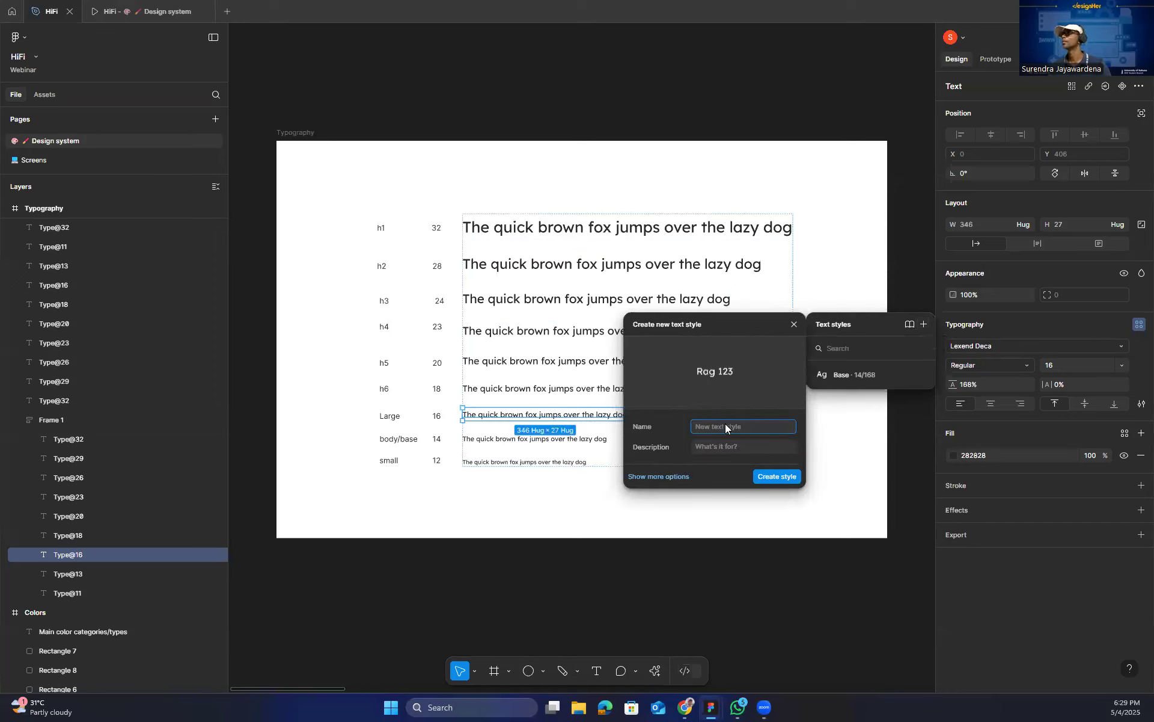
{"action": "type", "text": "lar"}
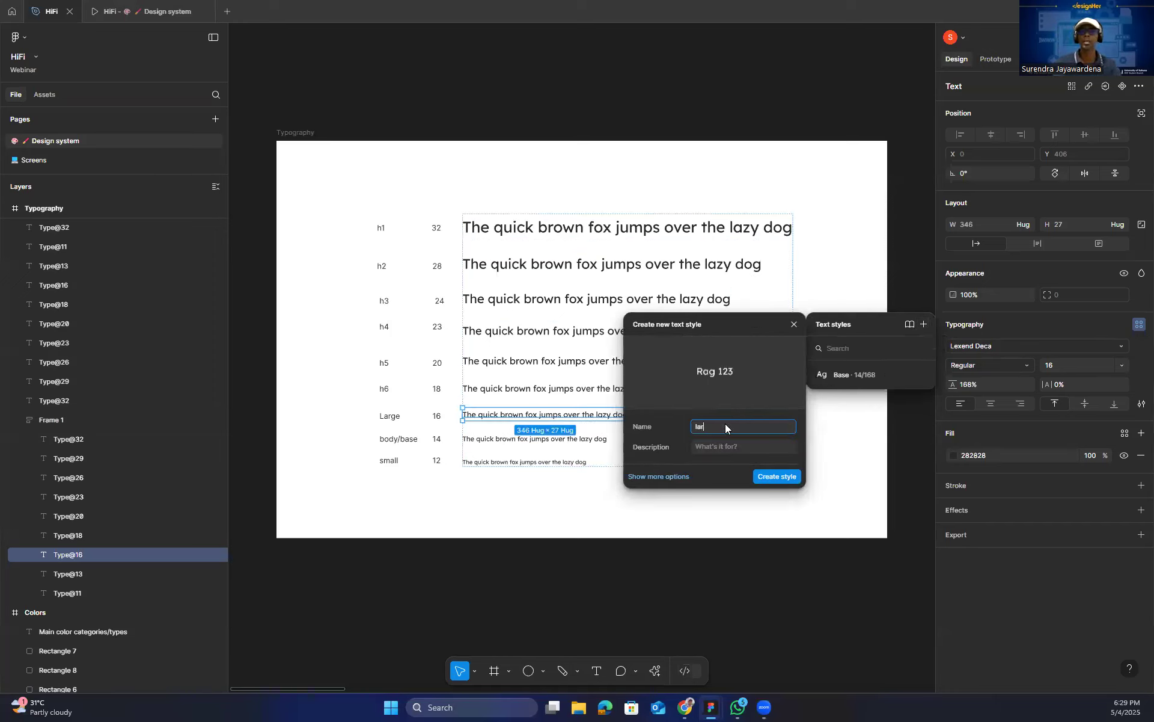
{"action": "type", "text": "ege"}
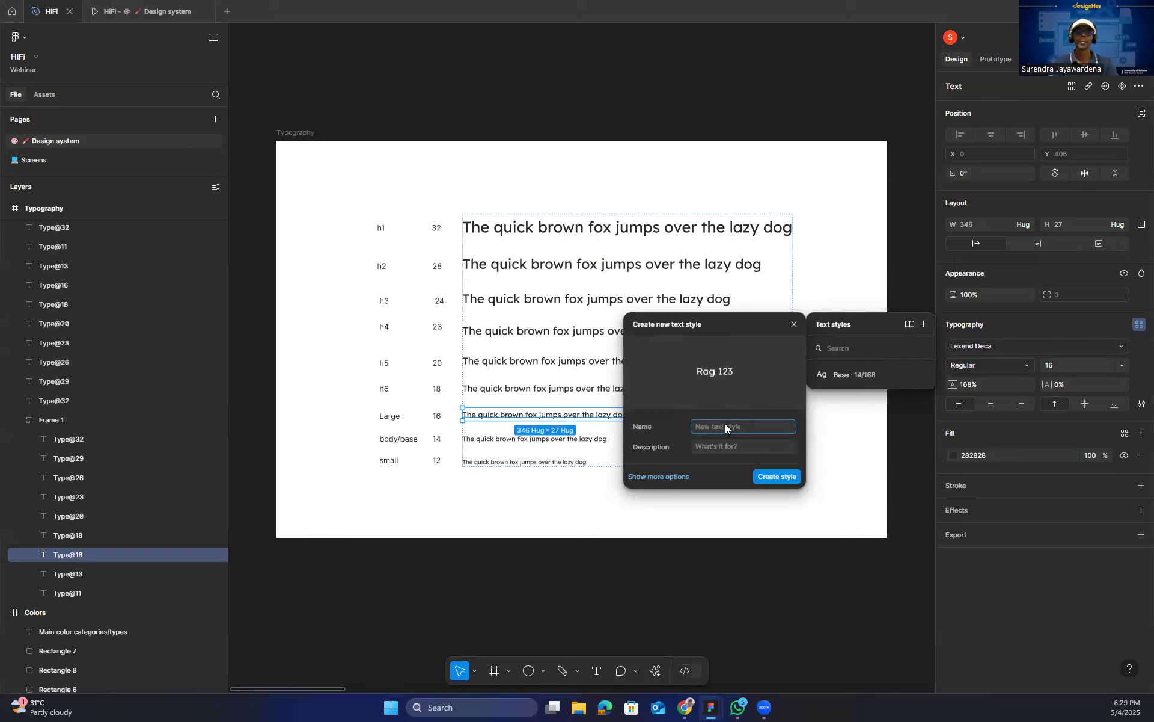
{"action": "type", "text": "ge"}
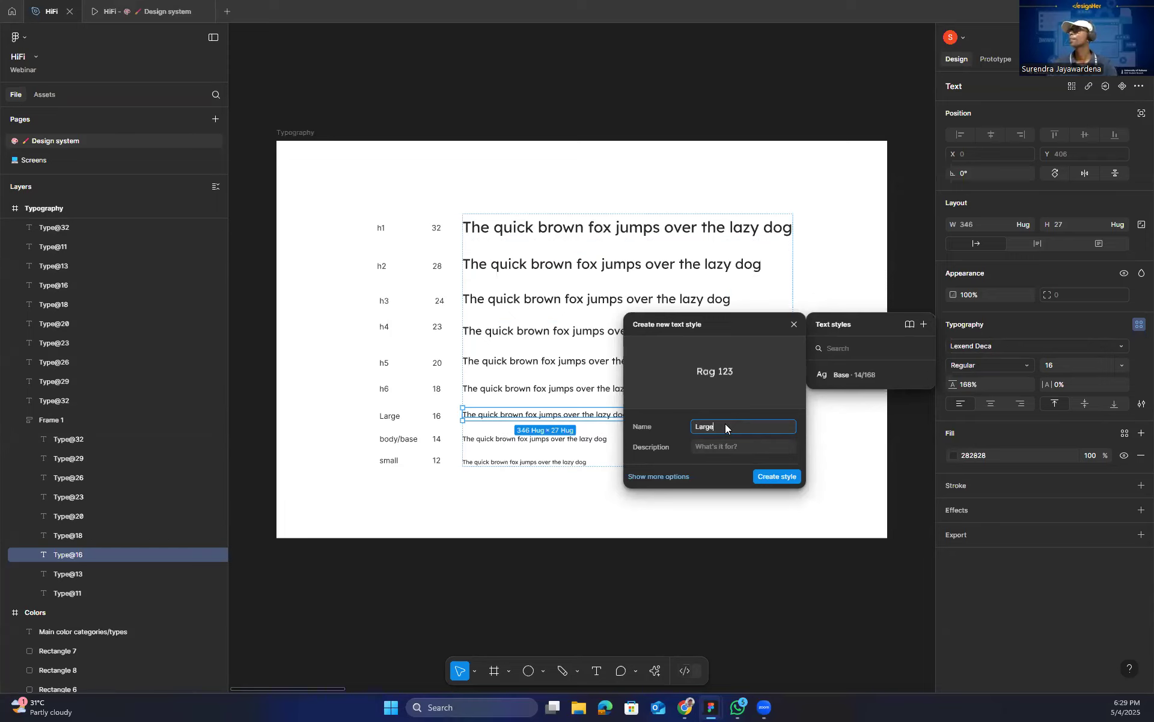
{"action": "left_click", "coordinate": [776, 474]}
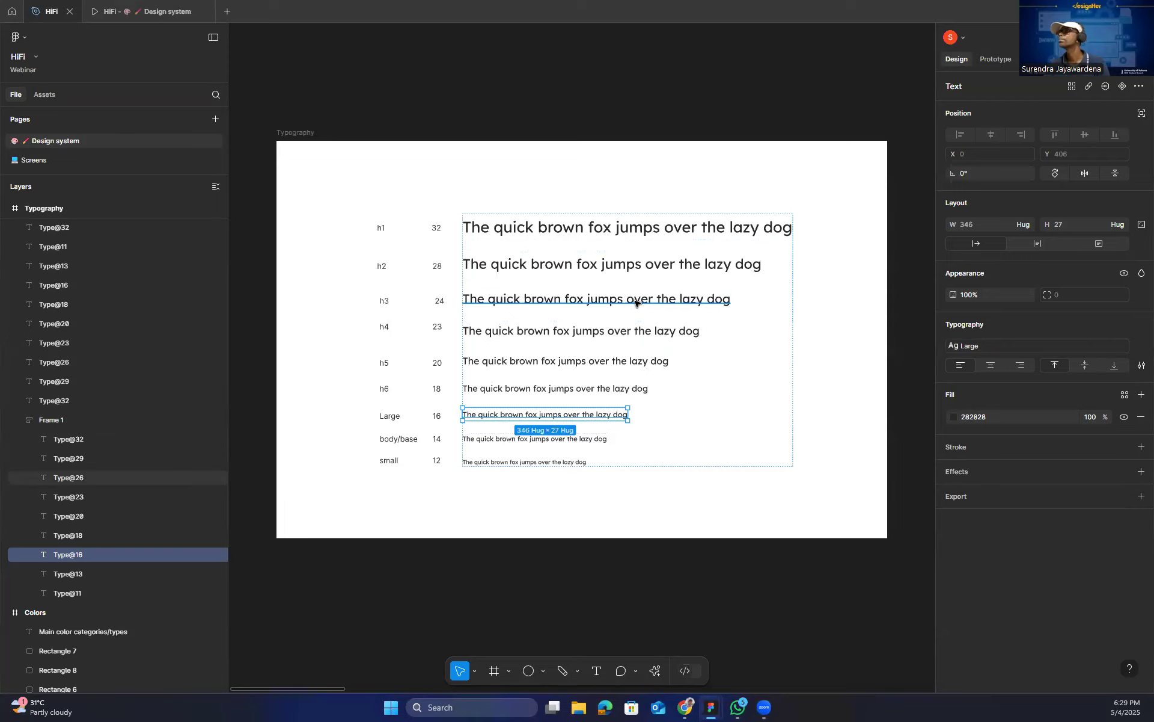
Create a text style named Heading 2 from the h2 sample line.
{"action": "left_click", "coordinate": [627, 272]}
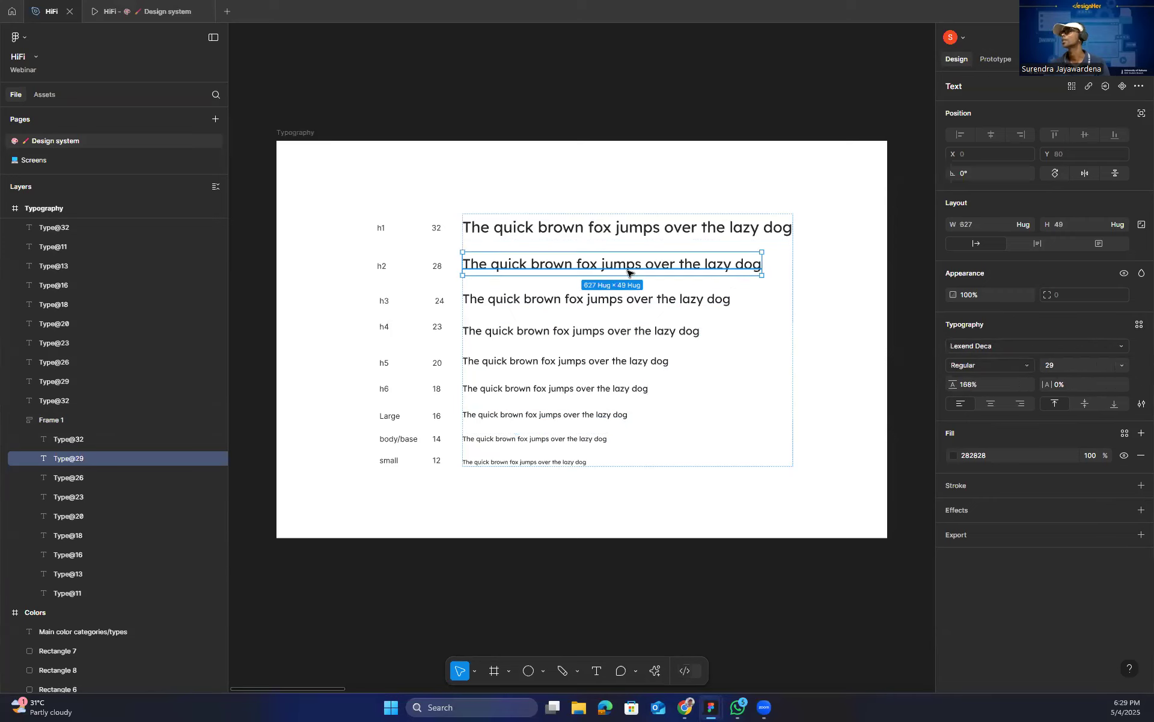
{"action": "left_click", "coordinate": [1139, 327]}
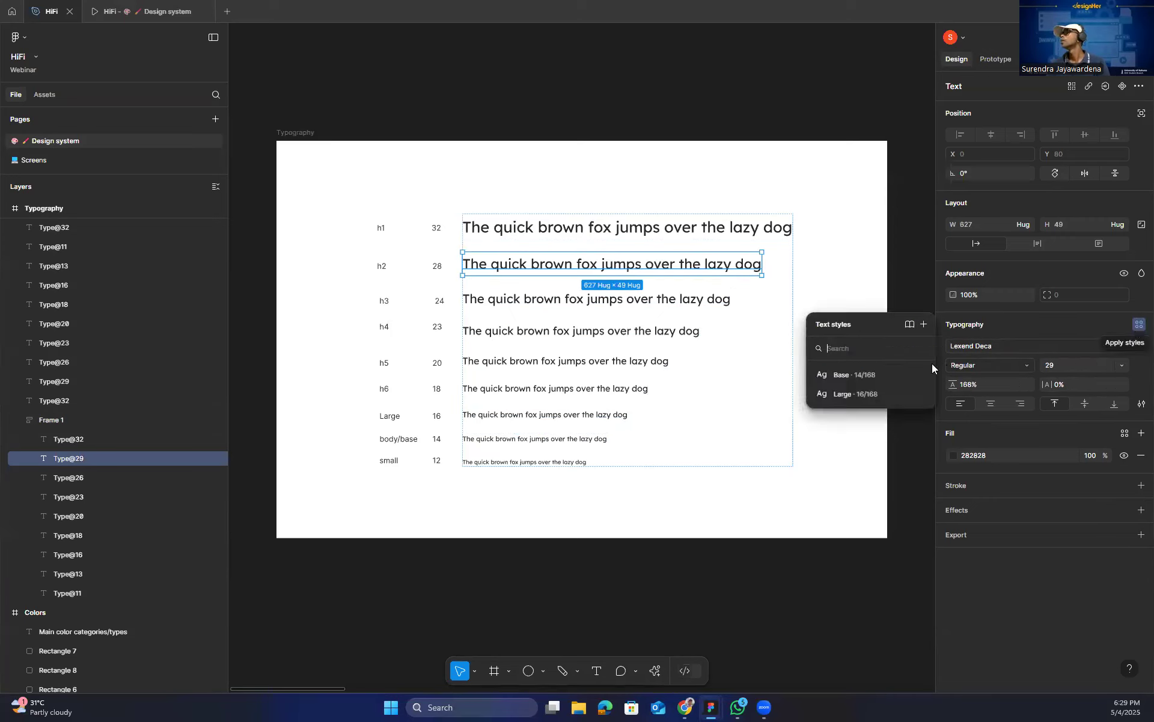
{"action": "left_click", "coordinate": [923, 324]}
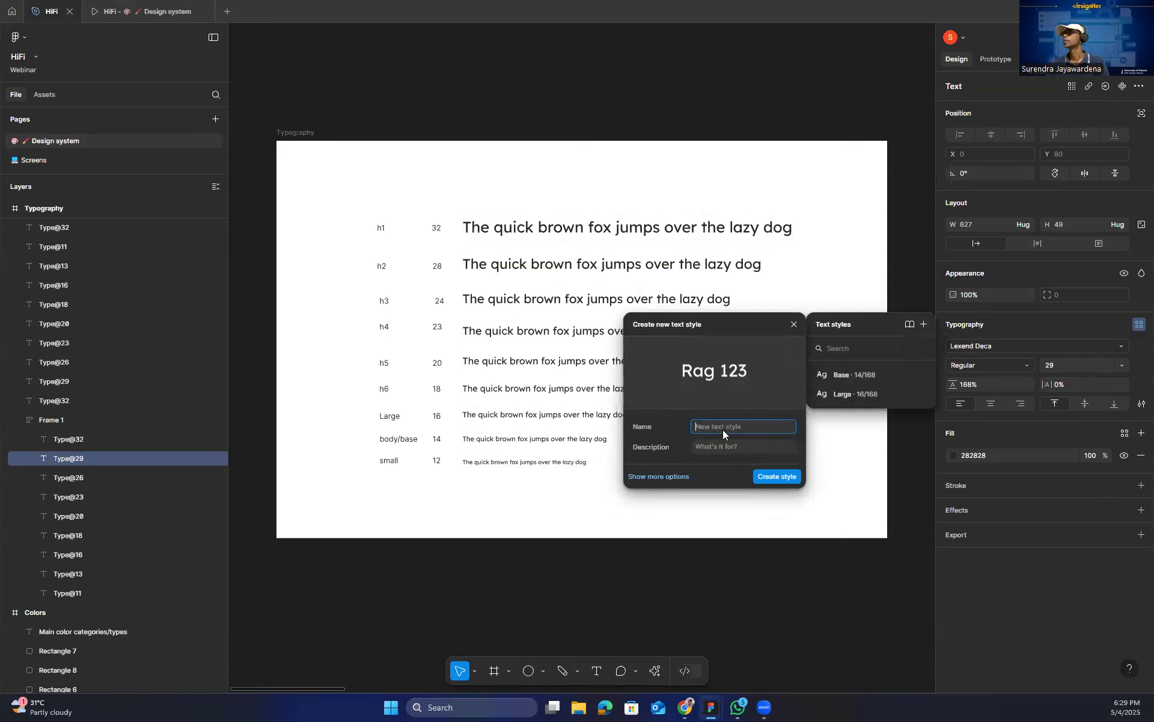
{"action": "type", "text": "Heading 2"}
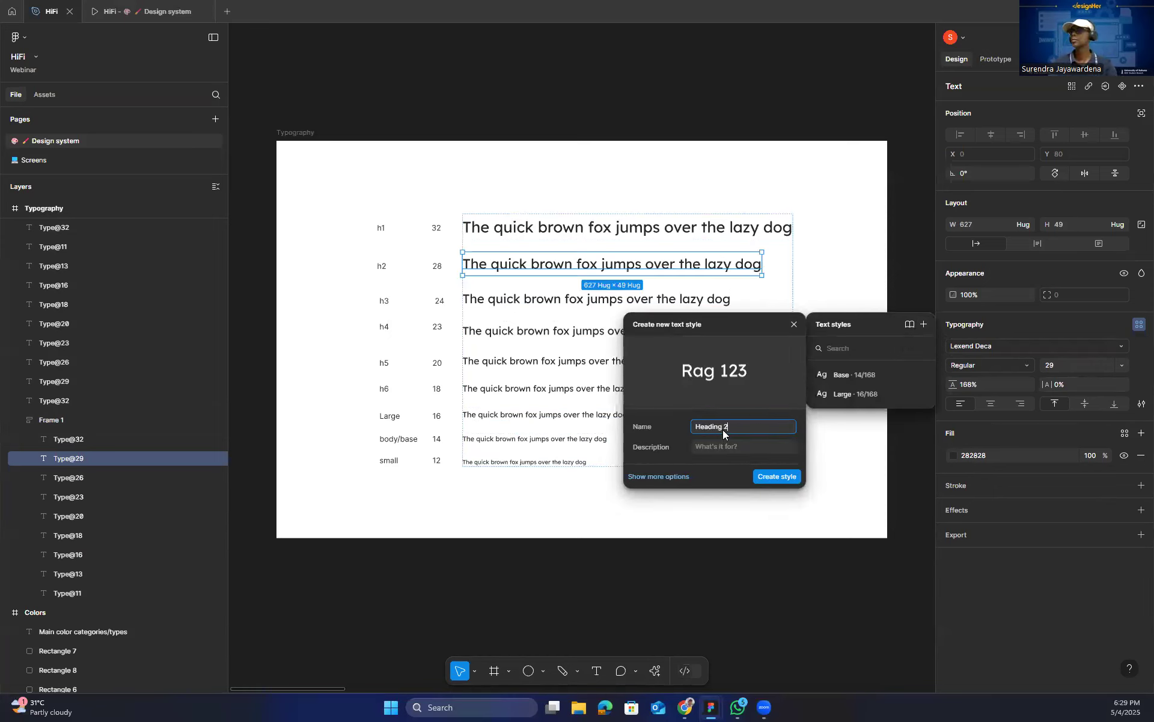
{"action": "key", "text": "Return"}
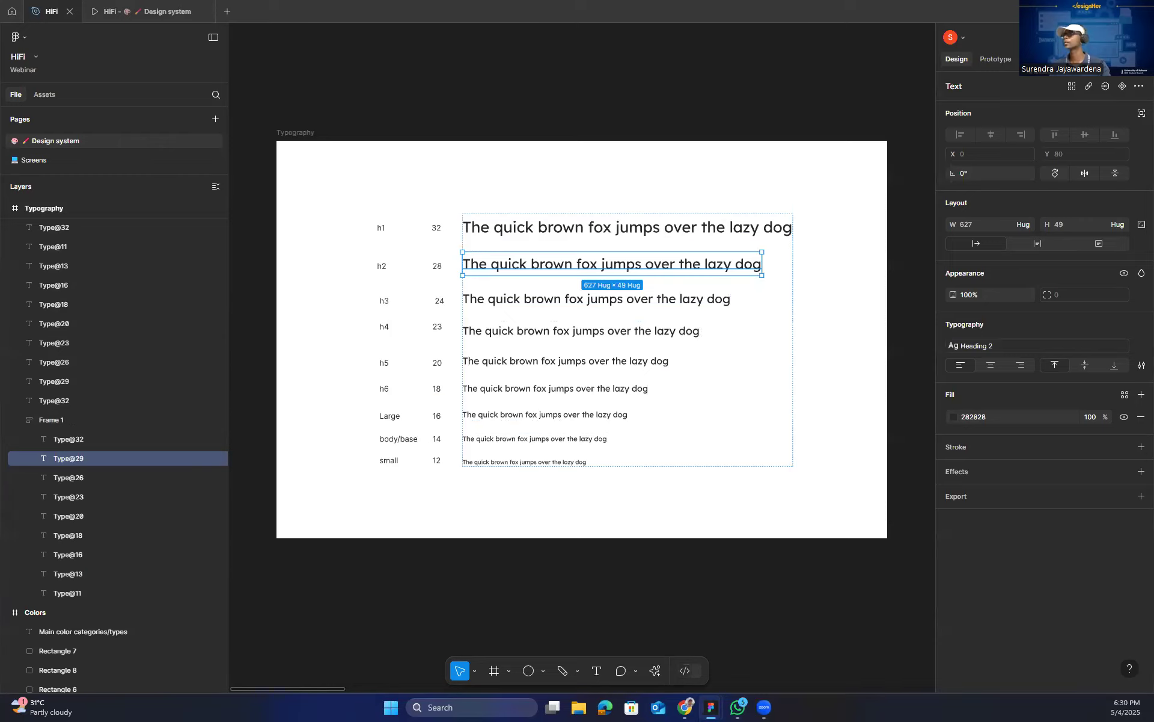
Switch to the Figma Slides presentation and advance to the Color styles slide.
{"action": "key", "text": "alt+Tab"}
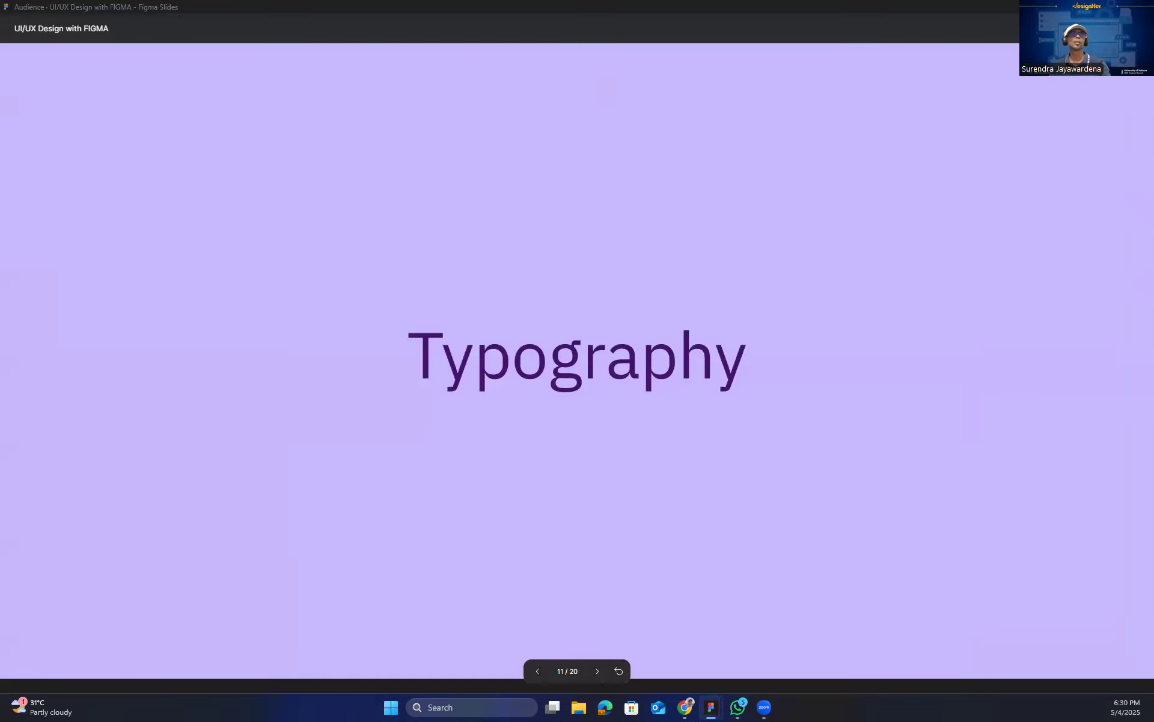
{"action": "key", "text": "Right"}
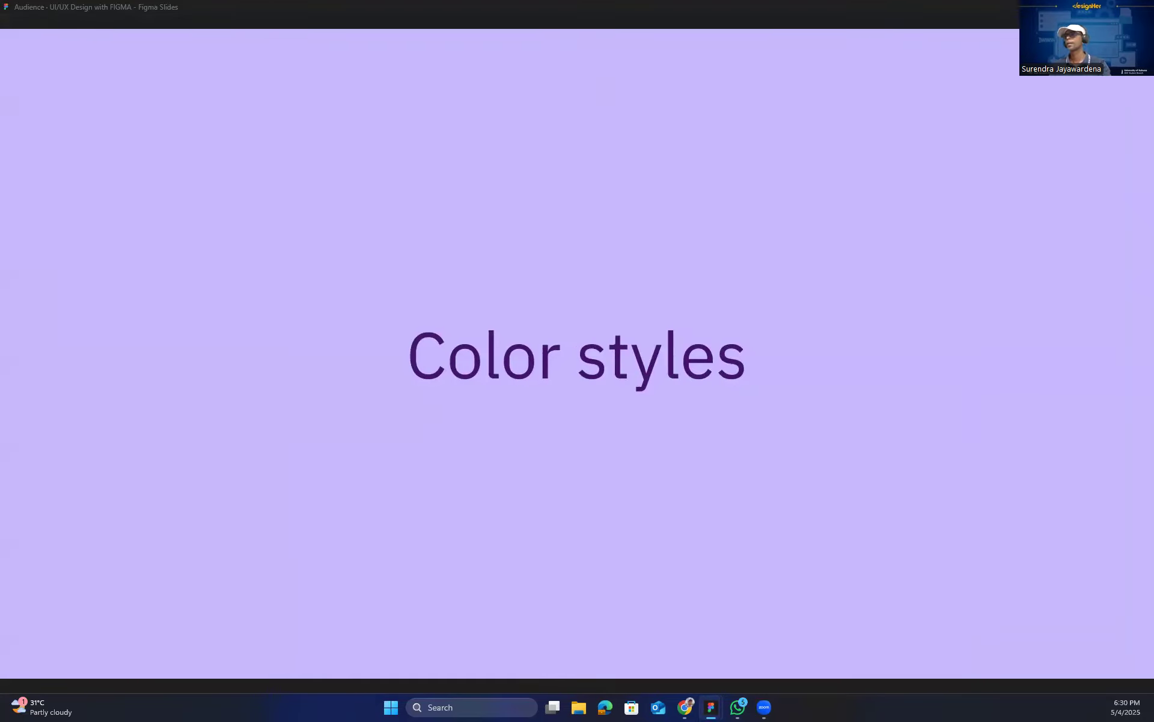
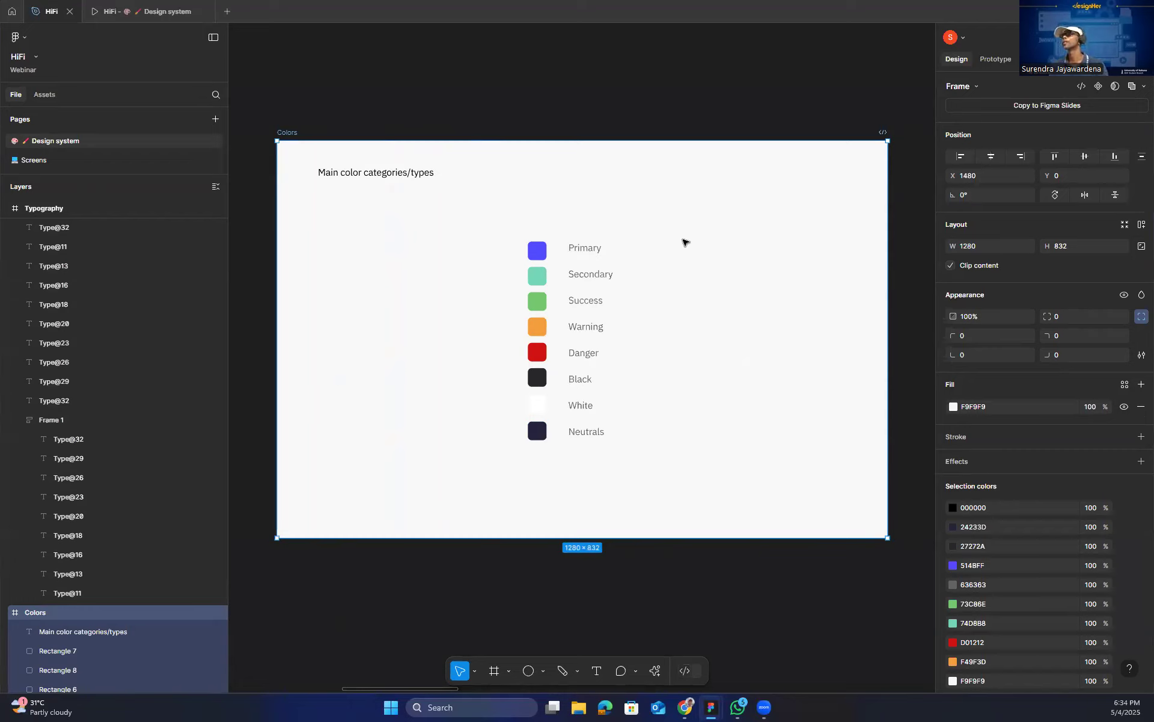
Change the Primary swatch's fill to 433ECA, undoing the last further shade tried.
{"action": "left_click", "coordinate": [541, 257]}
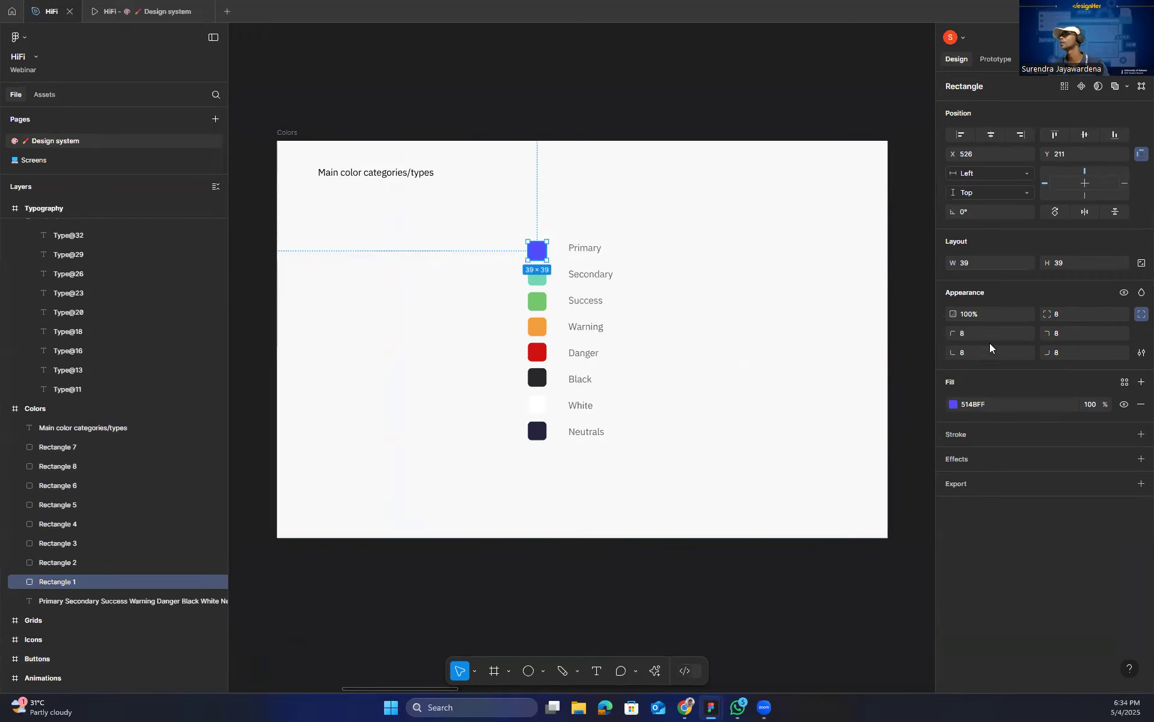
{"action": "left_click", "coordinate": [955, 404]}
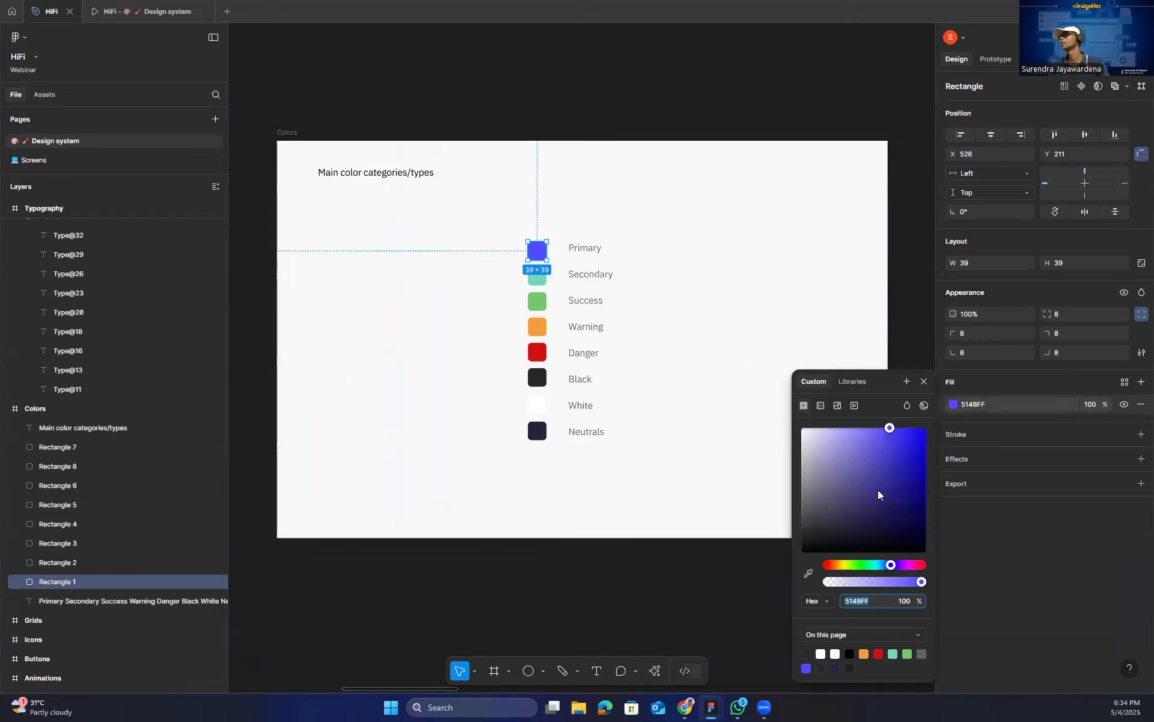
{"action": "left_click_drag", "start_coordinate": [878, 490], "coordinate": [873, 482]}
{"action": "left_click", "coordinate": [861, 452]}
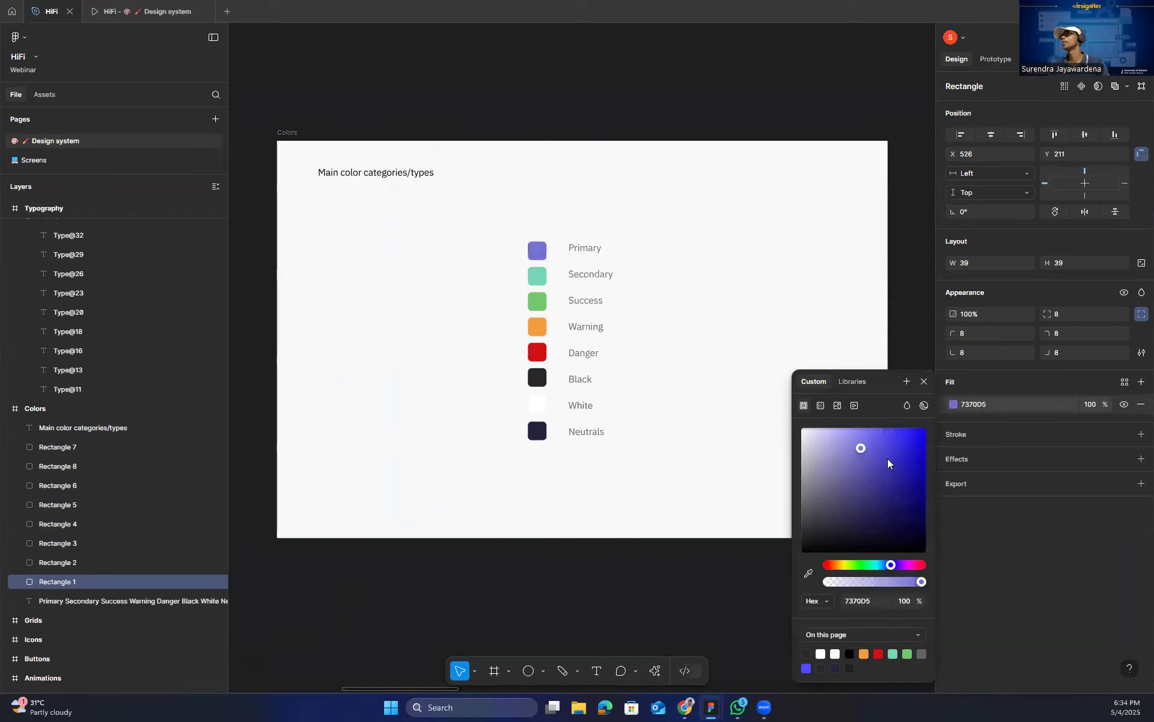
{"action": "left_click", "coordinate": [888, 455]}
{"action": "left_click_drag", "start_coordinate": [894, 467], "coordinate": [858, 479]}
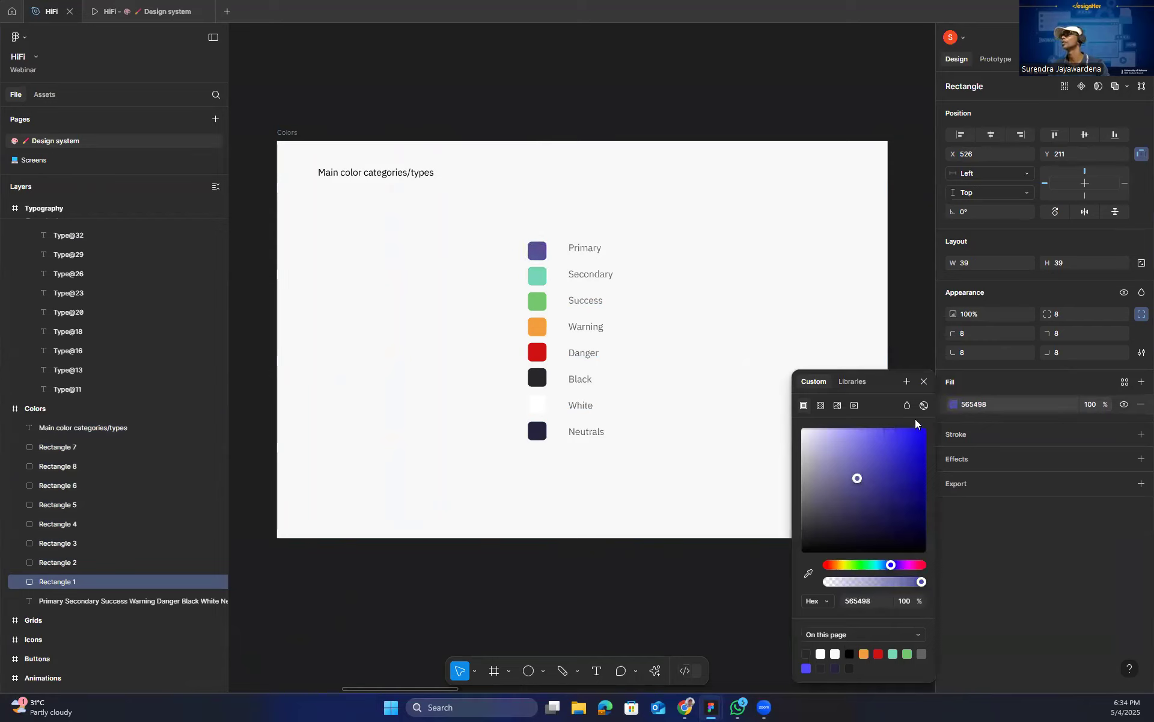
{"action": "left_click", "coordinate": [924, 384]}
{"action": "key", "text": "ctrl+z"}
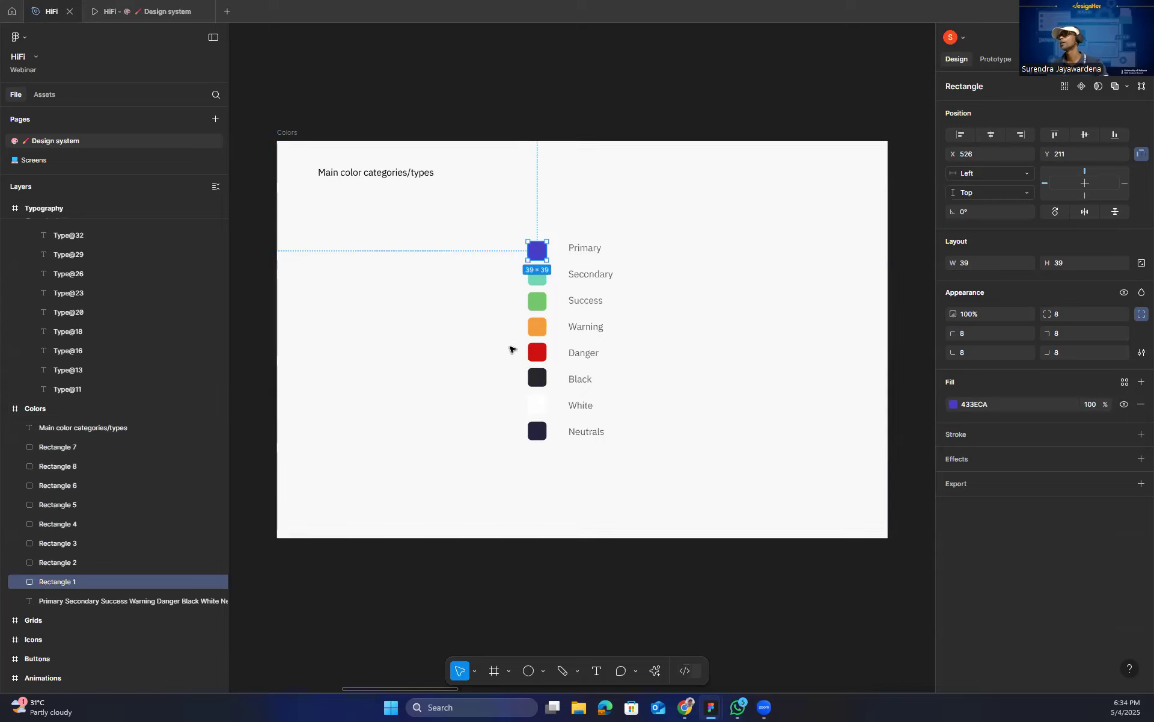
{"action": "left_click", "coordinate": [458, 349]}
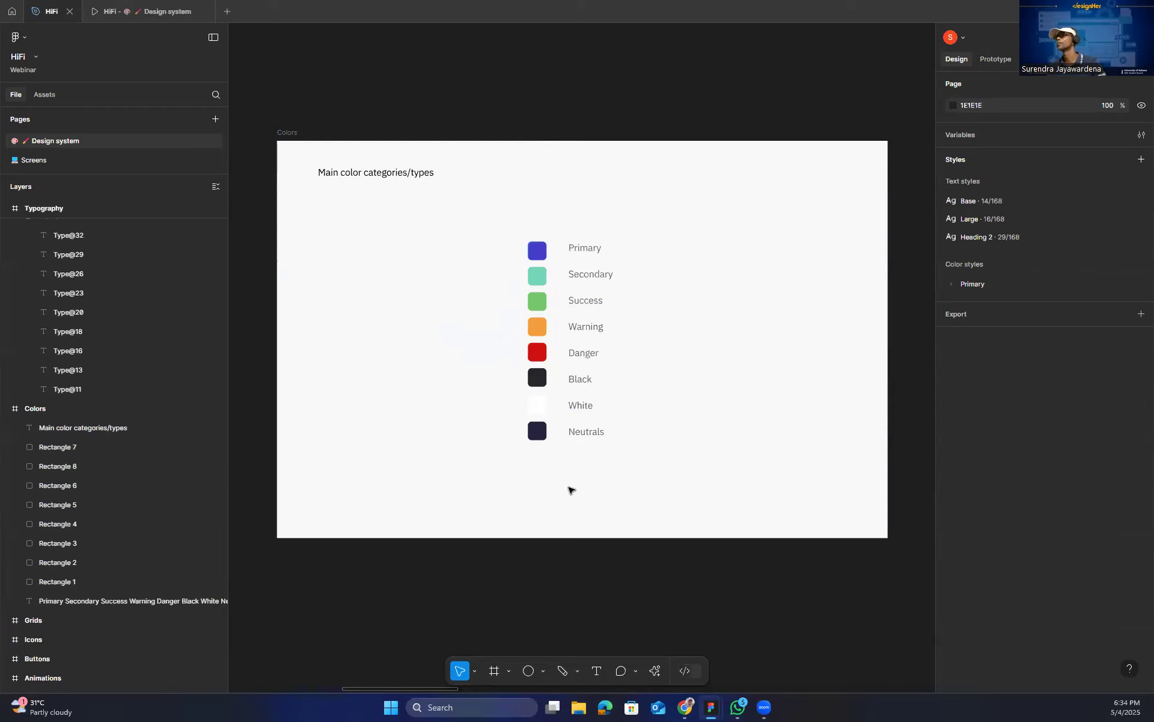
Create a color variable named Primary/Normal from the Primary swatch's 433ECA fill.
{"action": "left_click_drag", "start_coordinate": [600, 414], "coordinate": [641, 401]}
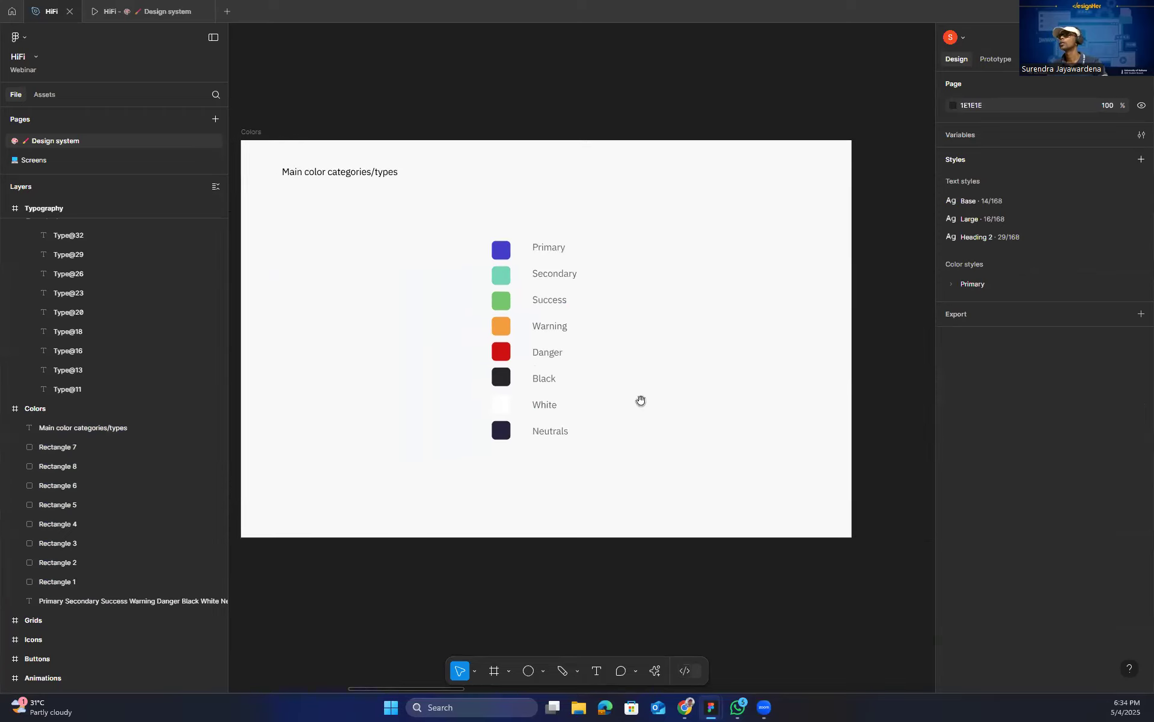
{"action": "left_click", "coordinate": [500, 249]}
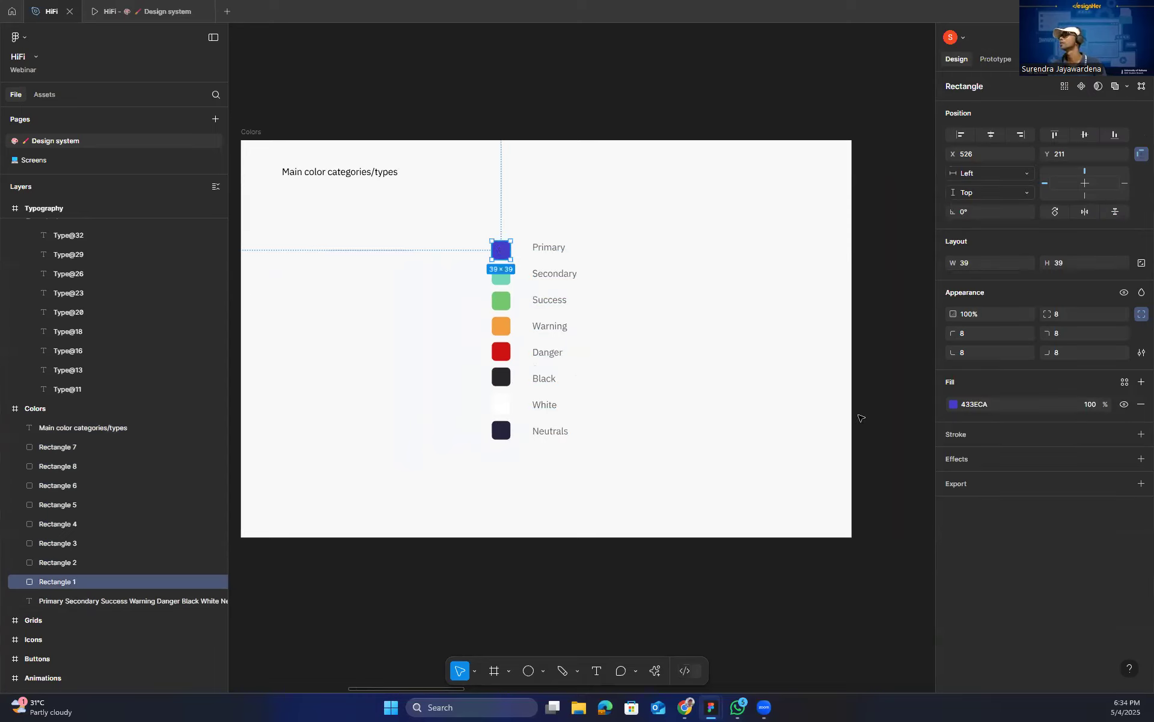
{"action": "left_click", "coordinate": [954, 404]}
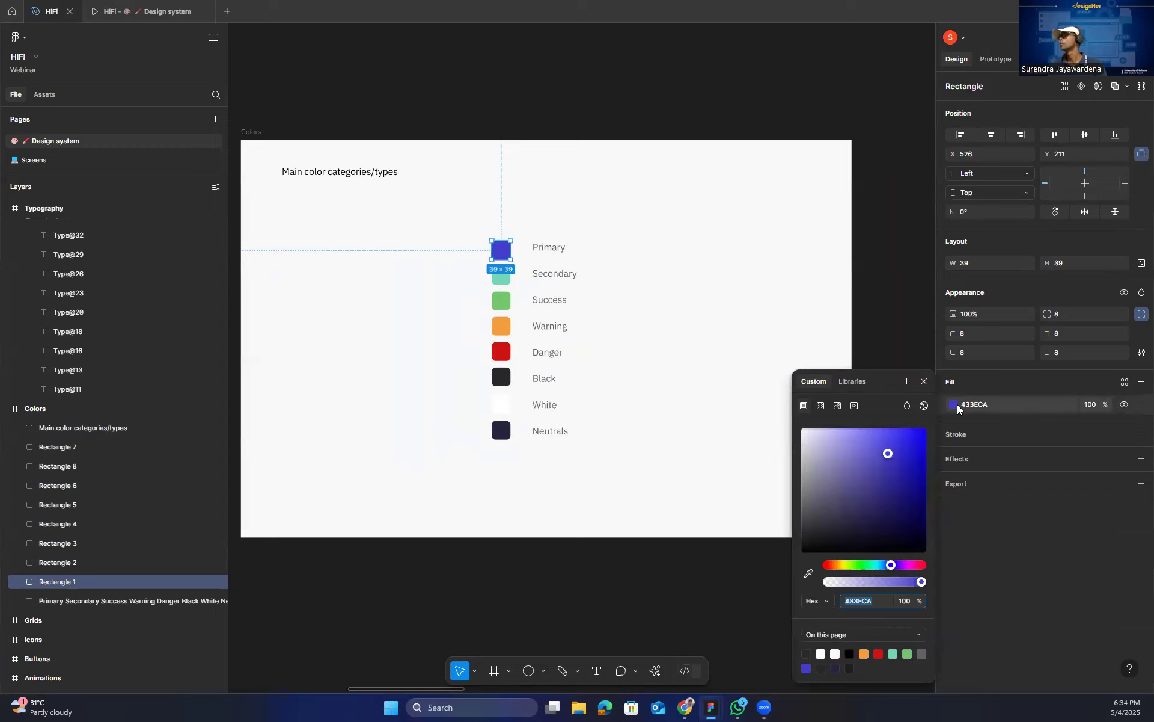
{"action": "left_click", "coordinate": [907, 382]}
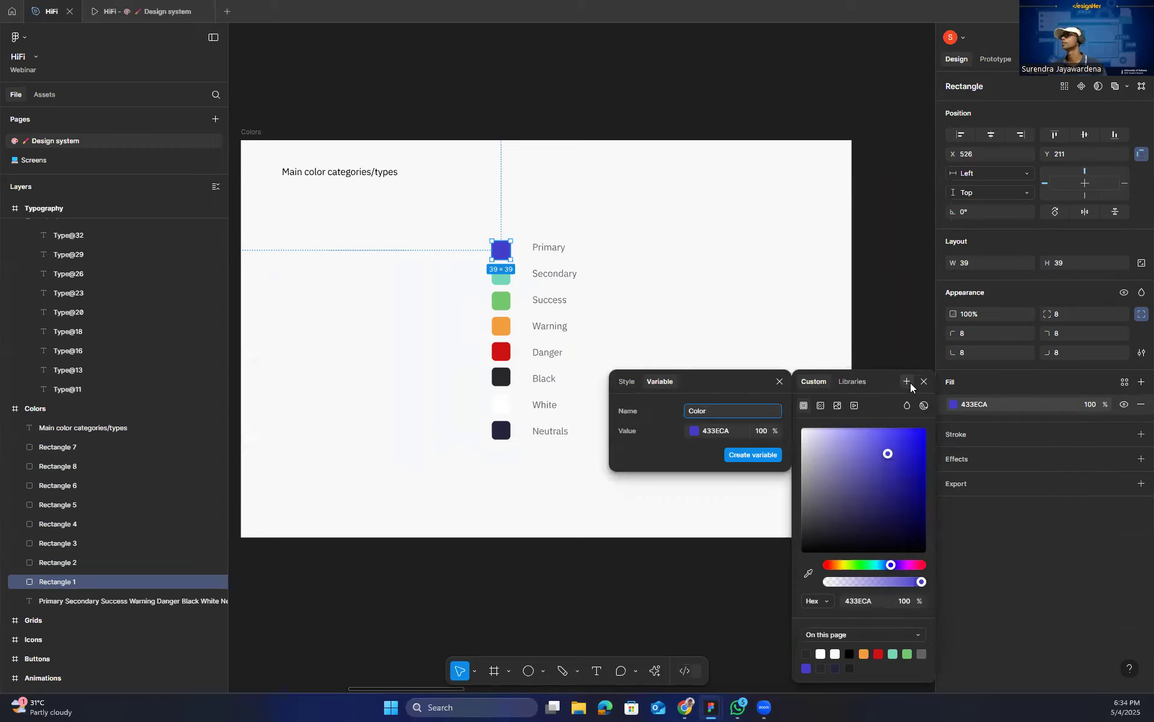
{"action": "type", "text": "/"}
{"action": "key", "text": "BackSpace"}
{"action": "type", "text": "/Pr"}
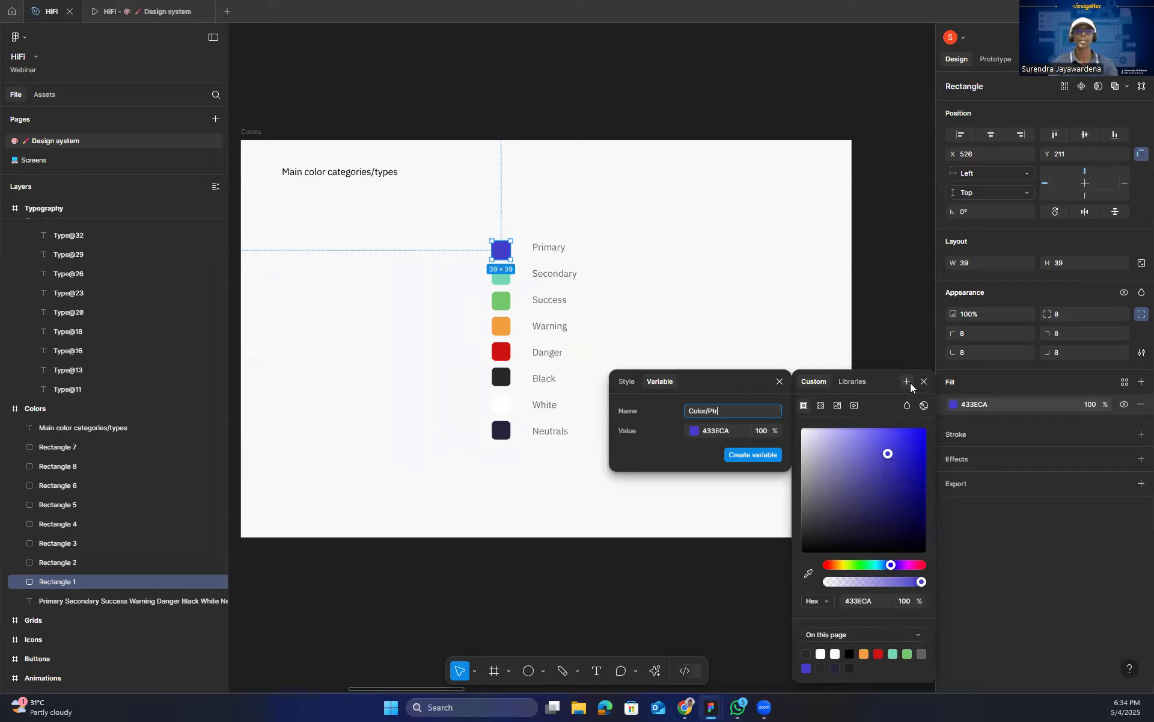
{"action": "type", "text": "r"}
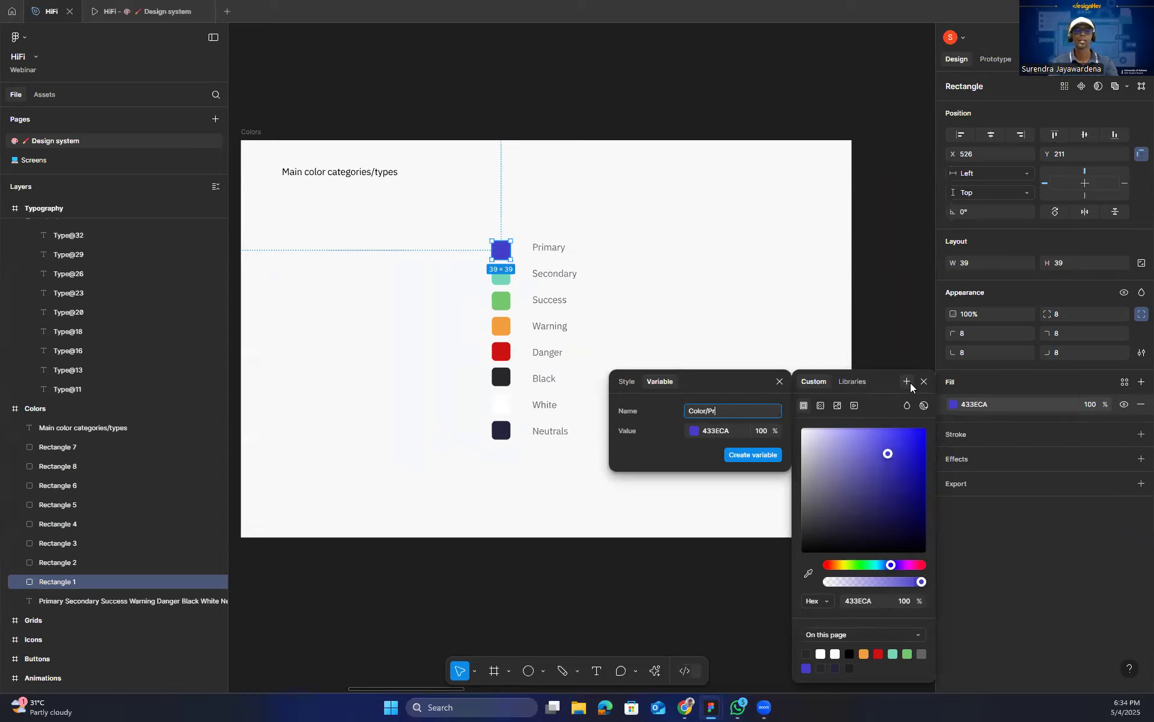
{"action": "type", "text": "imary"}
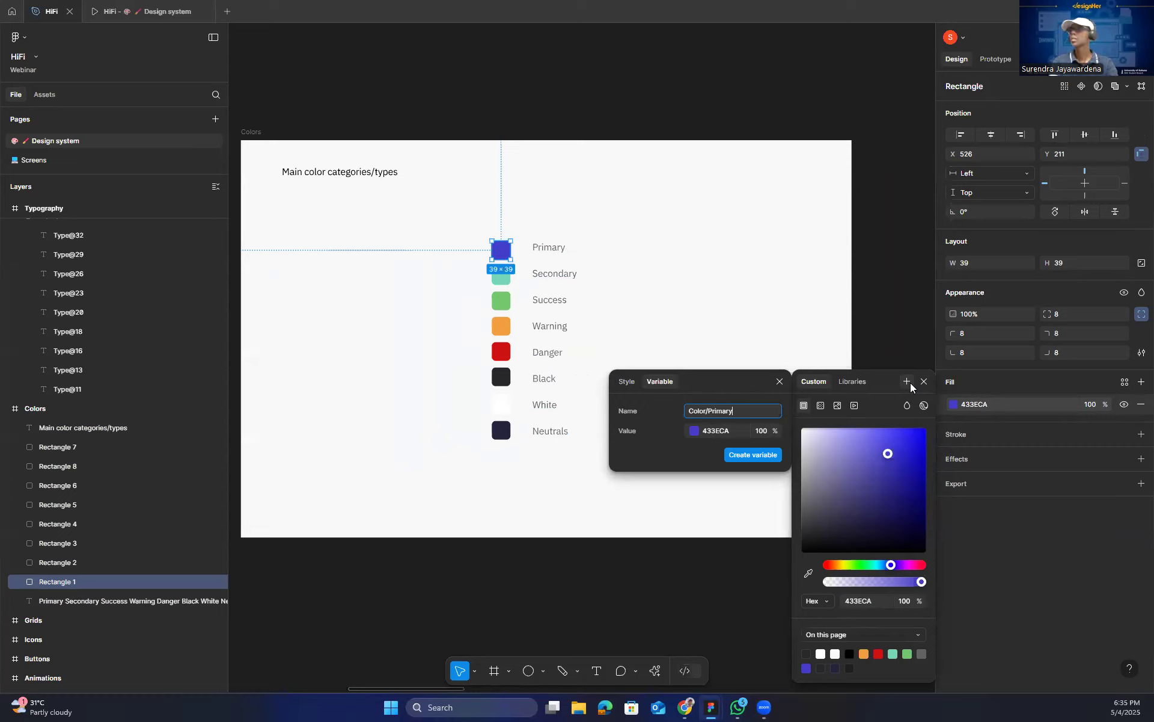
{"action": "key", "text": "ctrl+shift+Left"}
{"action": "key", "text": "BackSpace"}
{"action": "type", "text": "/"}
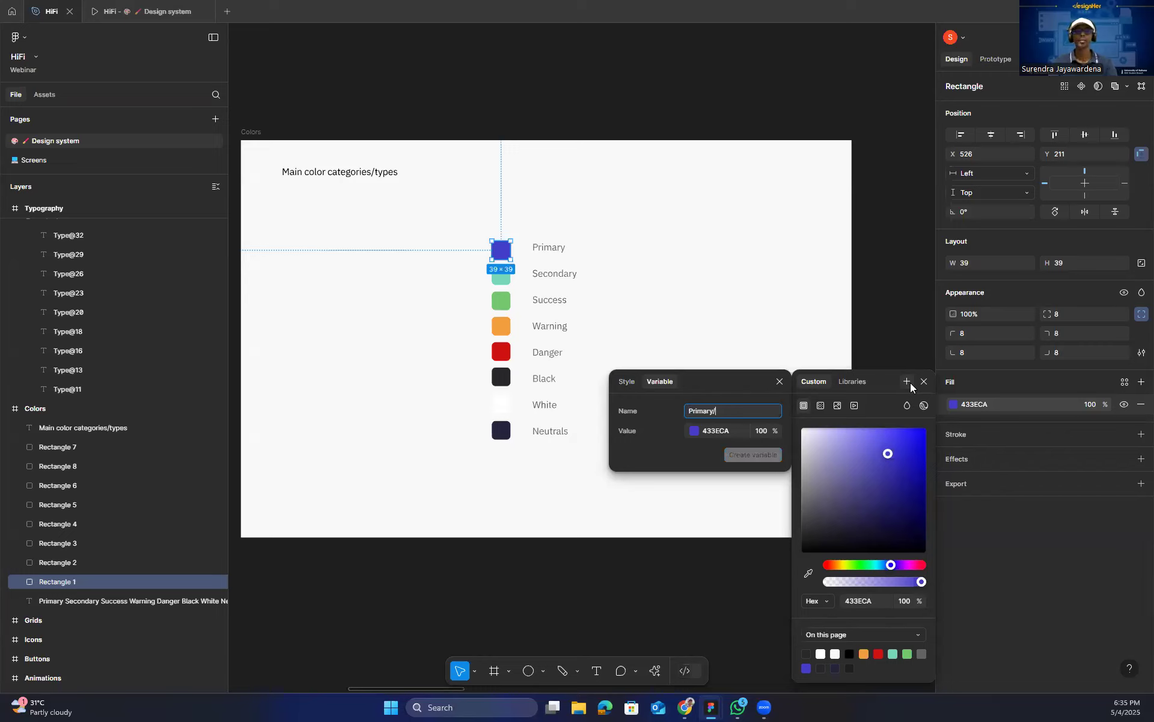
{"action": "type", "text": "Normal"}
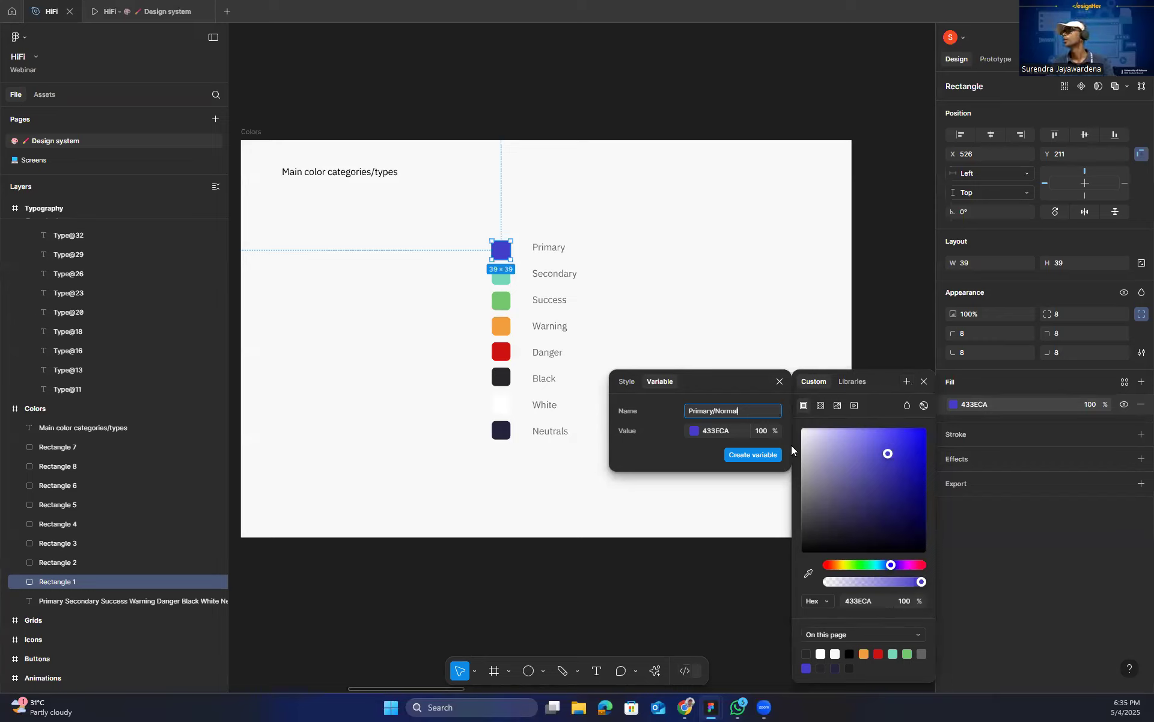
{"action": "left_click", "coordinate": [764, 457]}
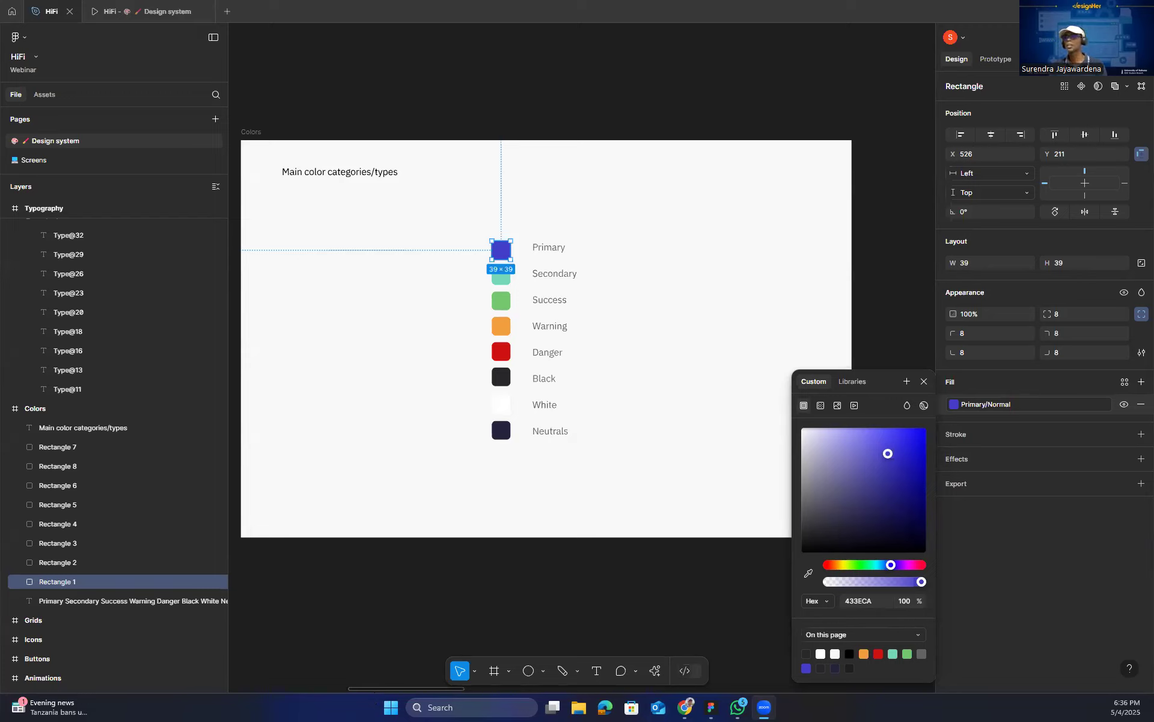
{"action": "left_click", "coordinate": [729, 315]}
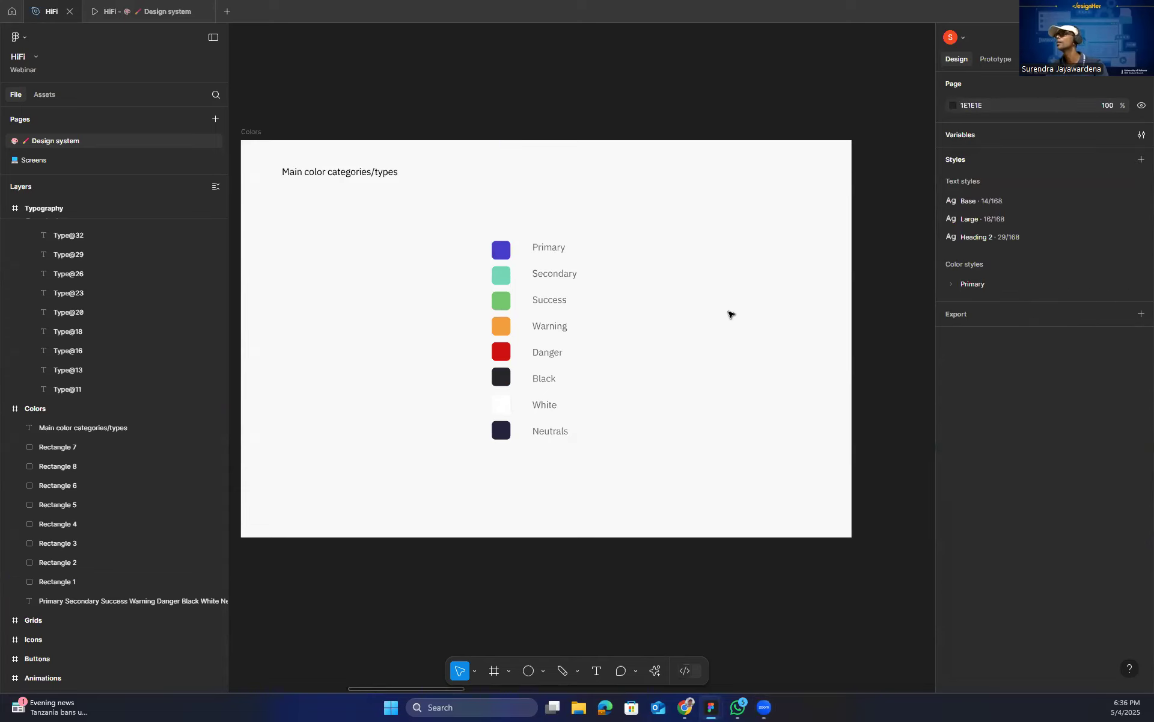
Check the fills of the Primary and Success swatches and select the red Danger swatch.
{"action": "left_click", "coordinate": [501, 252]}
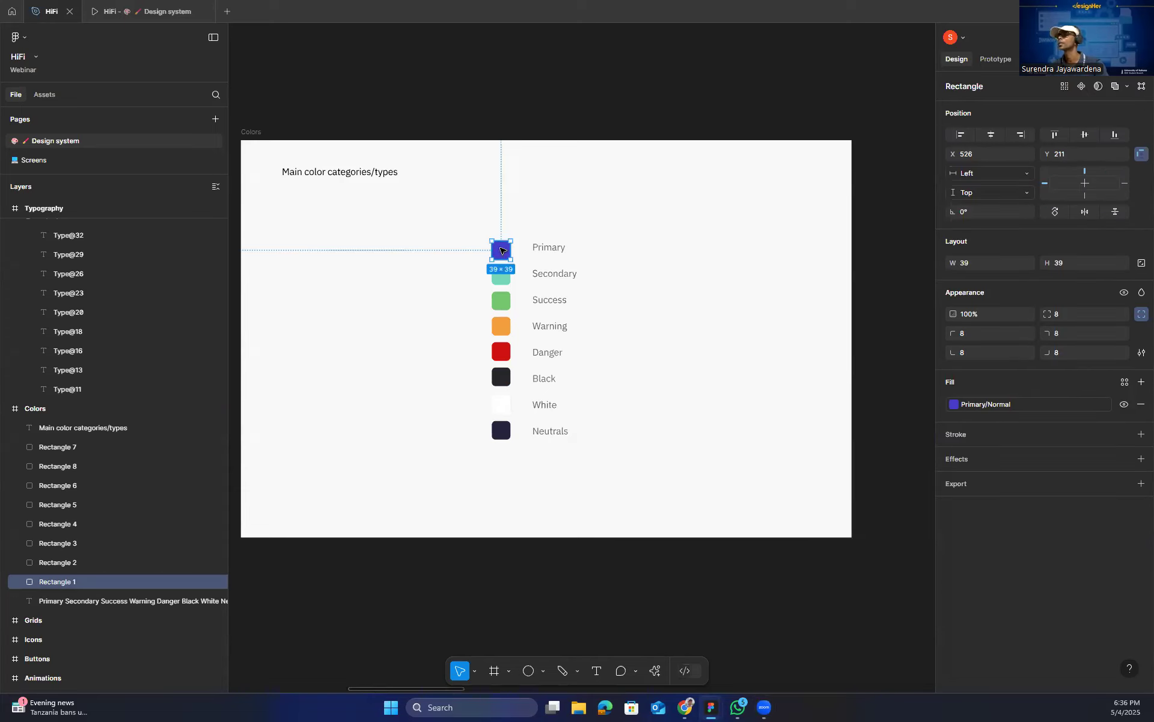
{"action": "left_click", "coordinate": [505, 307]}
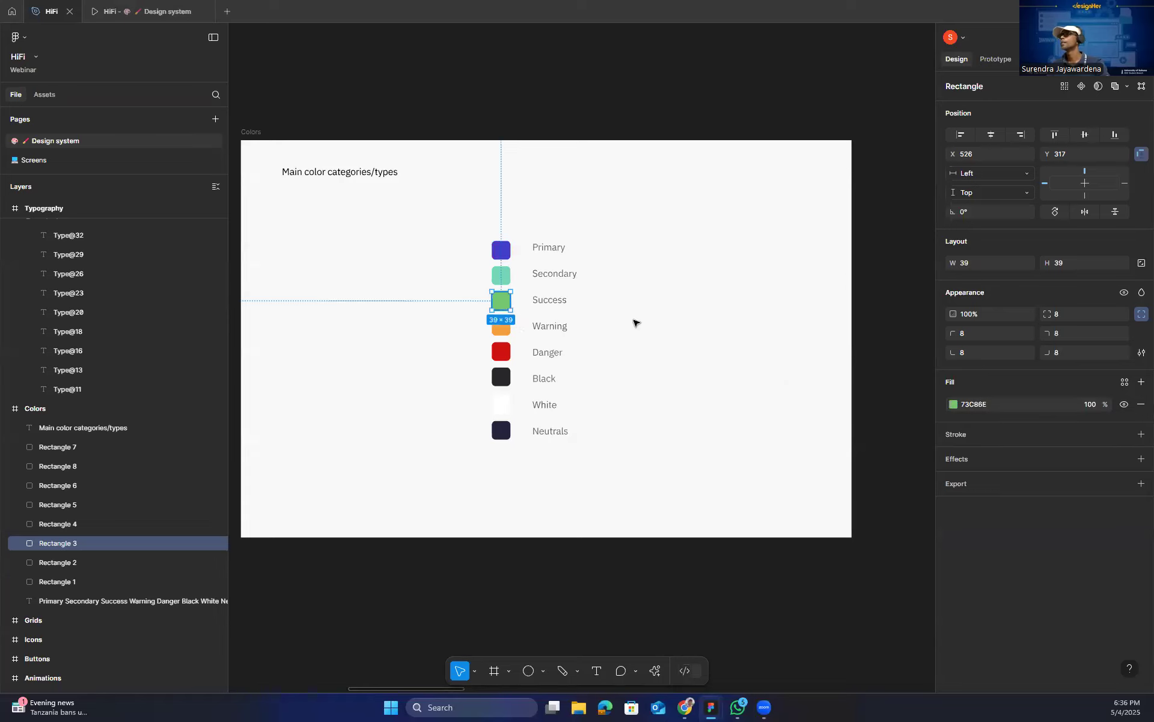
{"action": "left_click", "coordinate": [504, 354]}
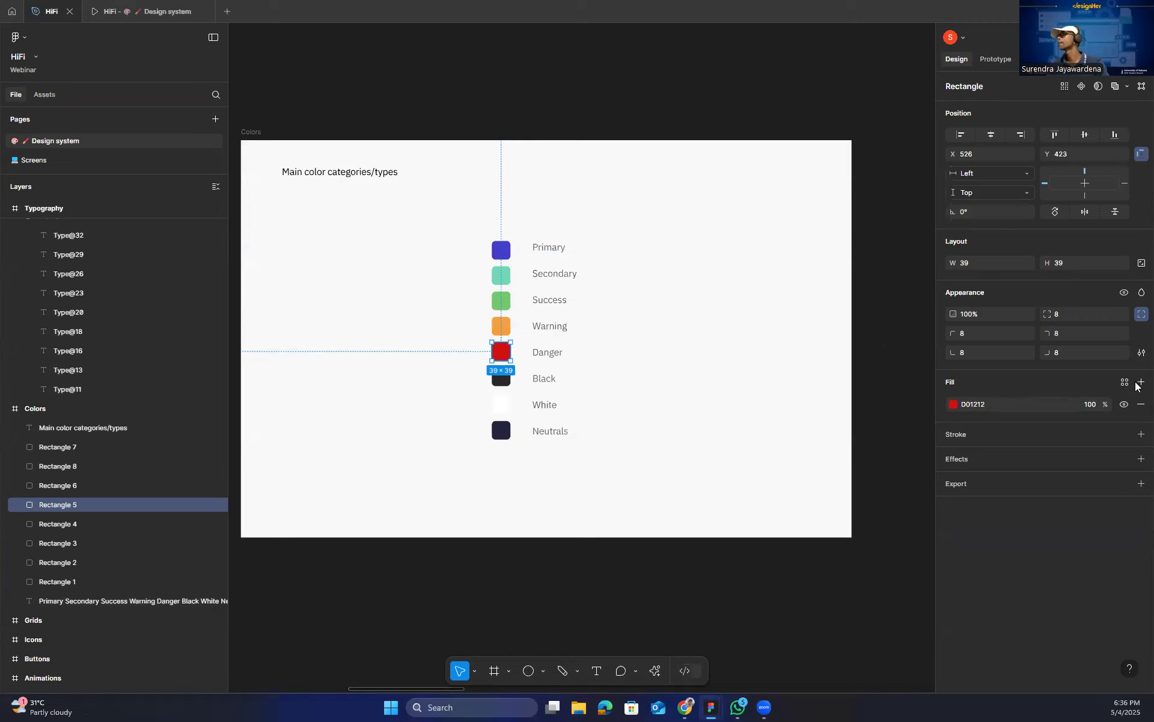
{"action": "left_click", "coordinate": [1140, 382]}
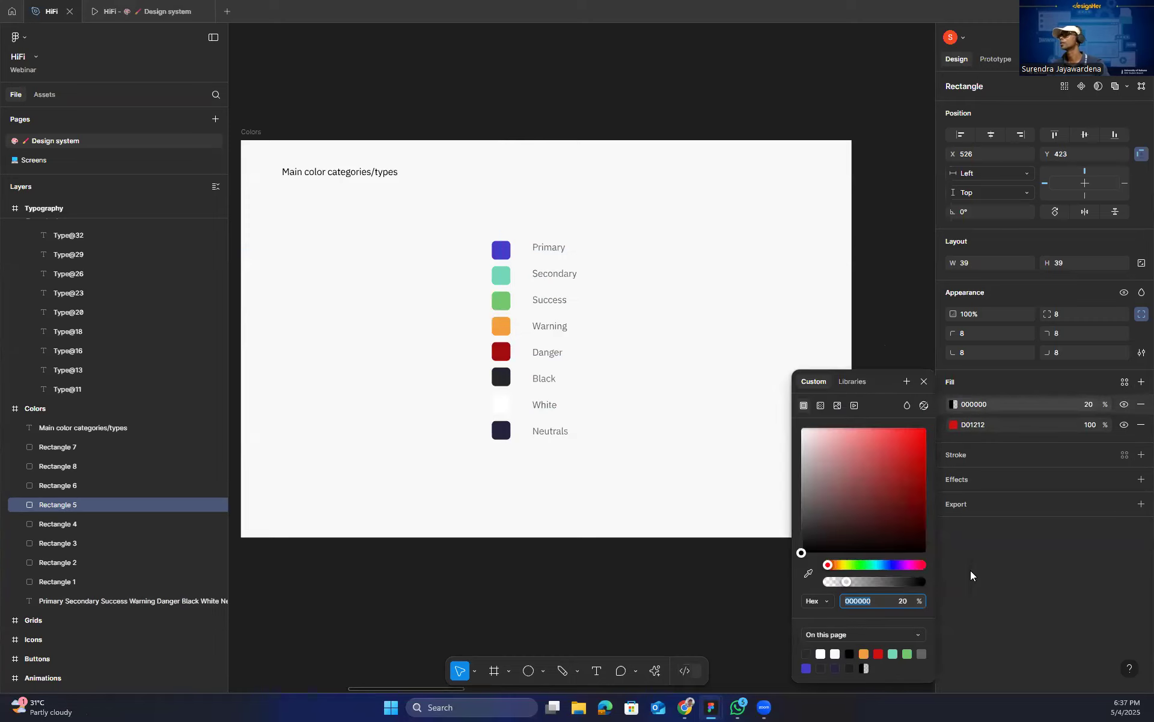
{"action": "left_click", "coordinate": [907, 381]}
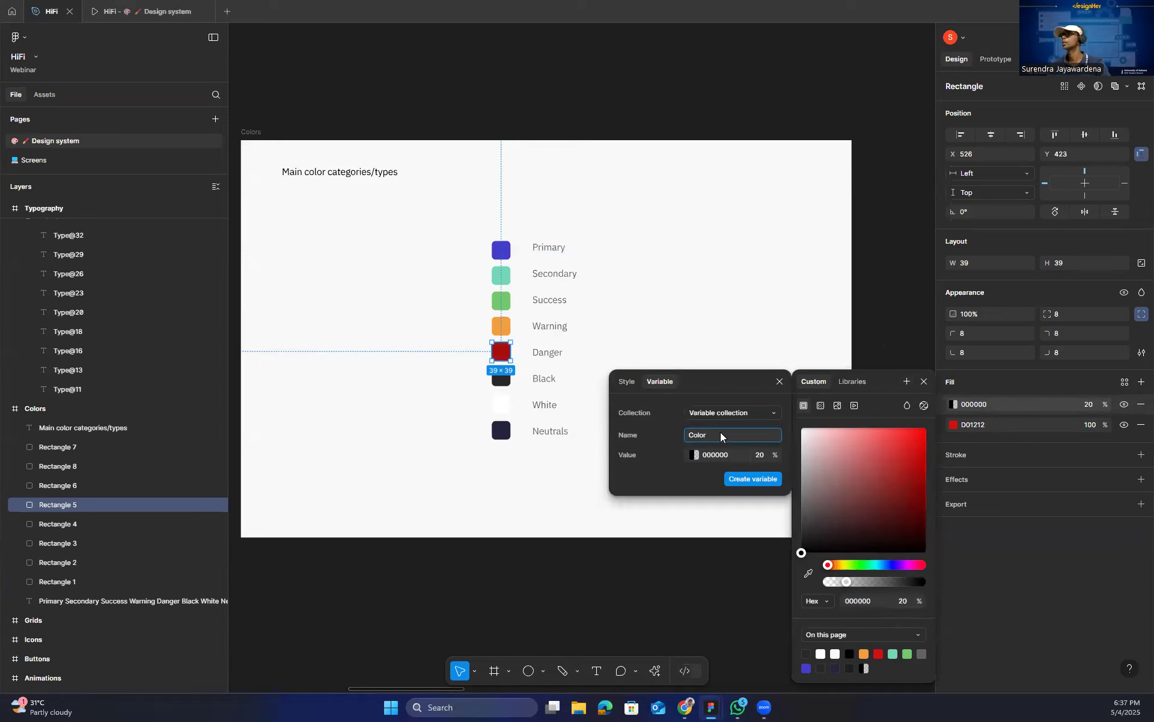
{"action": "type", "text": "Danger"}
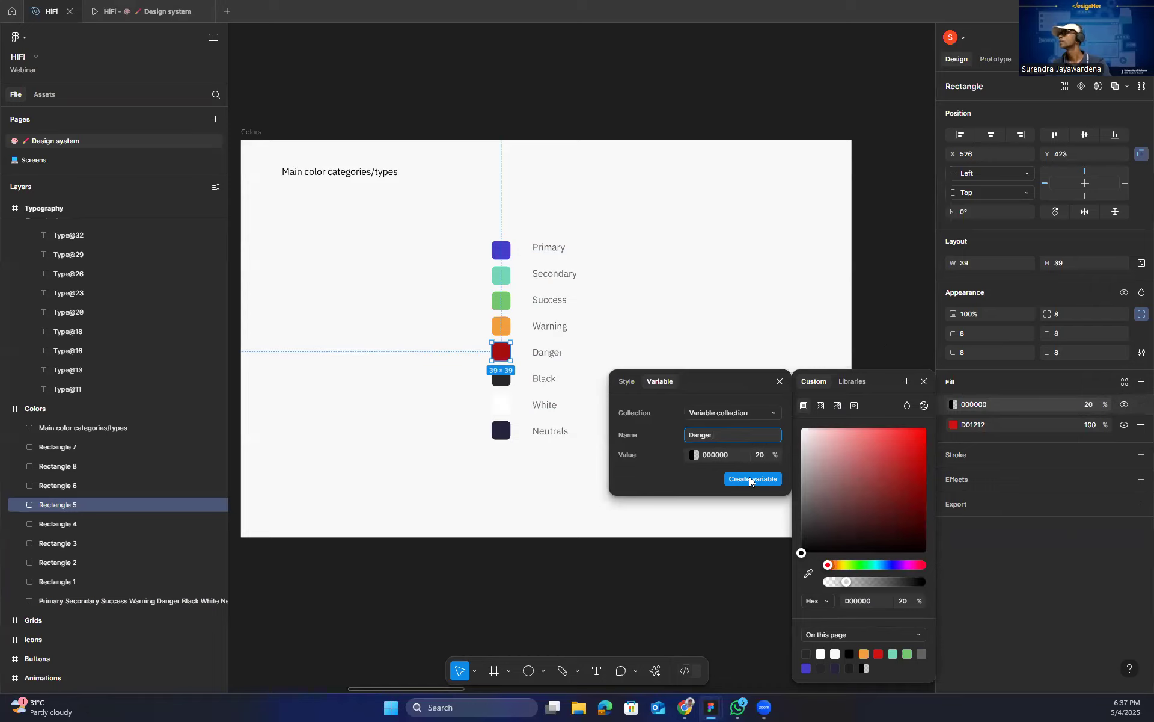
{"action": "left_click", "coordinate": [1140, 404]}
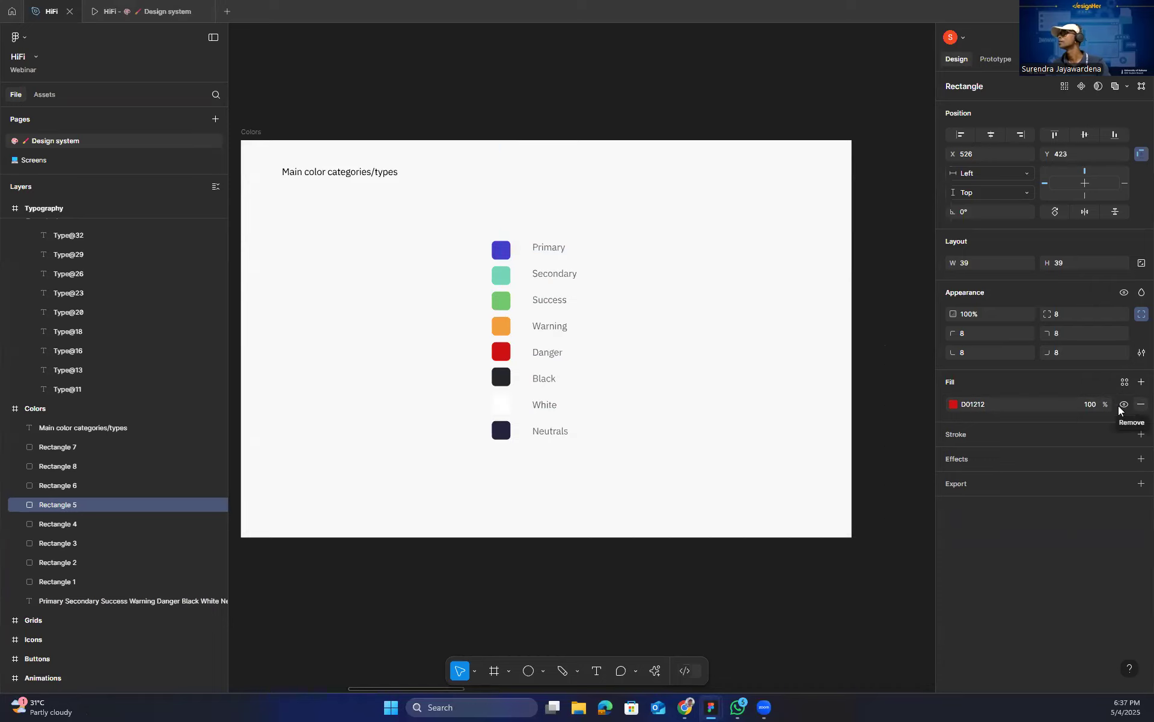
{"action": "left_click", "coordinate": [1141, 382]}
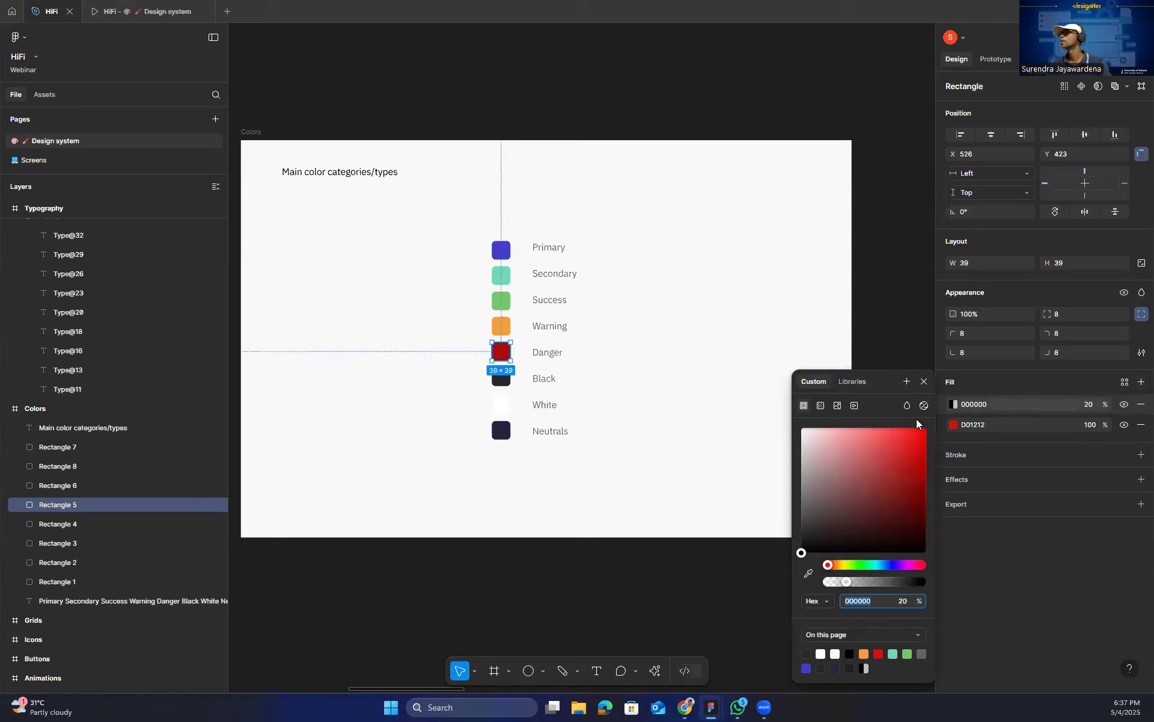
{"action": "left_click", "coordinate": [907, 381]}
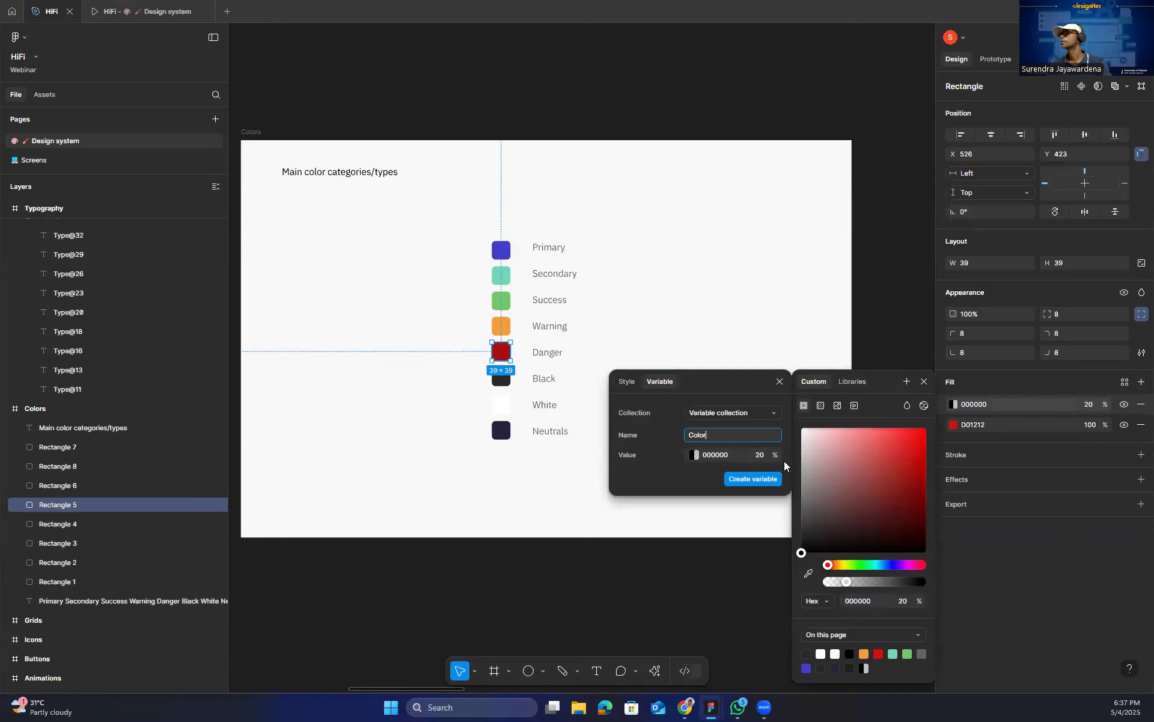
{"action": "left_click", "coordinate": [924, 382]}
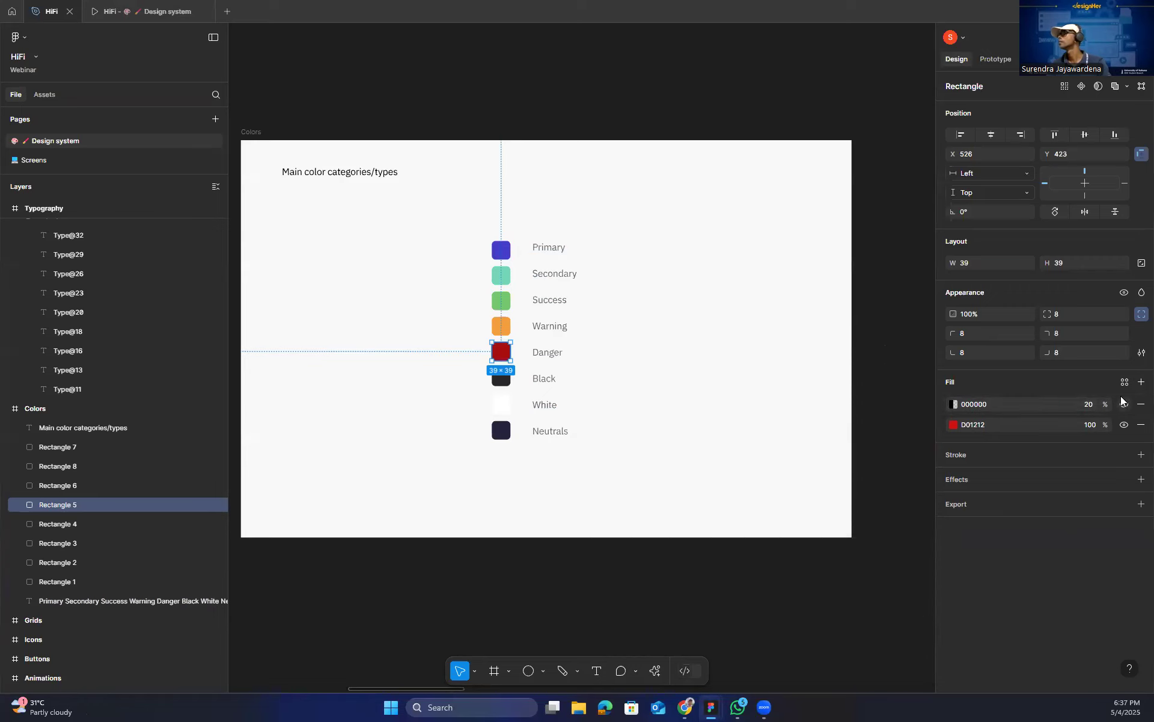
{"action": "left_click", "coordinate": [1141, 404]}
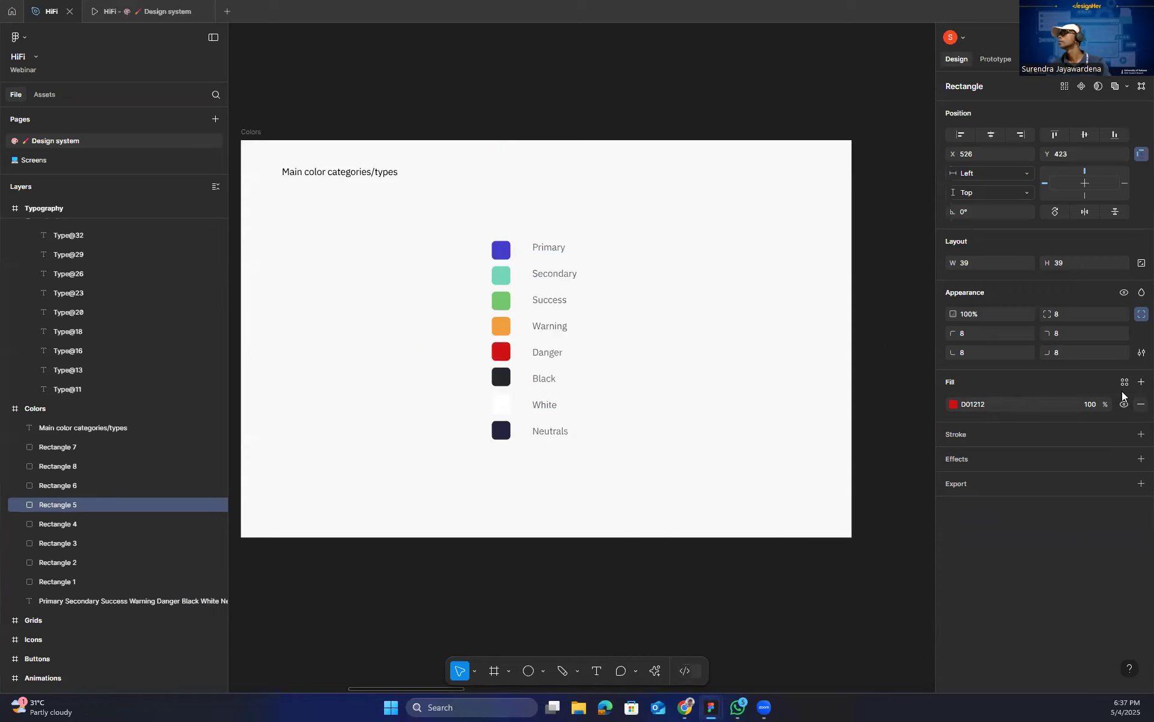
Create a color variable named Color/Danger from the Danger swatch's D01212 fill, in the existing variable collection.
{"action": "left_click", "coordinate": [953, 404]}
{"action": "left_click", "coordinate": [907, 382]}
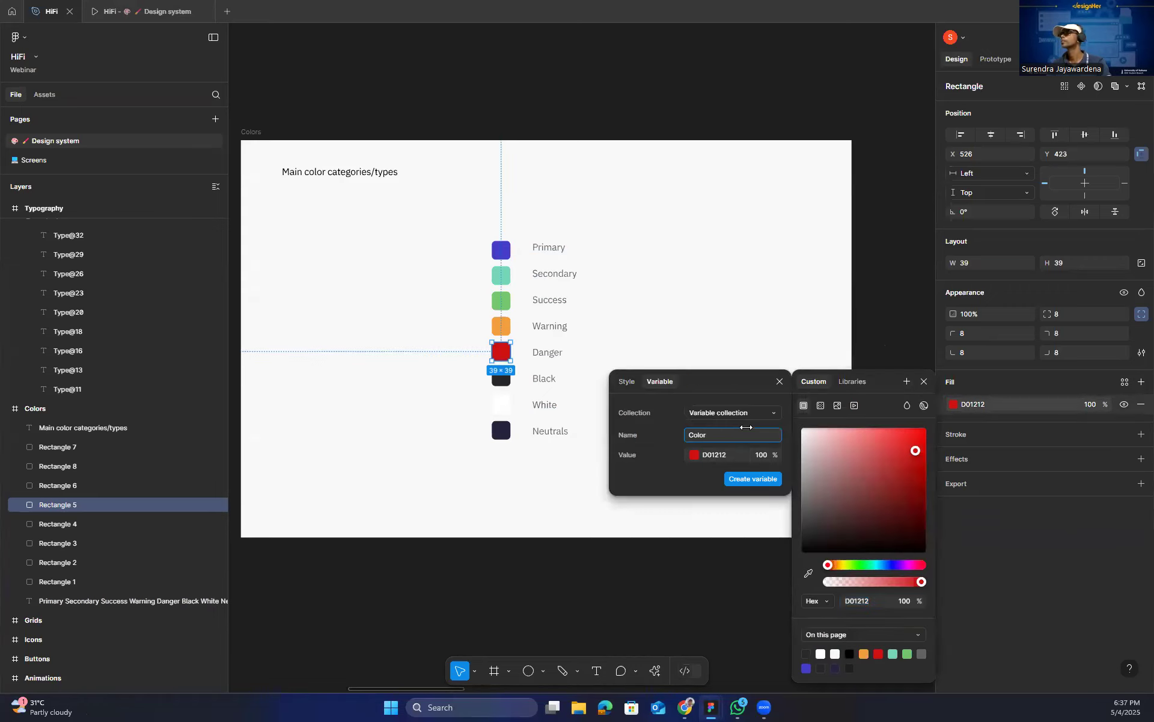
{"action": "type", "text": "/"}
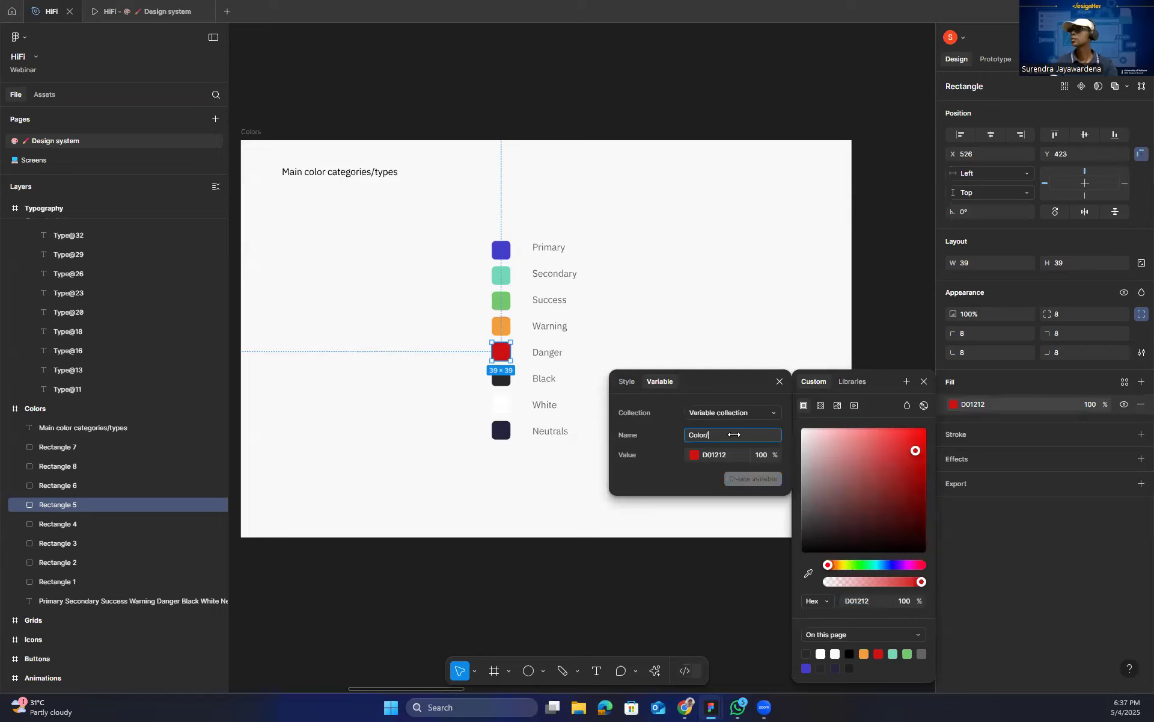
{"action": "type", "text": "anger"}
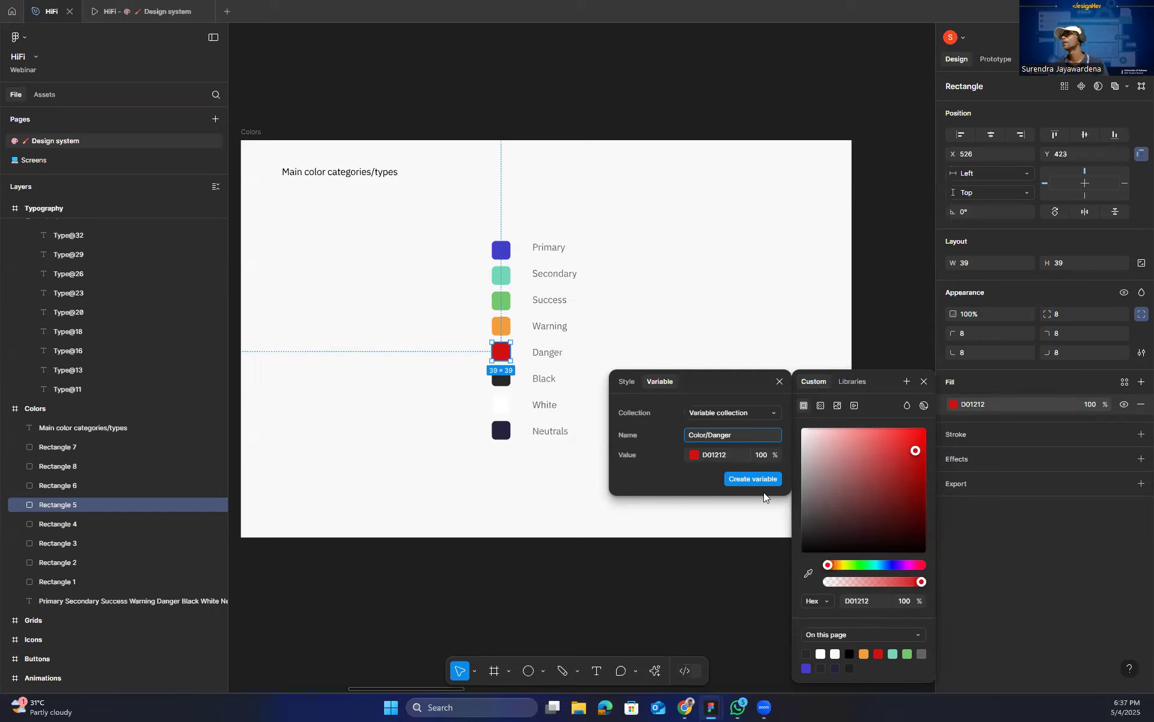
{"action": "left_click", "coordinate": [756, 478]}
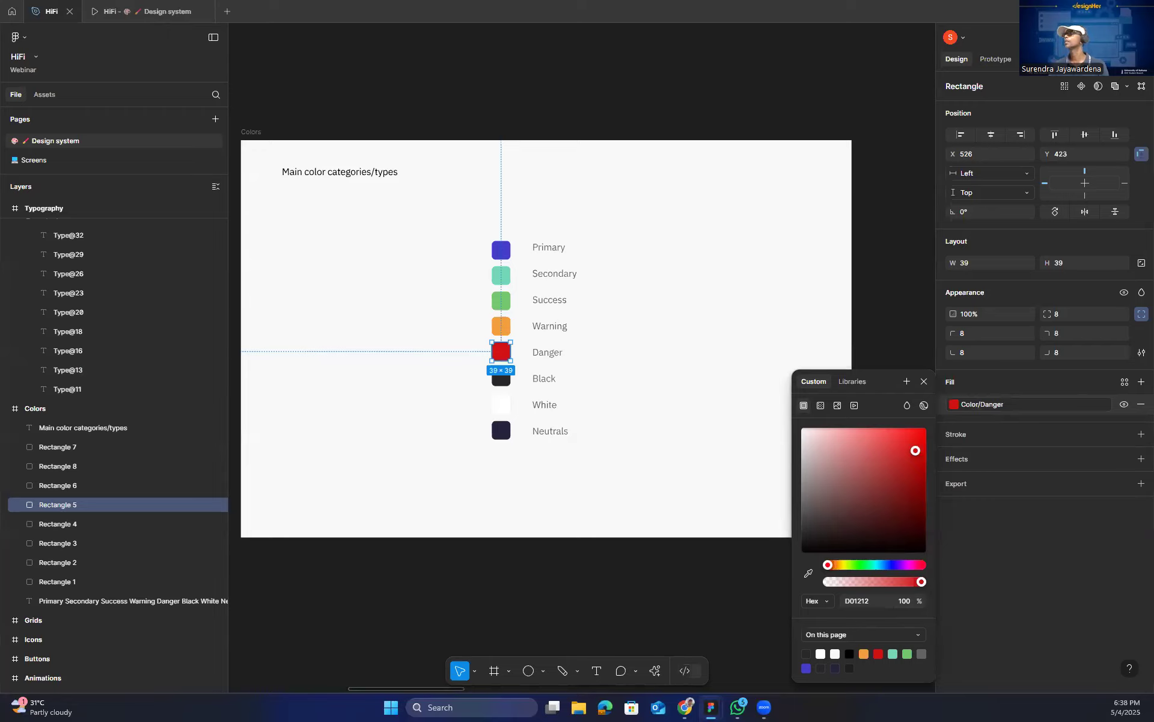
Switch to the Figma Slides presentation and show the slide listing the color categories from Primary to Neutrals.
{"action": "left_click", "coordinate": [1084, 11]}
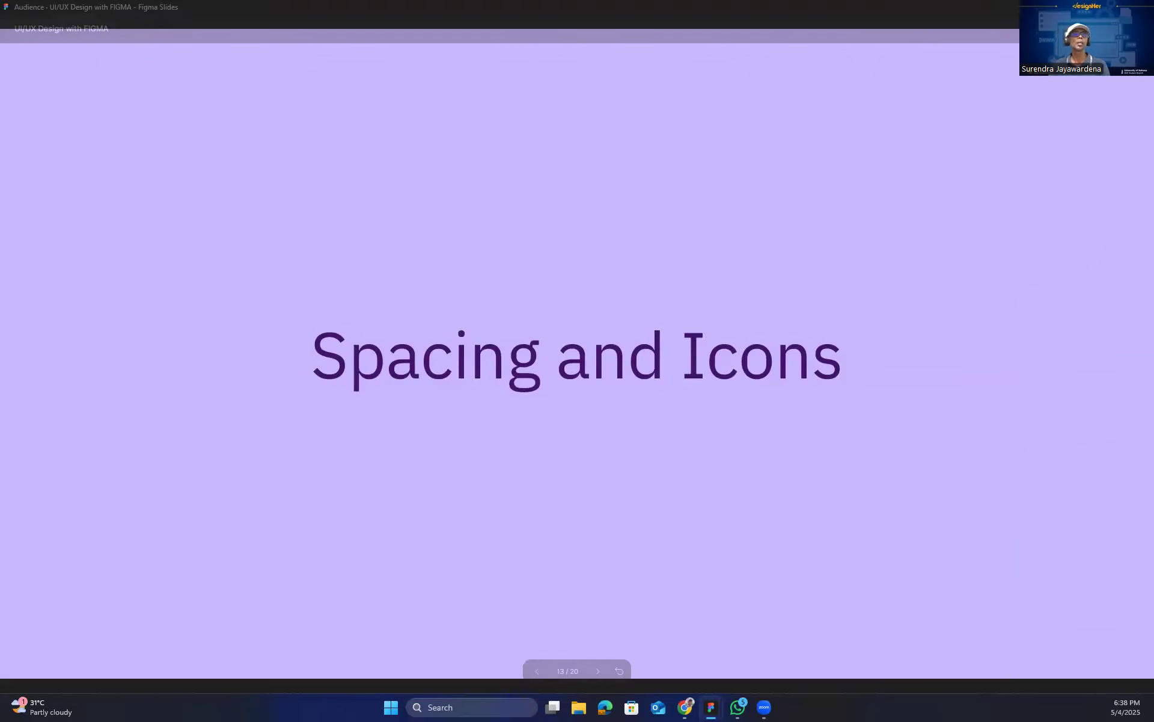
{"action": "key", "text": "Right"}
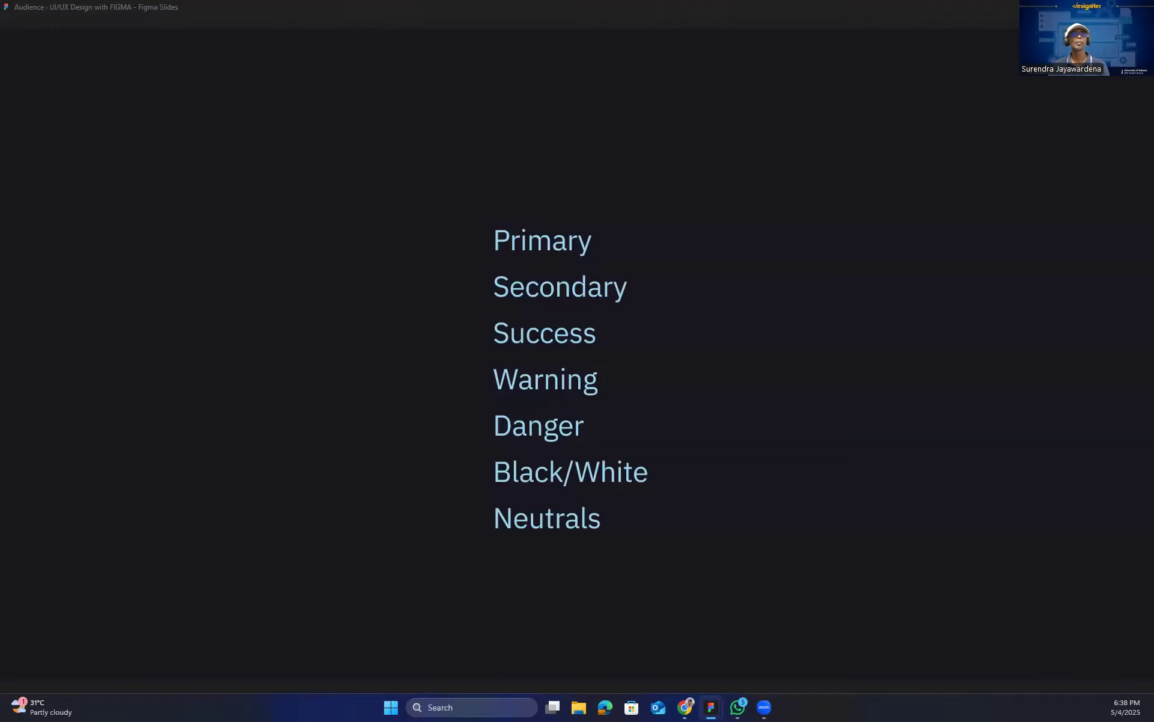
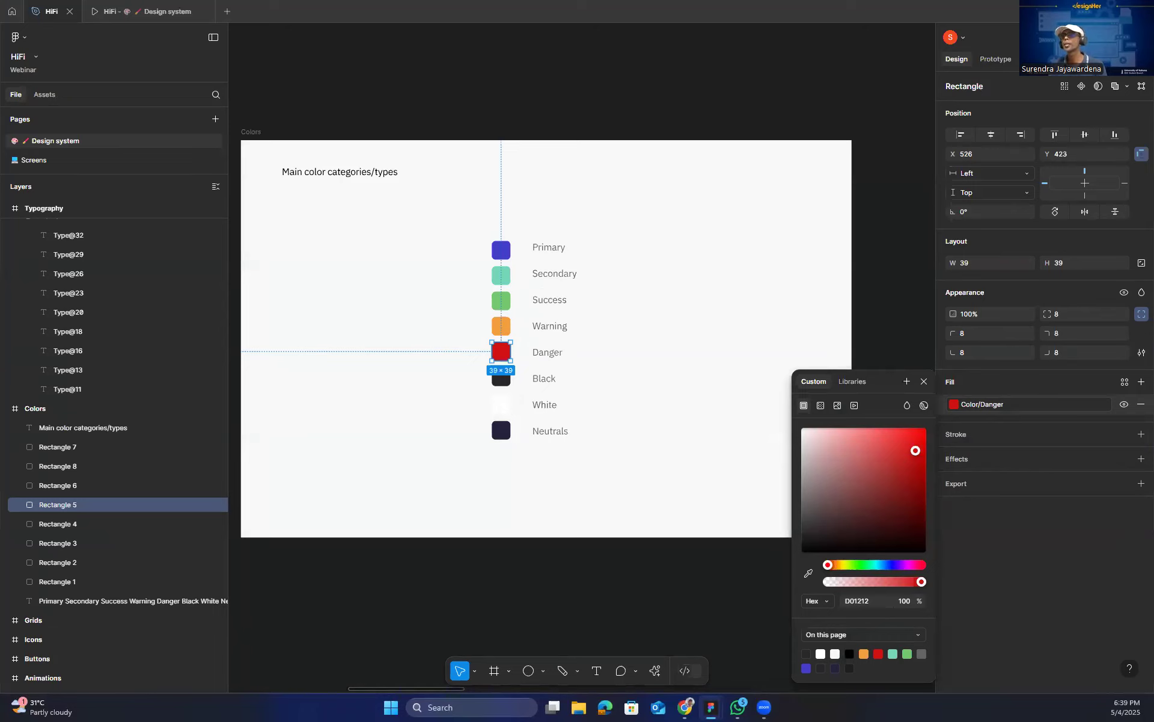
Go to the Grids frame, try its layout grid as rows, and return it to columns.
{"action": "left_click", "coordinate": [33, 619]}
{"action": "double_click", "coordinate": [12, 622]}
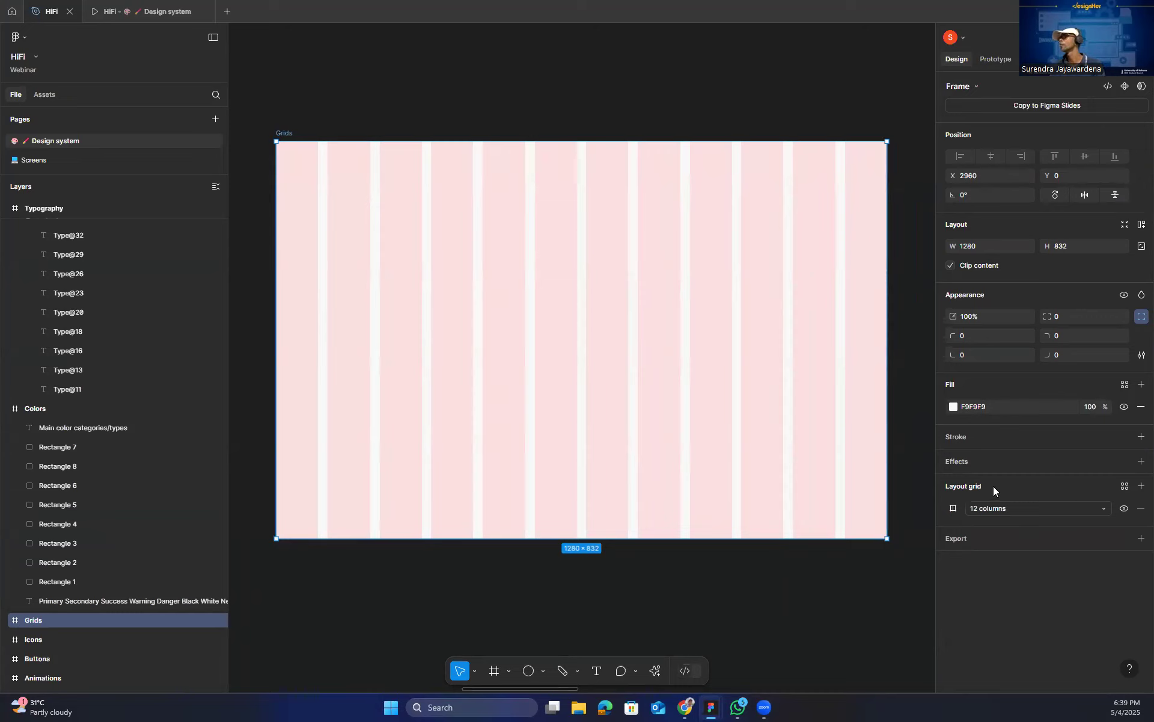
{"action": "left_click", "coordinate": [1104, 508]}
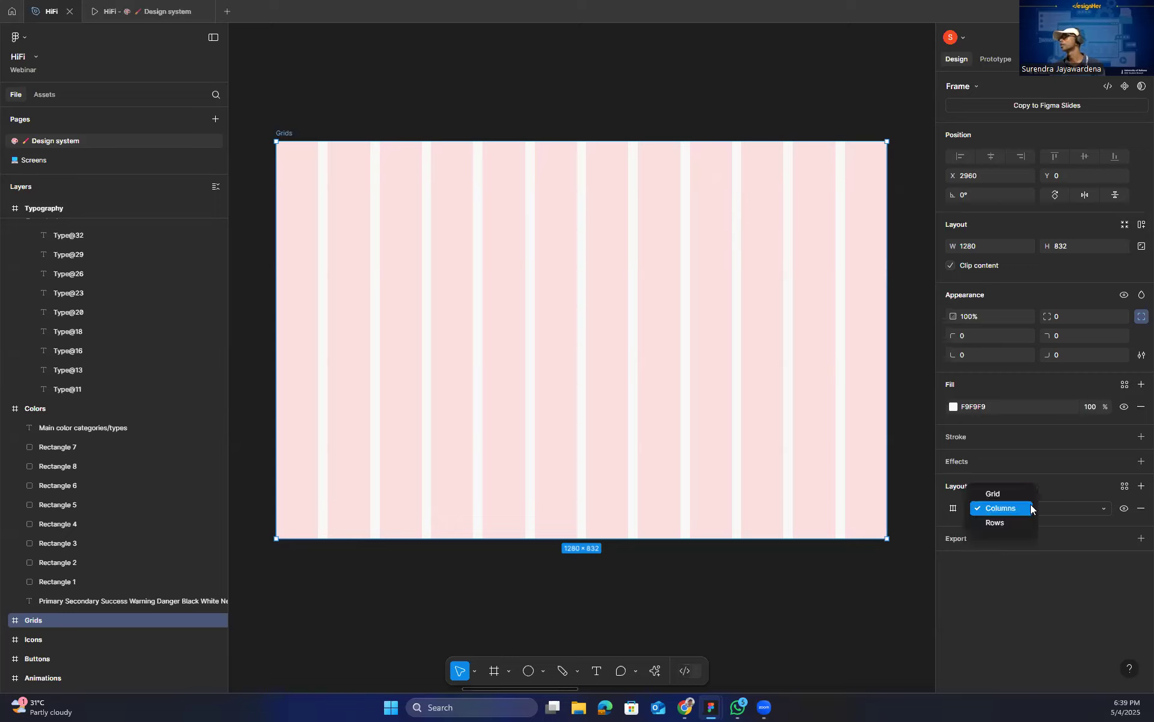
{"action": "left_click", "coordinate": [1015, 493]}
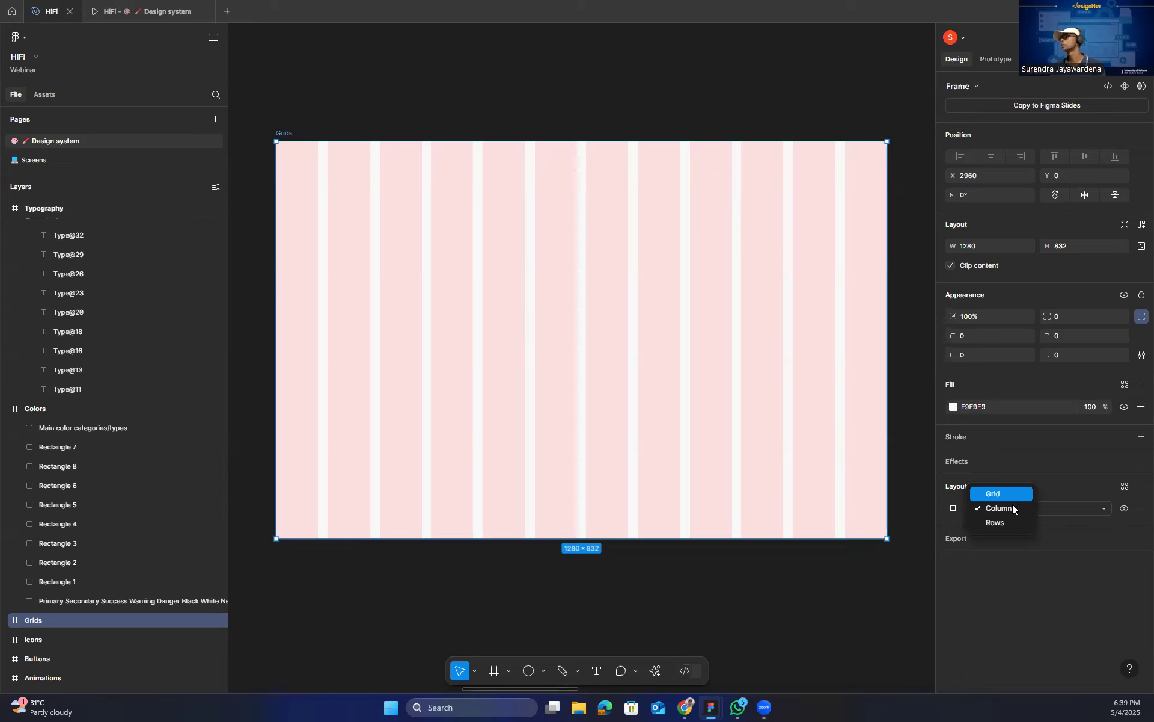
{"action": "left_click", "coordinate": [1002, 523]}
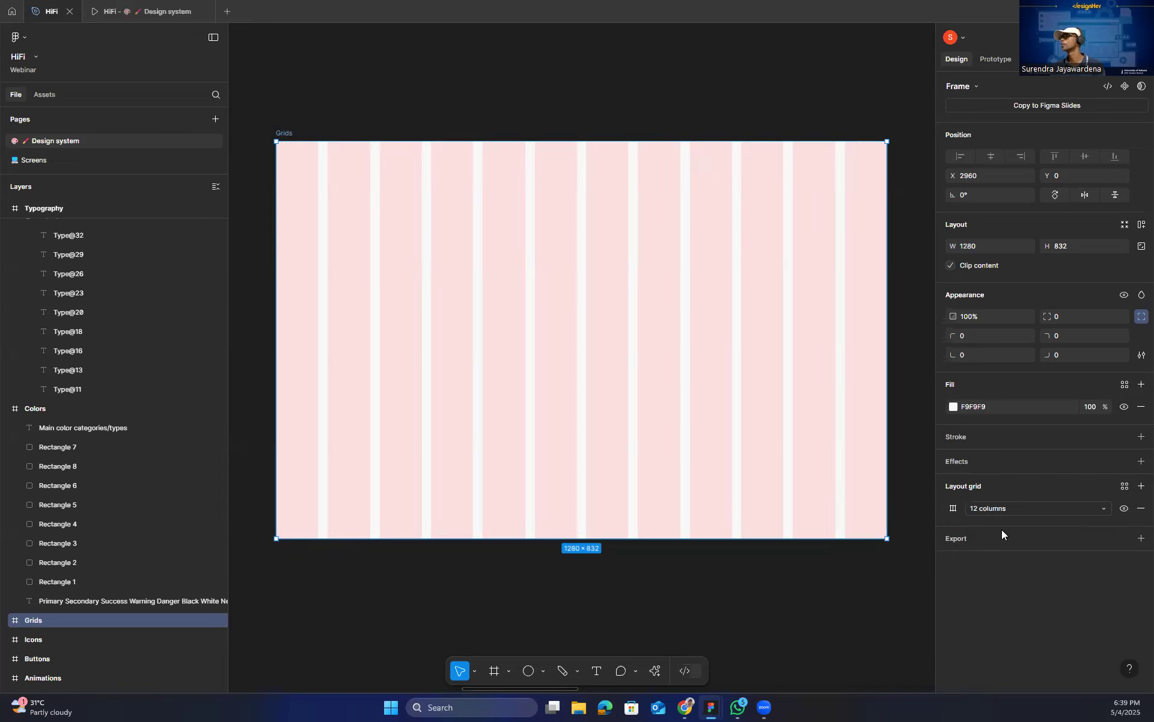
{"action": "left_click", "coordinate": [1000, 522]}
{"action": "left_click", "coordinate": [1001, 521]}
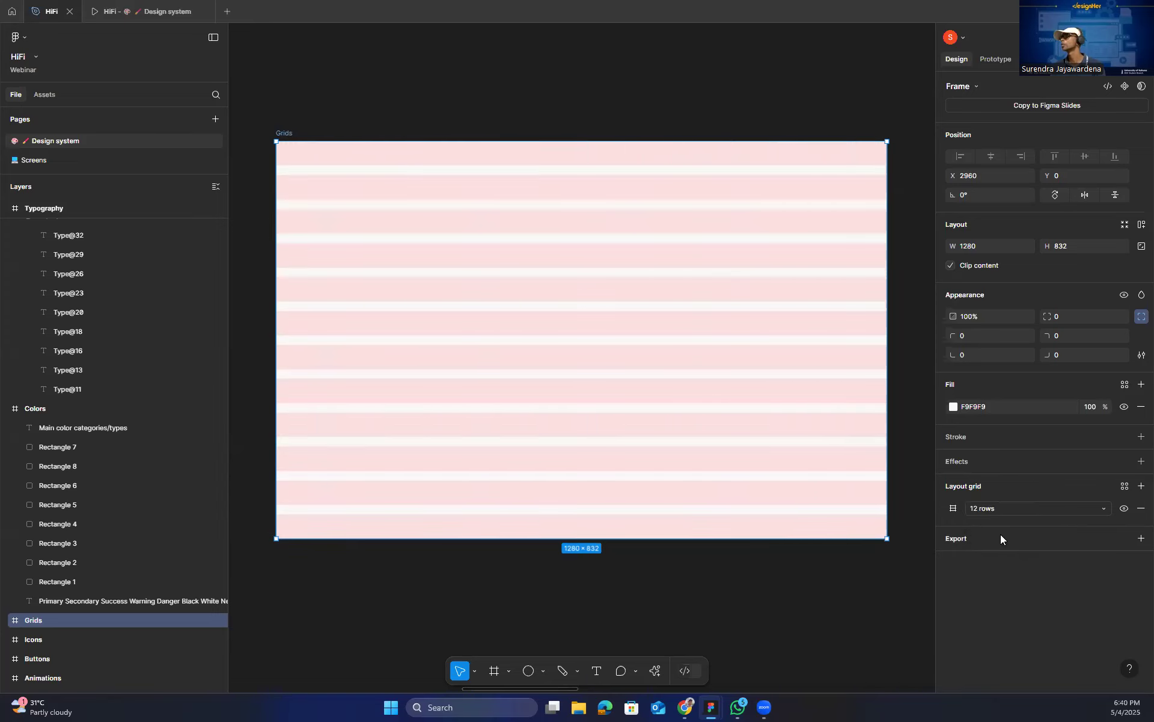
{"action": "left_click", "coordinate": [999, 504]}
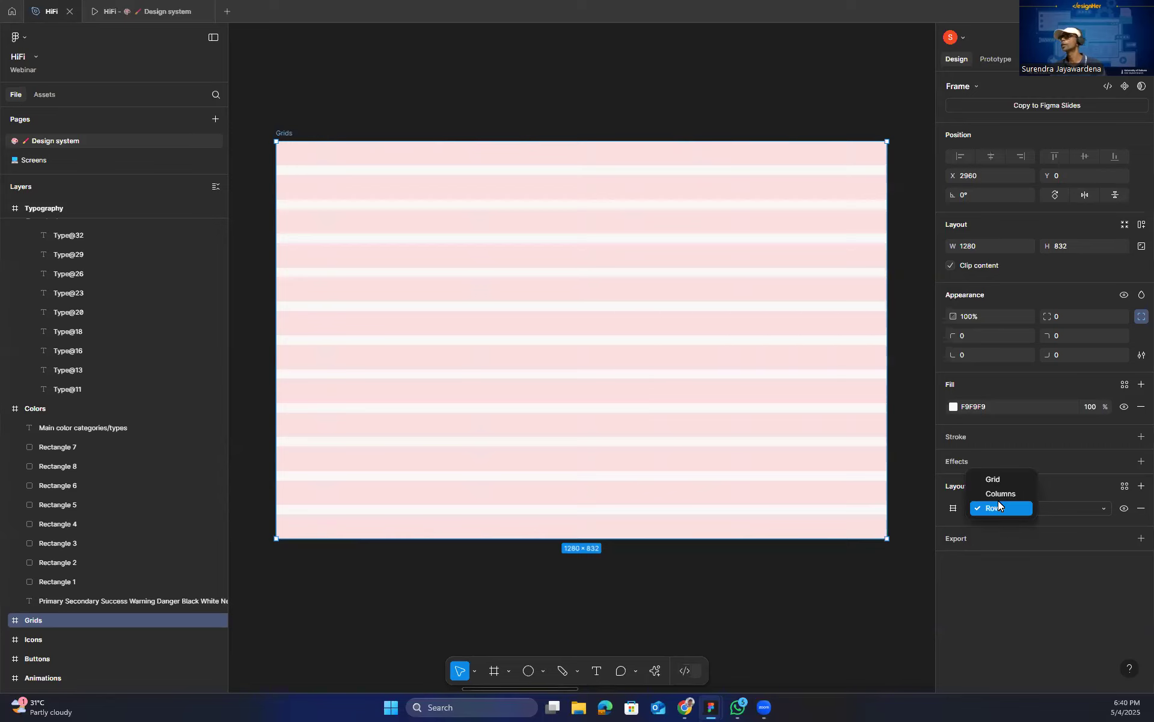
{"action": "left_click", "coordinate": [999, 493]}
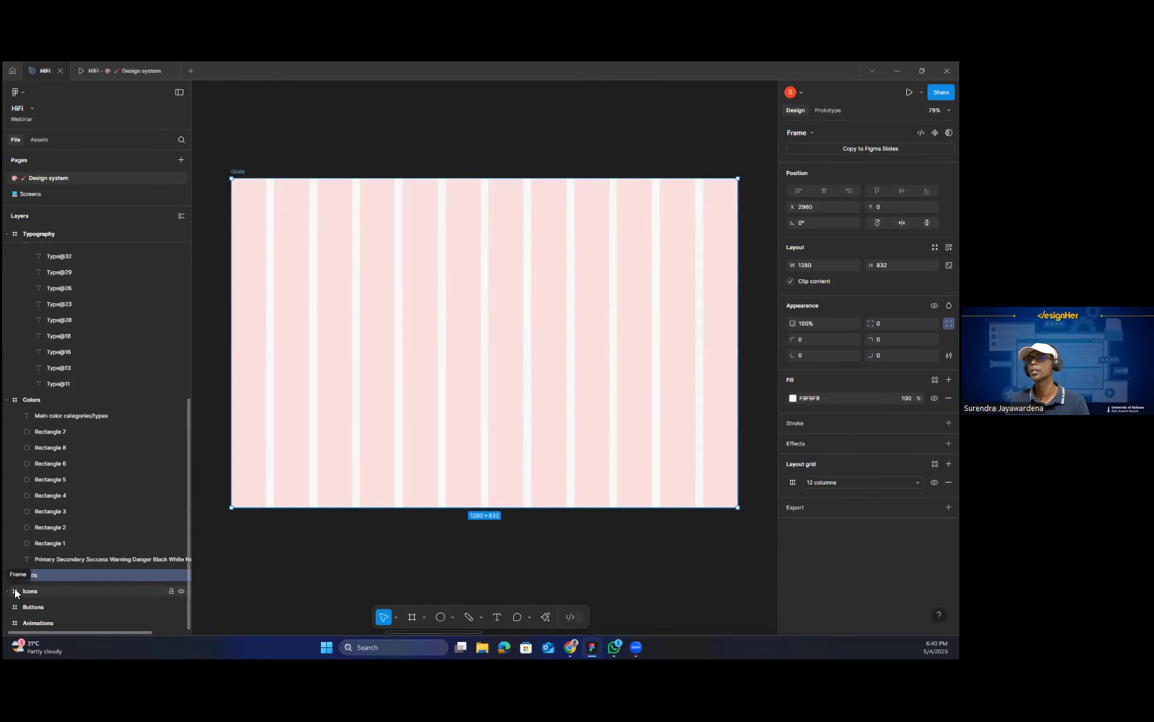
Draw a circle about 13 × 13 in the Icons frame, in the empty space beside the lock icon.
{"action": "left_click", "coordinate": [18, 641]}
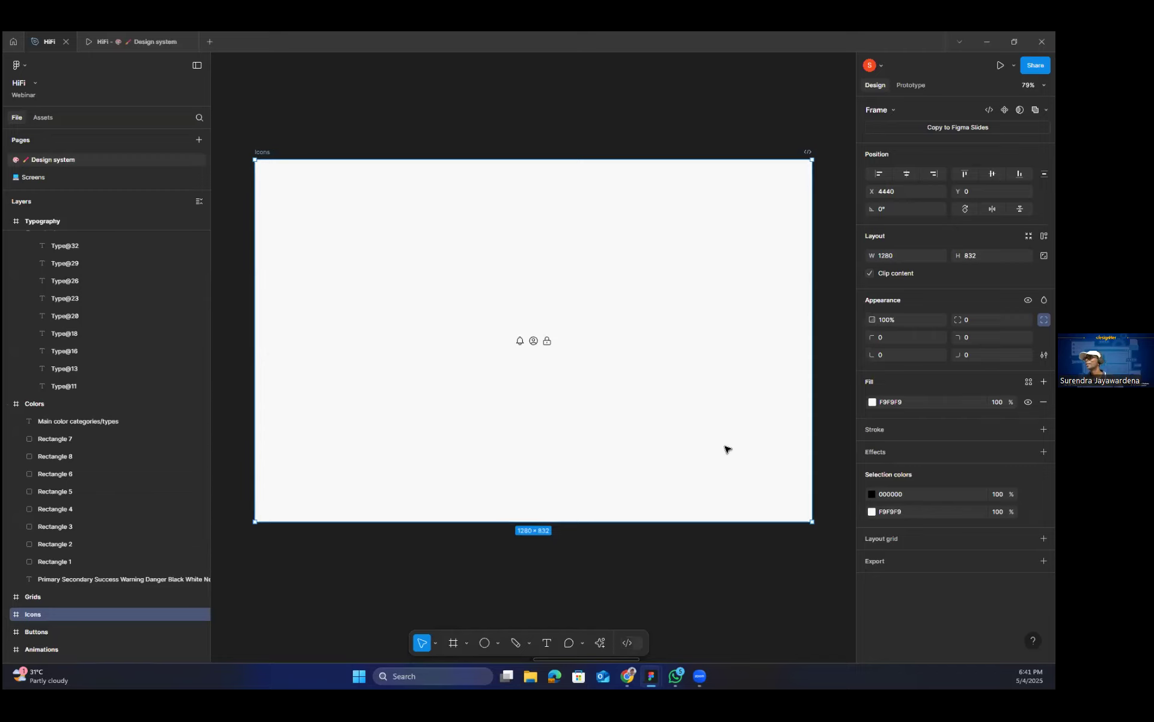
{"action": "scroll", "coordinate": [570, 377], "scroll_direction": "up", "scroll_amount": 3}
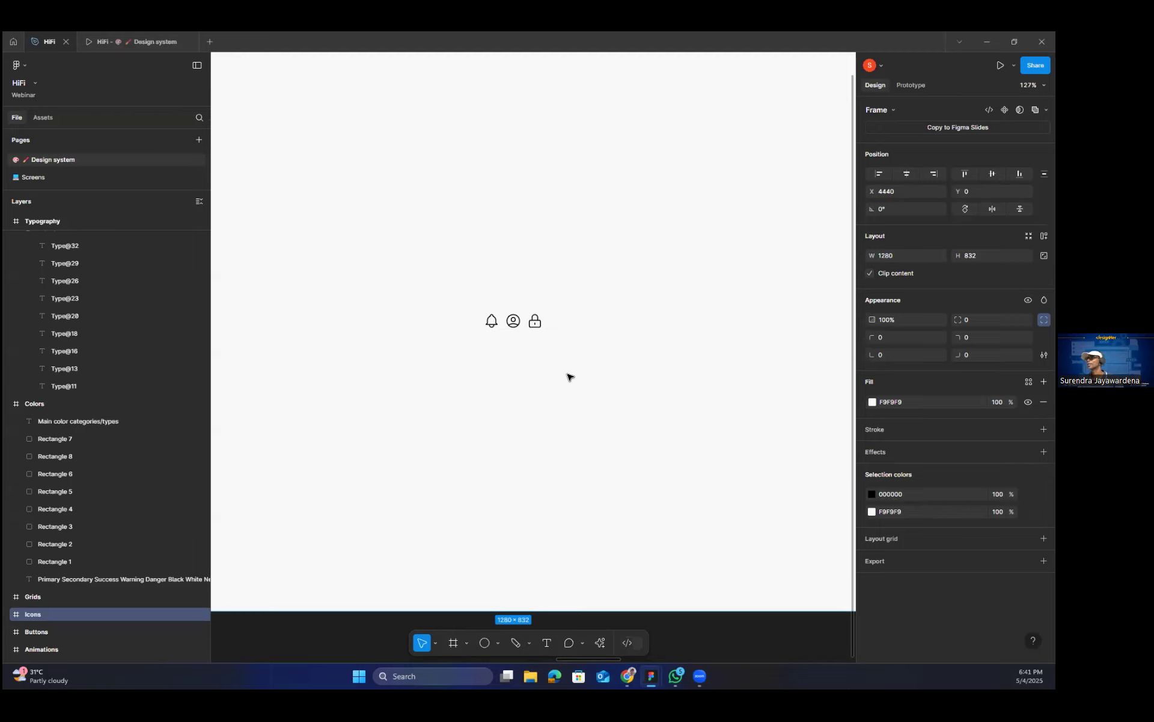
{"action": "scroll", "coordinate": [570, 377], "scroll_direction": "up", "scroll_amount": 1}
{"action": "left_click_drag", "start_coordinate": [610, 355], "coordinate": [446, 410]}
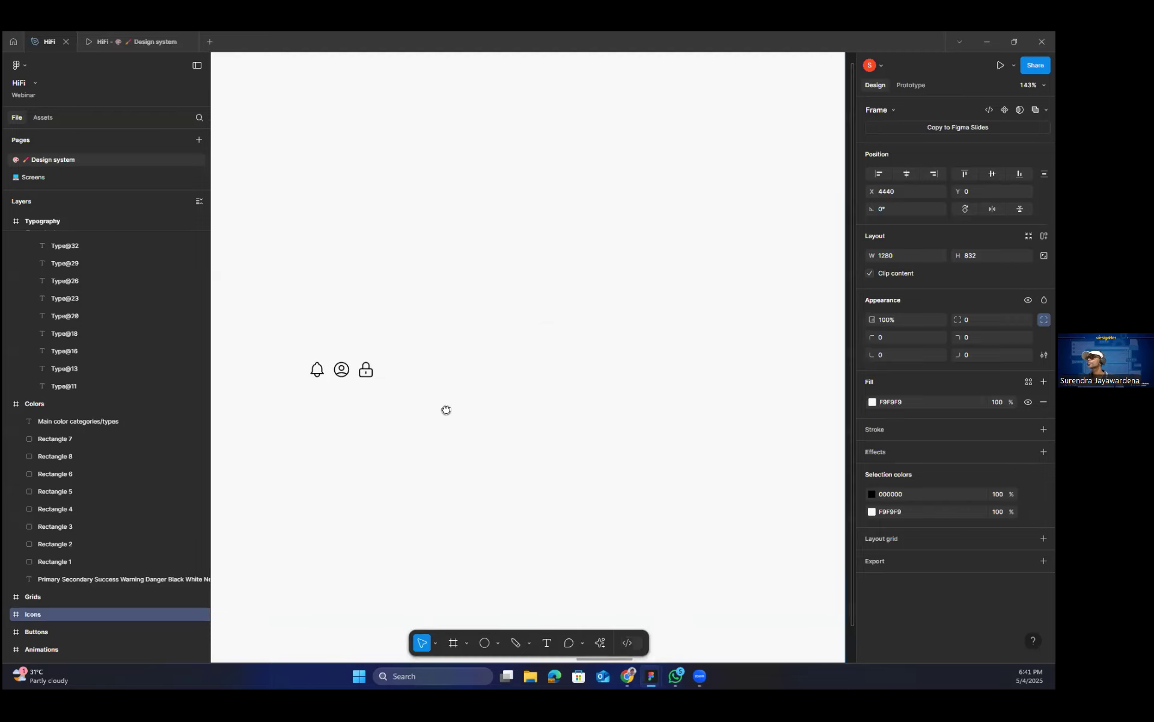
{"action": "left_click", "coordinate": [484, 643]}
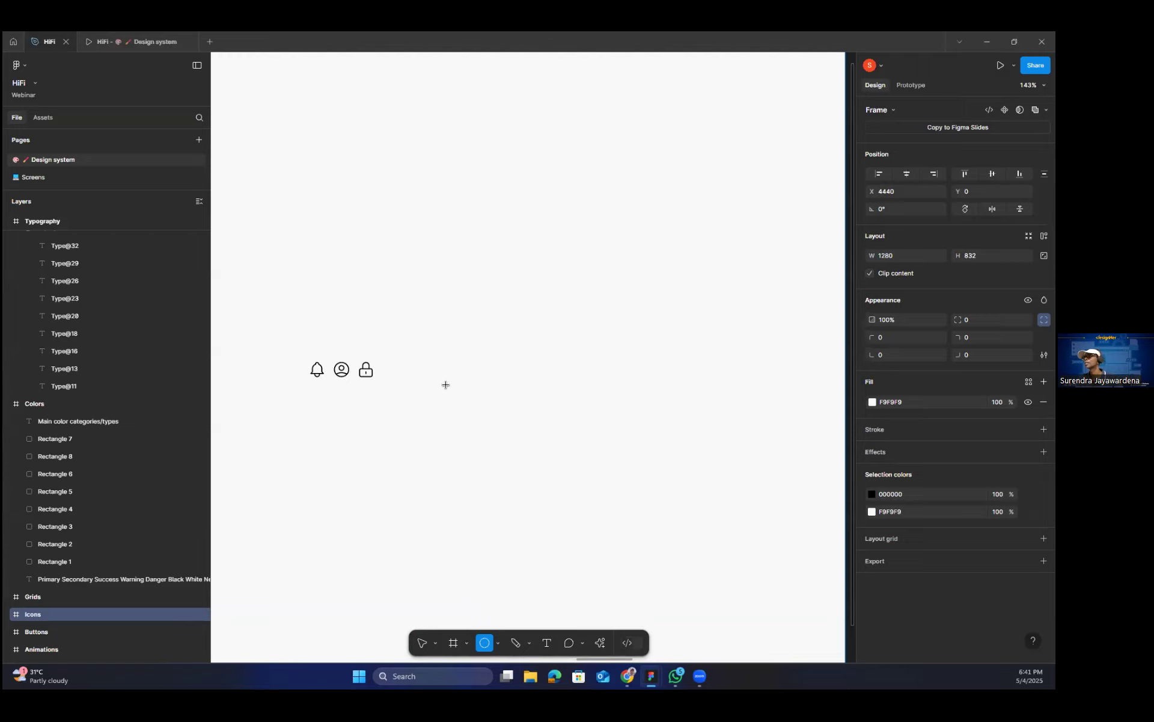
{"action": "left_click_drag", "start_coordinate": [445, 381], "coordinate": [456, 392]}
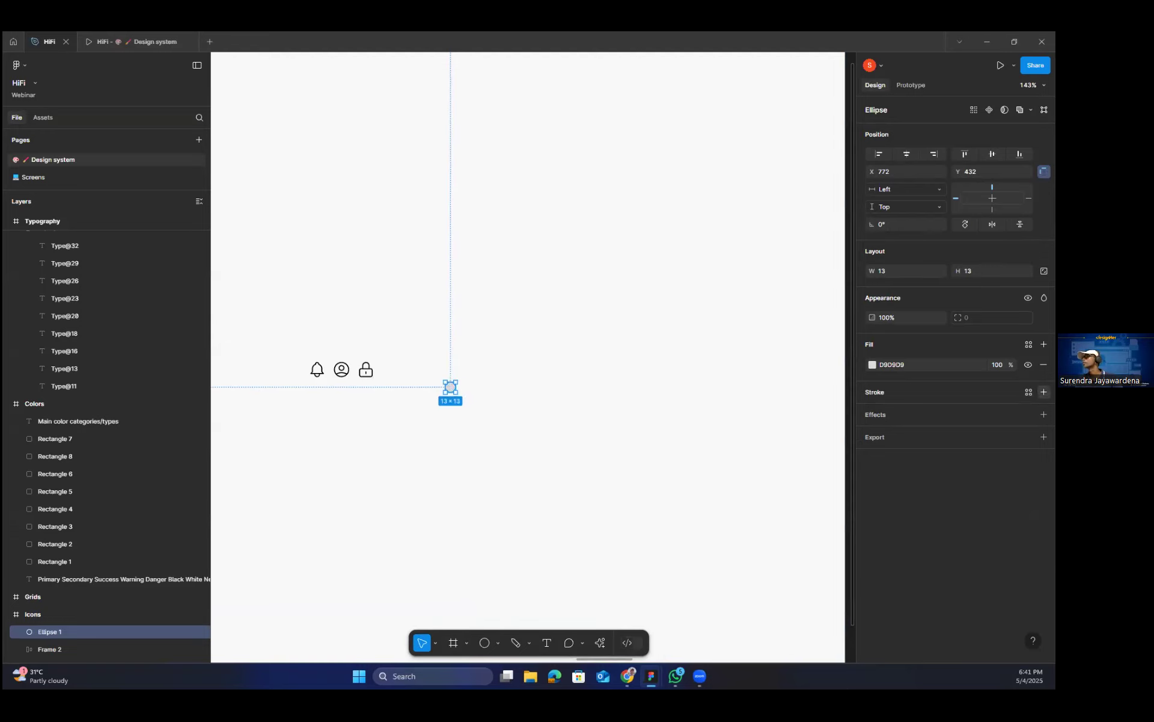
Give the new circle a 000000 inside stroke of weight 1 and remove its fill.
{"action": "left_click", "coordinate": [1044, 391]}
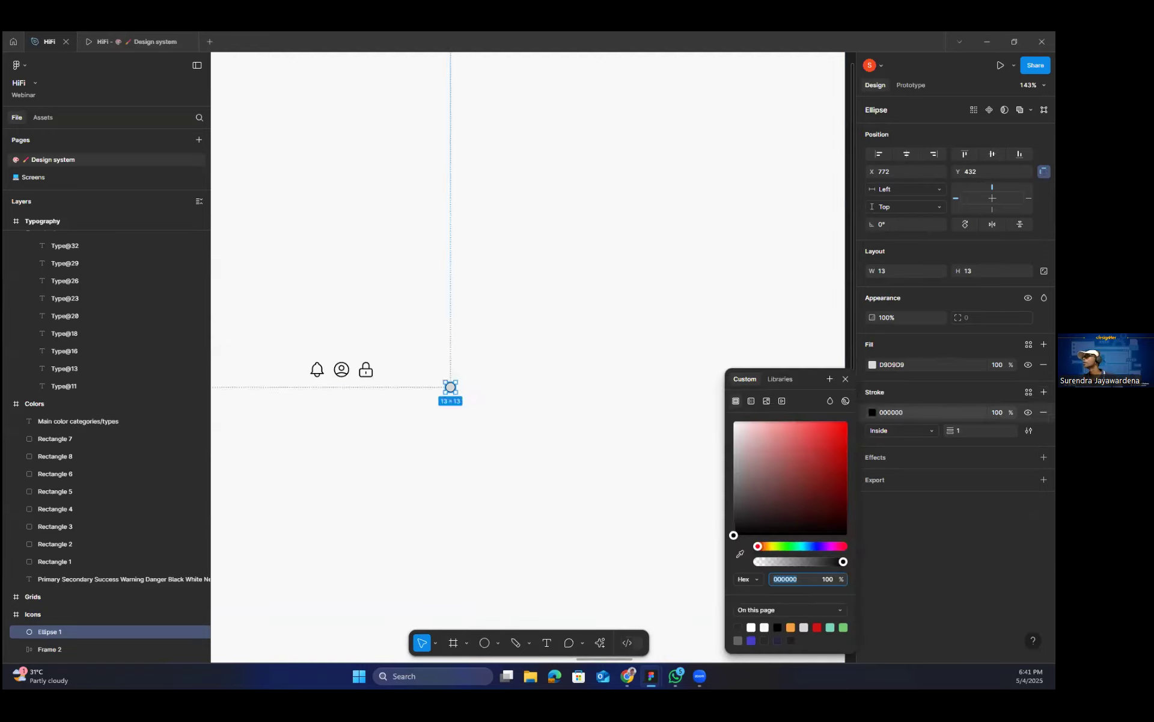
{"action": "left_click", "coordinate": [845, 379]}
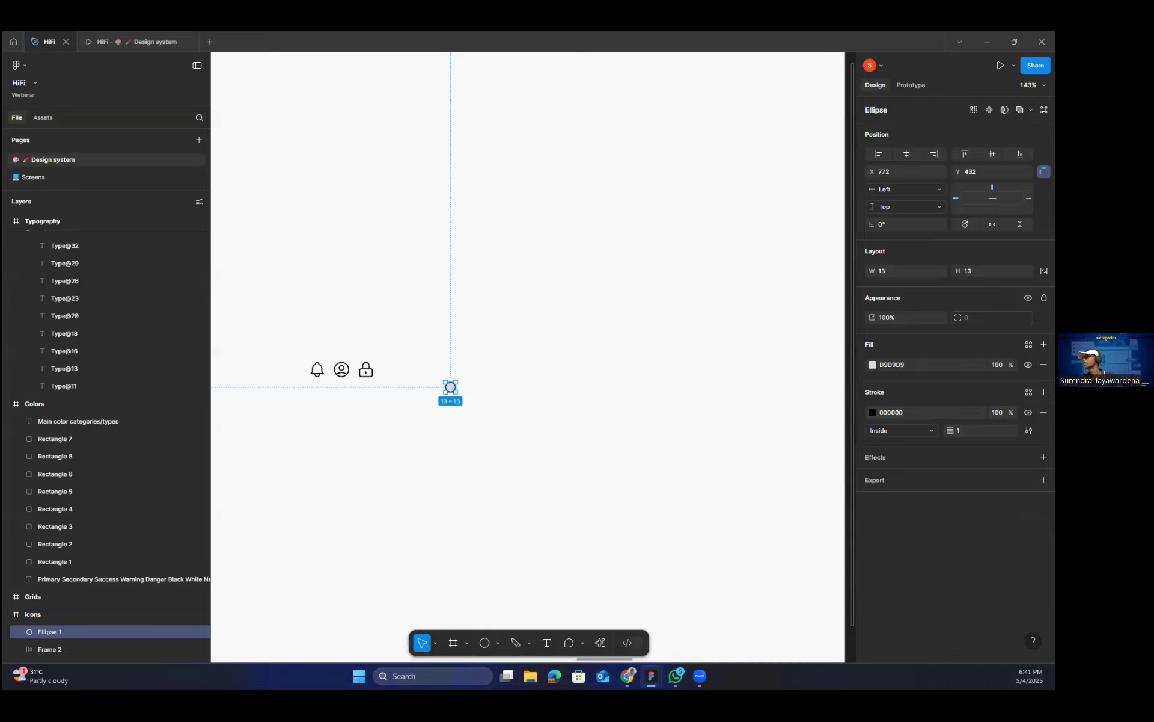
{"action": "left_click", "coordinate": [1044, 364]}
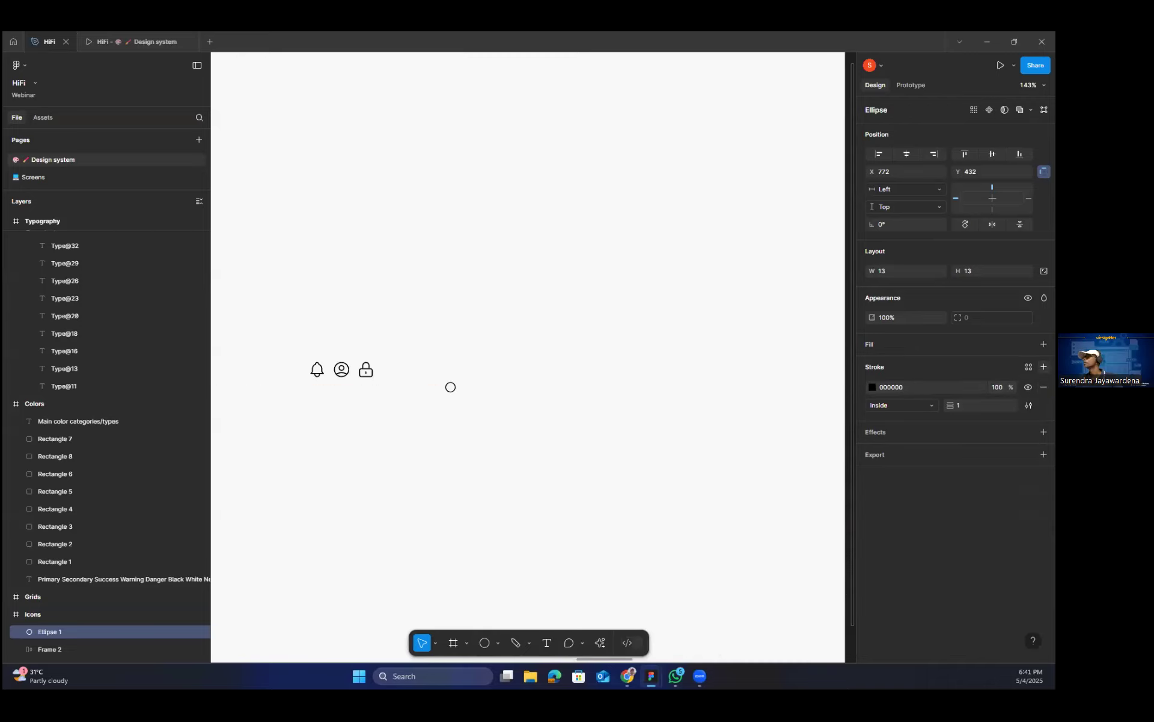
Try a diagonal handle line about 7.07 long from the circle's lower-right edge, and undo it.
{"action": "scroll", "coordinate": [456, 410], "scroll_direction": "up", "scroll_amount": 5}
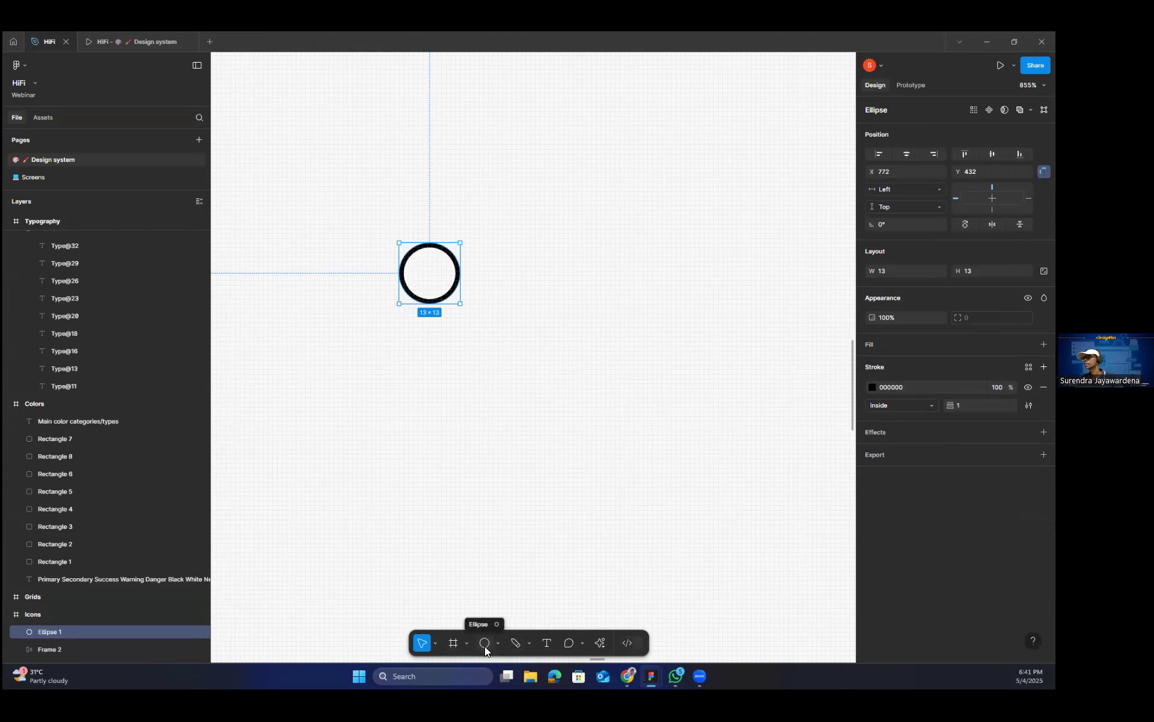
{"action": "left_click", "coordinate": [498, 643]}
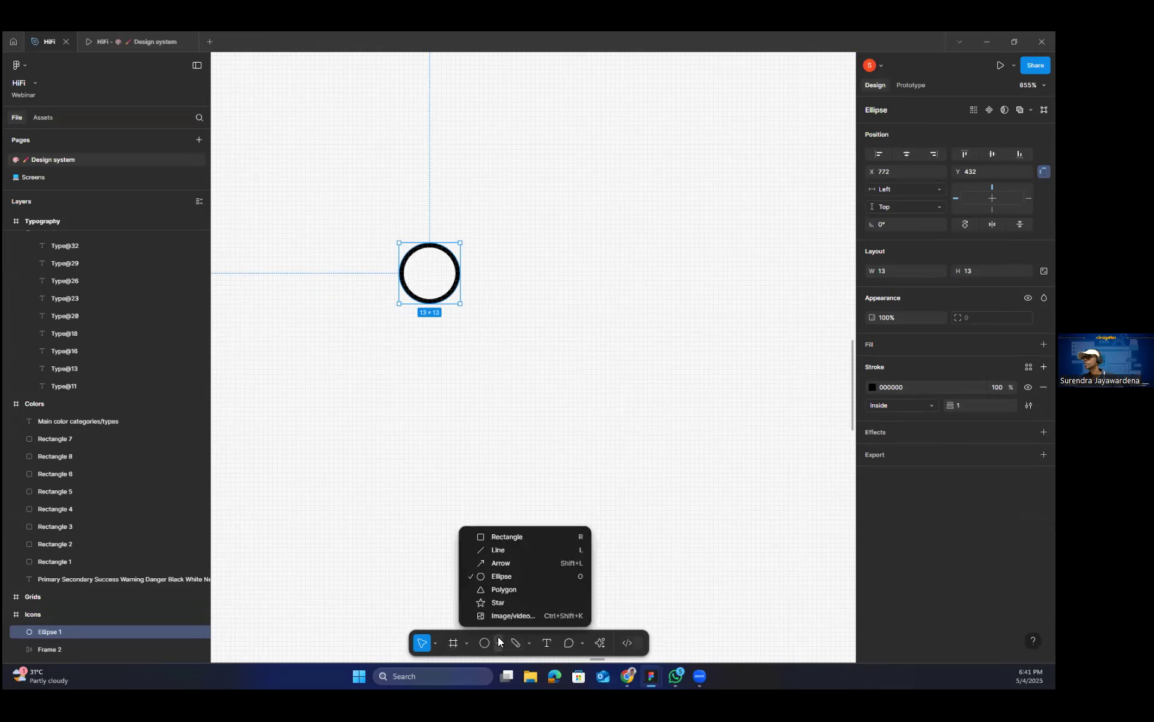
{"action": "left_click", "coordinate": [494, 549]}
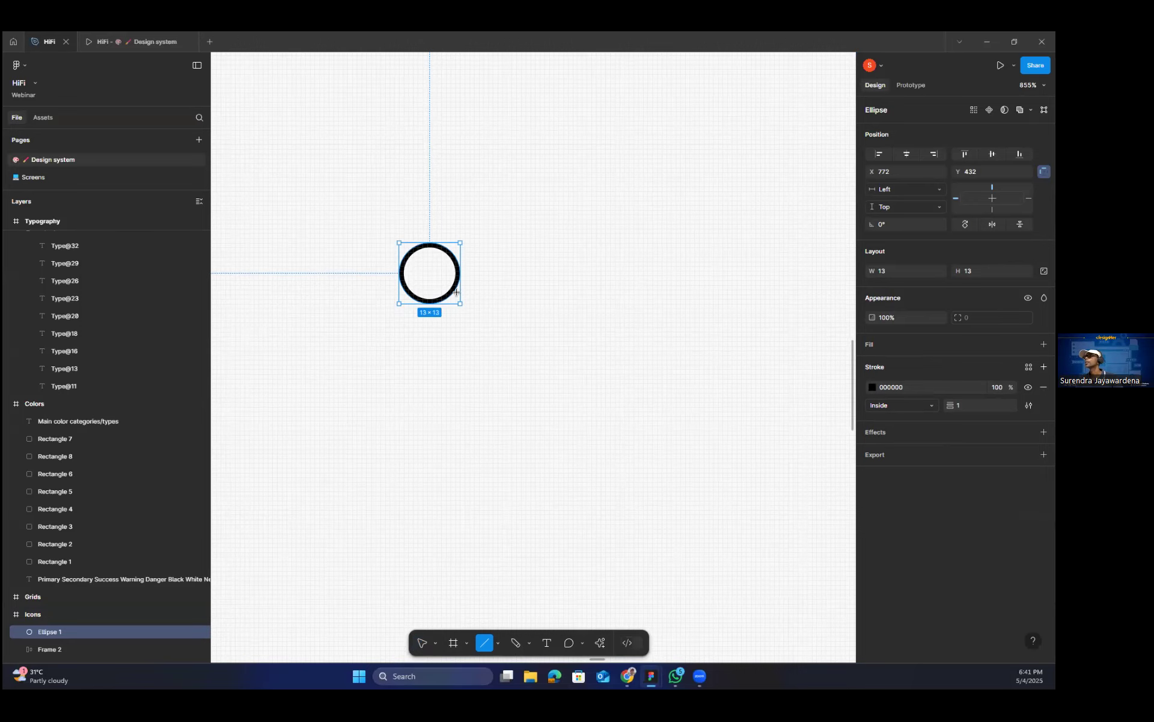
{"action": "left_click_drag", "start_coordinate": [451, 289], "coordinate": [475, 313]}
{"action": "scroll", "coordinate": [505, 337], "scroll_direction": "up", "scroll_amount": 5}
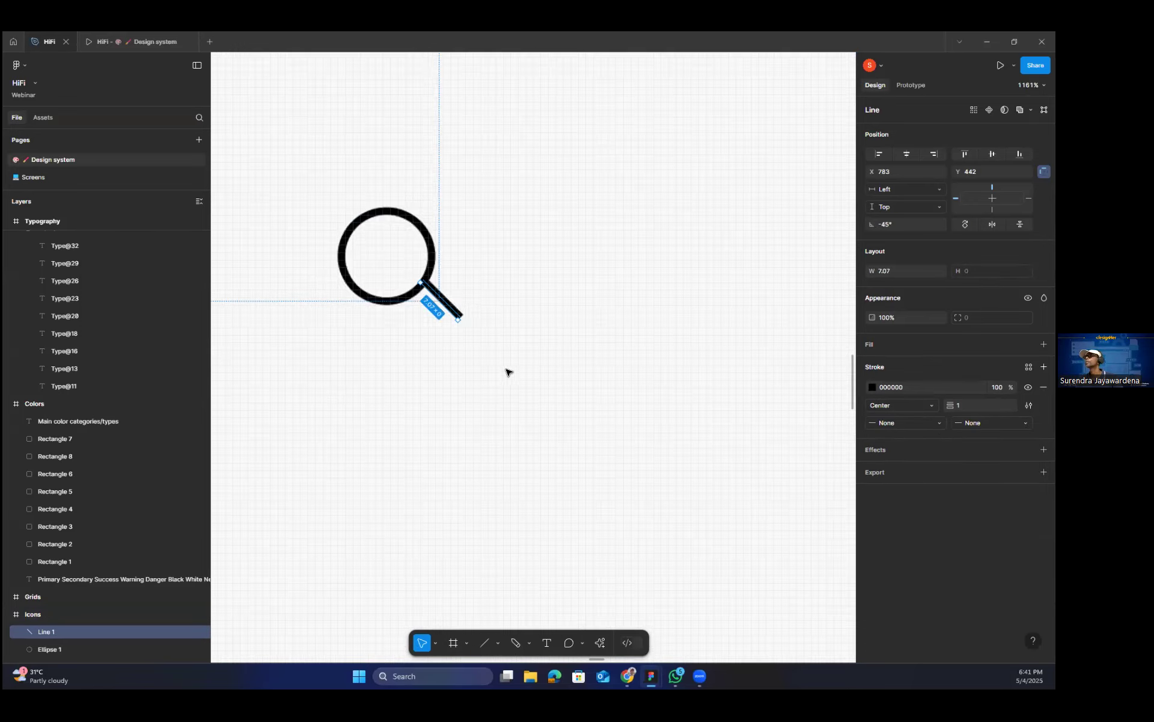
{"action": "key", "text": "ctrl+z"}
Draw a line about 7 long, rotate it to -45°, and attach it to the circle's lower-right edge as a magnifier handle.
{"action": "left_click", "coordinate": [481, 643]}
{"action": "left_click_drag", "start_coordinate": [467, 263], "coordinate": [468, 321]}
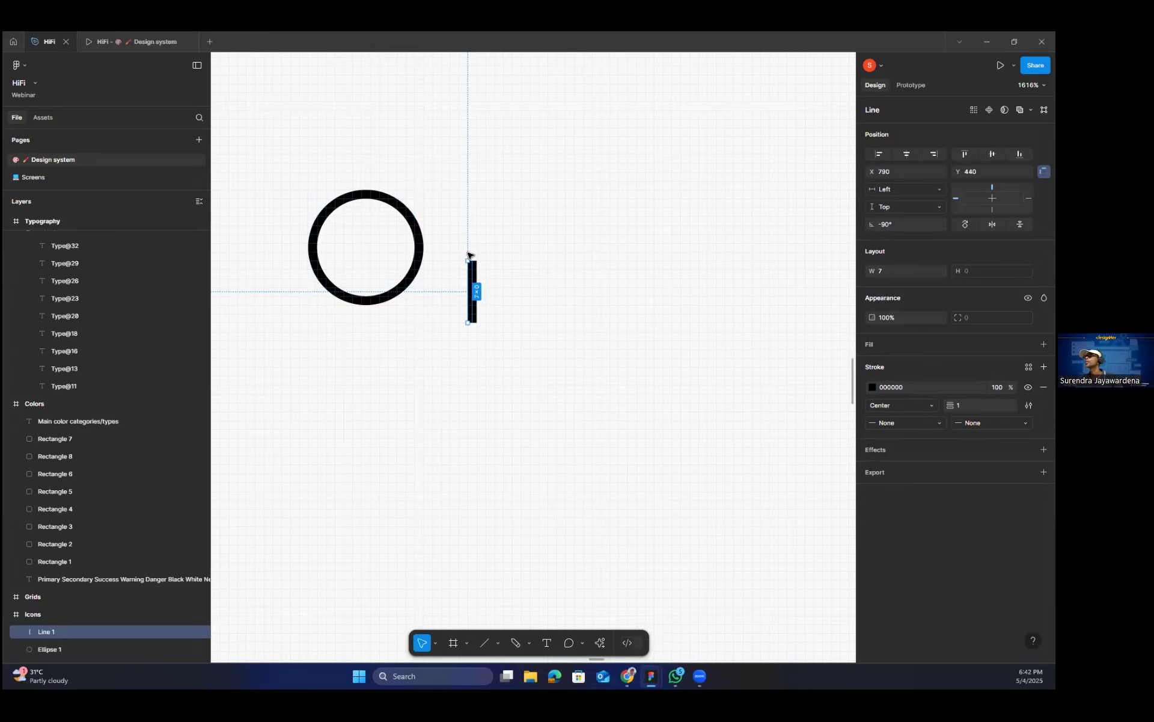
{"action": "mouse_move", "coordinate": [452, 259]}
{"action": "left_mouse_down"}
{"action": "mouse_move", "coordinate": [434, 271]}
{"action": "mouse_move", "coordinate": [443, 264]}
{"action": "mouse_move", "coordinate": [420, 310]}
{"action": "mouse_move", "coordinate": [431, 316]}
{"action": "left_mouse_up"}
{"action": "left_click", "coordinate": [474, 297]}
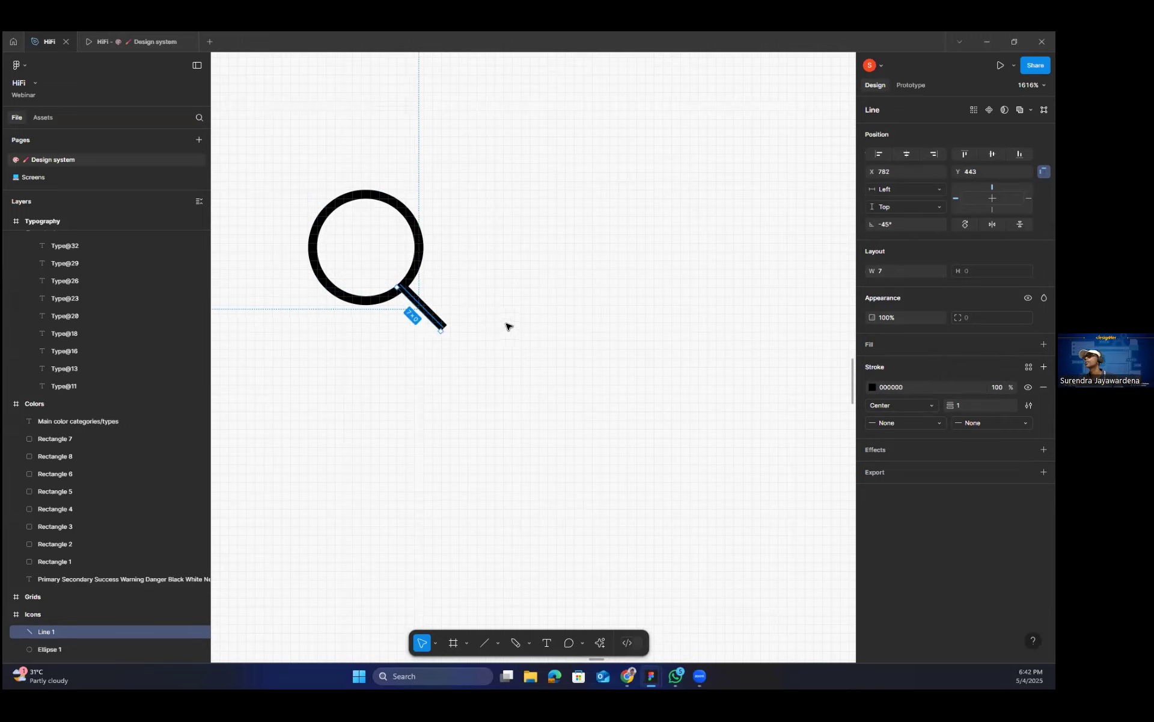
Group the circle with its handle line and convert the group into a frame.
{"action": "left_click", "coordinate": [411, 270], "text": "shift"}
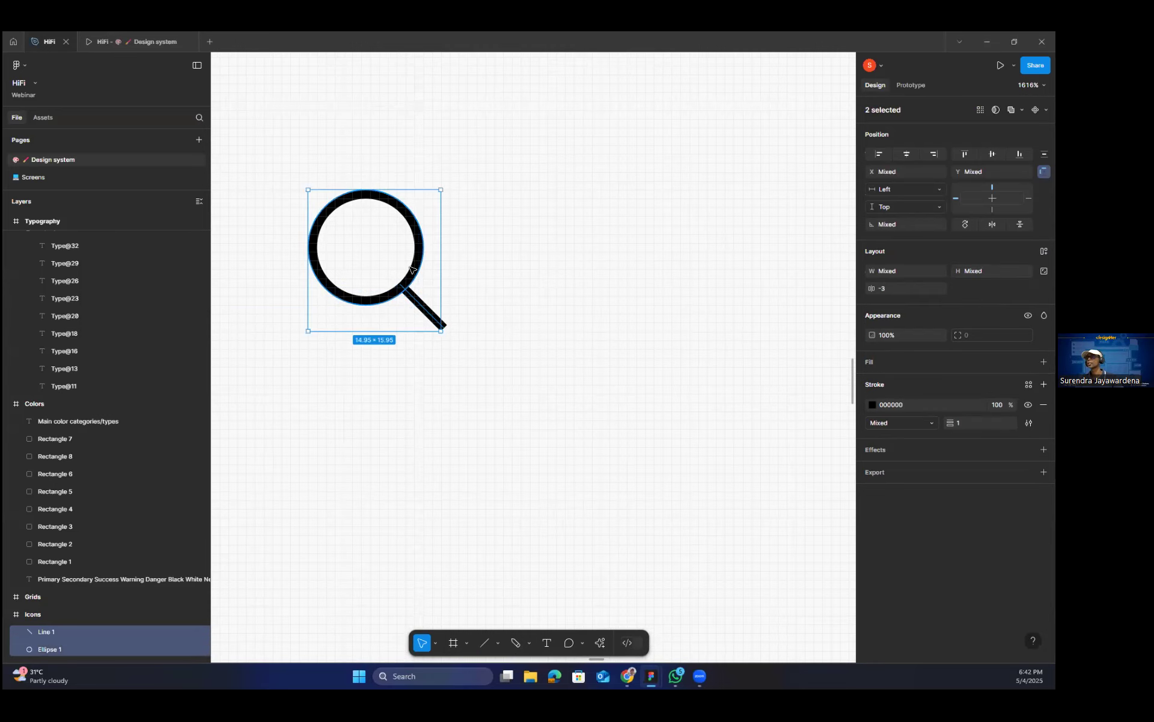
{"action": "right_click", "coordinate": [411, 269]}
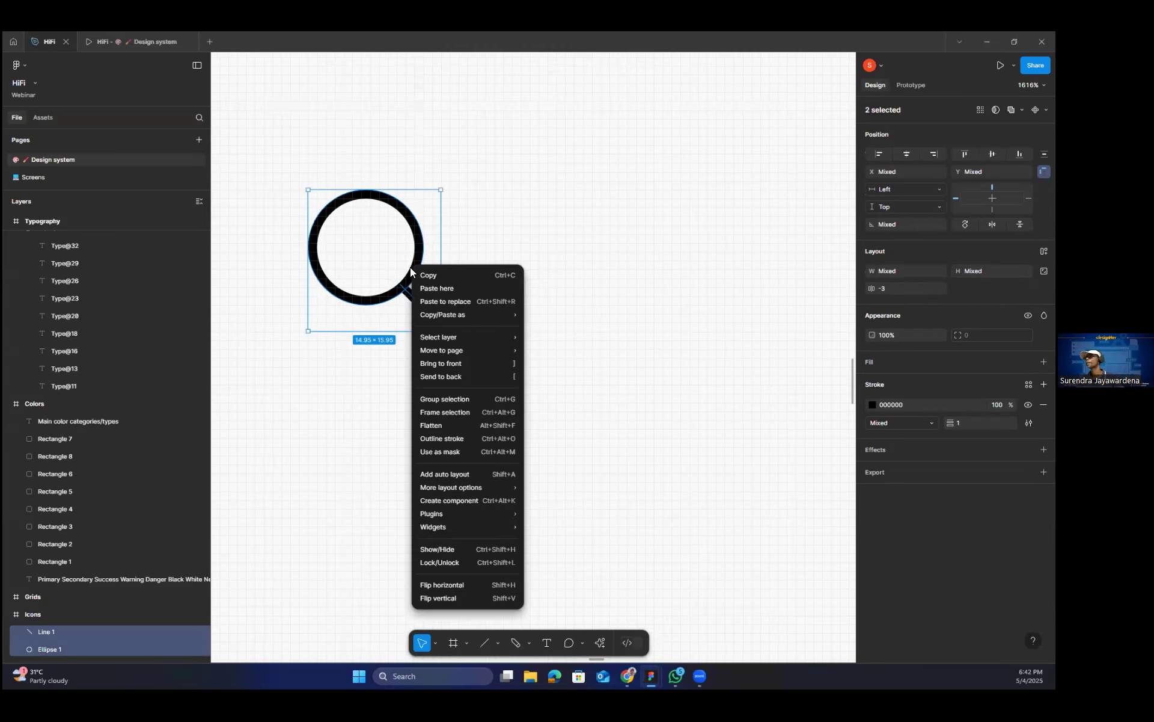
{"action": "left_click", "coordinate": [470, 398]}
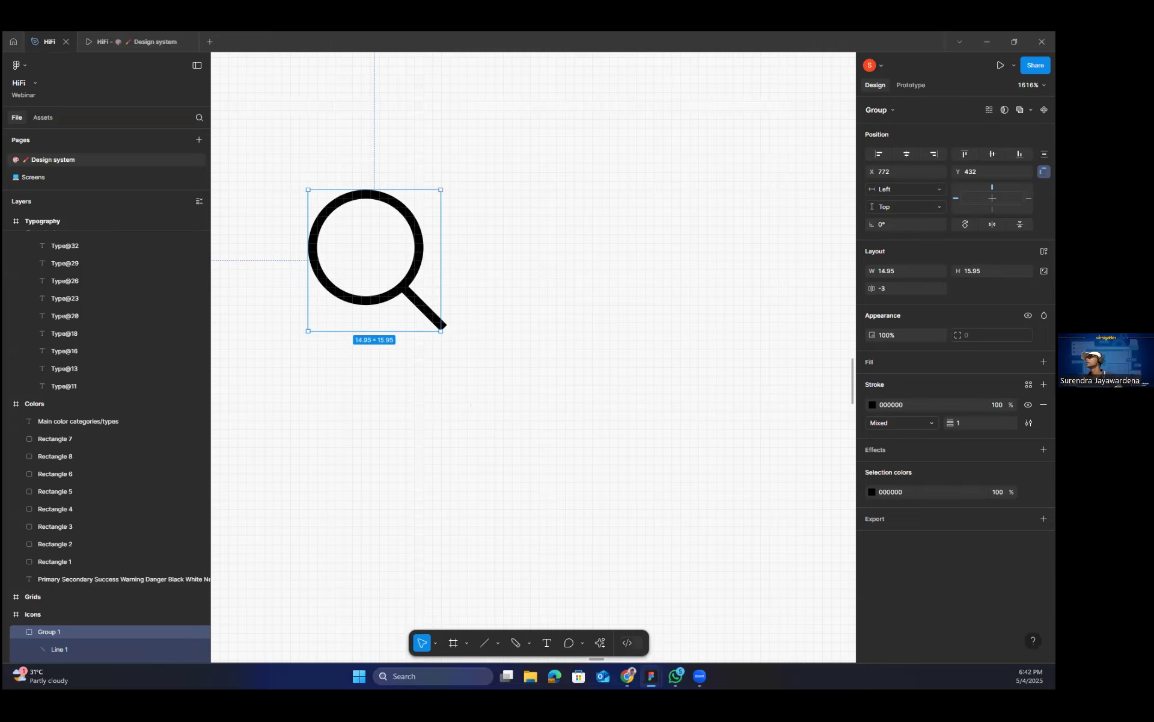
{"action": "left_click", "coordinate": [891, 110]}
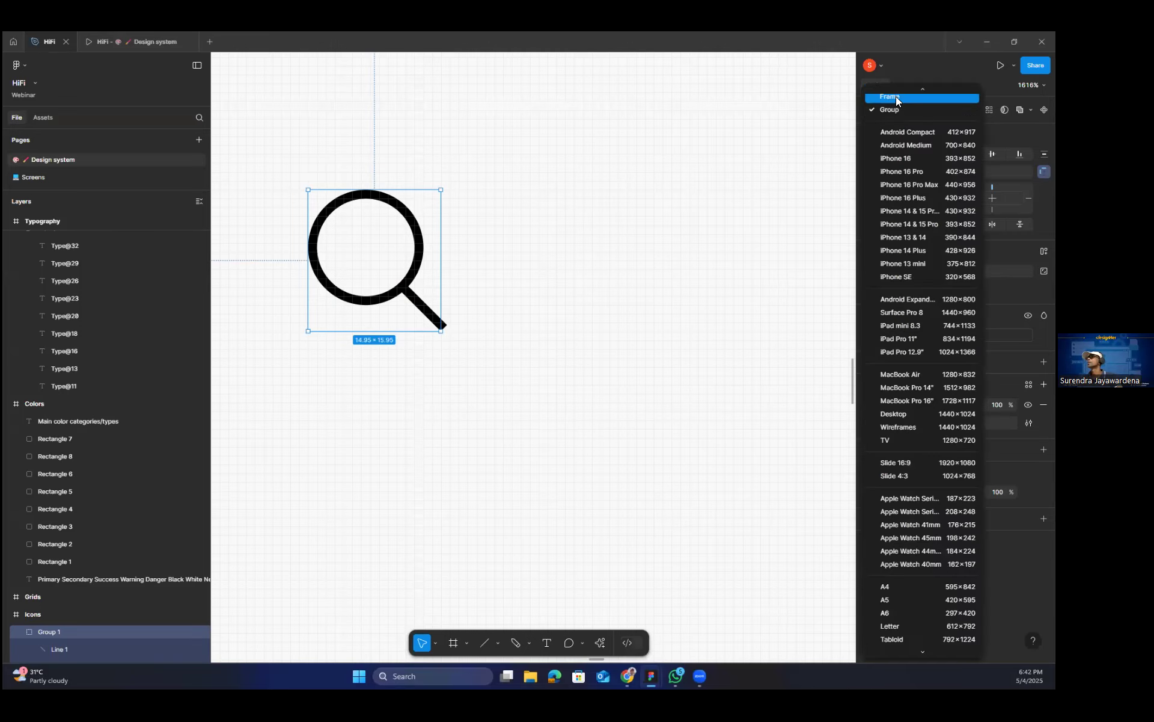
{"action": "left_click", "coordinate": [894, 103]}
Compare the dimensions of the lock and user icons with those of the magnifier frame.
{"action": "scroll", "coordinate": [434, 356], "scroll_direction": "up", "scroll_amount": 5}
{"action": "scroll", "coordinate": [435, 357], "scroll_direction": "down", "scroll_amount": 3}
{"action": "scroll", "coordinate": [436, 355], "scroll_direction": "down", "scroll_amount": 3}
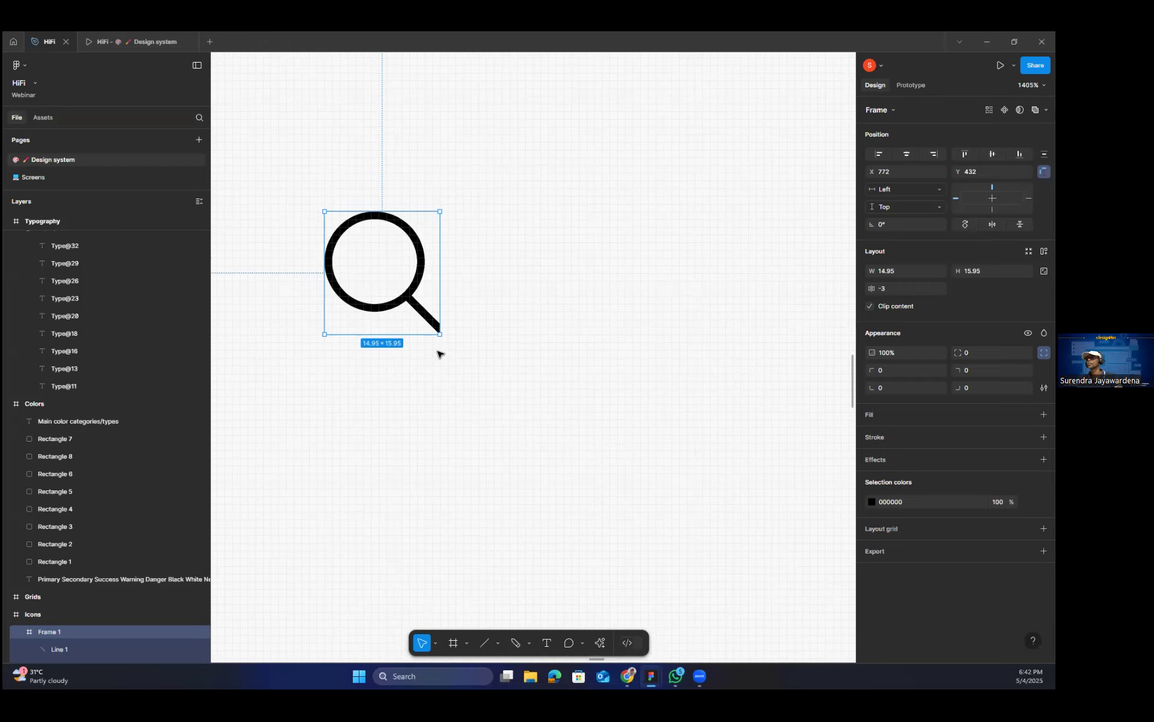
{"action": "scroll", "coordinate": [438, 349], "scroll_direction": "down", "scroll_amount": 2}
{"action": "scroll", "coordinate": [601, 369], "scroll_direction": "down", "scroll_amount": 3}
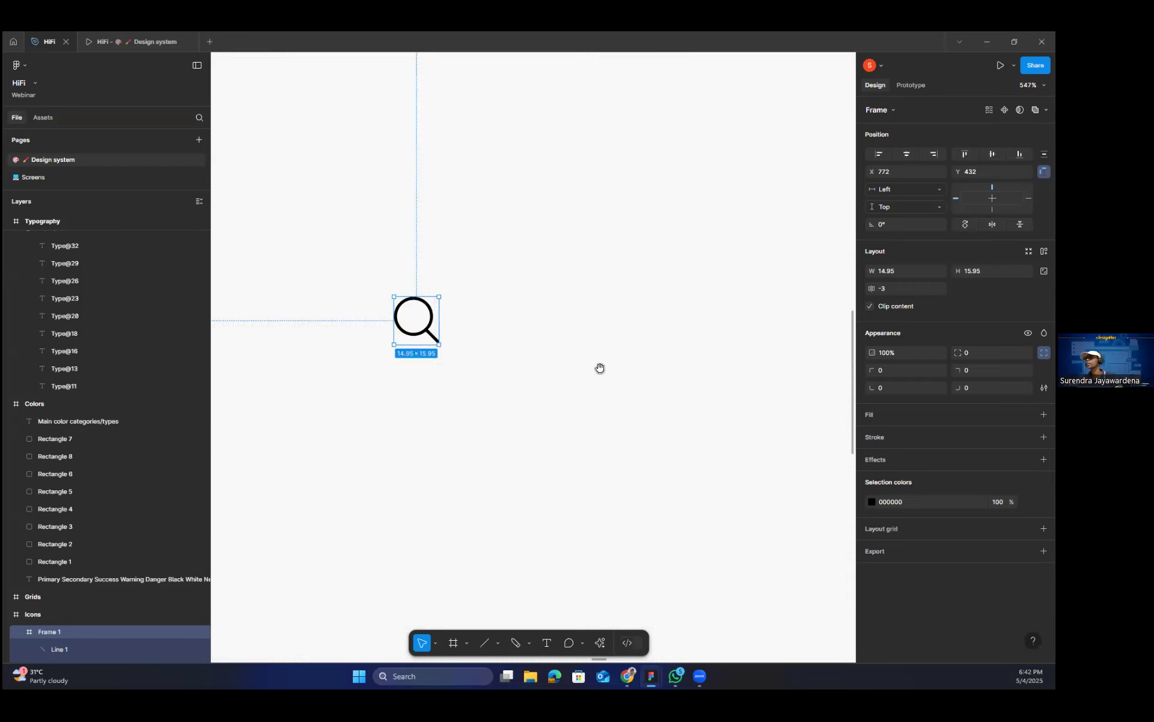
{"action": "scroll", "coordinate": [600, 369], "scroll_direction": "left", "scroll_amount": 5}
{"action": "left_click", "coordinate": [343, 330]}
{"action": "left_click", "coordinate": [346, 327]}
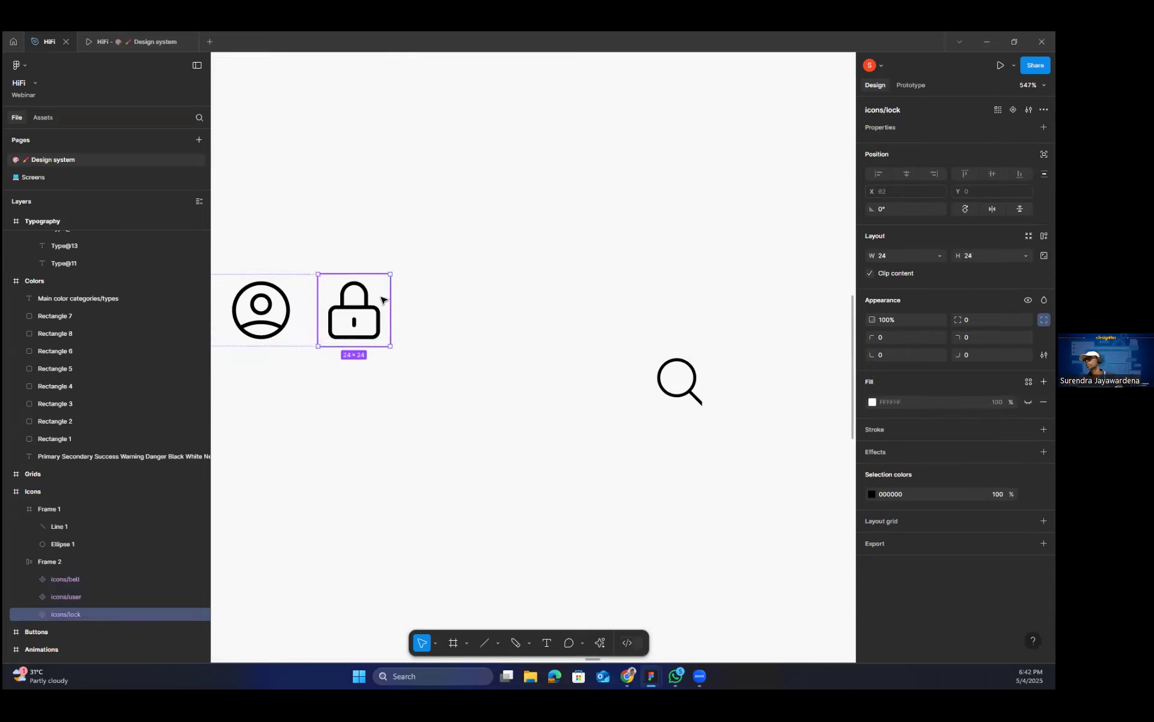
{"action": "left_click", "coordinate": [295, 330]}
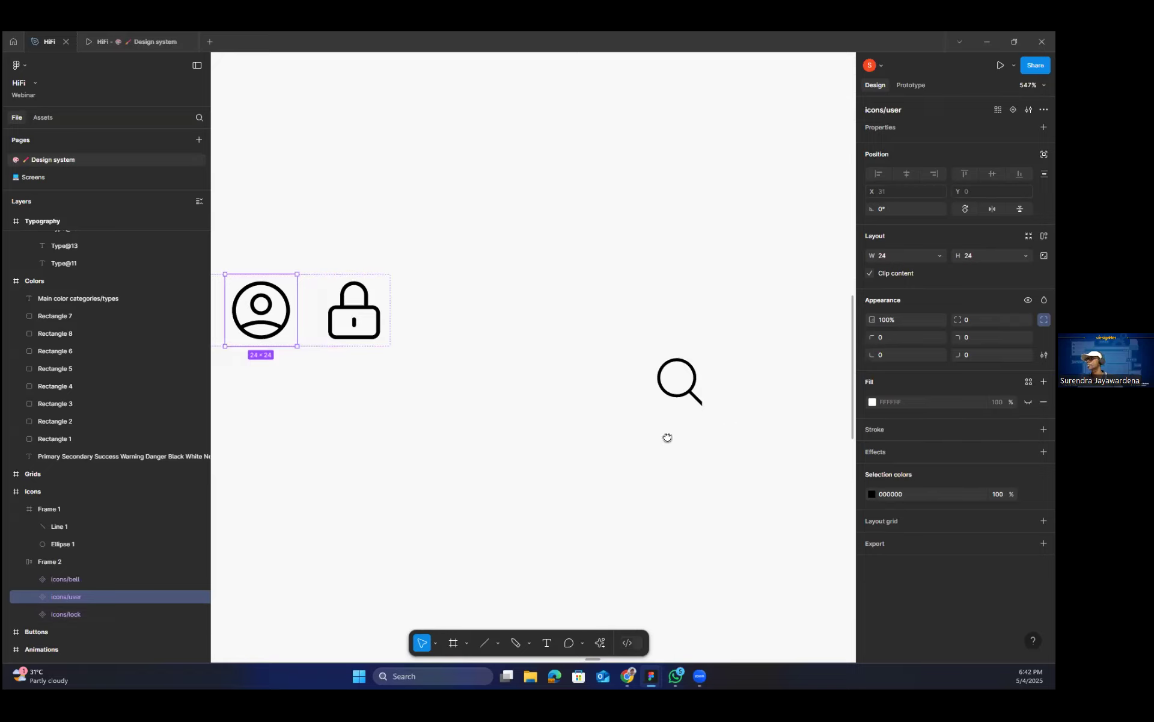
{"action": "scroll", "coordinate": [523, 432], "scroll_direction": "right", "scroll_amount": 5}
{"action": "left_click", "coordinate": [528, 396]}
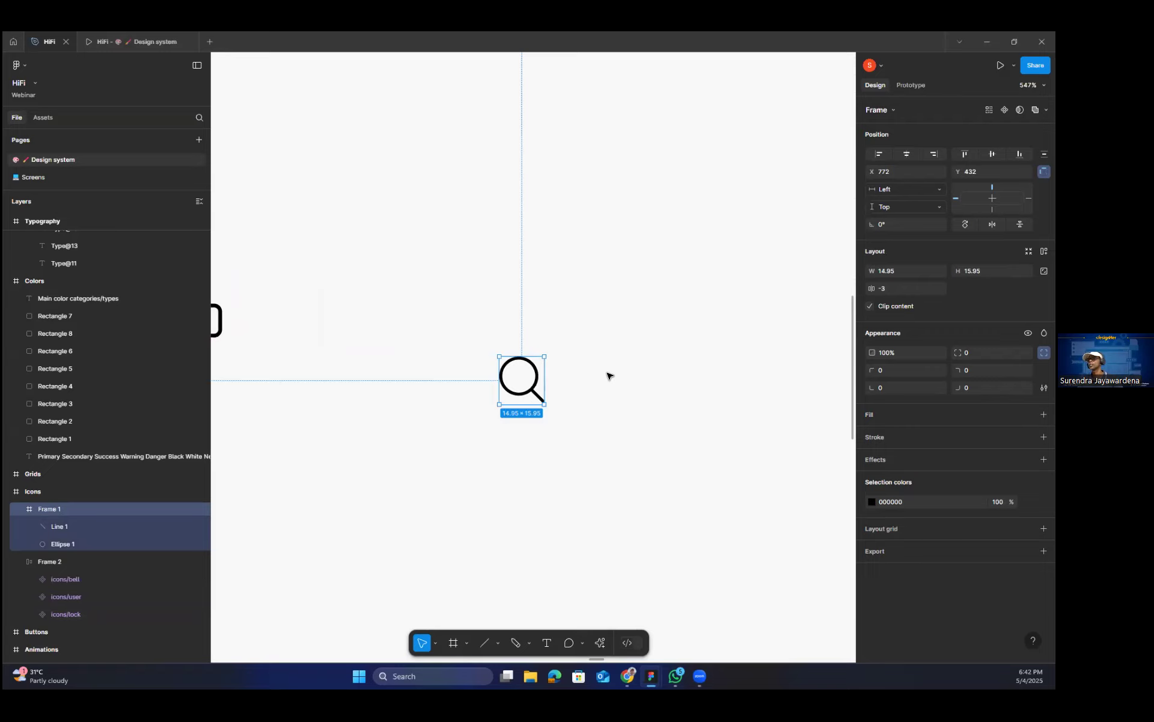
{"action": "key", "text": "alt"}
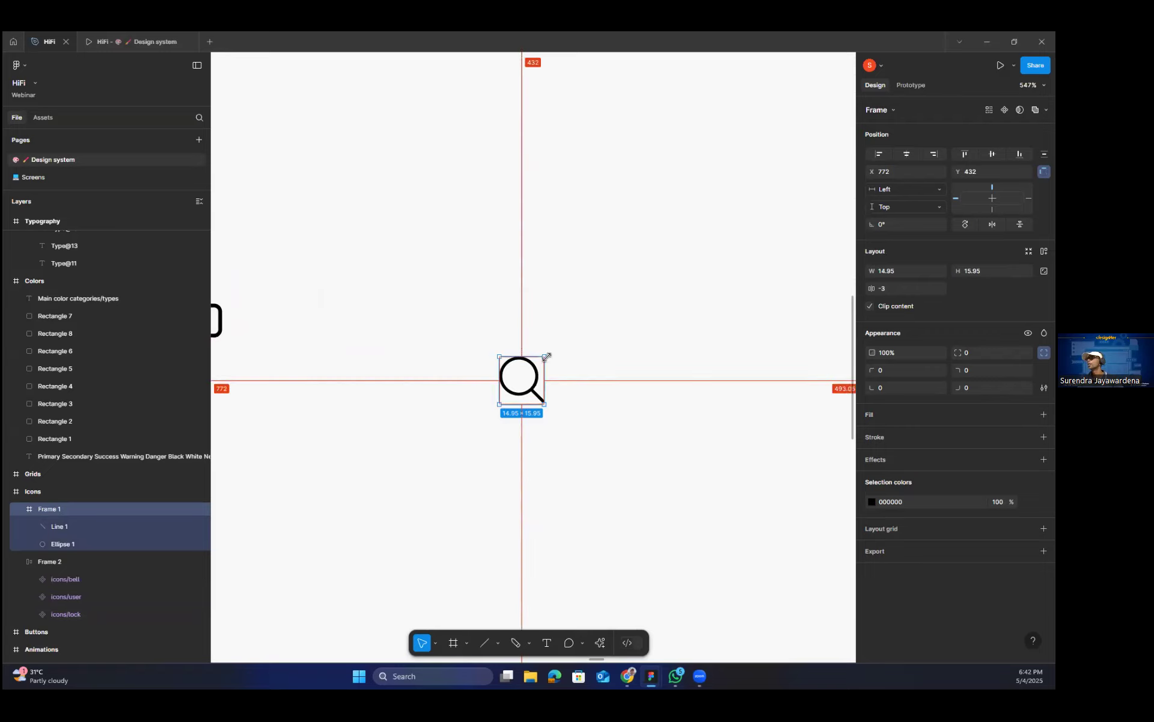
{"action": "scroll", "coordinate": [528, 327], "scroll_direction": "left", "scroll_amount": 7}
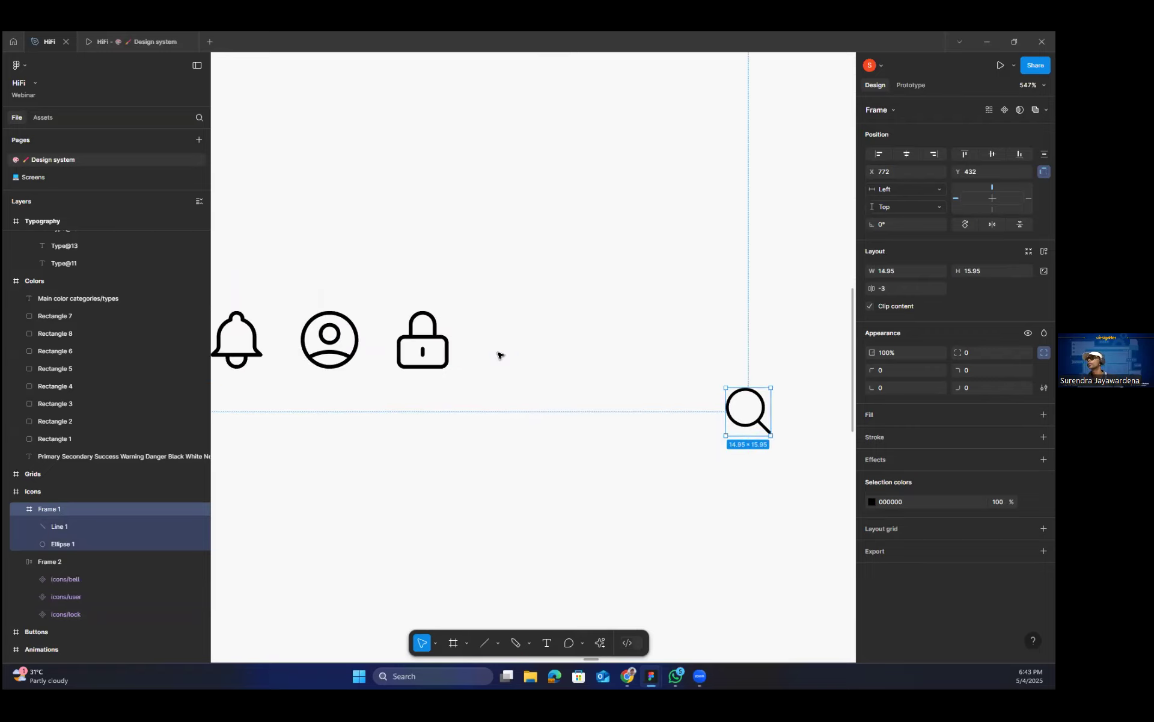
{"action": "left_click", "coordinate": [411, 334]}
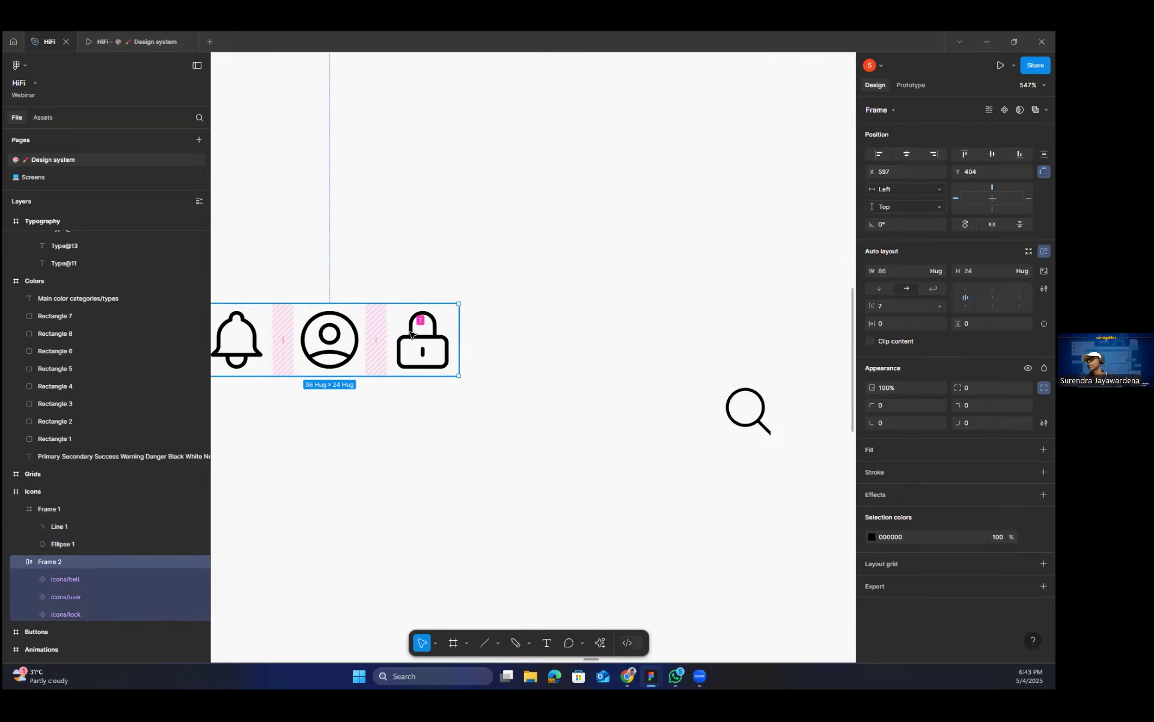
{"action": "left_click", "coordinate": [410, 335]}
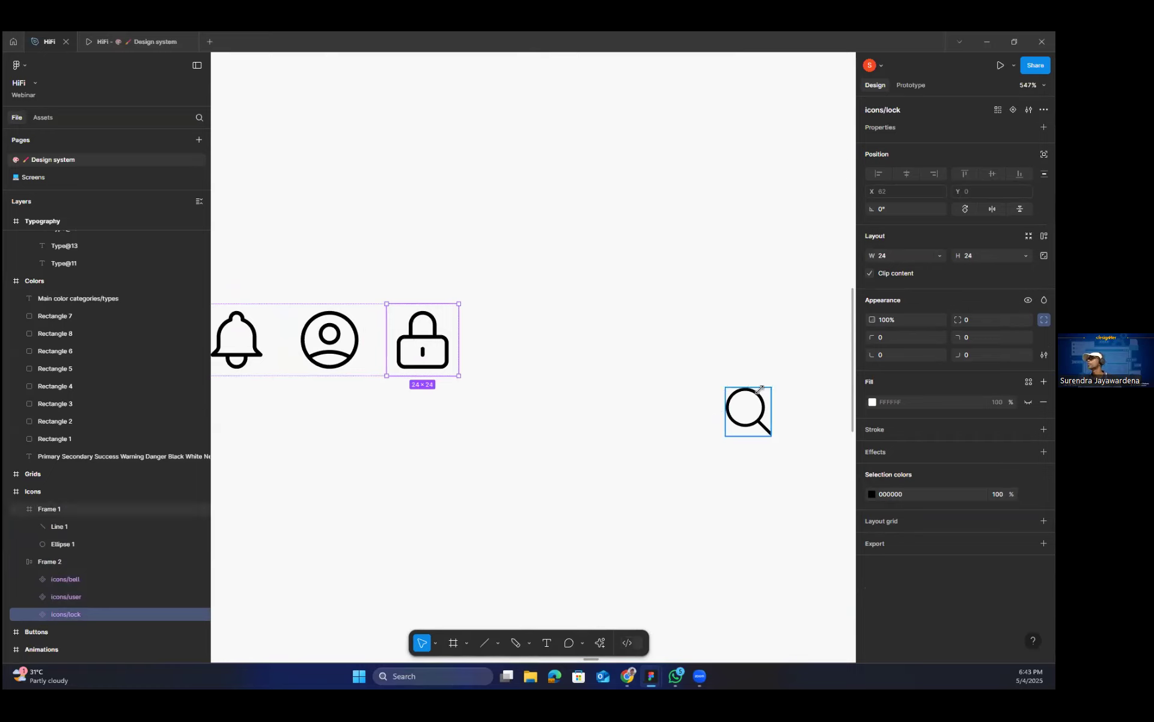
Resize the magnifier frame to 24 wide by 24 high.
{"action": "left_click", "coordinate": [752, 409]}
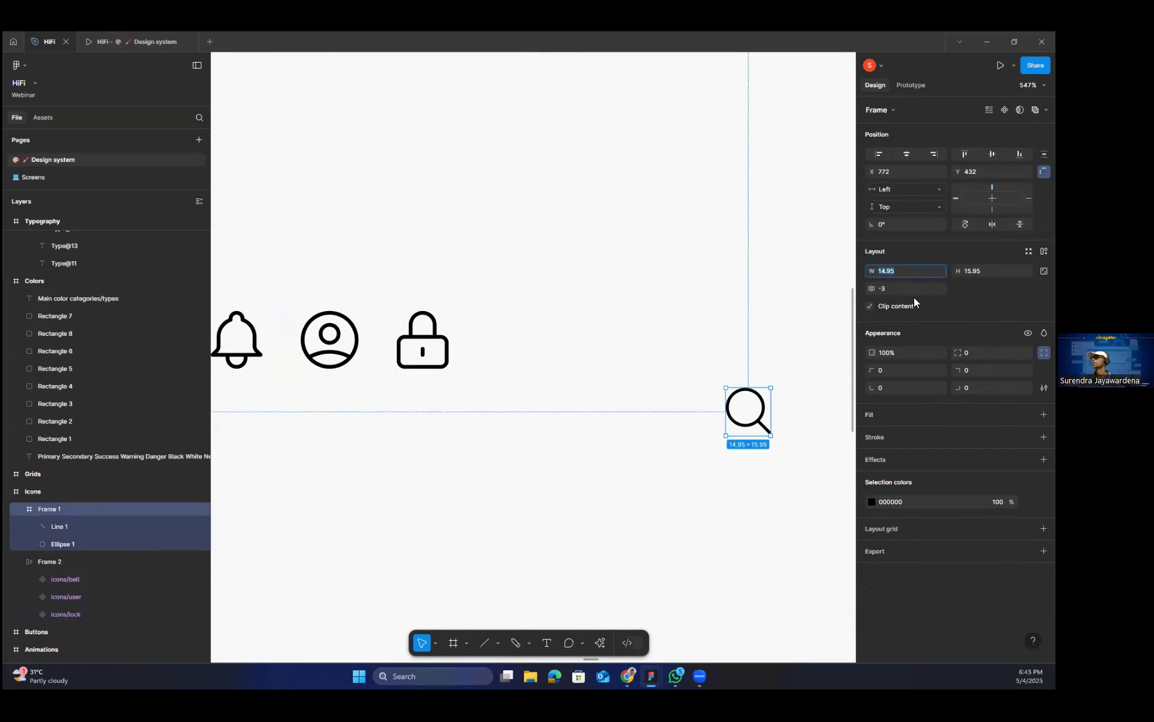
{"action": "type", "text": "24"}
{"action": "key", "text": "Tab"}
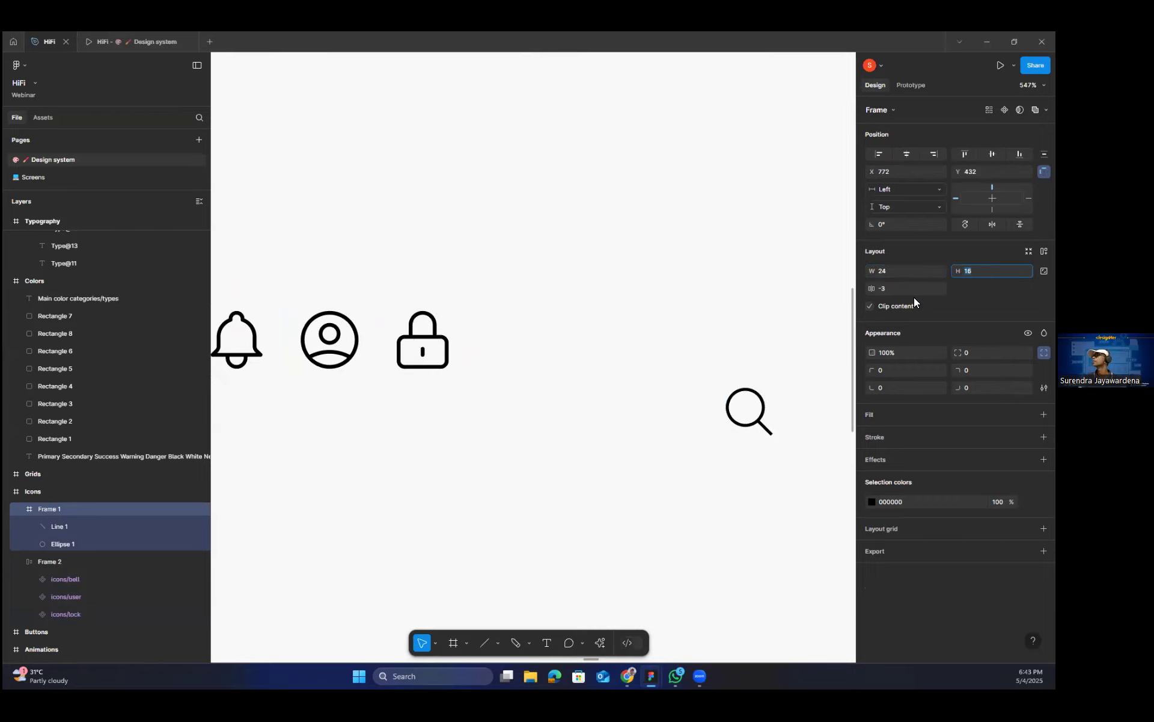
{"action": "type", "text": "24"}
{"action": "key", "text": "Return"}
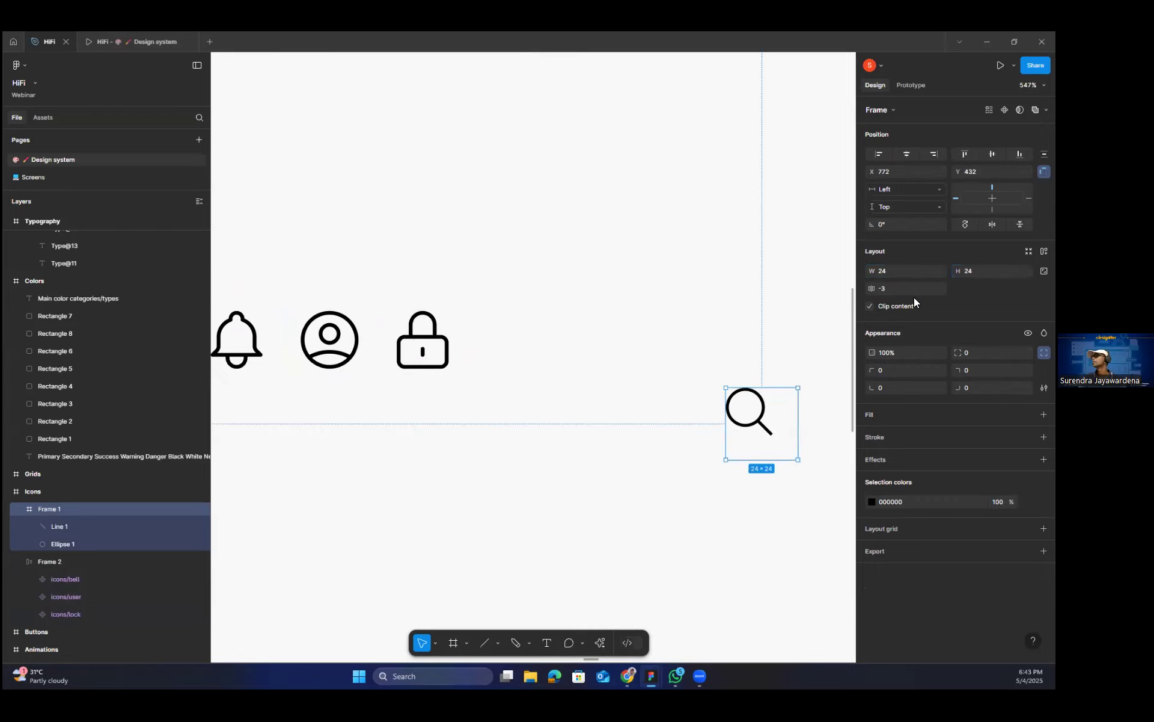
Move the magnifier frame beside the lock icon and nudge it up to X 691, Y 405.
{"action": "left_click_drag", "start_coordinate": [756, 413], "coordinate": [536, 341]}
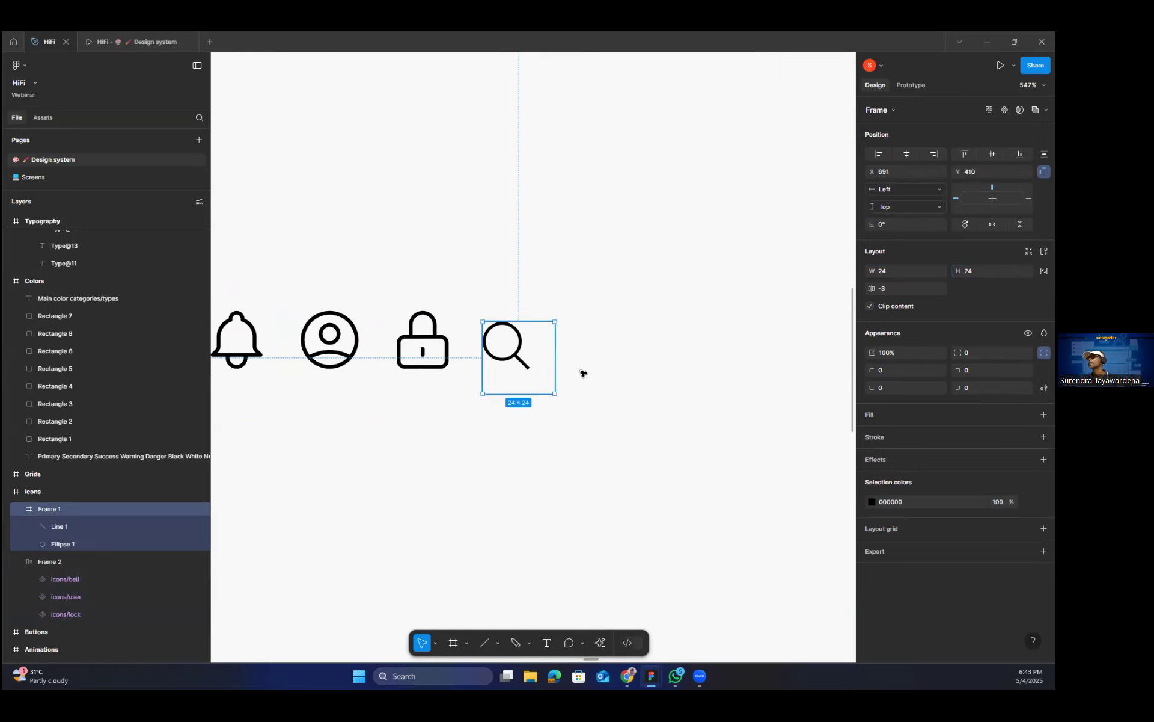
{"action": "scroll", "coordinate": [582, 372], "scroll_direction": "up", "scroll_amount": 5}
{"action": "key", "text": "Up"}
{"action": "key", "text": "Up"}
{"action": "key", "text": "Up"}
{"action": "key", "text": "Up"}
{"action": "key", "text": "Up"}
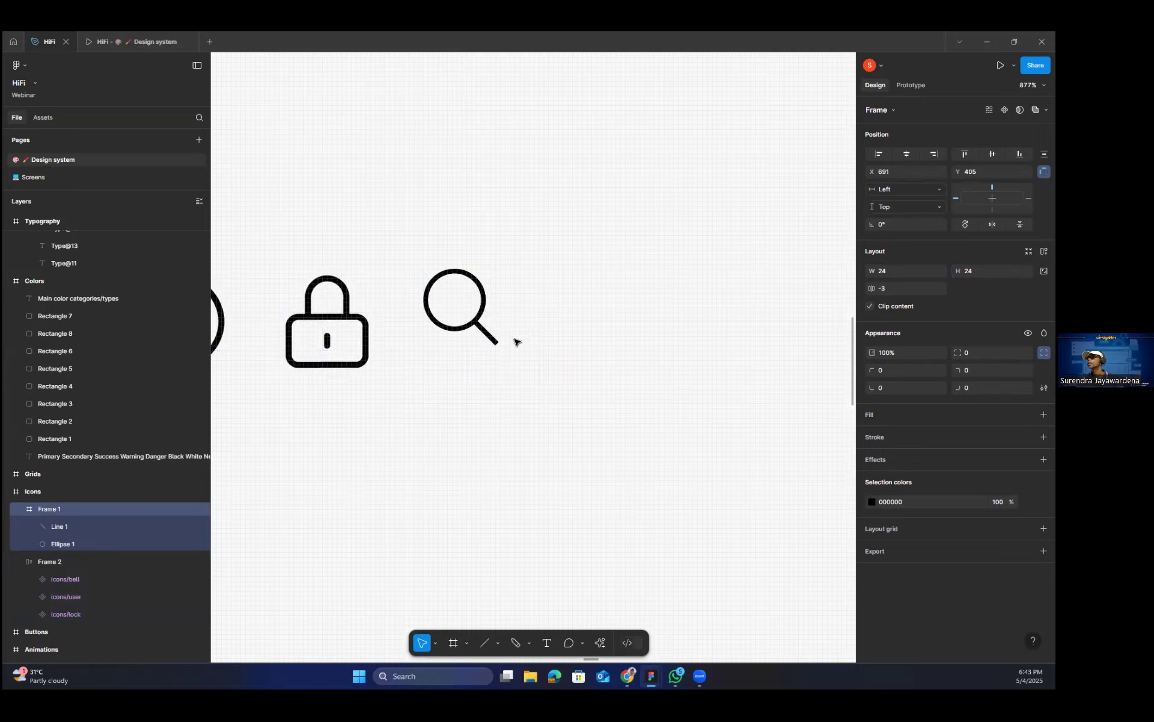
Set the stroke weight of the magnifier's circle and handle line to 1.25.
{"action": "double_click", "coordinate": [461, 329]}
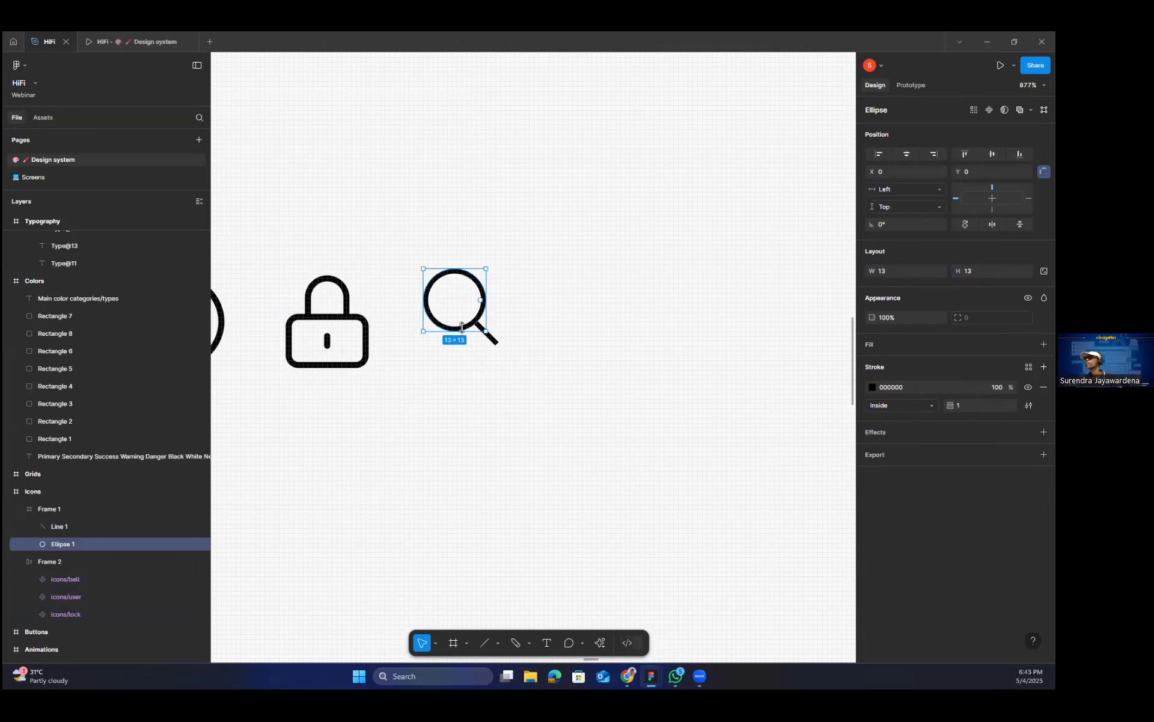
{"action": "left_click", "coordinate": [490, 335], "text": "shift"}
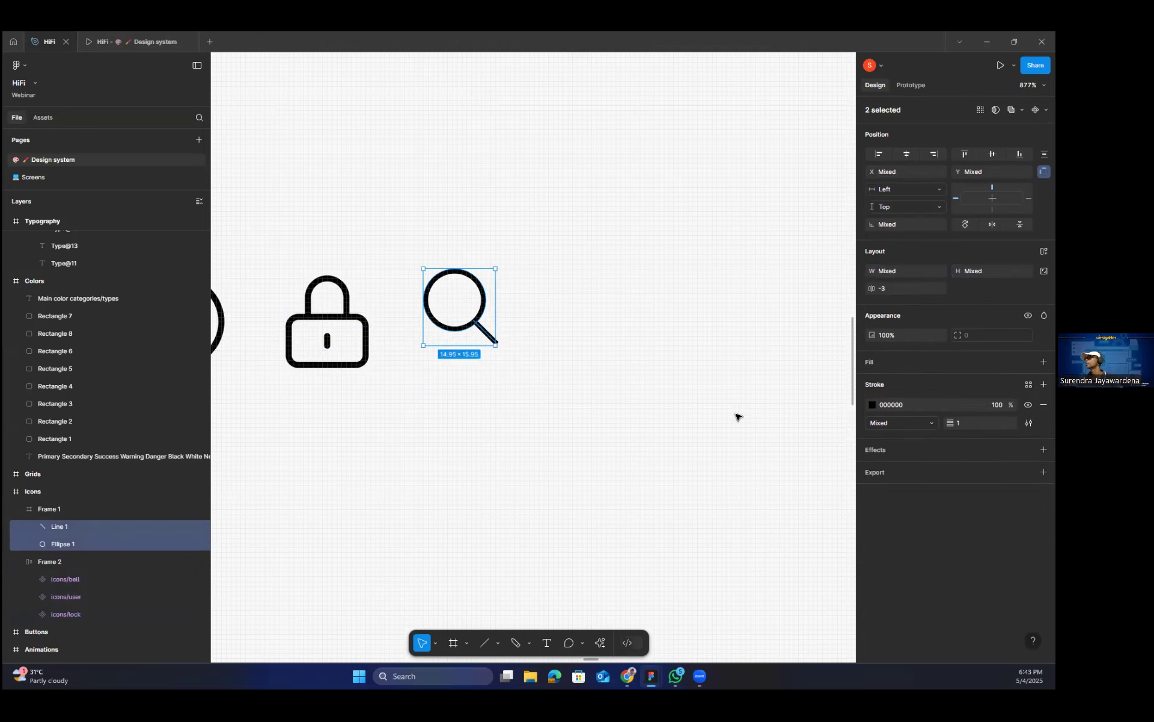
{"action": "left_click", "coordinate": [981, 423]}
{"action": "type", "text": ".25"}
{"action": "key", "text": "Return"}
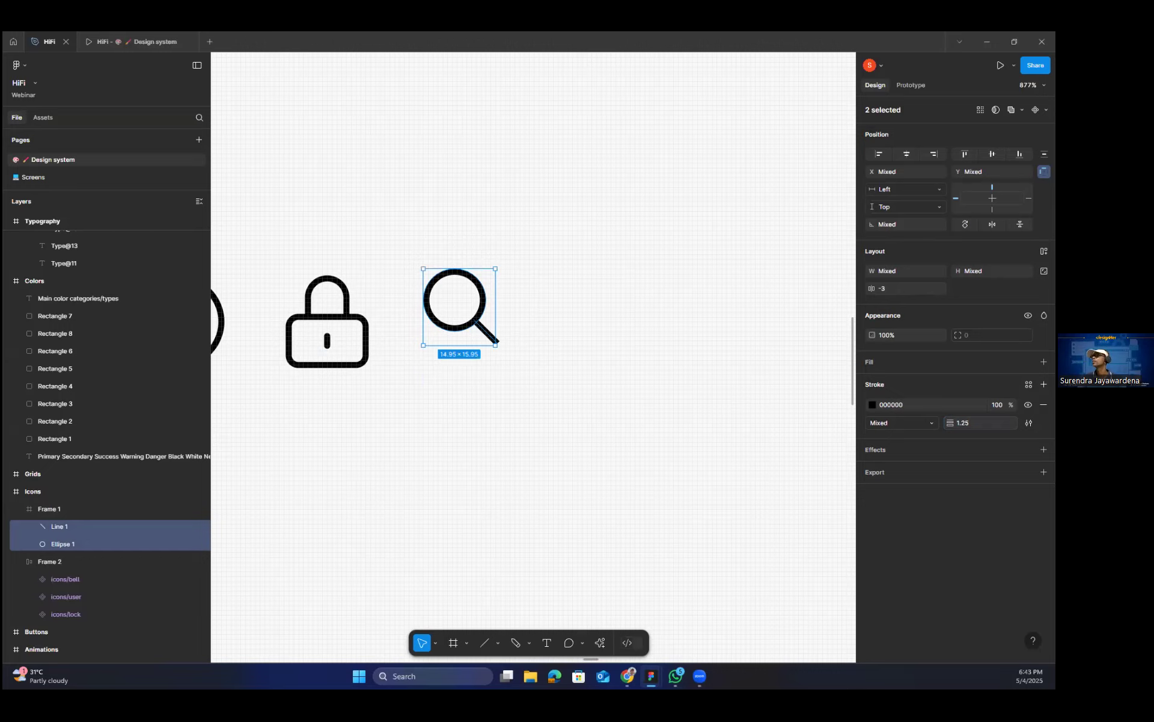
Reposition the circle and handle line together so they sit roughly centered inside the 24 × 24 frame.
{"action": "left_click_drag", "start_coordinate": [488, 329], "coordinate": [503, 336]}
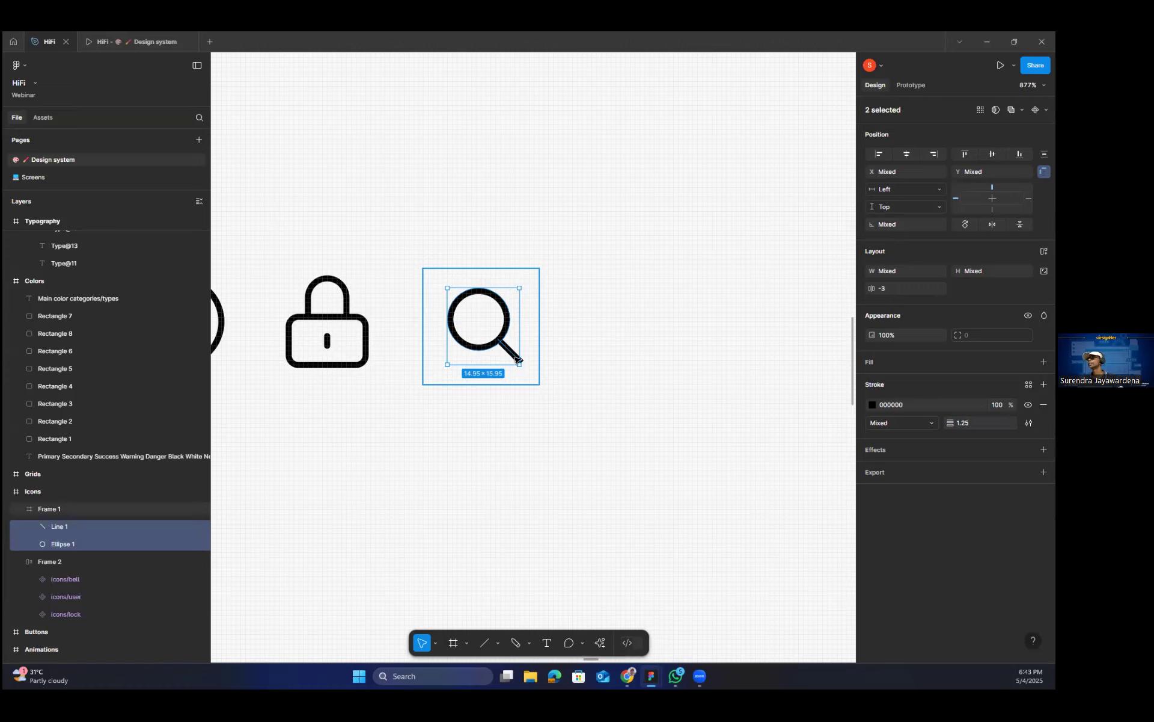
{"action": "left_click", "coordinate": [494, 303]}
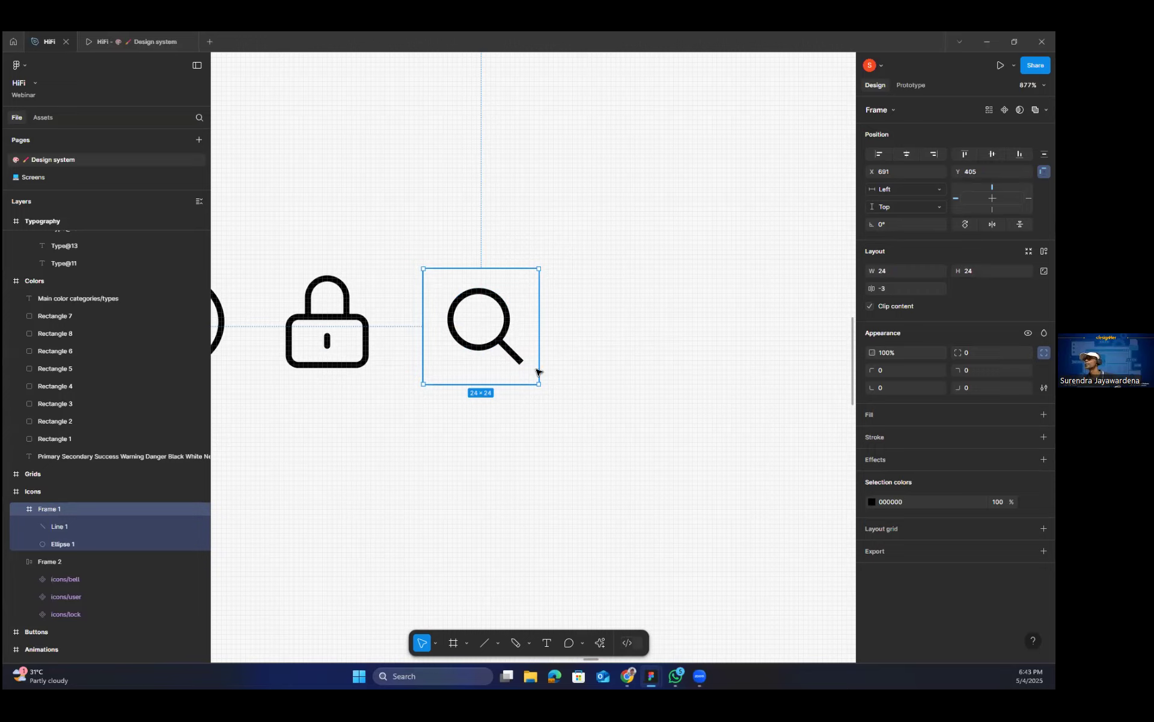
{"action": "double_click", "coordinate": [513, 356]}
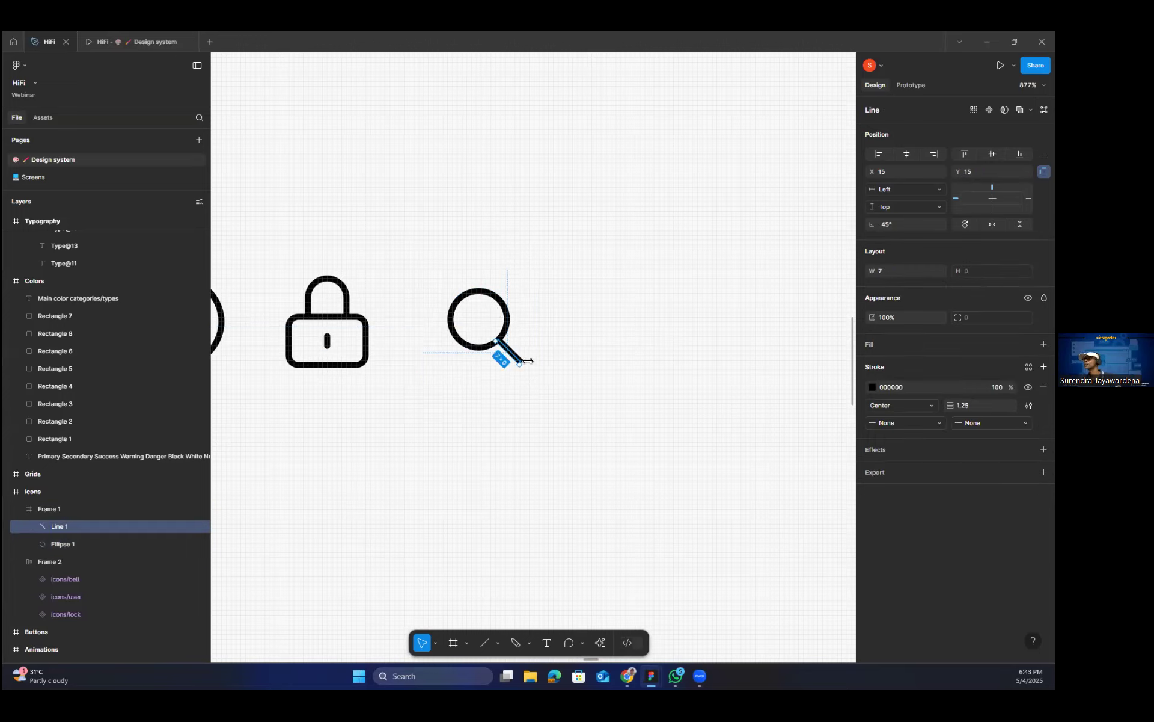
{"action": "scroll", "coordinate": [522, 367], "scroll_direction": "up", "scroll_amount": 3}
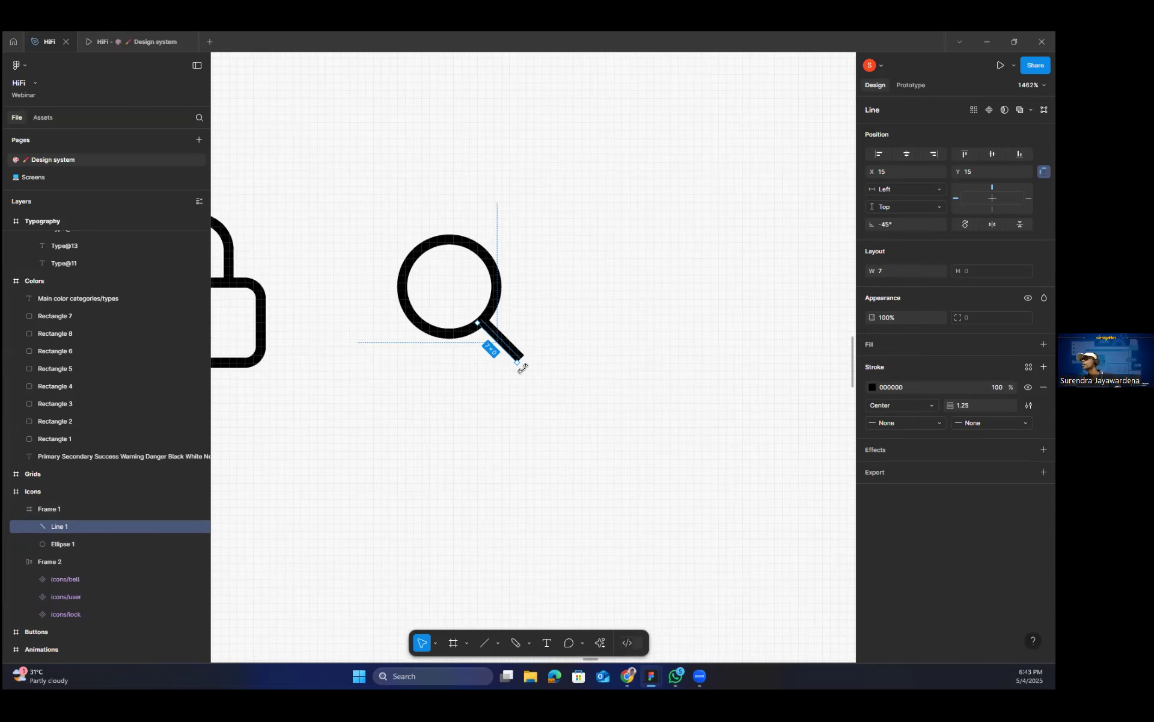
{"action": "scroll", "coordinate": [502, 333], "scroll_direction": "down", "scroll_amount": 2}
{"action": "left_click", "coordinate": [493, 331], "text": "shift"}
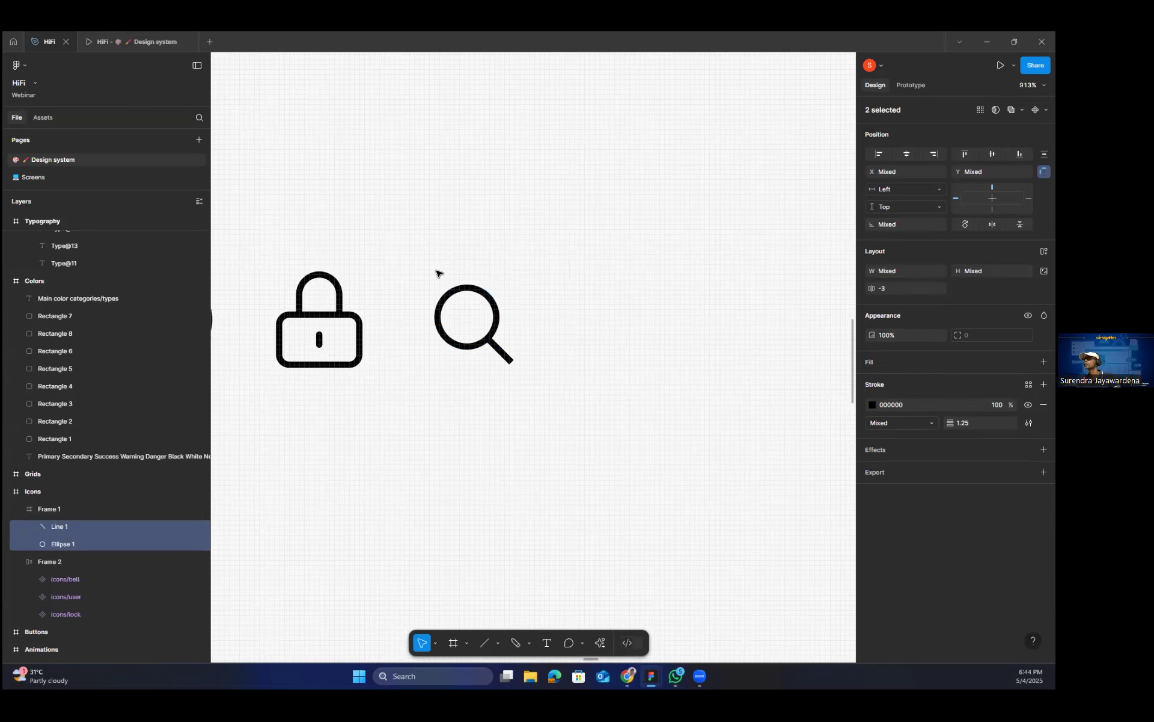
{"action": "key", "text": "Right"}
{"action": "key", "text": "Right"}
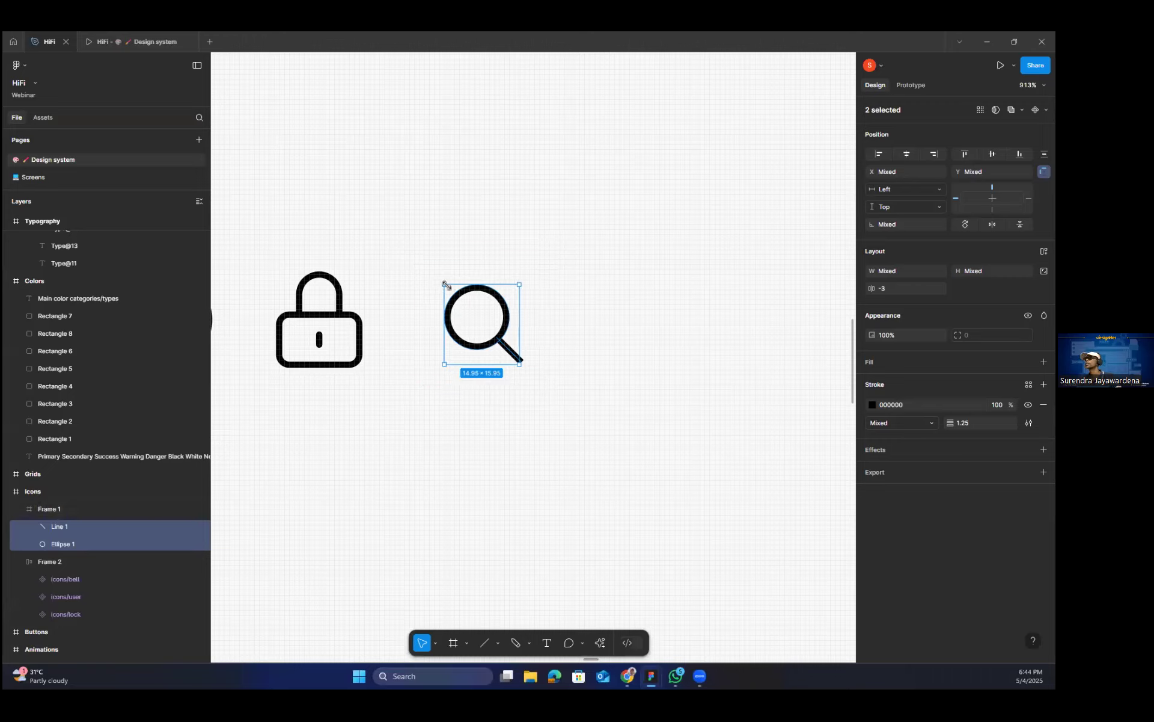
Scale the circle and handle line down proportionally to about 14 × 15 and compare the result with the neighboring icons.
{"action": "key", "text": "alt"}
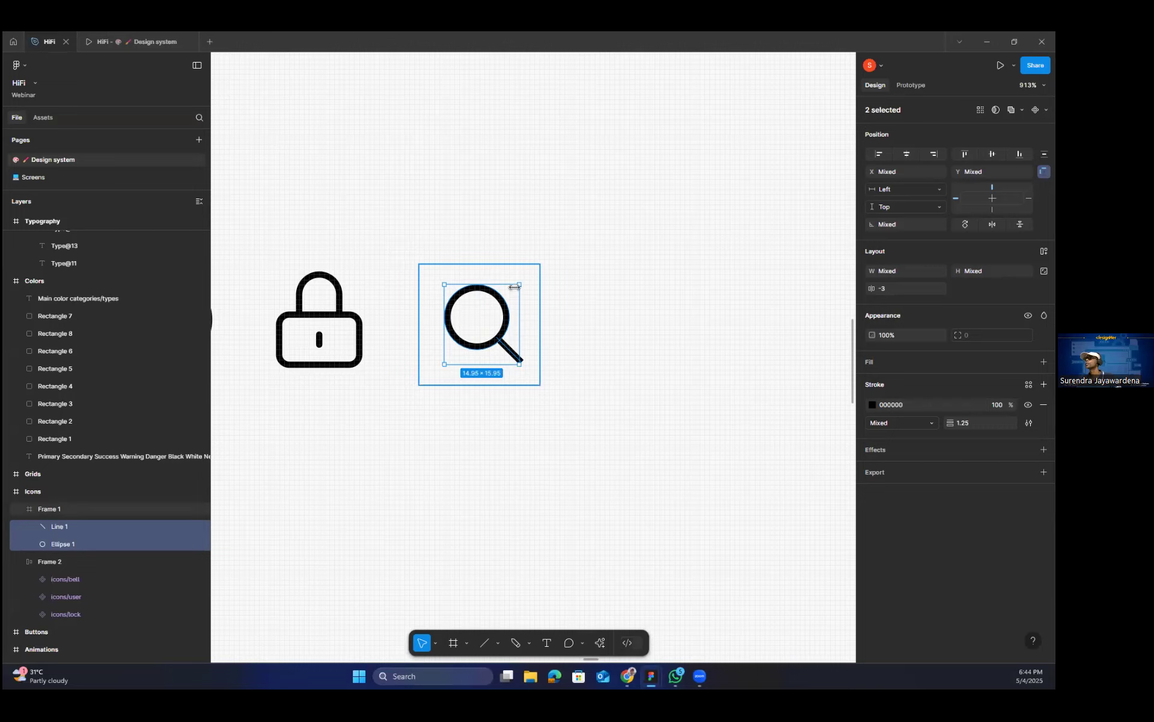
{"action": "left_click_drag", "start_coordinate": [511, 287], "coordinate": [507, 291]}
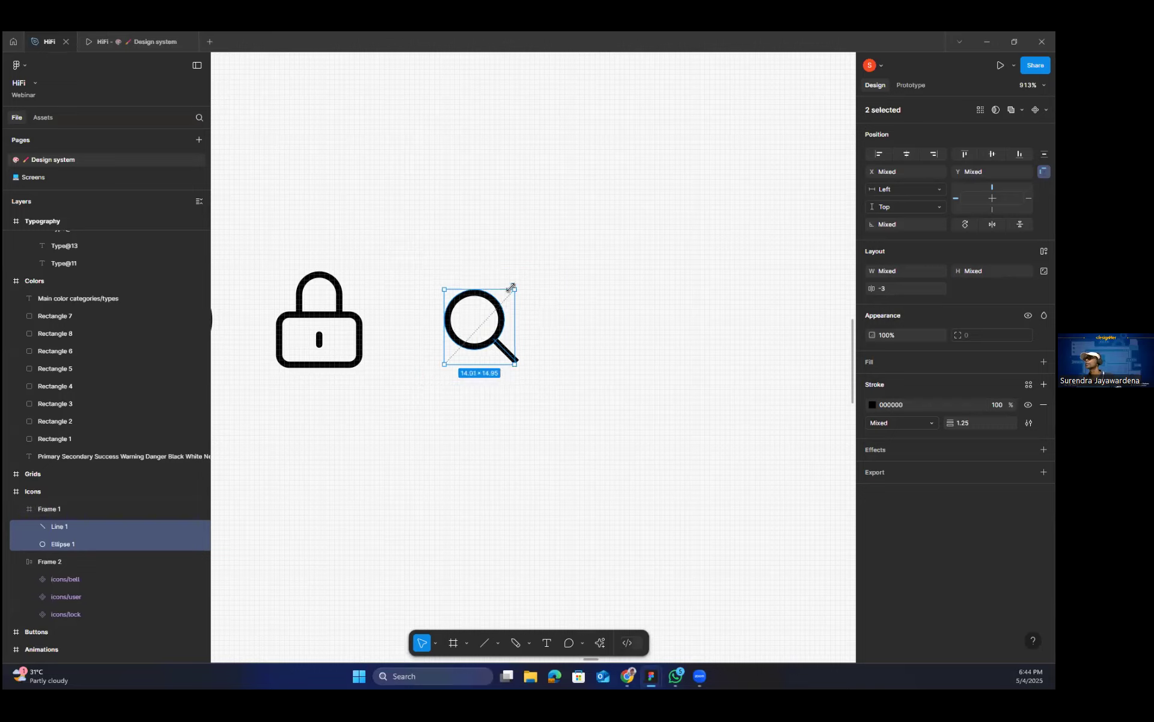
{"action": "left_click", "coordinate": [527, 274]}
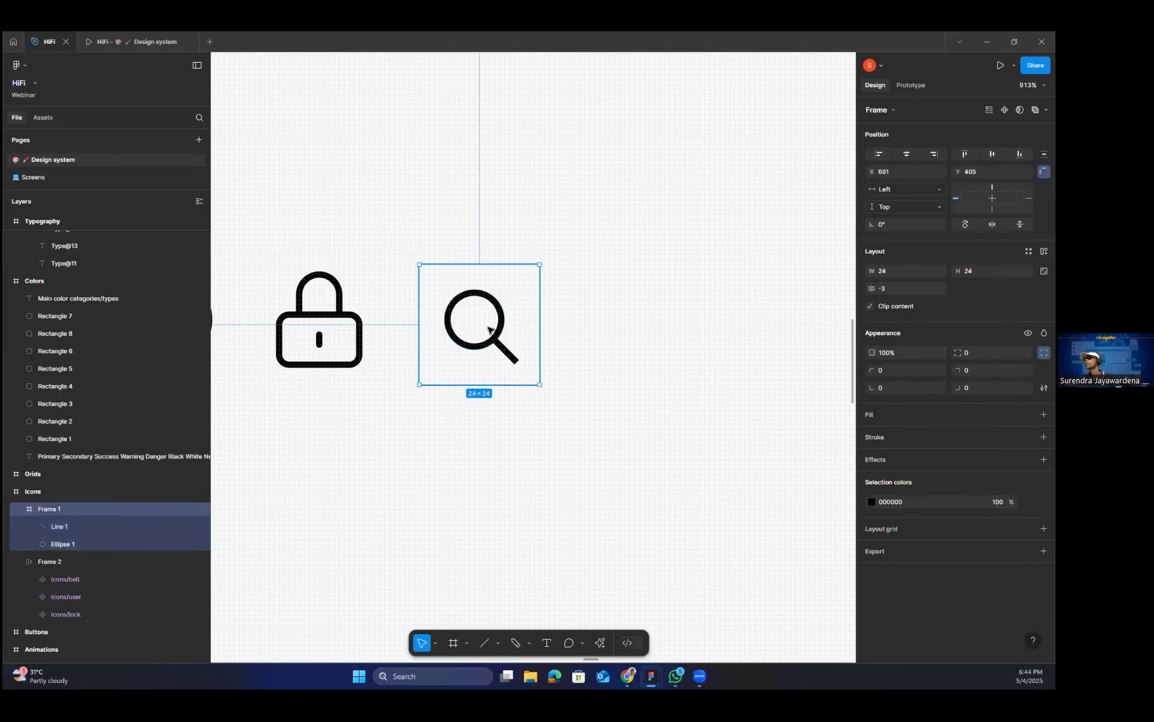
{"action": "left_click", "coordinate": [500, 319]}
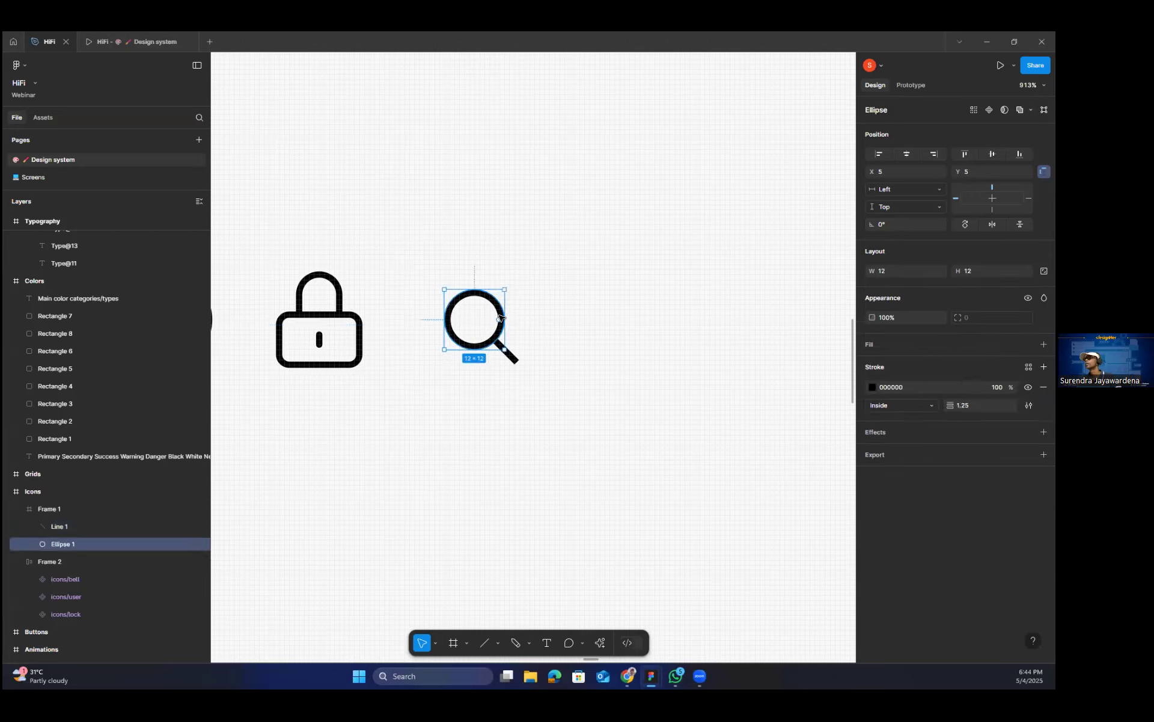
{"action": "left_click", "coordinate": [533, 338]}
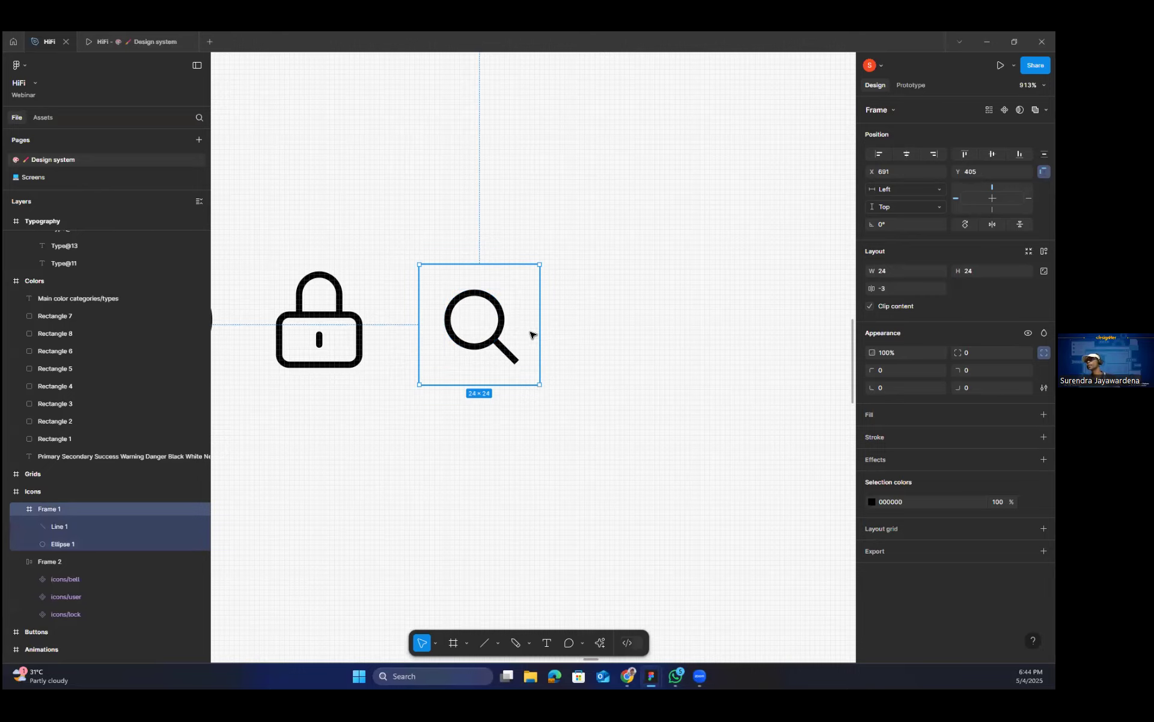
{"action": "scroll", "coordinate": [493, 341], "scroll_direction": "down", "scroll_amount": 5}
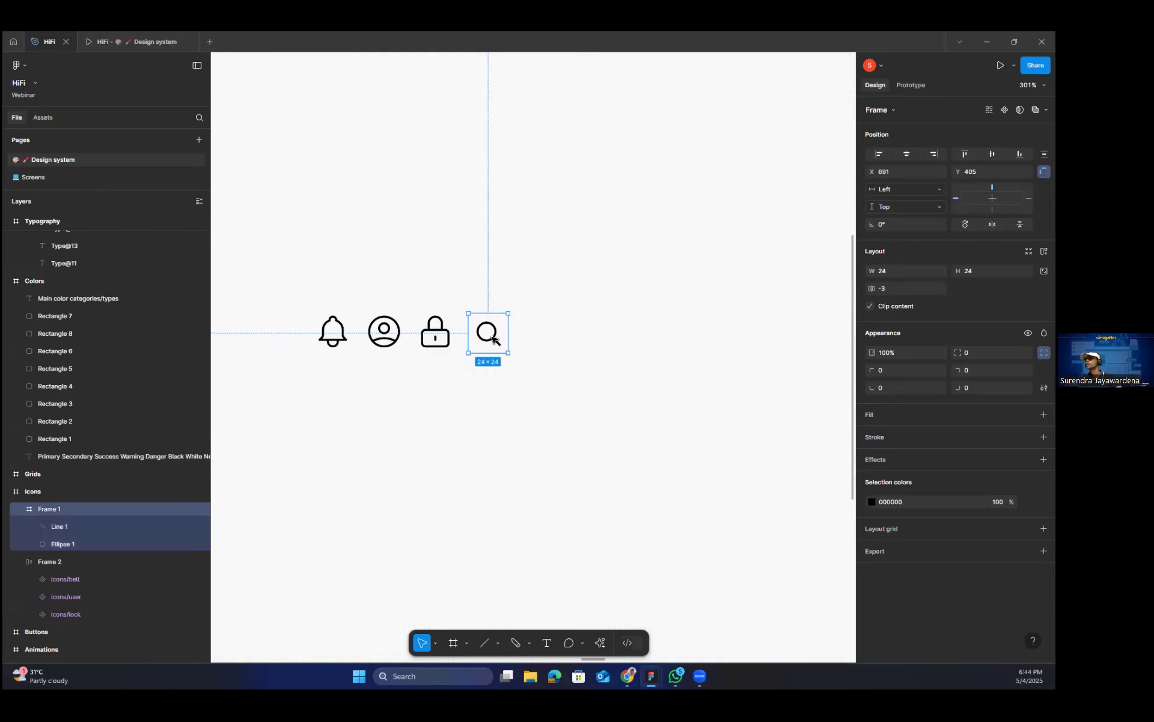
{"action": "scroll", "coordinate": [493, 338], "scroll_direction": "up", "scroll_amount": 3}
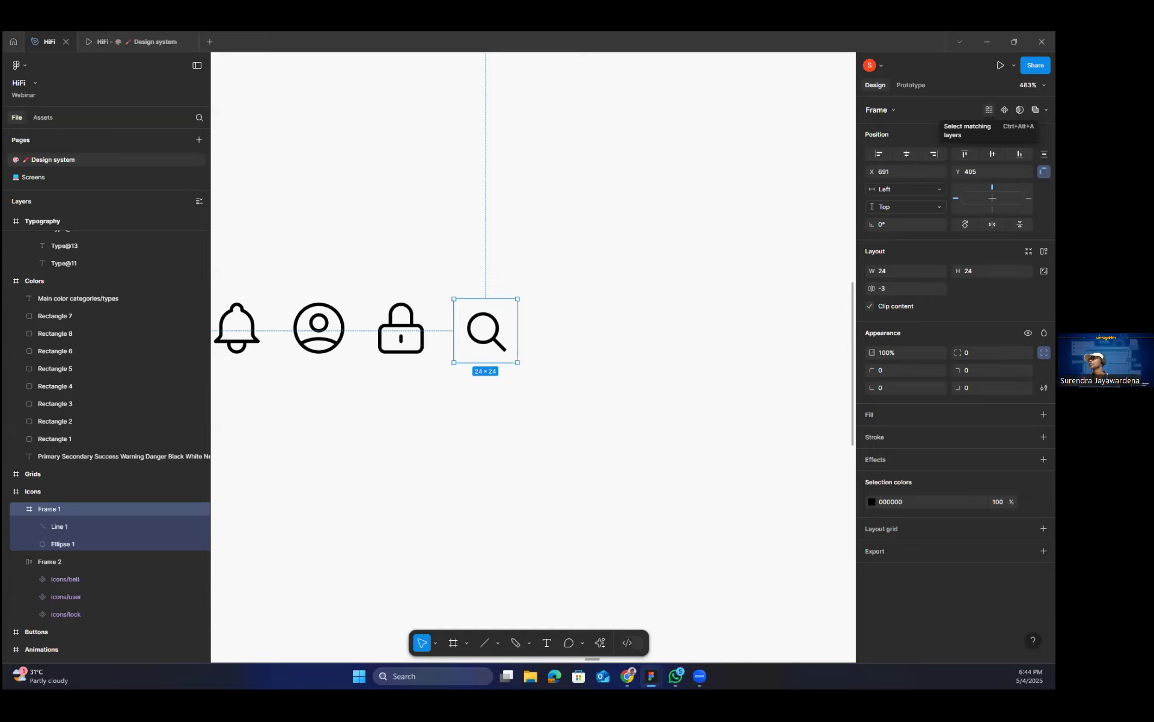
Rename the magnifier frame as icons/search and shift it to X 692, Y 404.
{"action": "double_click", "coordinate": [54, 511]}
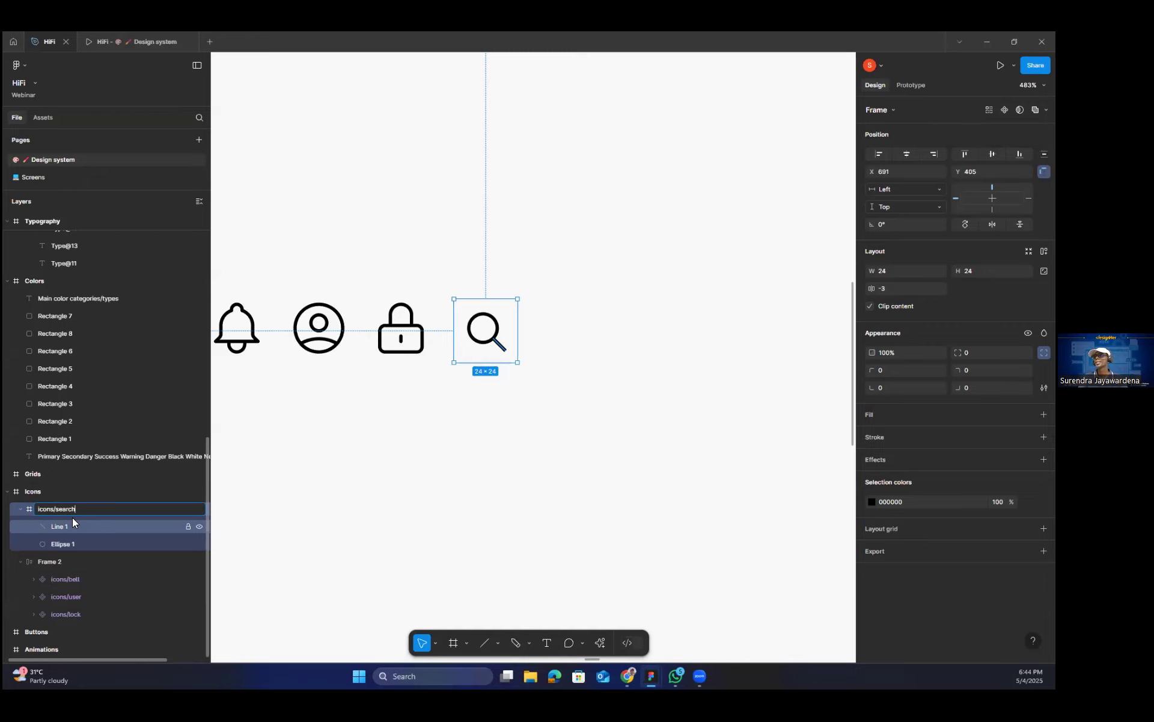
{"action": "key", "text": "Return"}
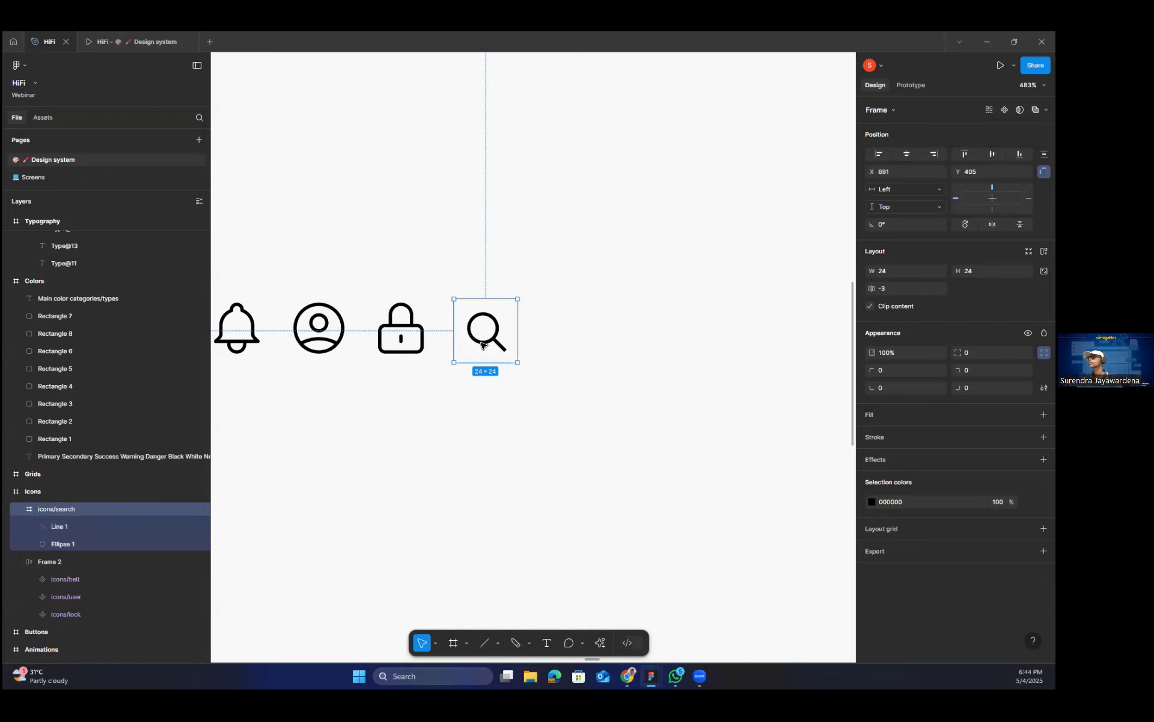
{"action": "left_click_drag", "start_coordinate": [488, 334], "coordinate": [491, 337]}
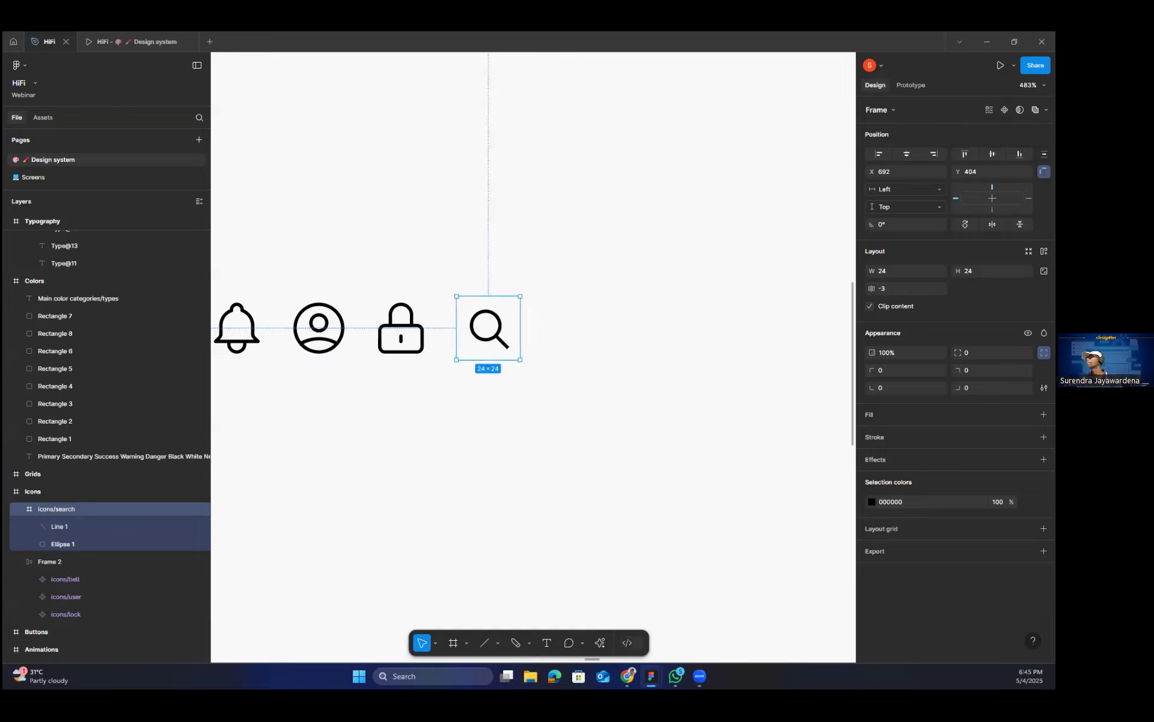
Try to turn the search icon frame into a component, and undo it.
{"action": "left_click", "coordinate": [1047, 109]}
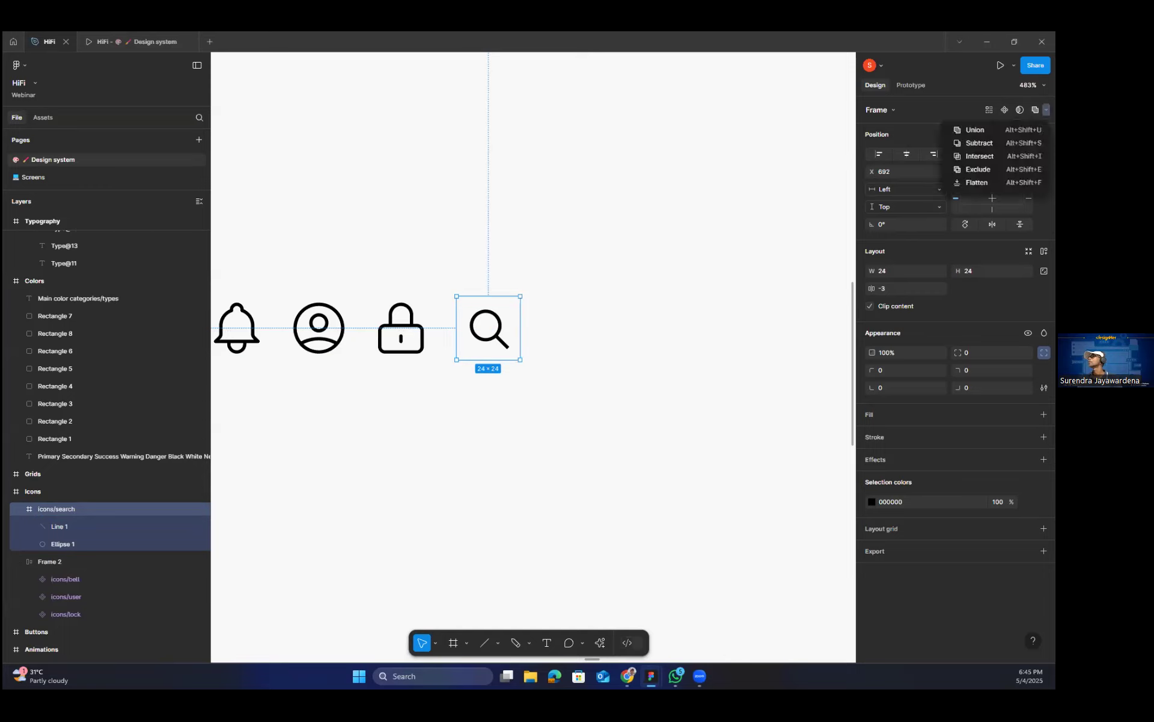
{"action": "key", "text": "ctrl+alt+k"}
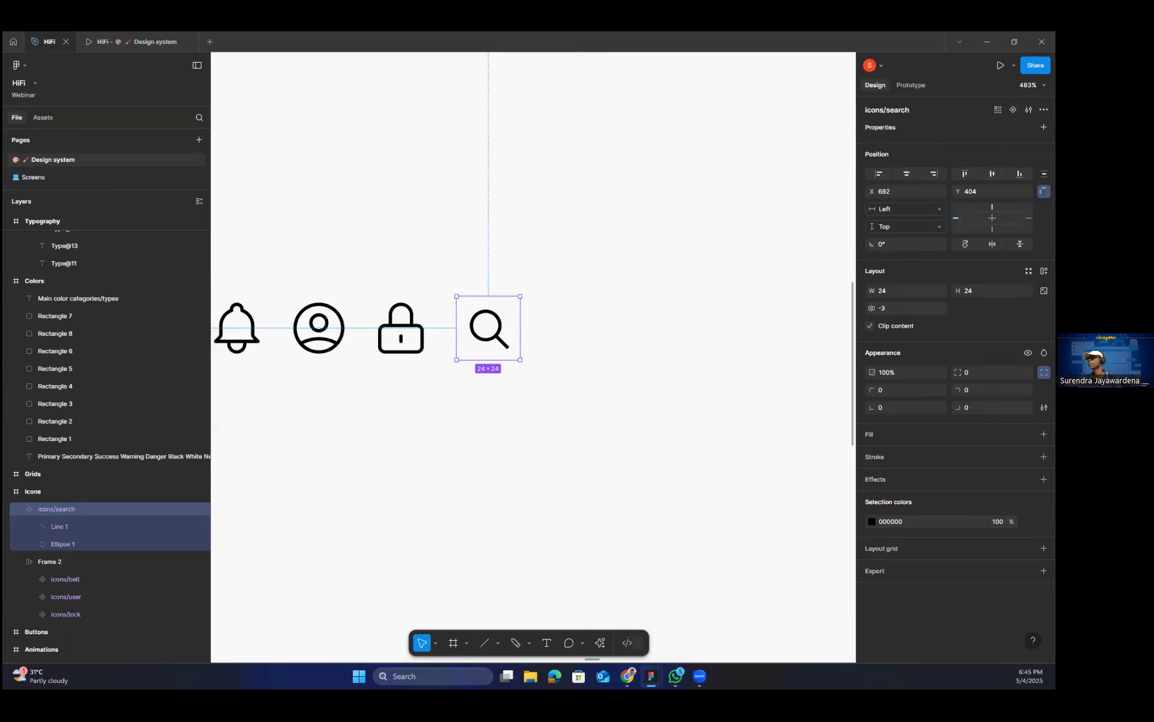
{"action": "key", "text": "ctrl+z"}
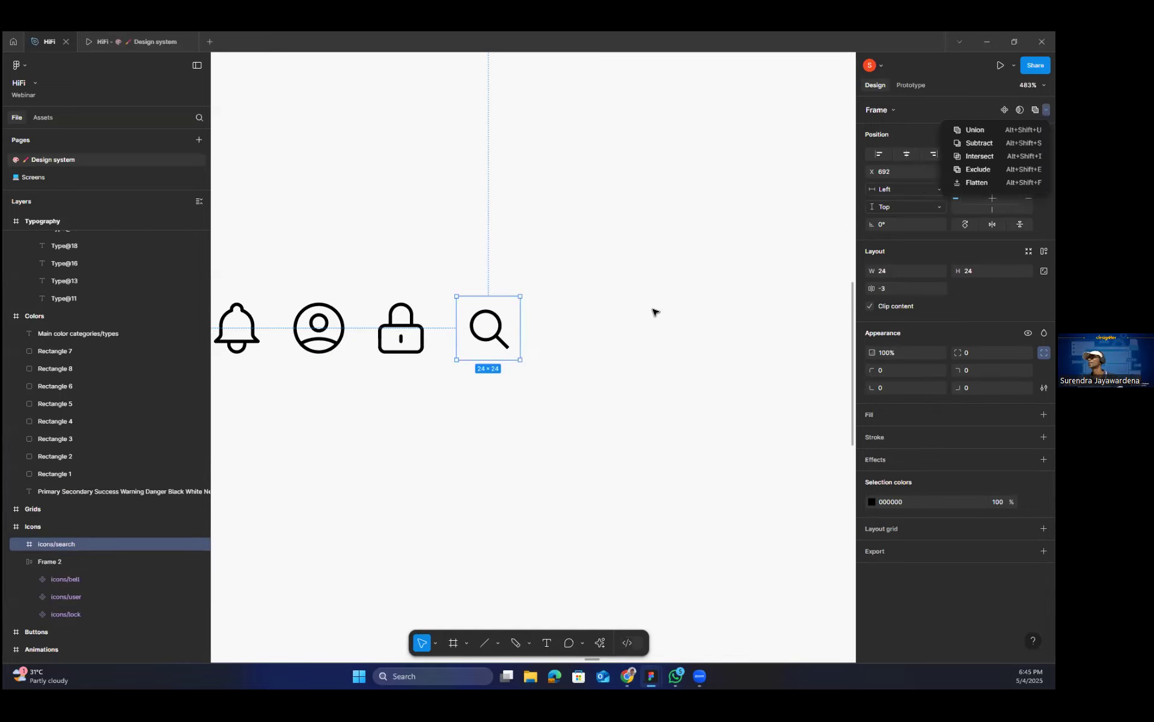
{"action": "left_click", "coordinate": [637, 343]}
Create a component from the icons/search frame and check it alongside the other icons.
{"action": "left_click", "coordinate": [490, 330]}
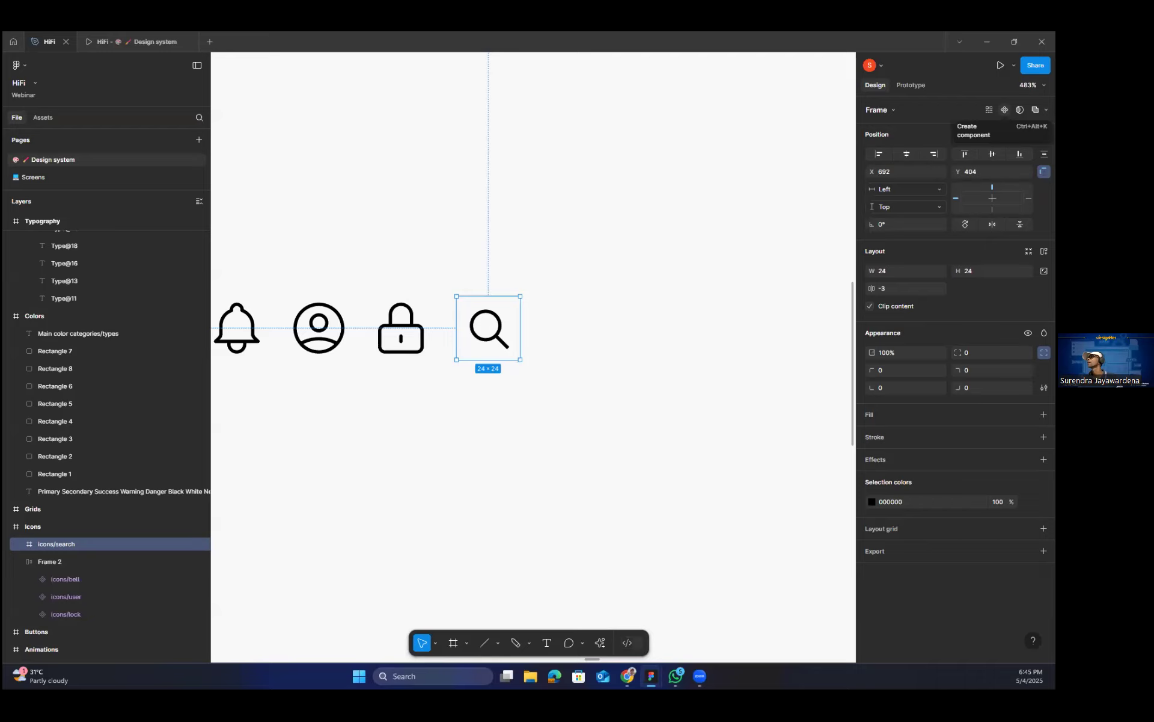
{"action": "left_click", "coordinate": [1004, 110]}
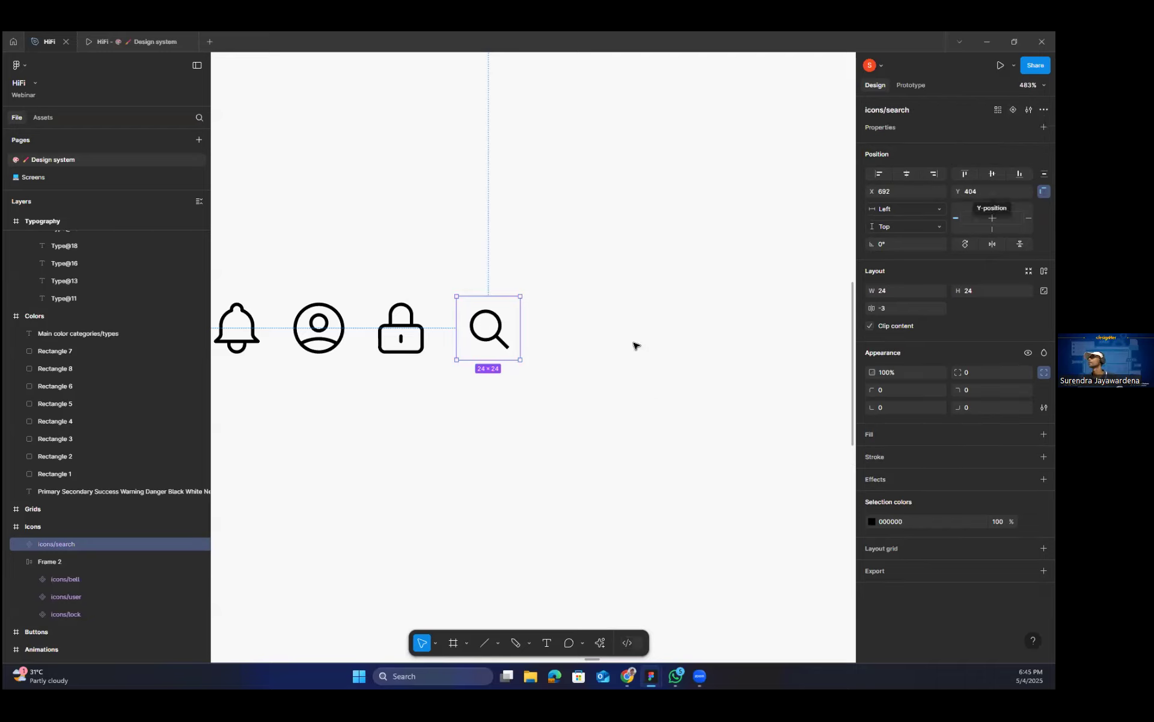
{"action": "left_click", "coordinate": [641, 301]}
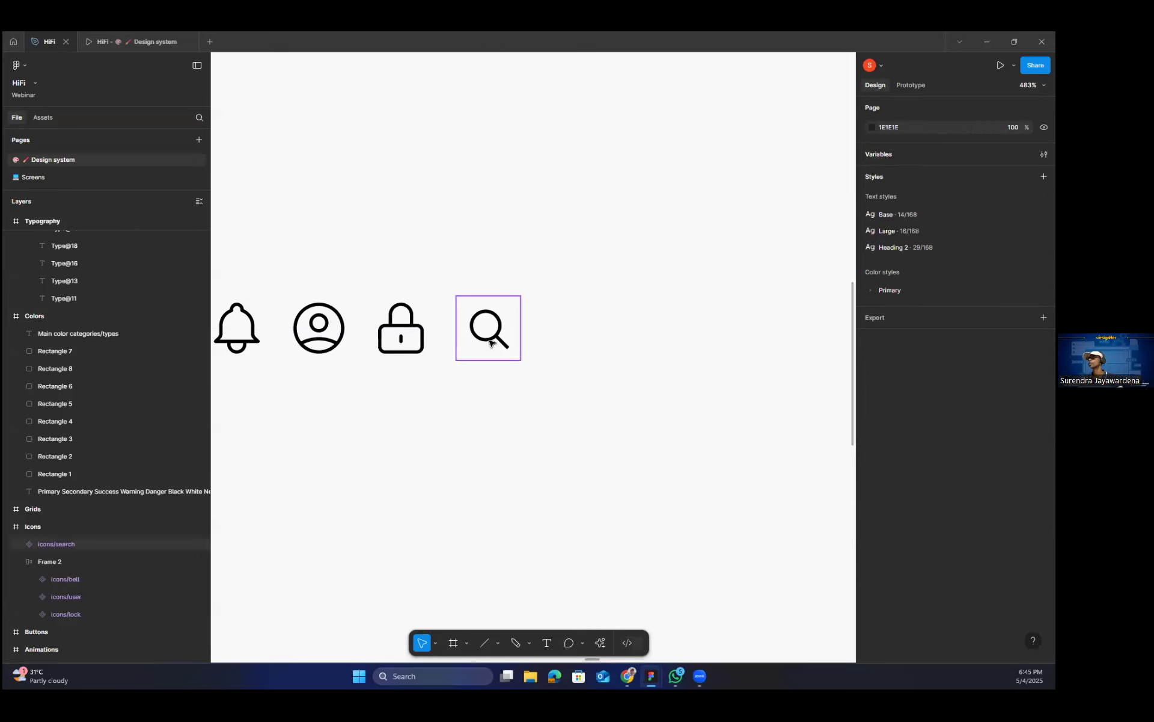
{"action": "left_click", "coordinate": [491, 343]}
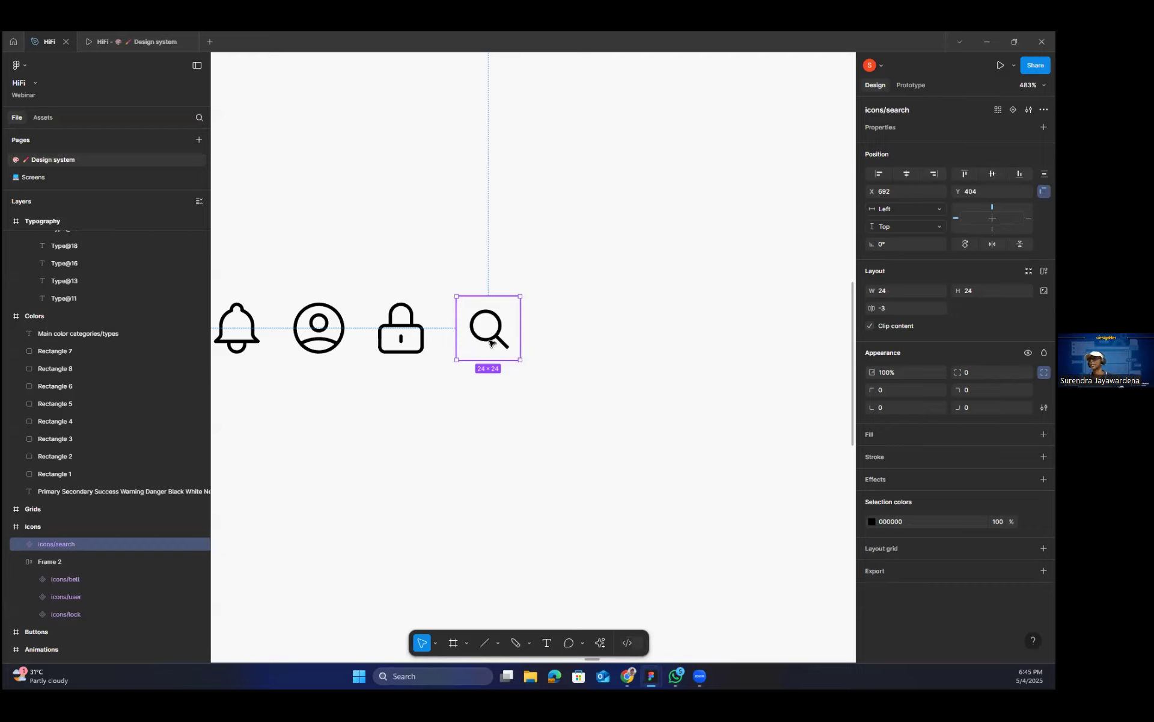
{"action": "scroll", "coordinate": [594, 335], "scroll_direction": "down", "scroll_amount": 2}
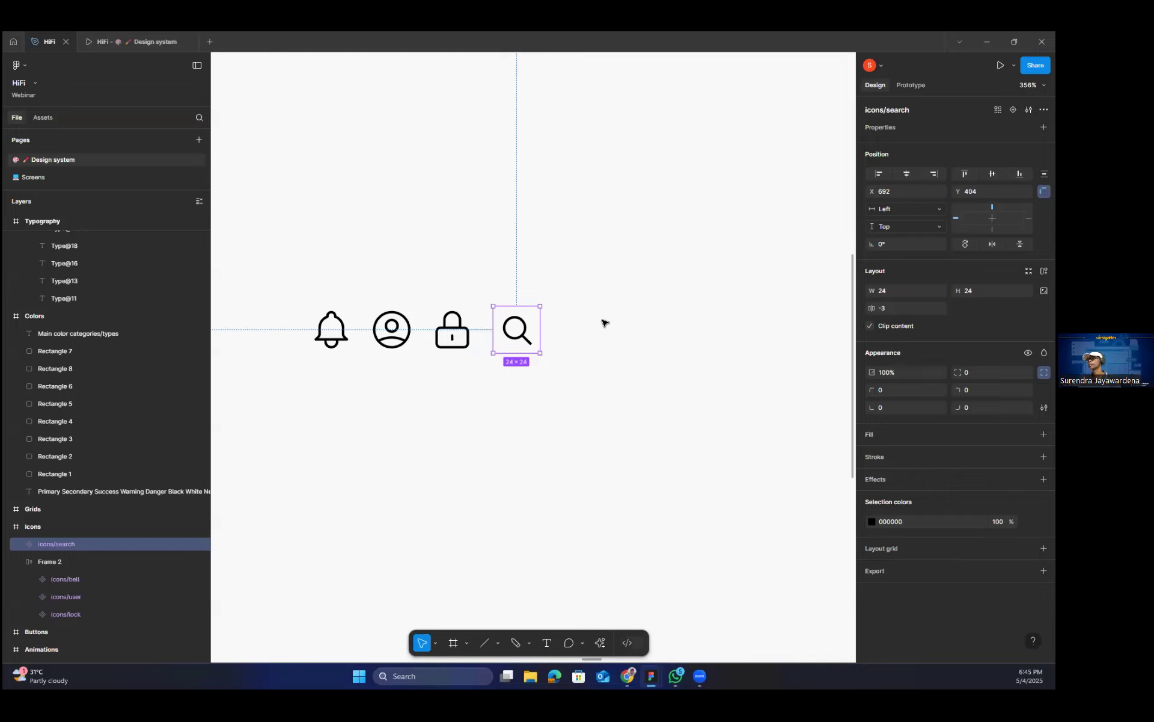
Draw a vertical line about 16 long in the empty space to the right of the search icon.
{"action": "left_click", "coordinate": [484, 645]}
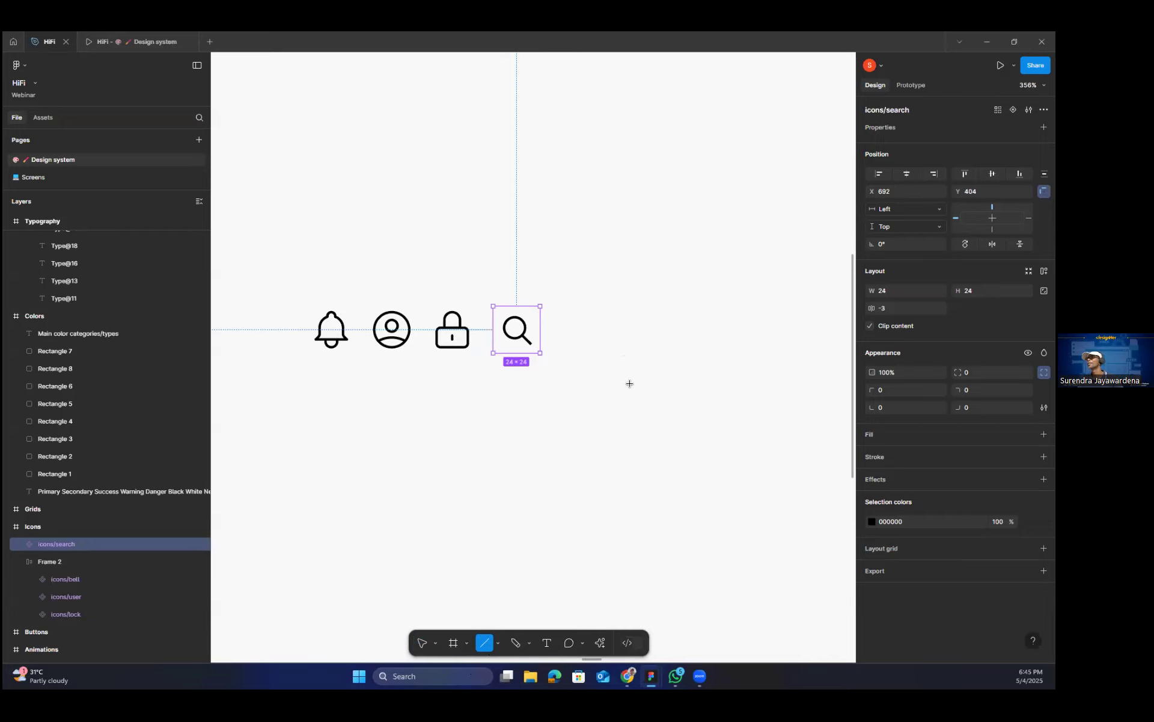
{"action": "key", "text": "Escape"}
{"action": "key", "text": "Escape"}
{"action": "left_click_drag", "start_coordinate": [545, 314], "coordinate": [440, 377]}
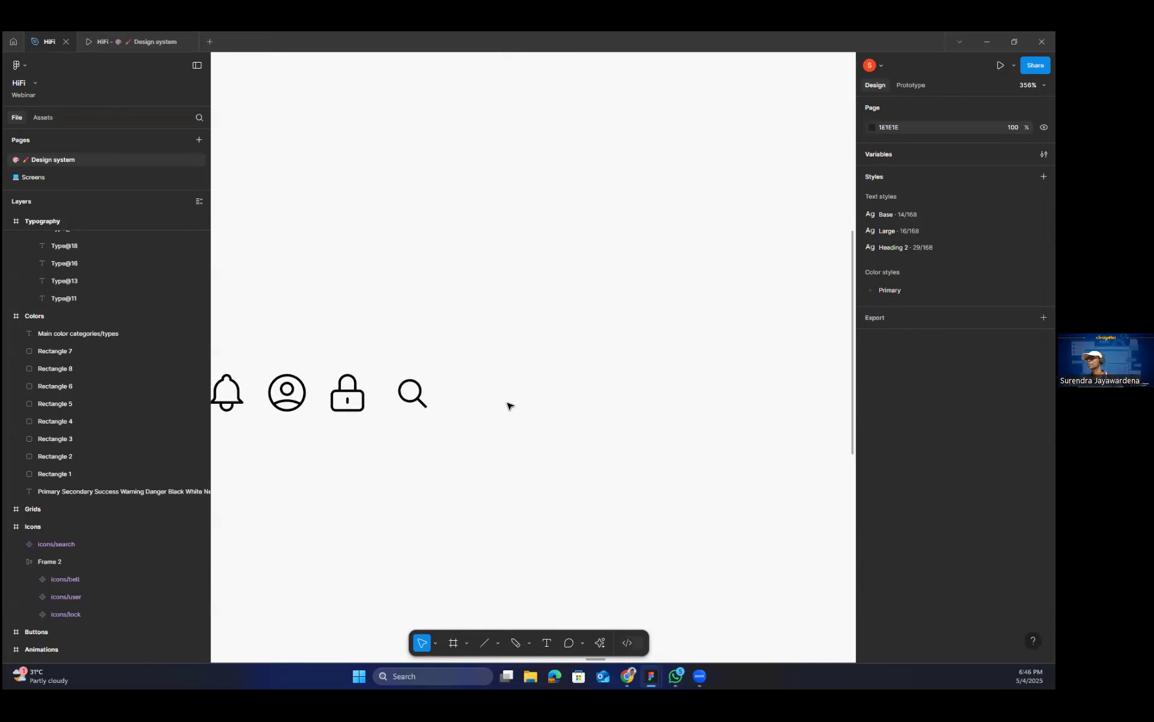
{"action": "left_click", "coordinate": [487, 641]}
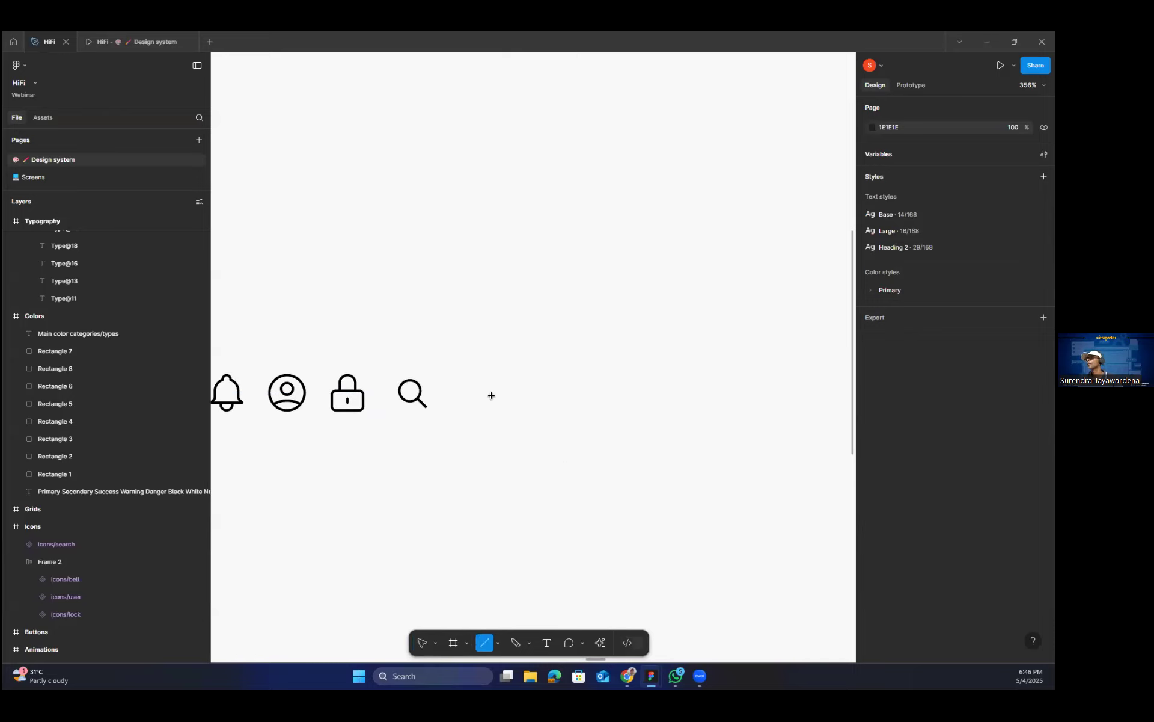
{"action": "left_click_drag", "start_coordinate": [484, 377], "coordinate": [493, 409]}
{"action": "scroll", "coordinate": [523, 427], "scroll_direction": "up", "scroll_amount": 5}
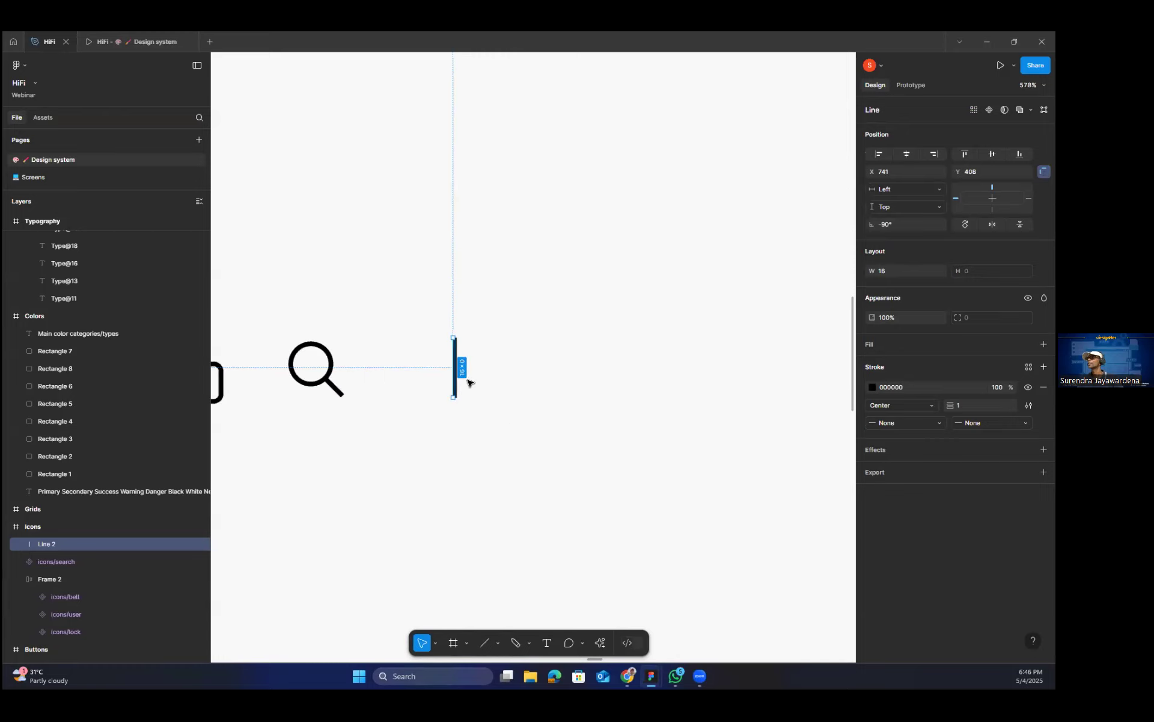
Duplicate the vertical line and rotate the copy to horizontal so the two form a plus.
{"action": "key", "text": "Escape"}
{"action": "key", "text": "ctrl+d"}
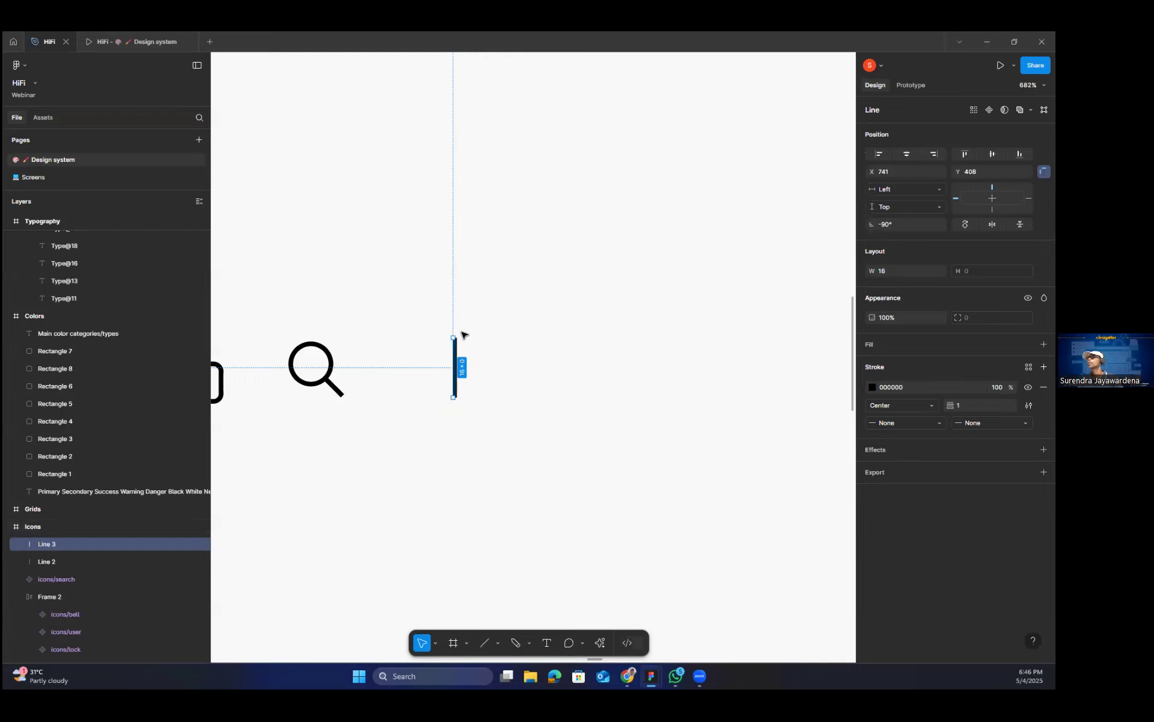
{"action": "left_click_drag", "start_coordinate": [441, 337], "coordinate": [424, 371]}
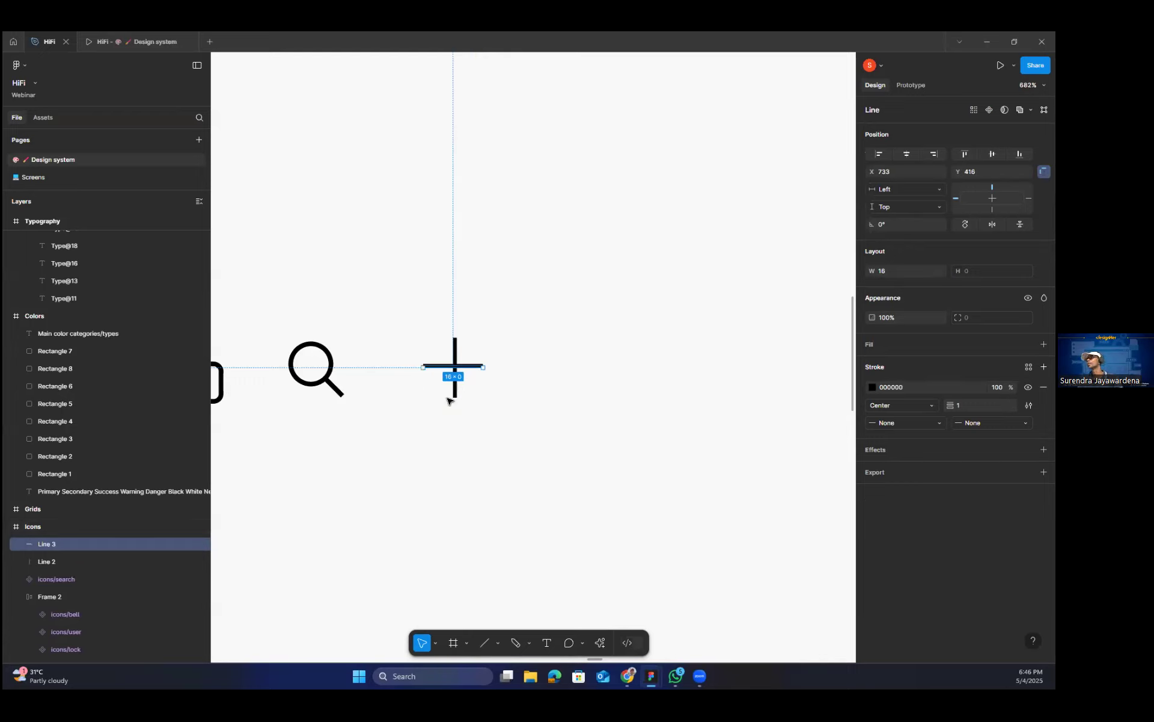
Nudge the horizontal line slightly and align both lines of the plus on their horizontal centers.
{"action": "left_click", "coordinate": [499, 406]}
{"action": "left_click_drag", "start_coordinate": [436, 367], "coordinate": [440, 371]}
{"action": "left_click_drag", "start_coordinate": [427, 298], "coordinate": [504, 410]}
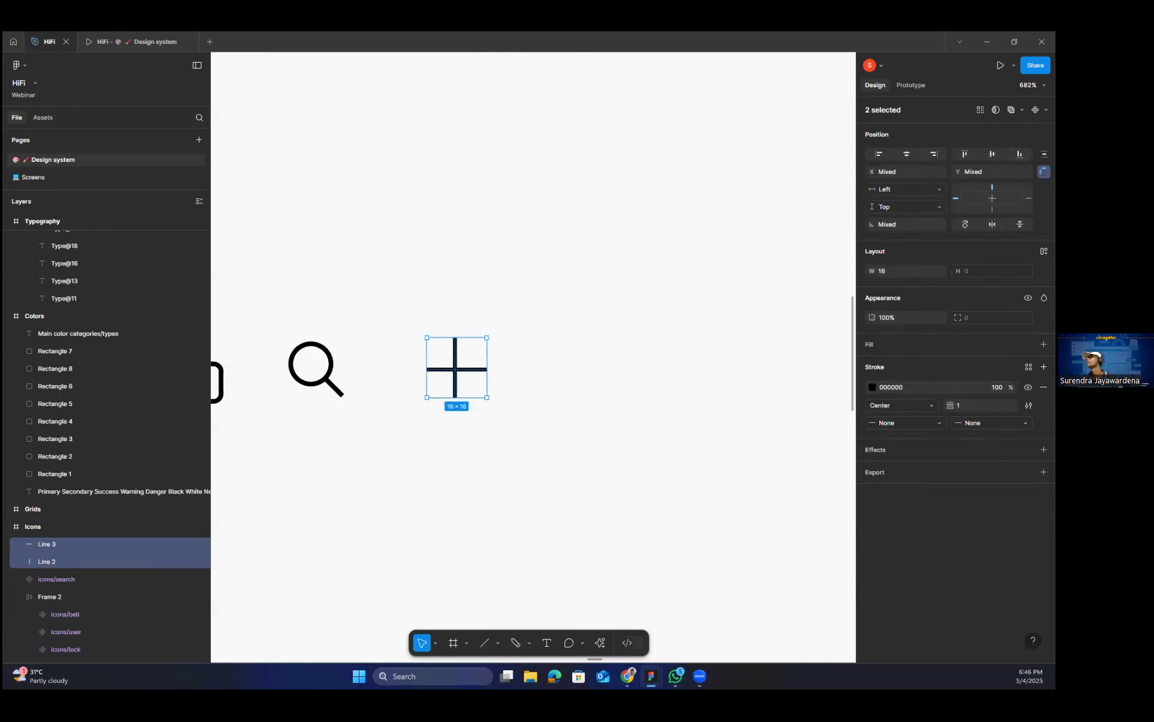
{"action": "left_click", "coordinate": [908, 150]}
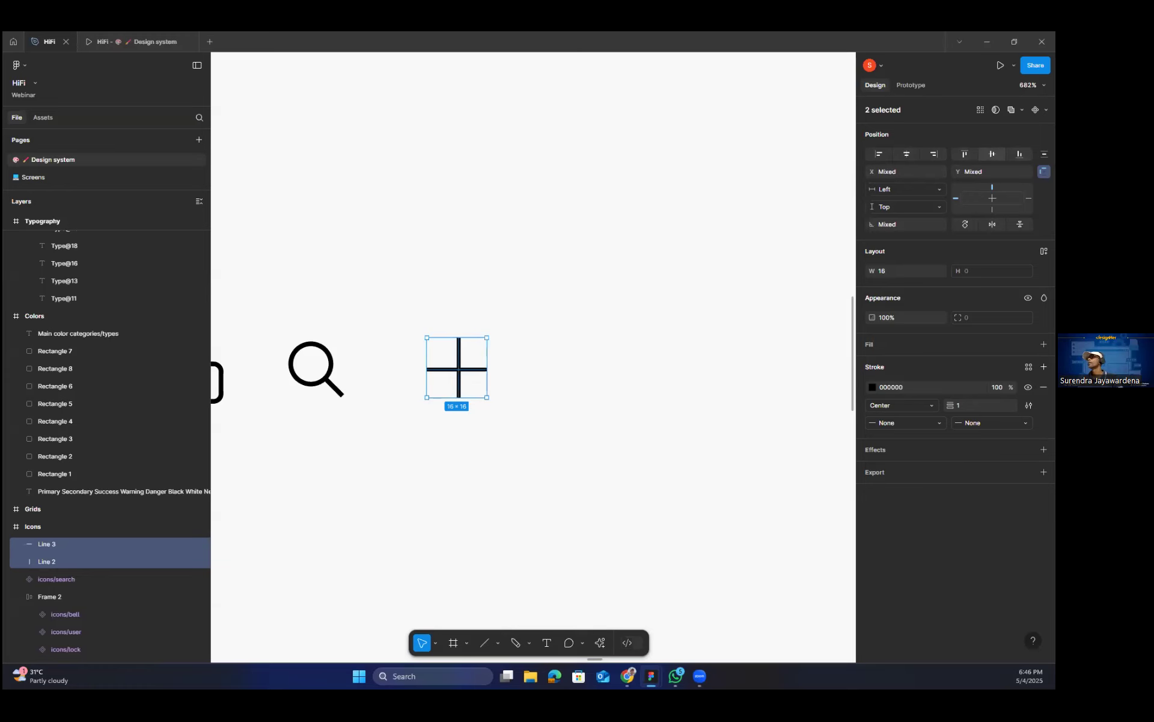
{"action": "left_click", "coordinate": [596, 379]}
Shorten the horizontal and vertical lines of the plus to 15 each.
{"action": "scroll", "coordinate": [513, 387], "scroll_direction": "up", "scroll_amount": 2}
{"action": "scroll", "coordinate": [304, 338], "scroll_direction": "up", "scroll_amount": 5}
{"action": "left_click", "coordinate": [294, 340]}
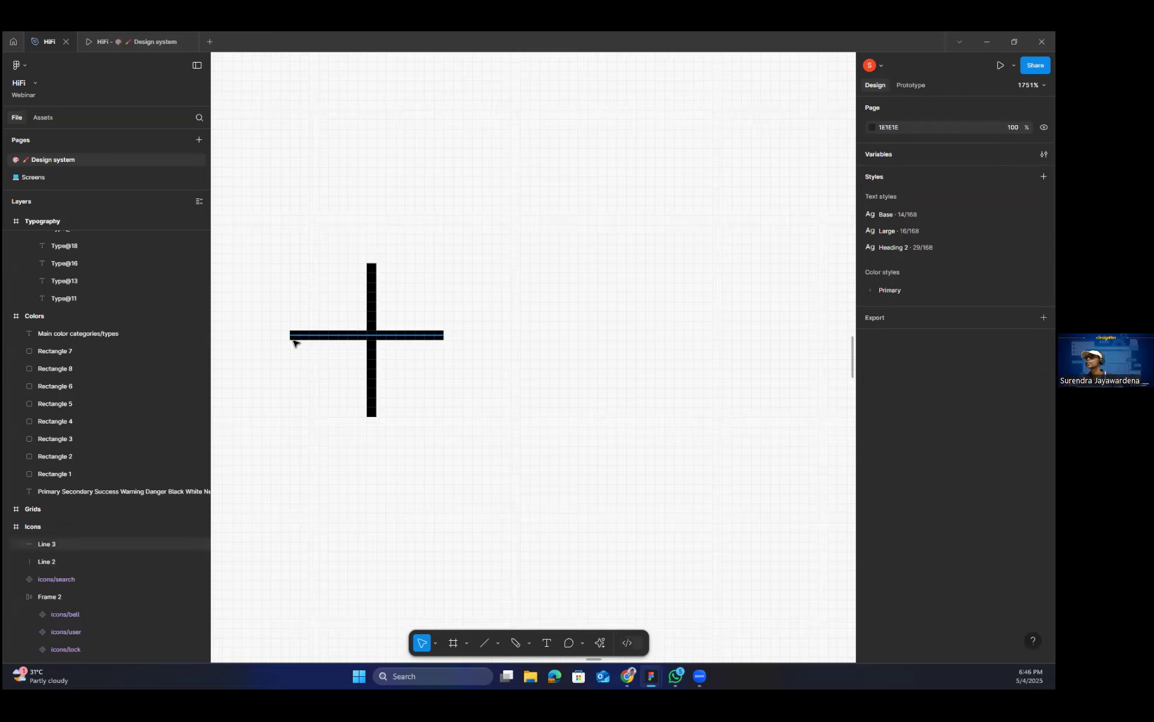
{"action": "left_click", "coordinate": [294, 340]}
{"action": "left_click_drag", "start_coordinate": [290, 341], "coordinate": [303, 338]}
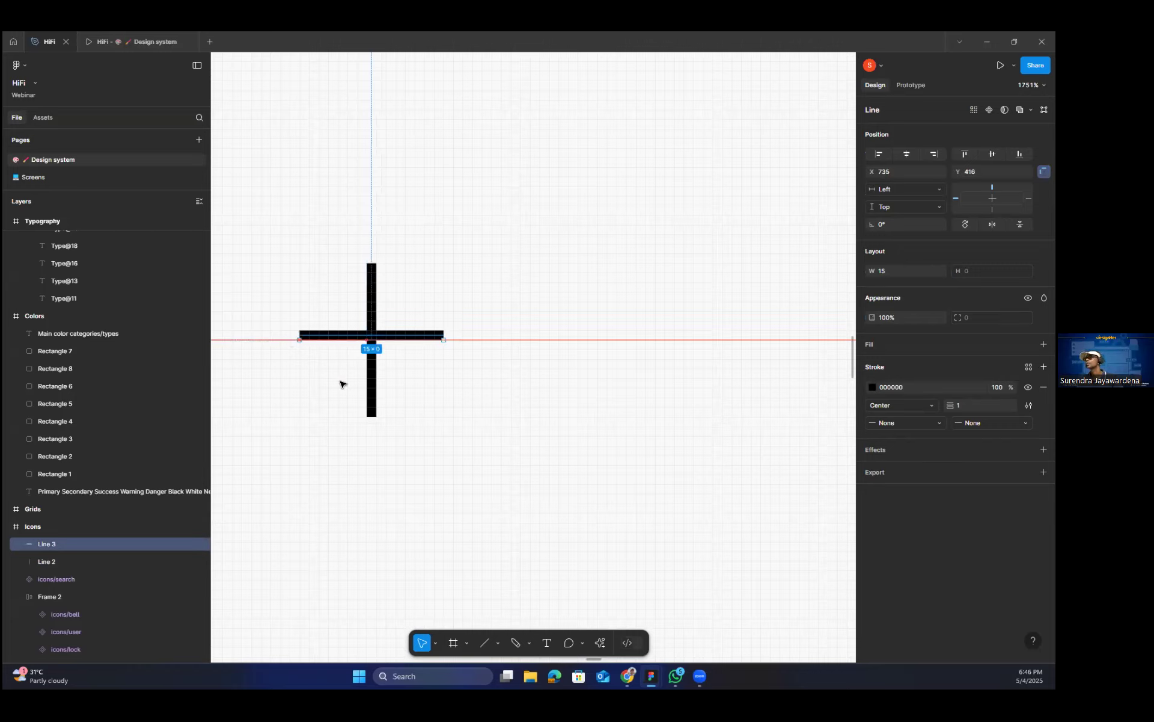
{"action": "left_click", "coordinate": [371, 399]}
{"action": "left_click_drag", "start_coordinate": [366, 416], "coordinate": [366, 407]}
Try to align the plus's two lines on their vertical centers, and undo it.
{"action": "left_click", "coordinate": [284, 254]}
{"action": "left_click_drag", "start_coordinate": [275, 231], "coordinate": [504, 478]}
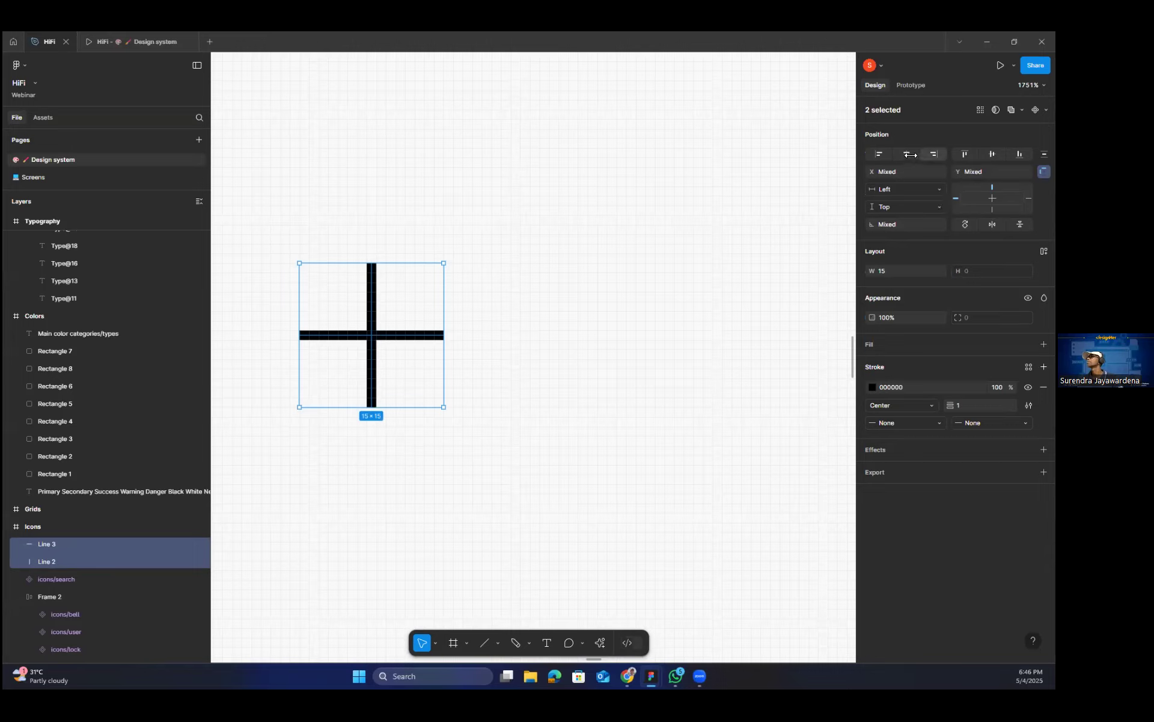
{"action": "left_click", "coordinate": [992, 154]}
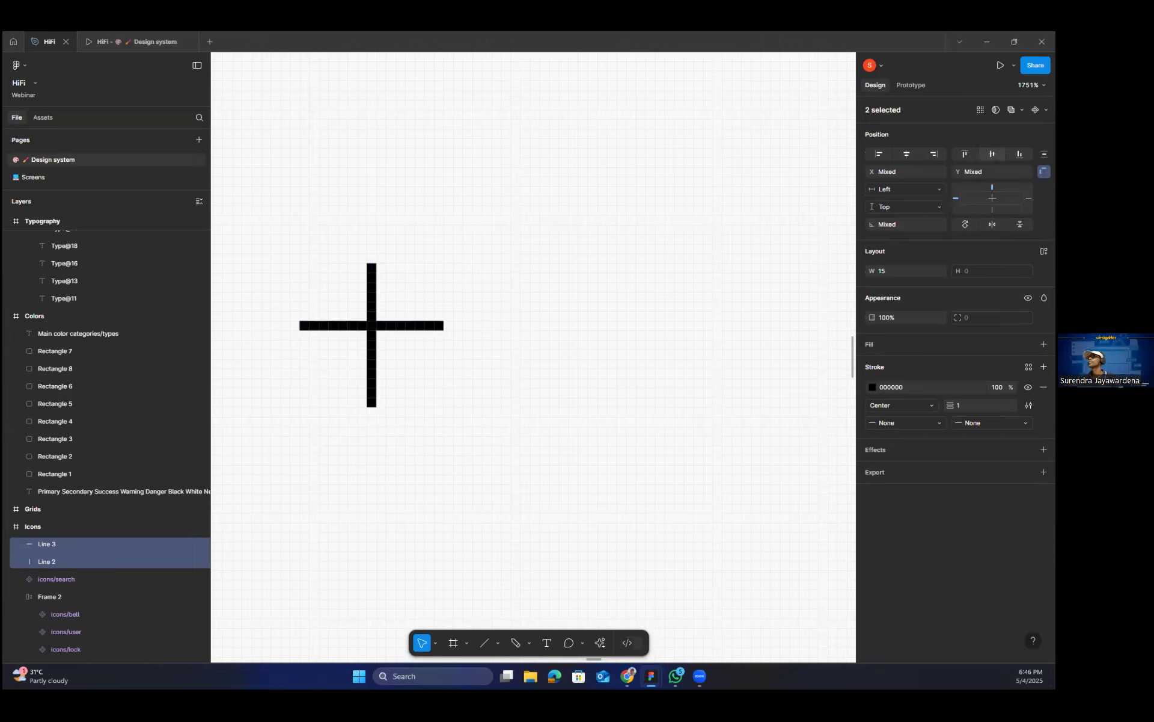
{"action": "left_click", "coordinate": [417, 384]}
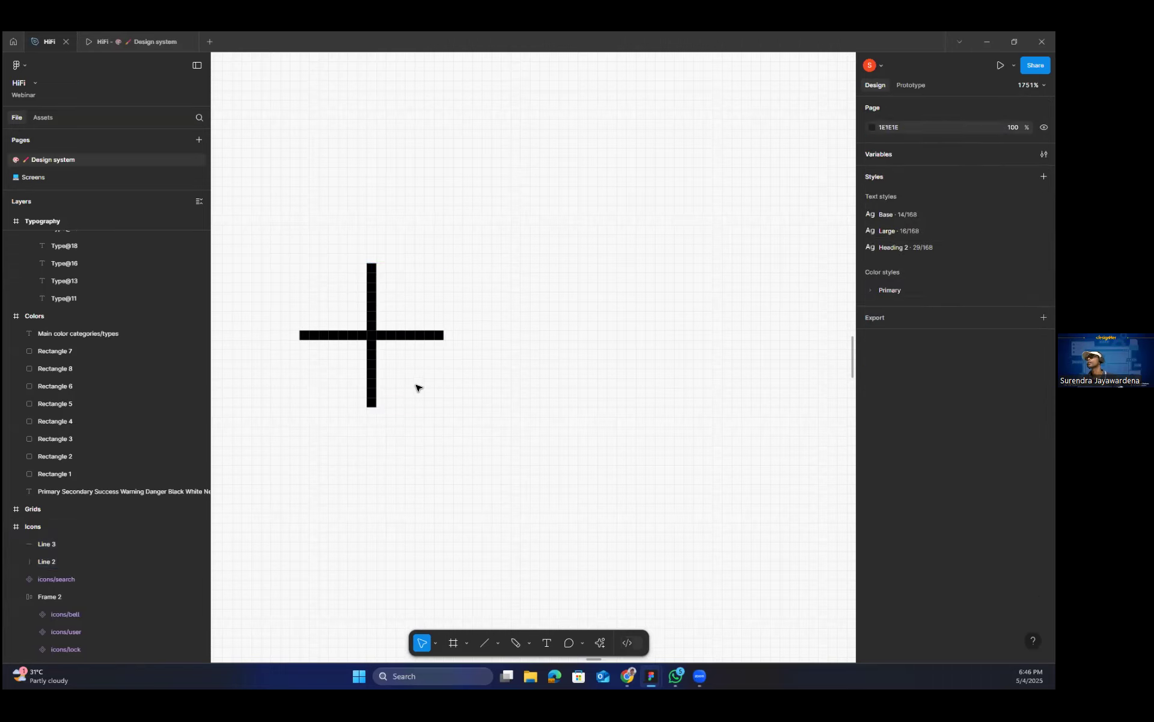
Group the two lines of the plus and rotate the group 45° into an X.
{"action": "left_click", "coordinate": [355, 334]}
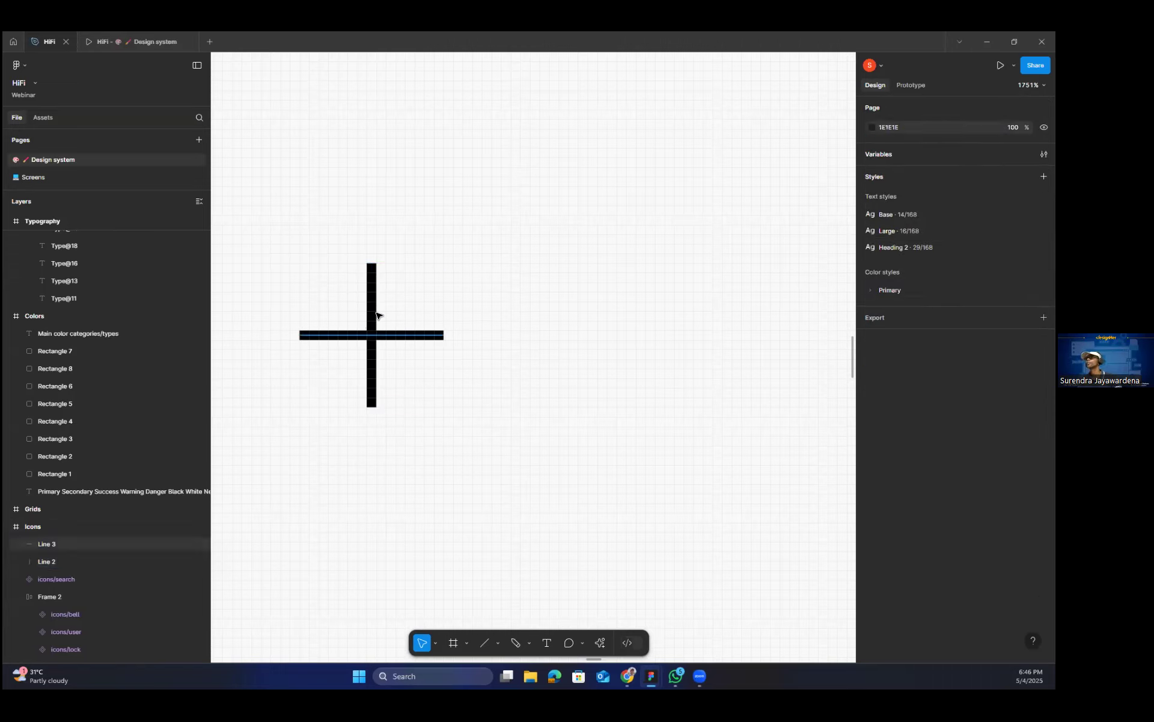
{"action": "left_click", "coordinate": [373, 308], "text": "shift"}
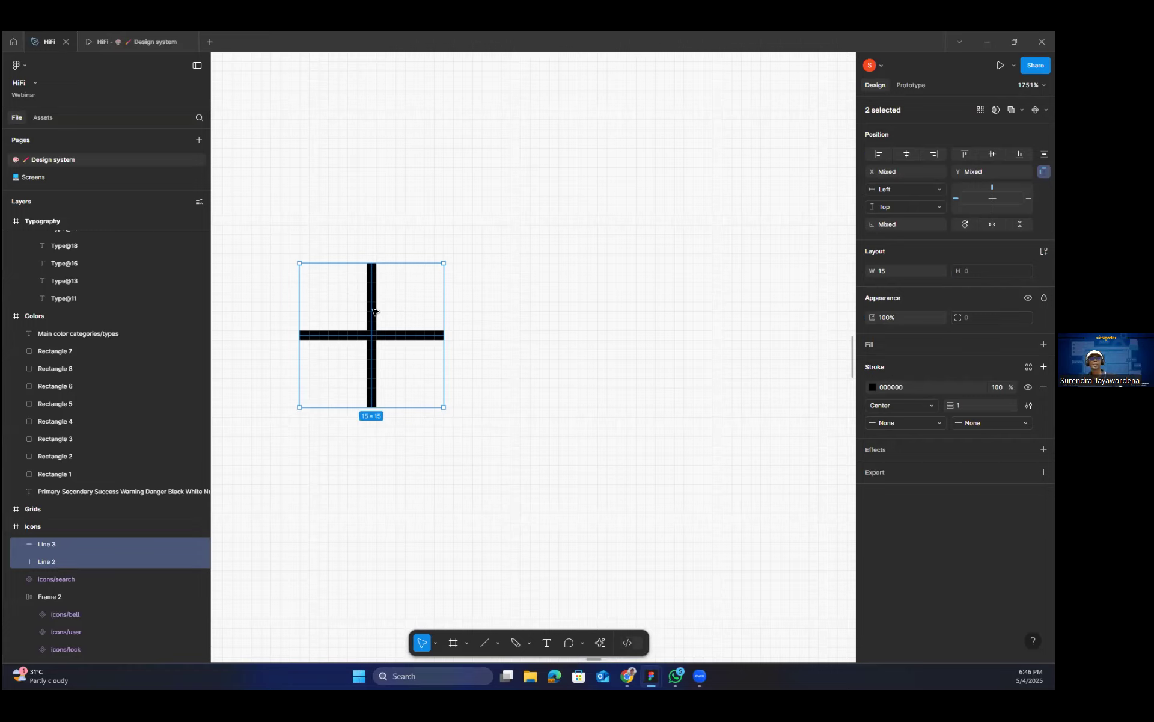
{"action": "key", "text": "ctrl+g"}
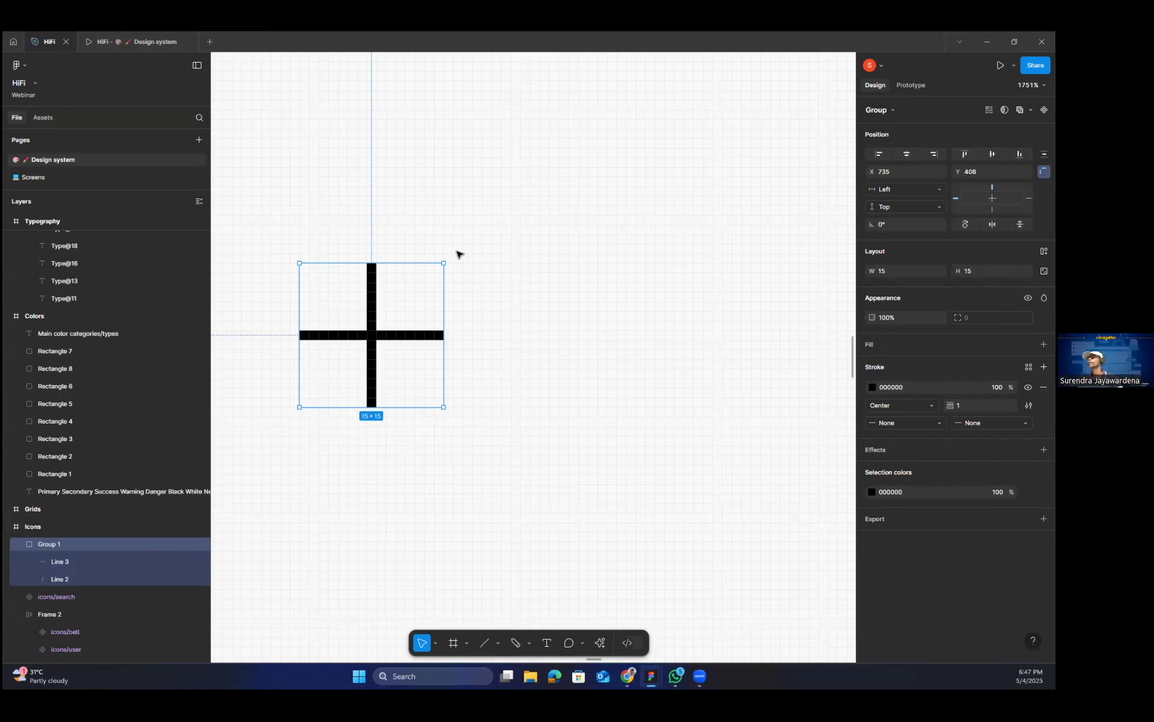
{"action": "left_click_drag", "start_coordinate": [446, 256], "coordinate": [366, 227]}
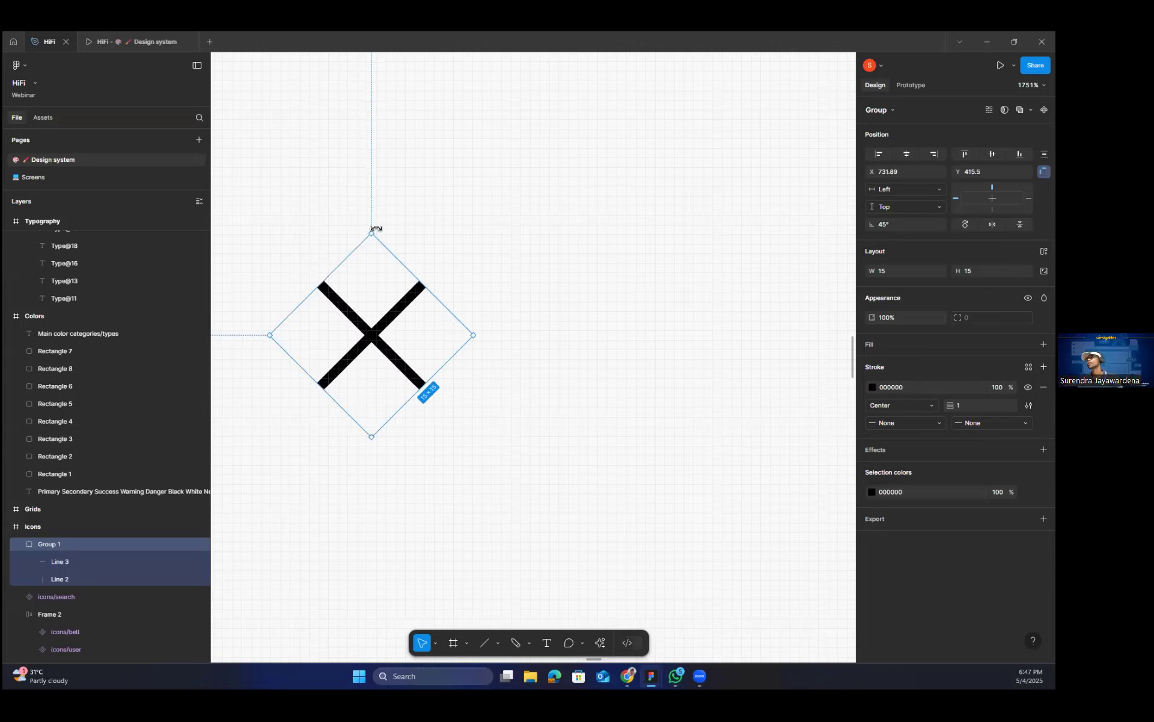
{"action": "left_click", "coordinate": [533, 283]}
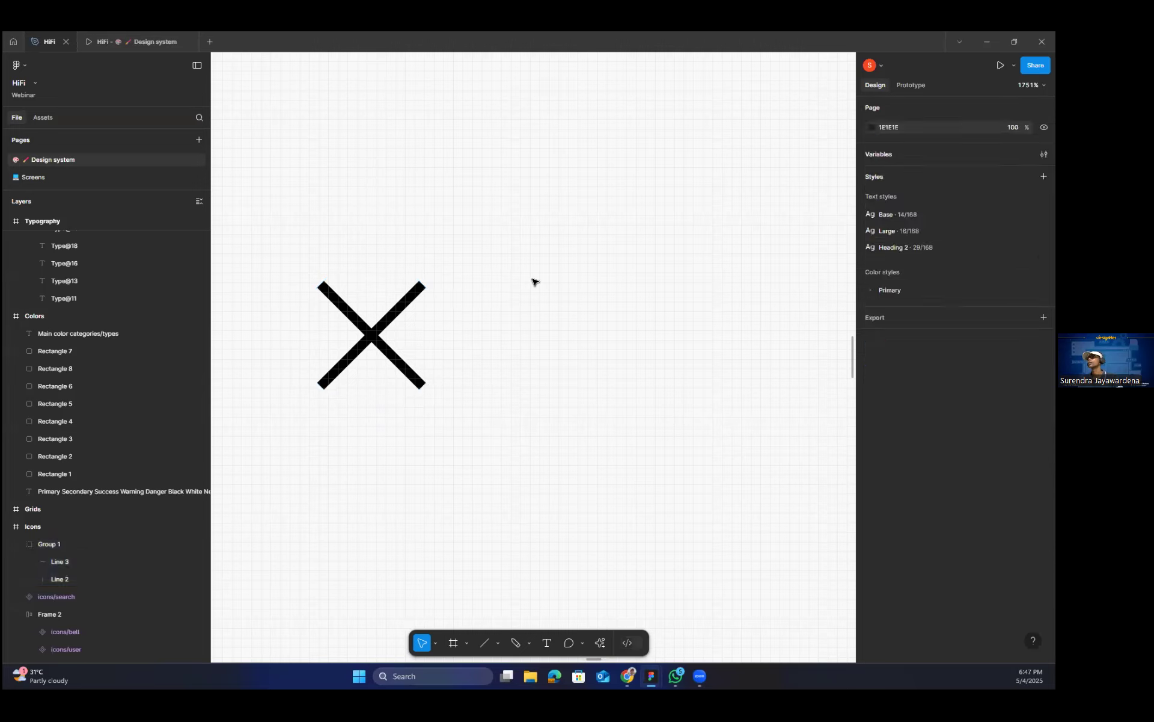
Create a component from the rotated X group.
{"action": "left_click", "coordinate": [371, 339]}
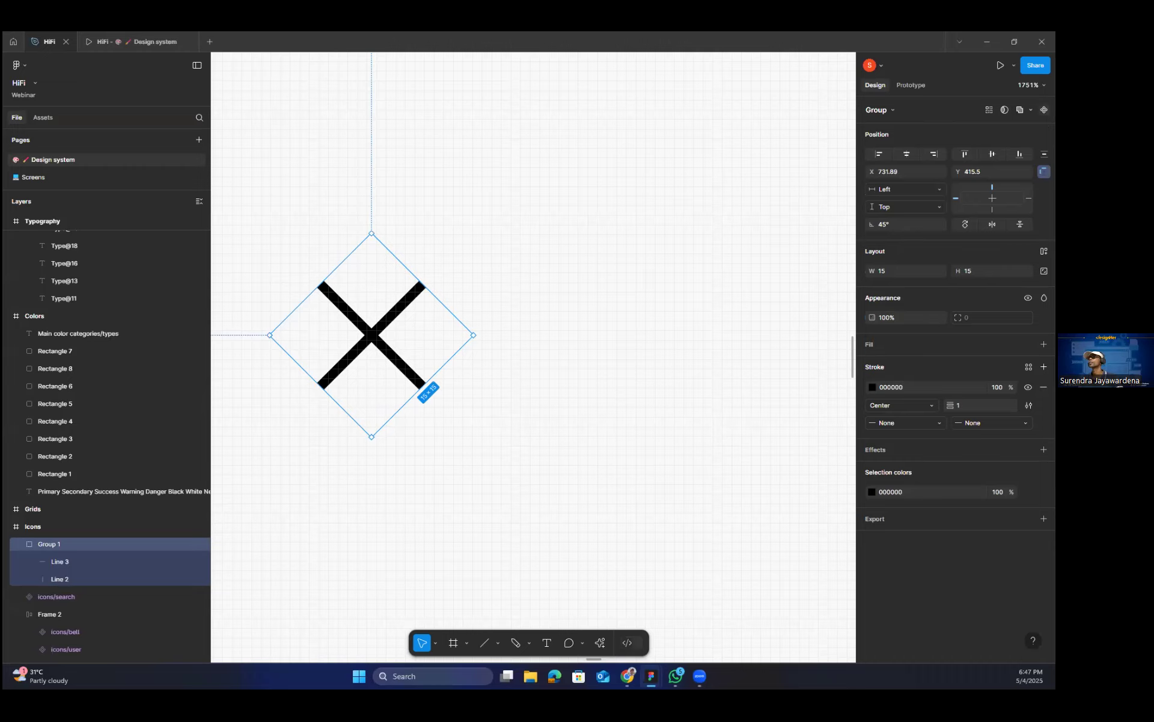
{"action": "key", "text": "ctrl+alt+k"}
{"action": "left_click", "coordinate": [558, 371]}
{"action": "scroll", "coordinate": [558, 371], "scroll_direction": "down", "scroll_amount": 5}
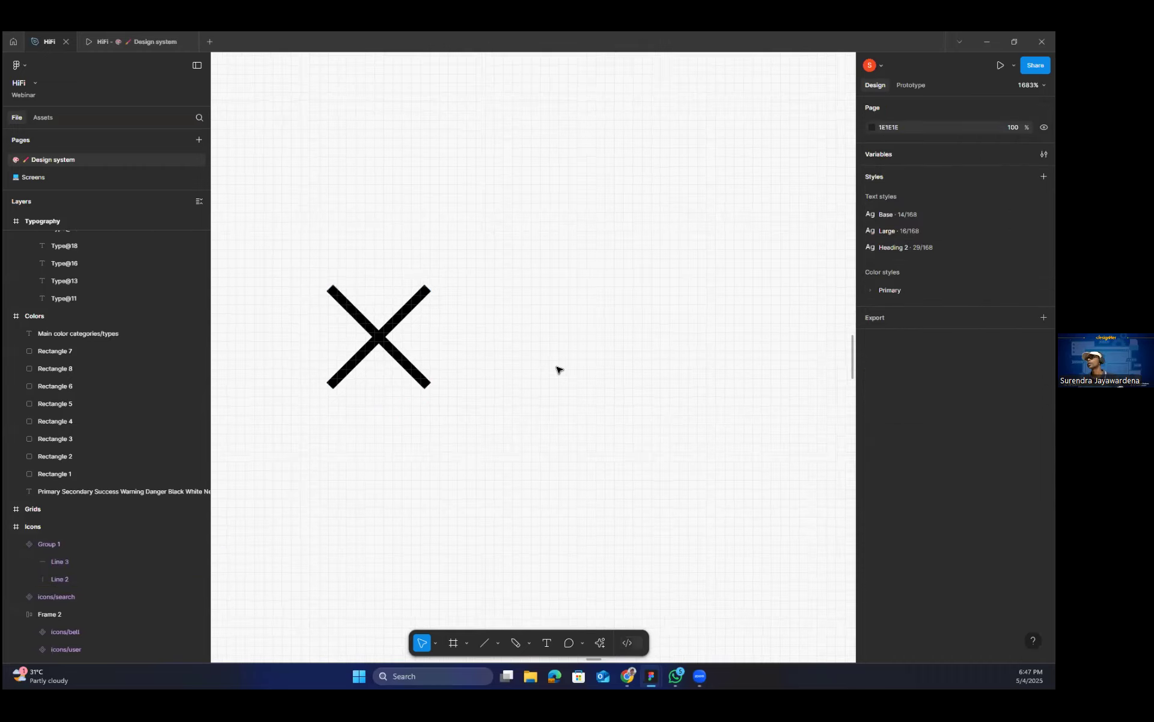
Try moving the X component closer to the search icon at X 725, Y 417.81, and undo the move.
{"action": "scroll", "coordinate": [531, 367], "scroll_direction": "down", "scroll_amount": 8}
{"action": "left_click", "coordinate": [517, 364]}
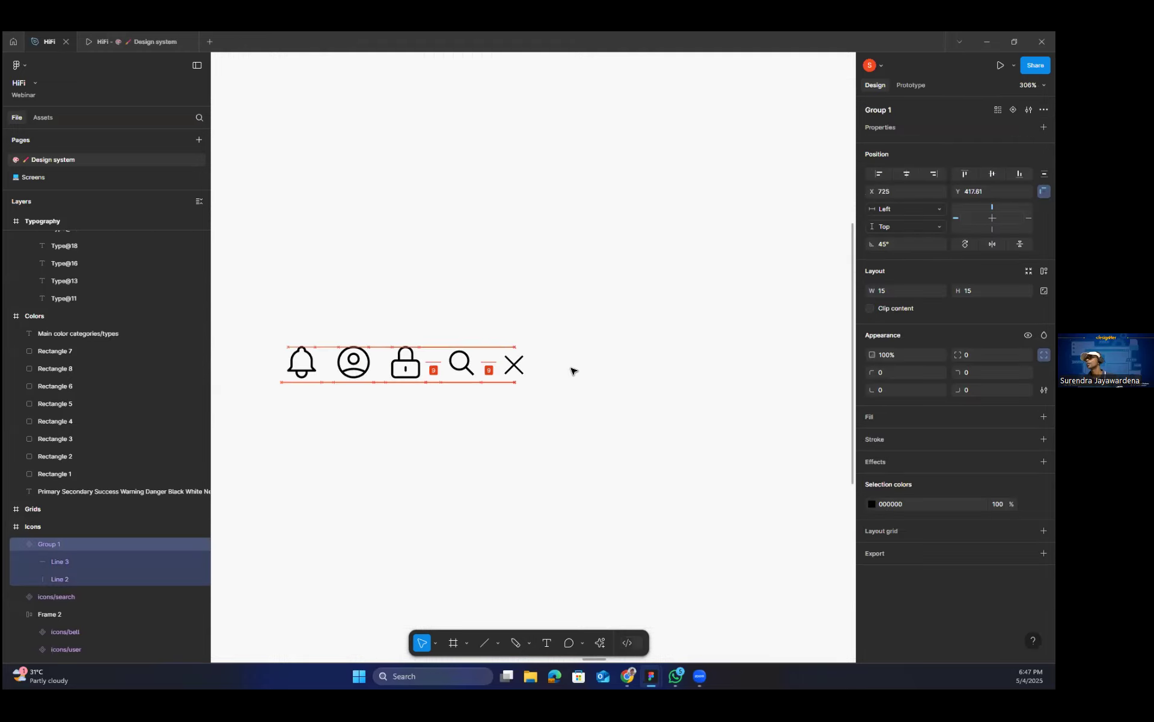
{"action": "scroll", "coordinate": [568, 370], "scroll_direction": "up", "scroll_amount": 8}
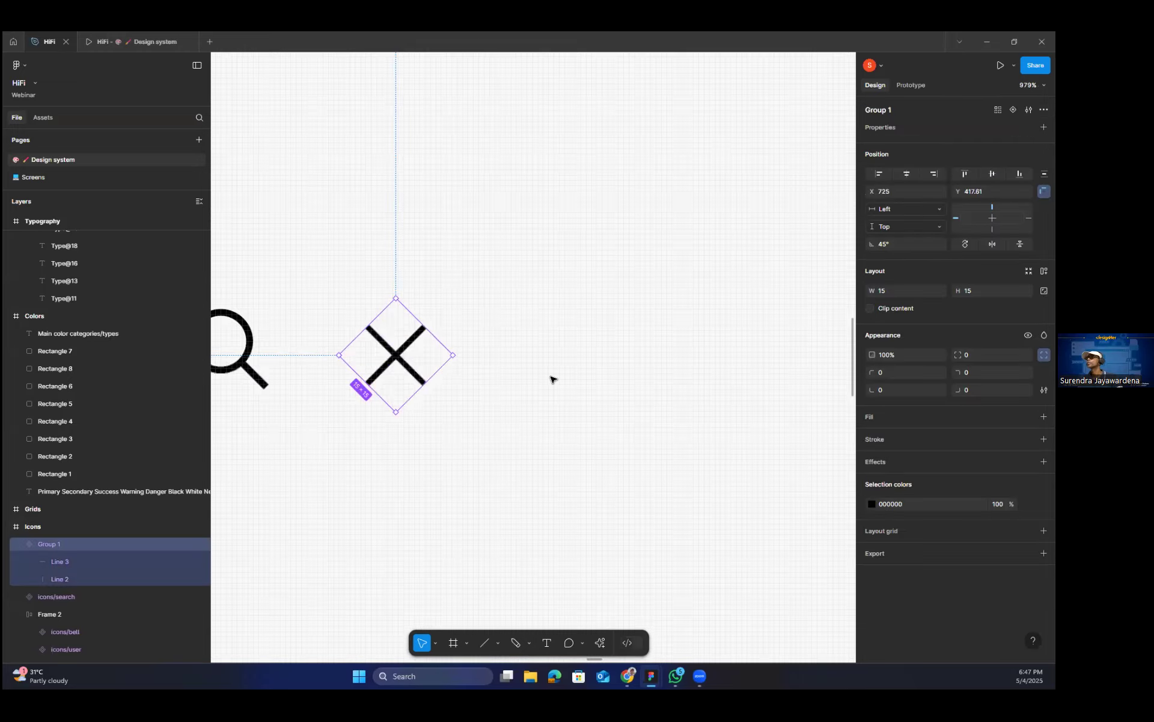
{"action": "key", "text": "ctrl+z"}
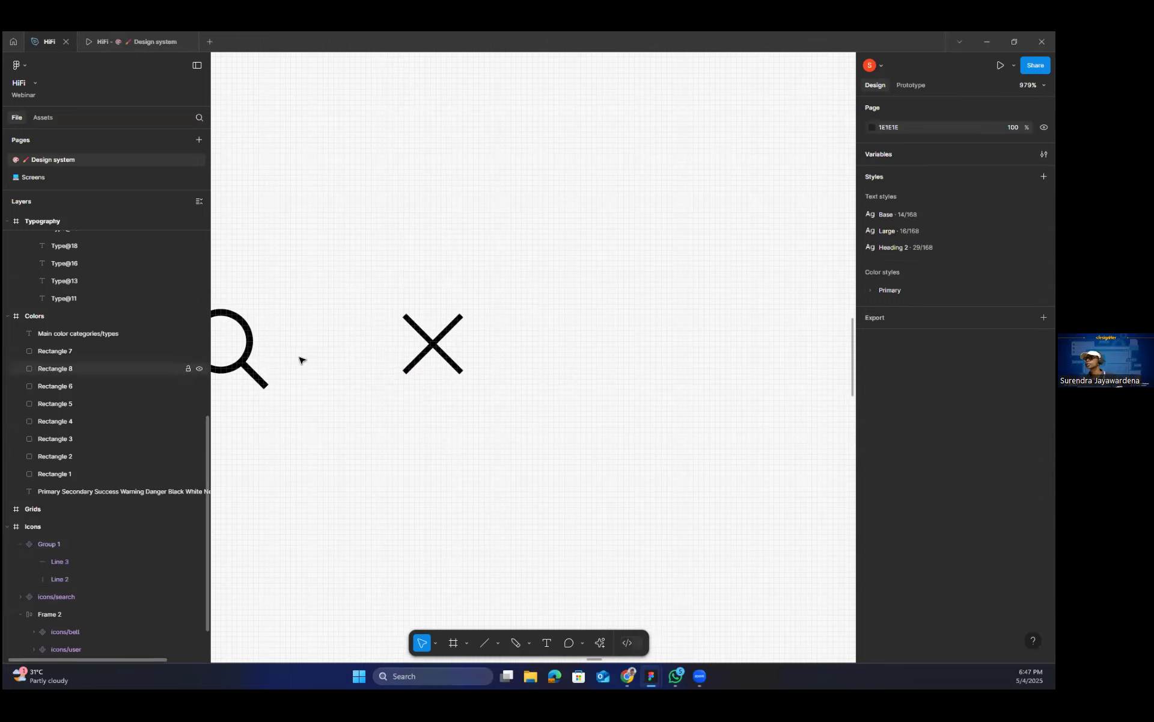
Check the available commands for the rotated X component, and delete the component.
{"action": "left_click", "coordinate": [272, 362]}
{"action": "double_click", "coordinate": [433, 348]}
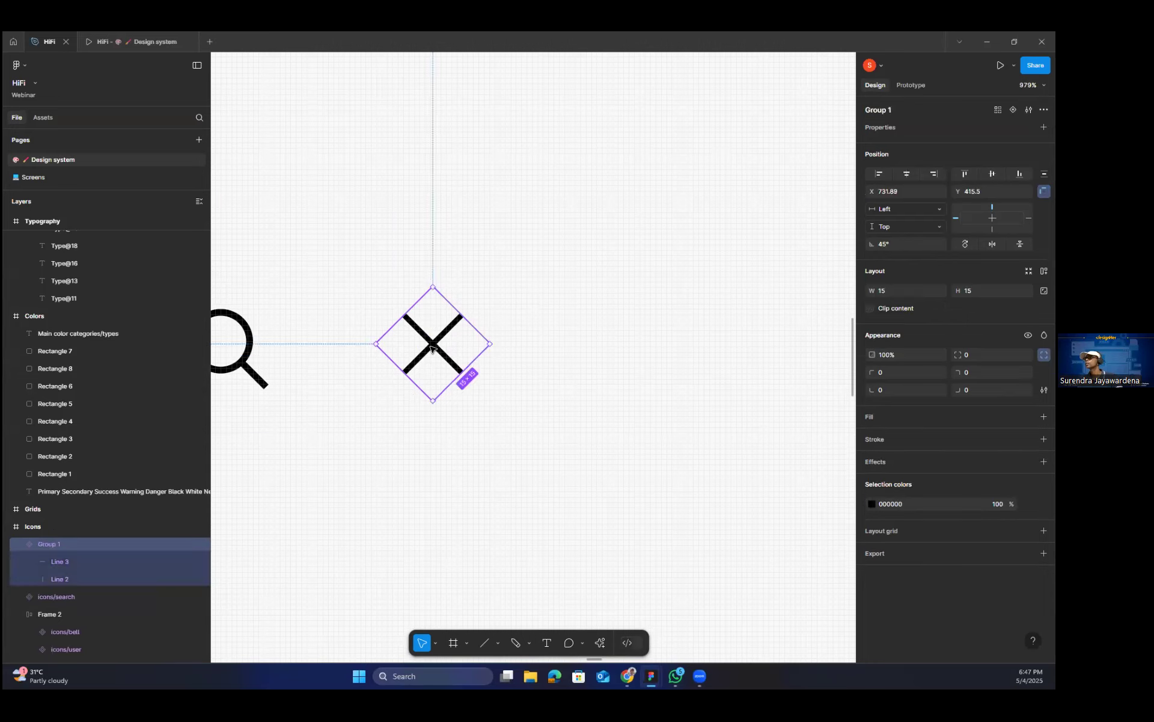
{"action": "left_click", "coordinate": [460, 369]}
{"action": "right_click", "coordinate": [461, 369]}
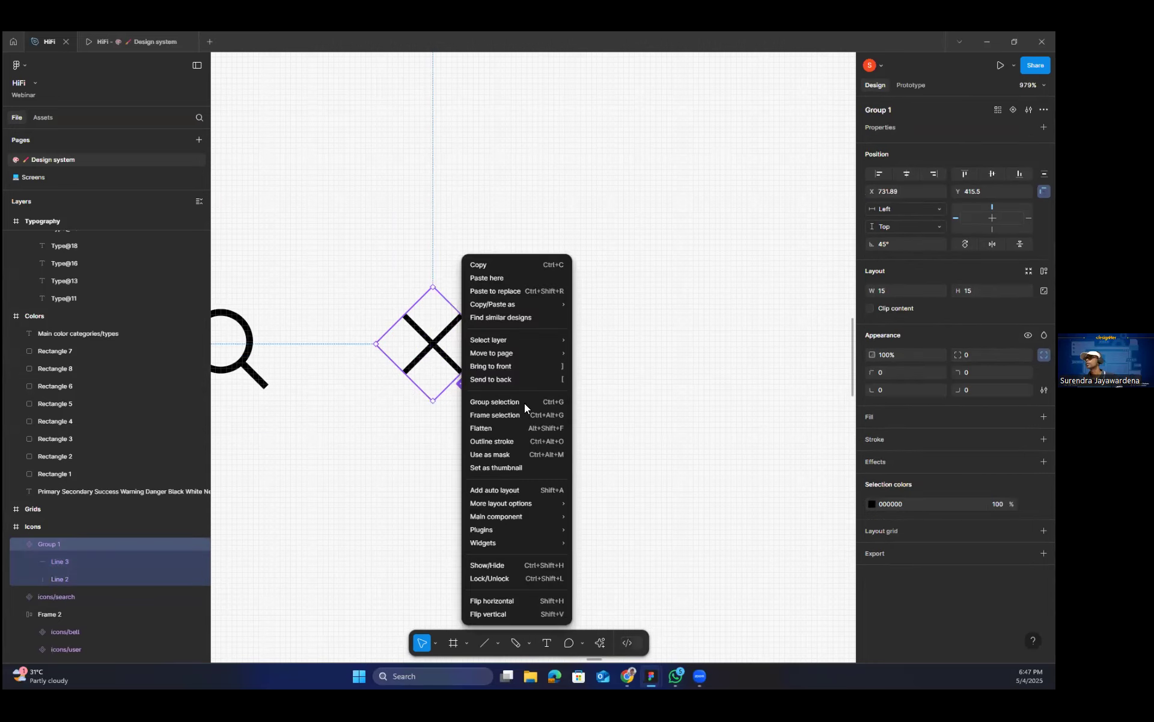
{"action": "left_click", "coordinate": [574, 406]}
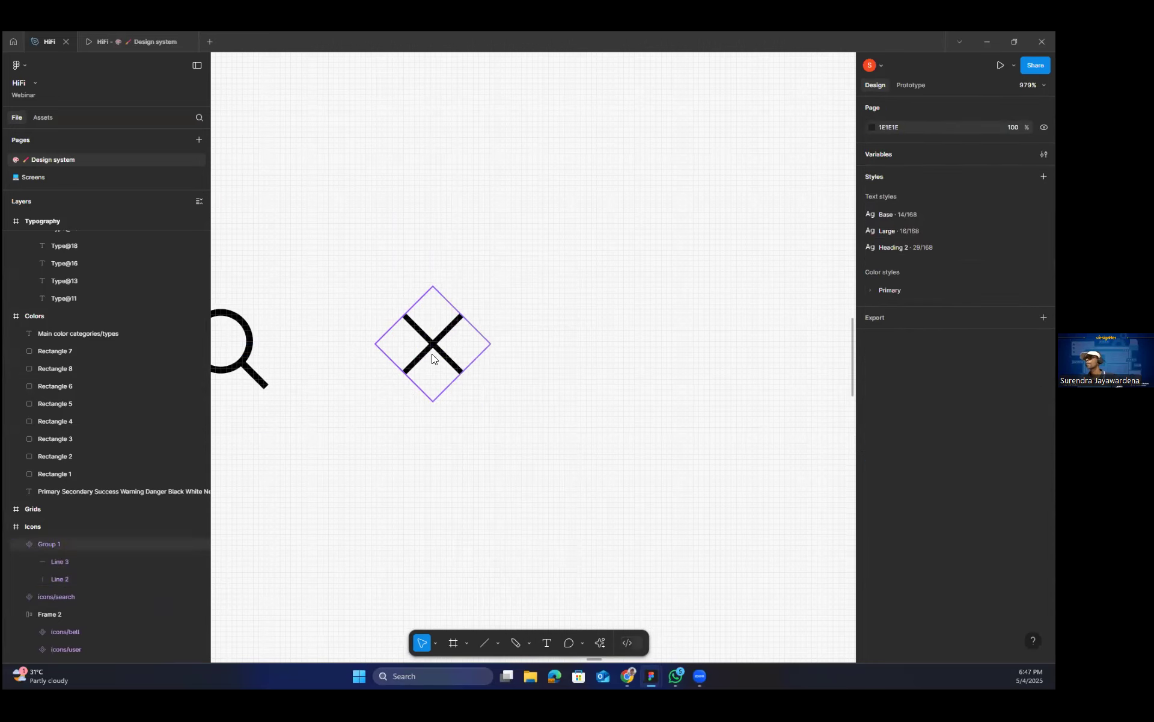
{"action": "right_click", "coordinate": [437, 359]}
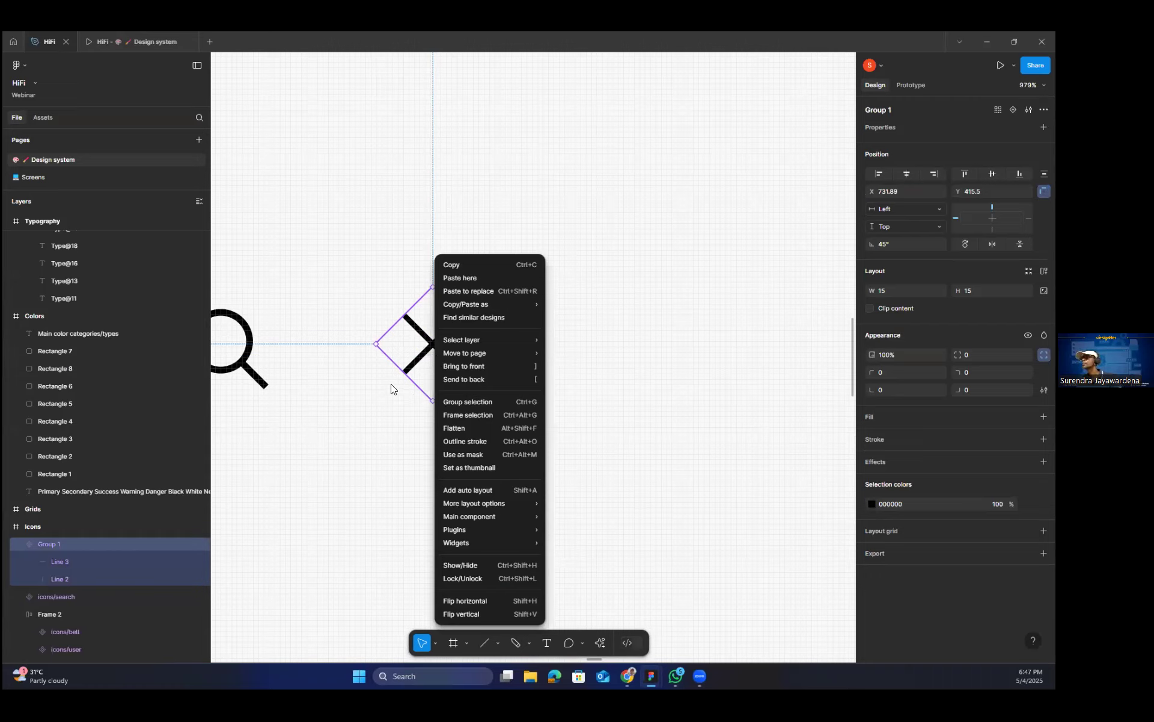
{"action": "left_click", "coordinate": [424, 324]}
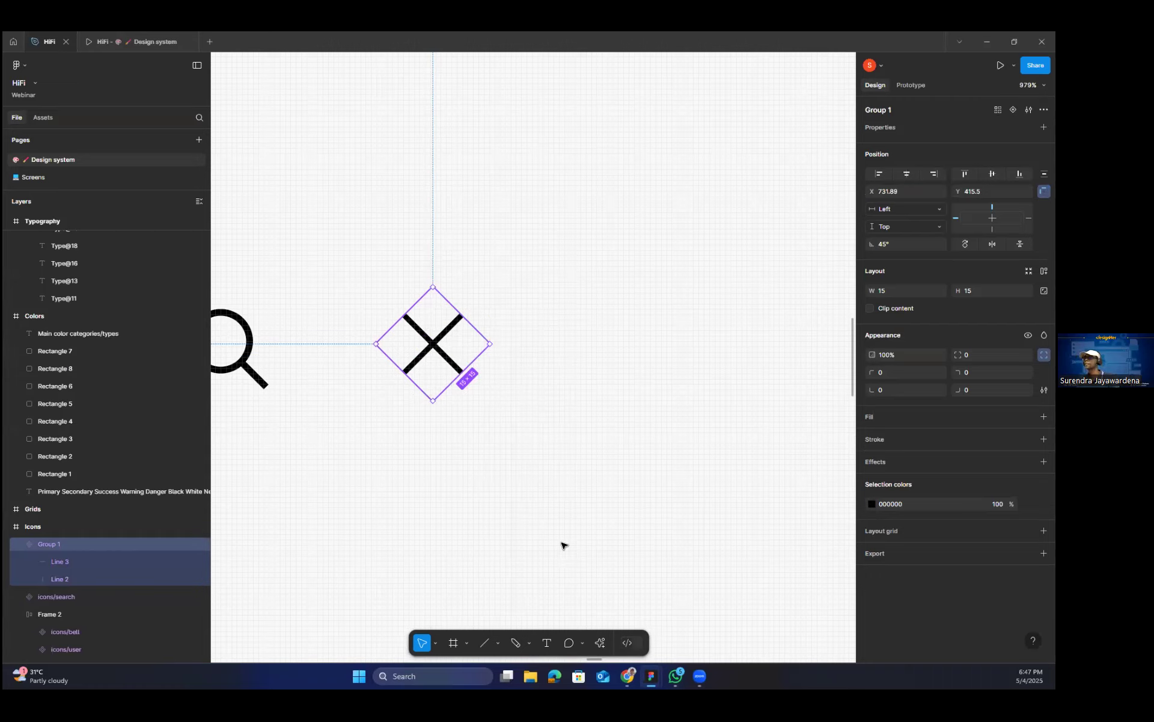
{"action": "key", "text": "Delete"}
Draw a vertical line about 15 long to the right of the search icon and place a copy beside it at X 751.
{"action": "key", "text": "l"}
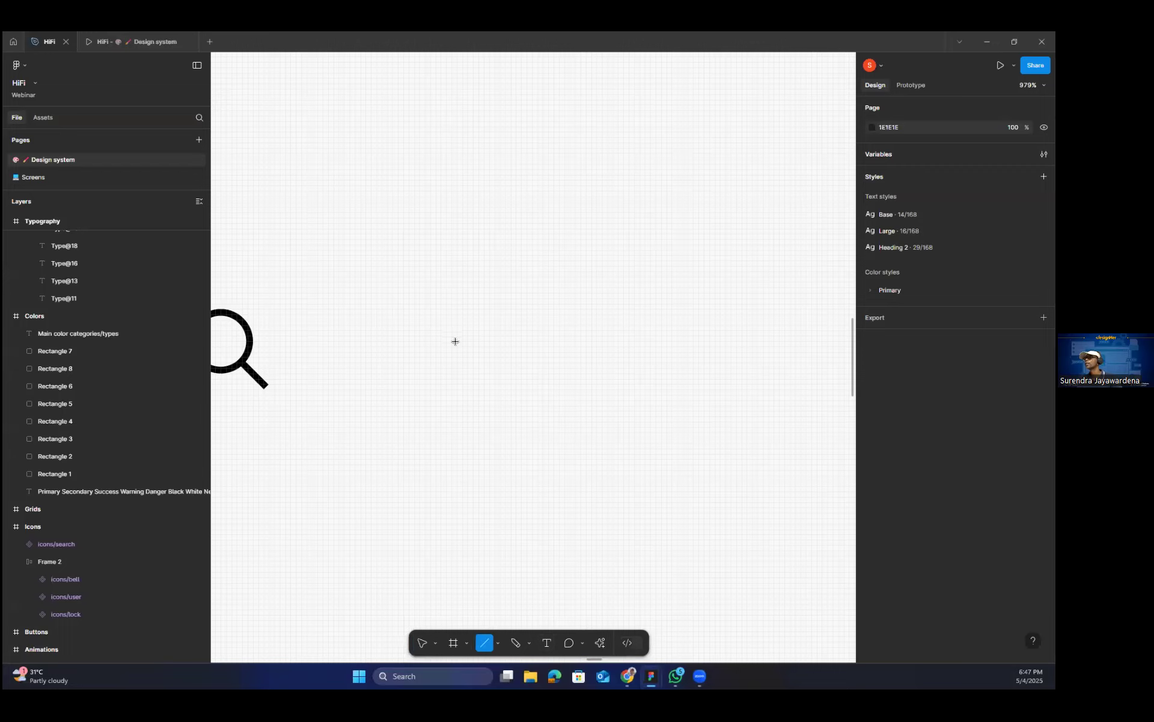
{"action": "left_click_drag", "start_coordinate": [450, 378], "coordinate": [446, 298]}
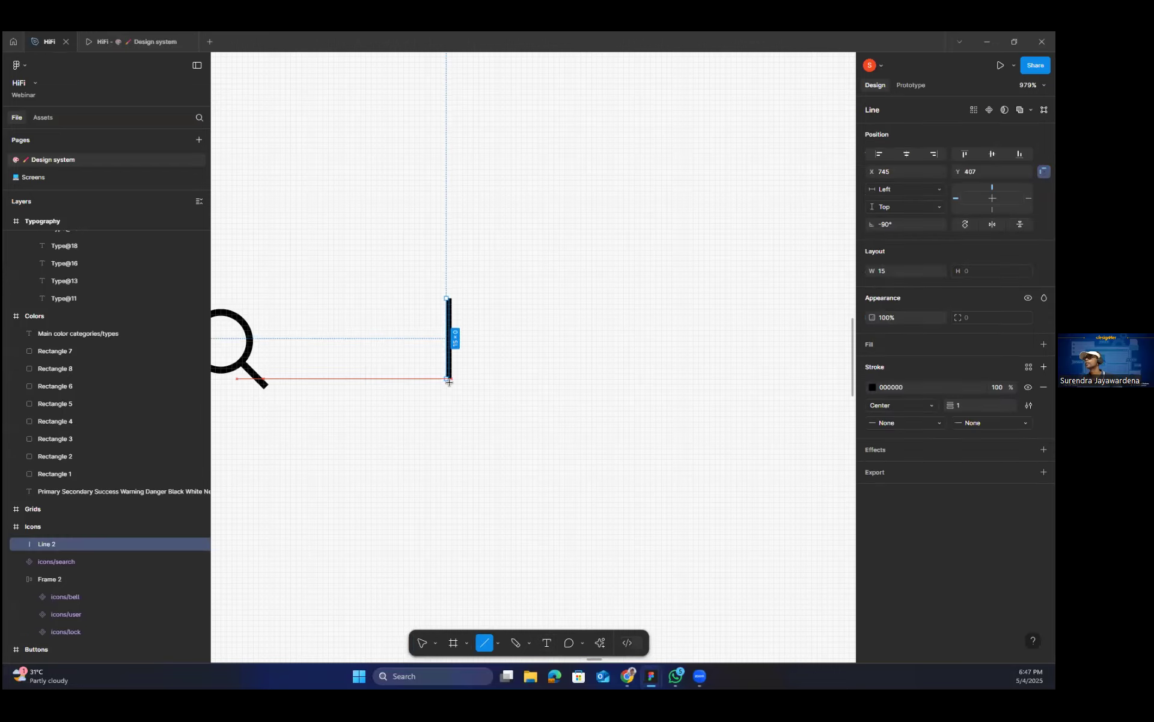
{"action": "key", "text": "v"}
{"action": "left_click", "coordinate": [440, 344]}
{"action": "left_click_drag", "start_coordinate": [449, 345], "coordinate": [482, 347]}
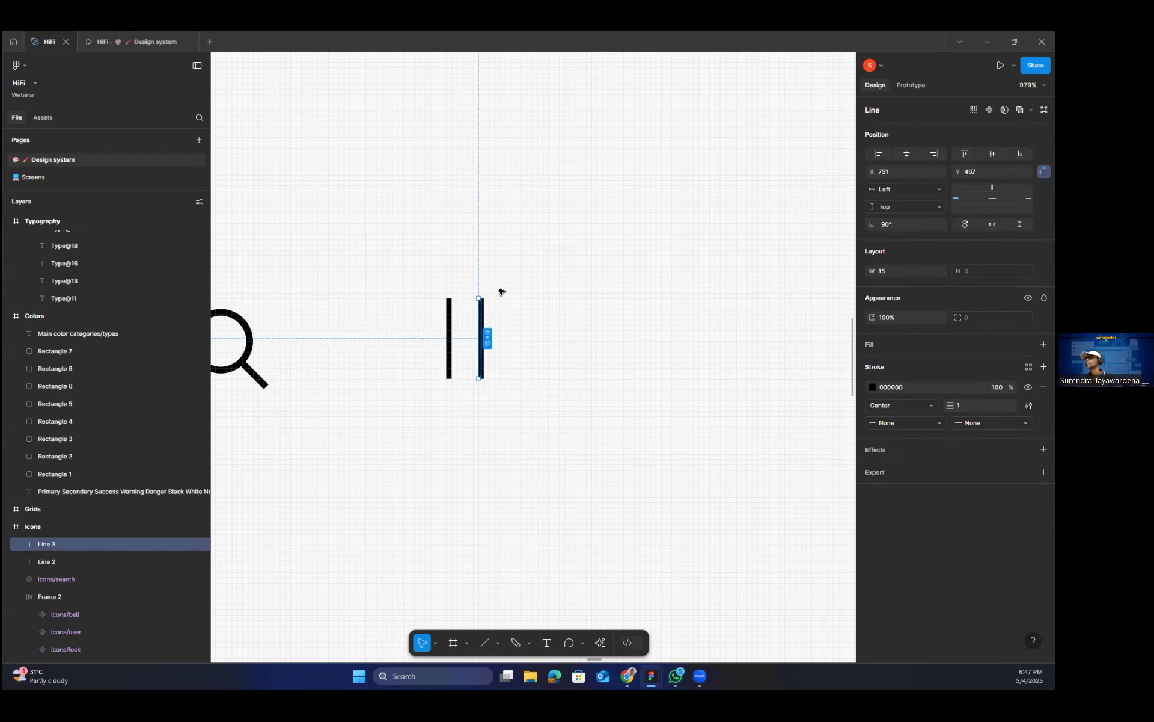
Rotate the copied line to horizontal, centered over the first, and turn both lines together diagonally into an X.
{"action": "left_click_drag", "start_coordinate": [481, 296], "coordinate": [415, 292]}
{"action": "left_click", "coordinate": [450, 320]}
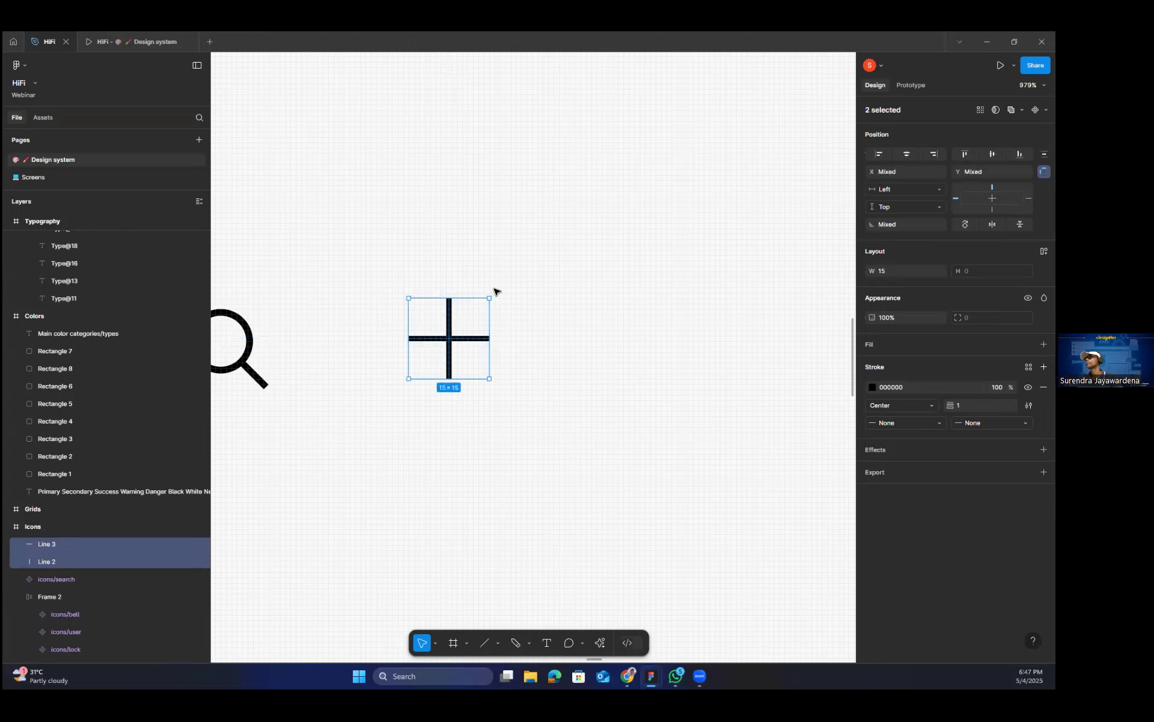
{"action": "left_click_drag", "start_coordinate": [493, 291], "coordinate": [451, 274]}
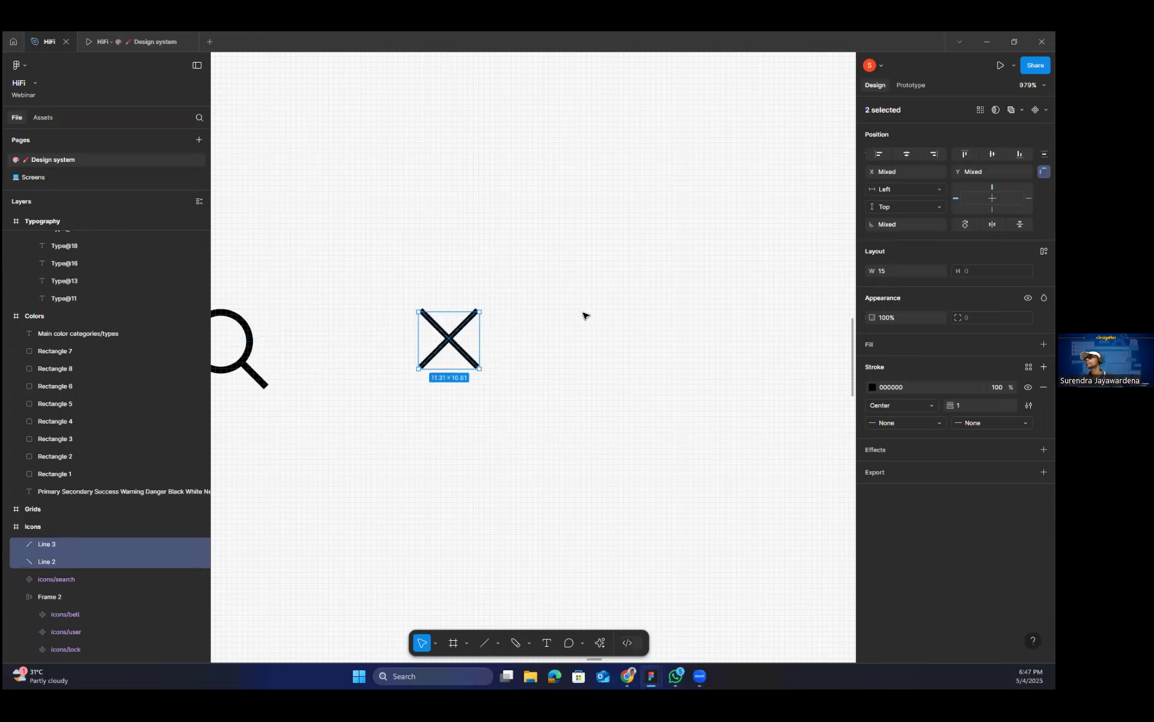
{"action": "left_click", "coordinate": [567, 316]}
Group the two crossed lines of the X and convert the group into a frame.
{"action": "left_click_drag", "start_coordinate": [526, 420], "coordinate": [404, 279]}
{"action": "key", "text": "ctrl+g"}
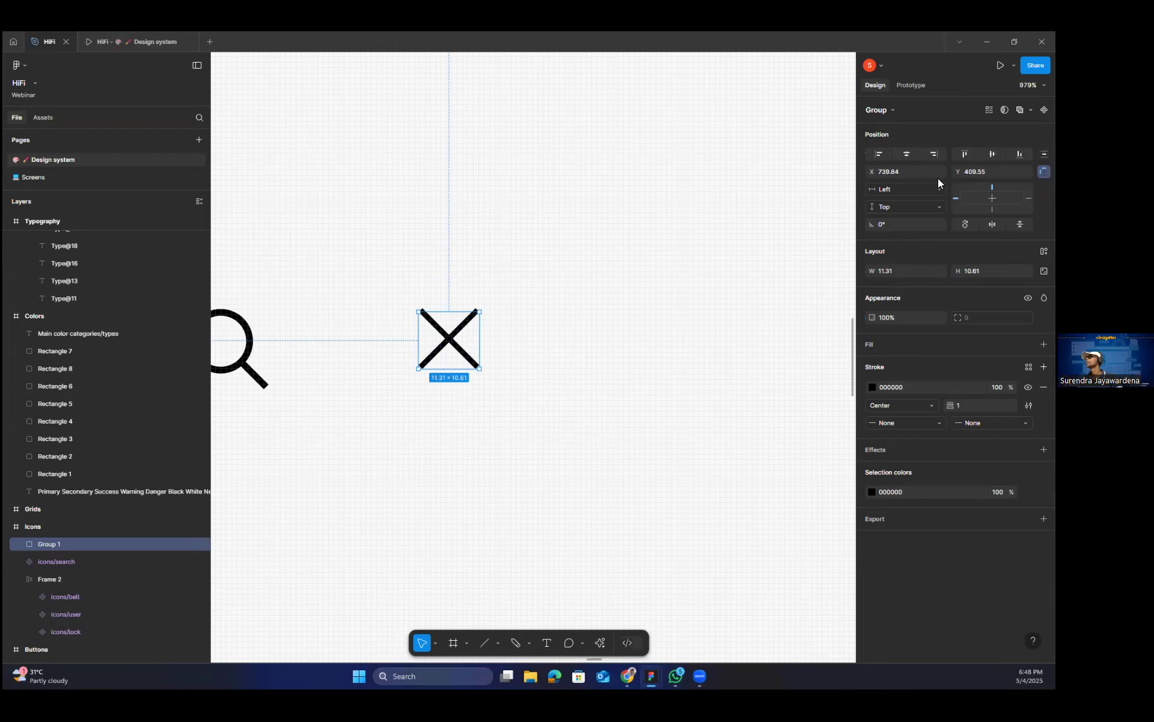
{"action": "left_click", "coordinate": [890, 111]}
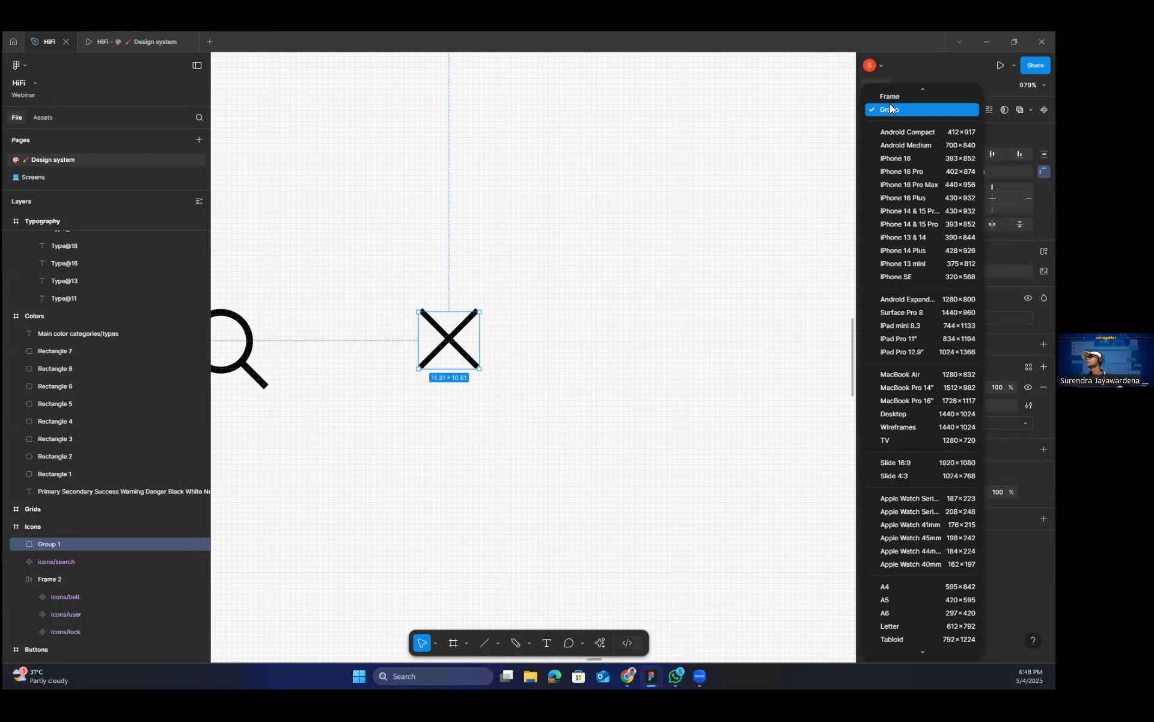
{"action": "left_click", "coordinate": [890, 97]}
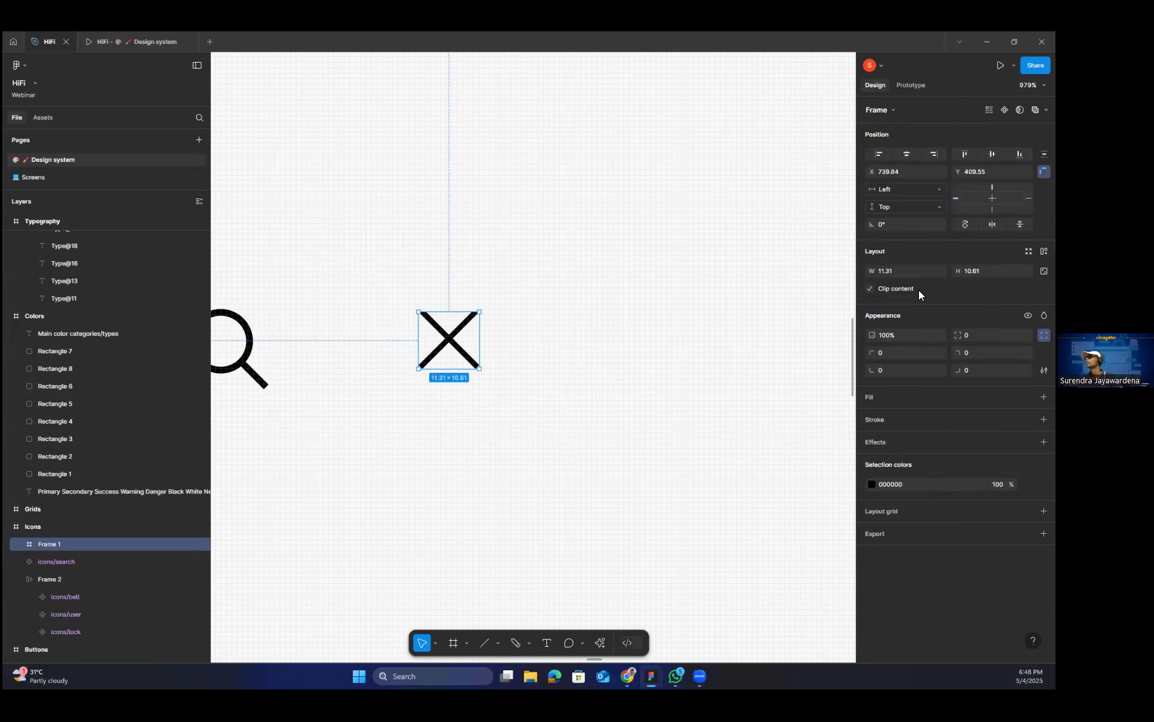
Set the X icon frame's width and height to 24 each.
{"action": "left_click", "coordinate": [905, 273]}
{"action": "type", "text": "2"}
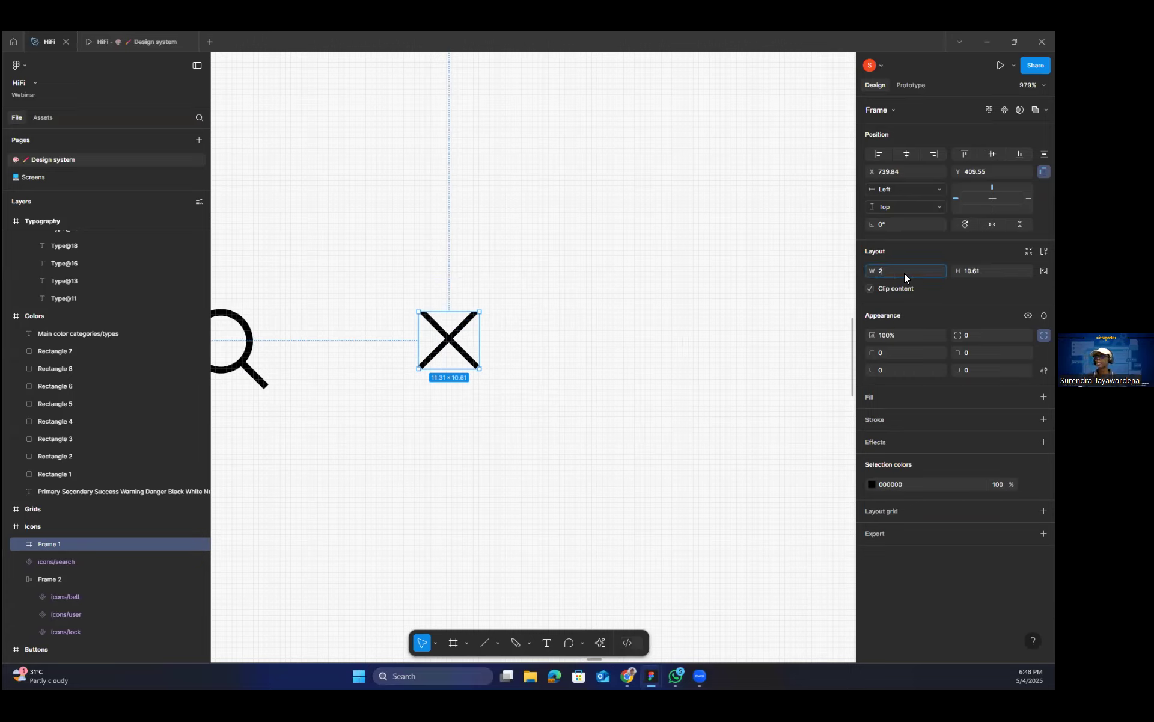
{"action": "type", "text": "4"}
{"action": "key", "text": "Tab"}
{"action": "type", "text": "24"}
{"action": "key", "text": "Return"}
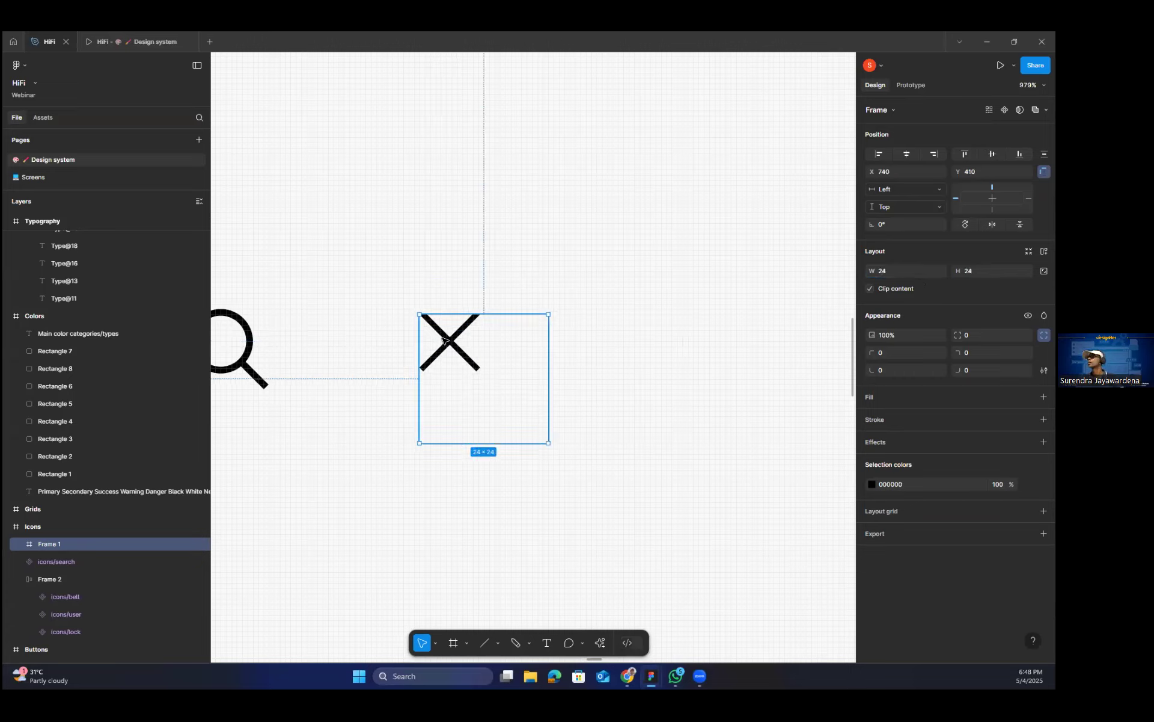
Center the two X lines inside their frame and move the frame closer to the search icon, at X 718, Y 404.
{"action": "left_click", "coordinate": [460, 338]}
{"action": "left_click", "coordinate": [458, 336], "text": "shift"}
{"action": "left_click_drag", "start_coordinate": [458, 336], "coordinate": [410, 348]}
{"action": "left_click", "coordinate": [548, 366]}
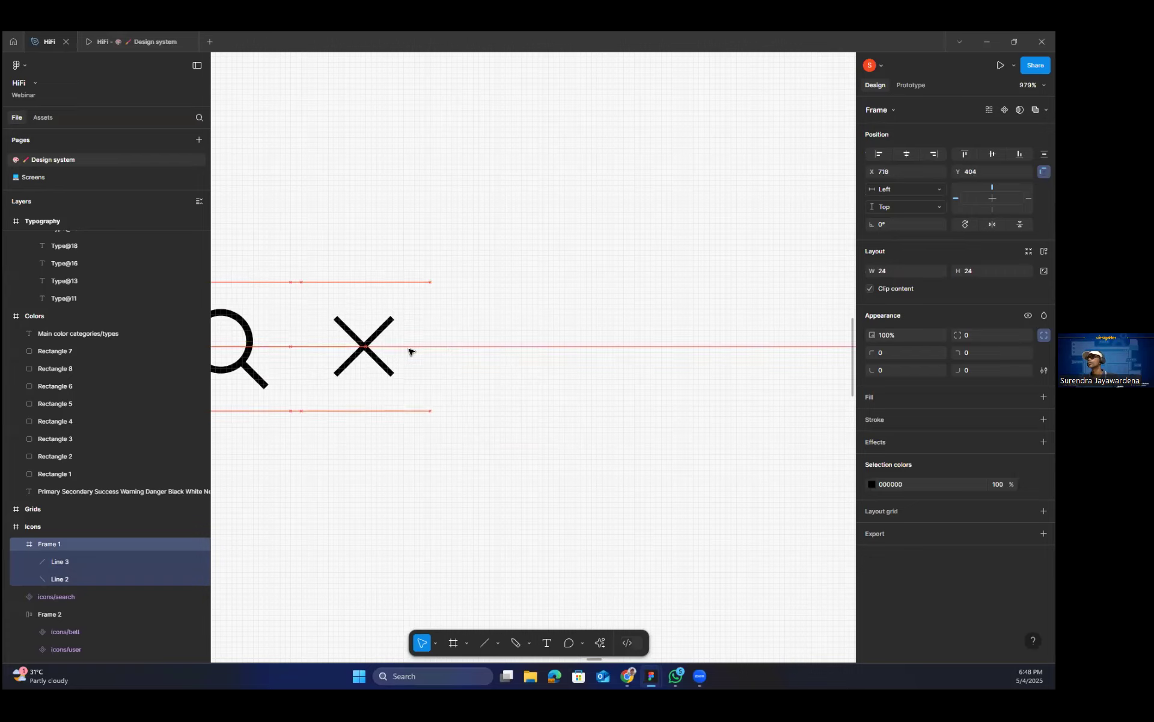
Set the stroke weight of both X lines inside the frame to 1.25.
{"action": "double_click", "coordinate": [361, 341]}
{"action": "left_click", "coordinate": [362, 345], "text": "shift"}
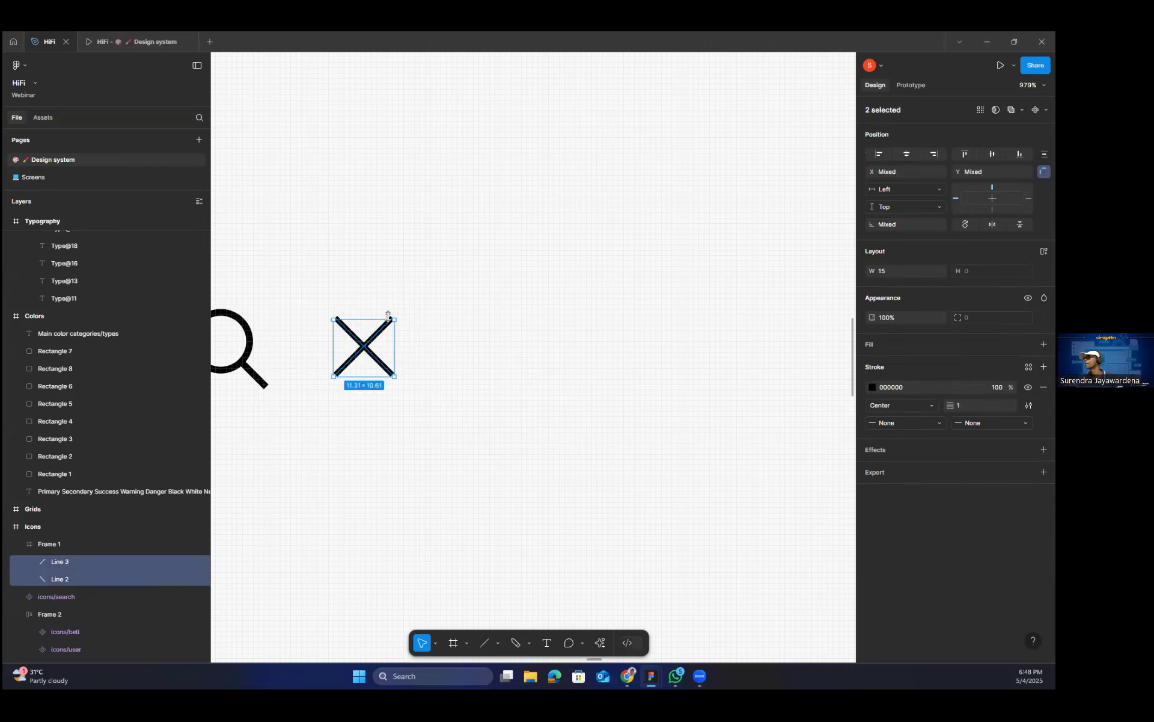
{"action": "left_click", "coordinate": [981, 406]}
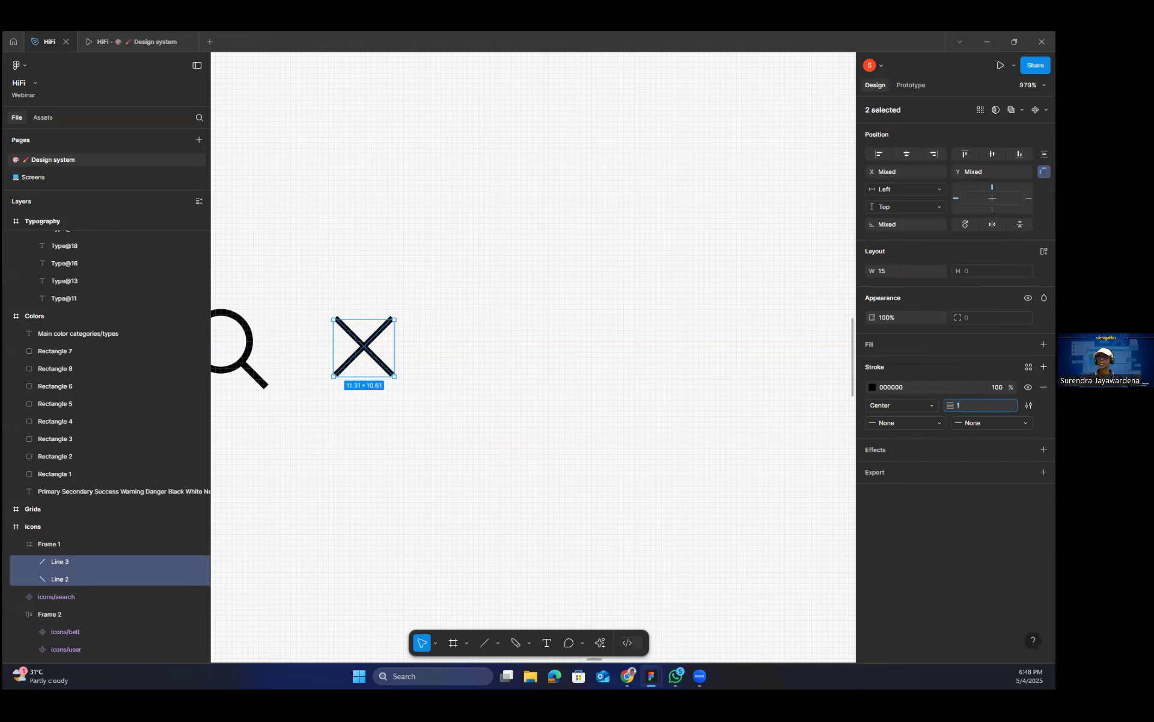
{"action": "type", "text": "1.25"}
{"action": "key", "text": "Return"}
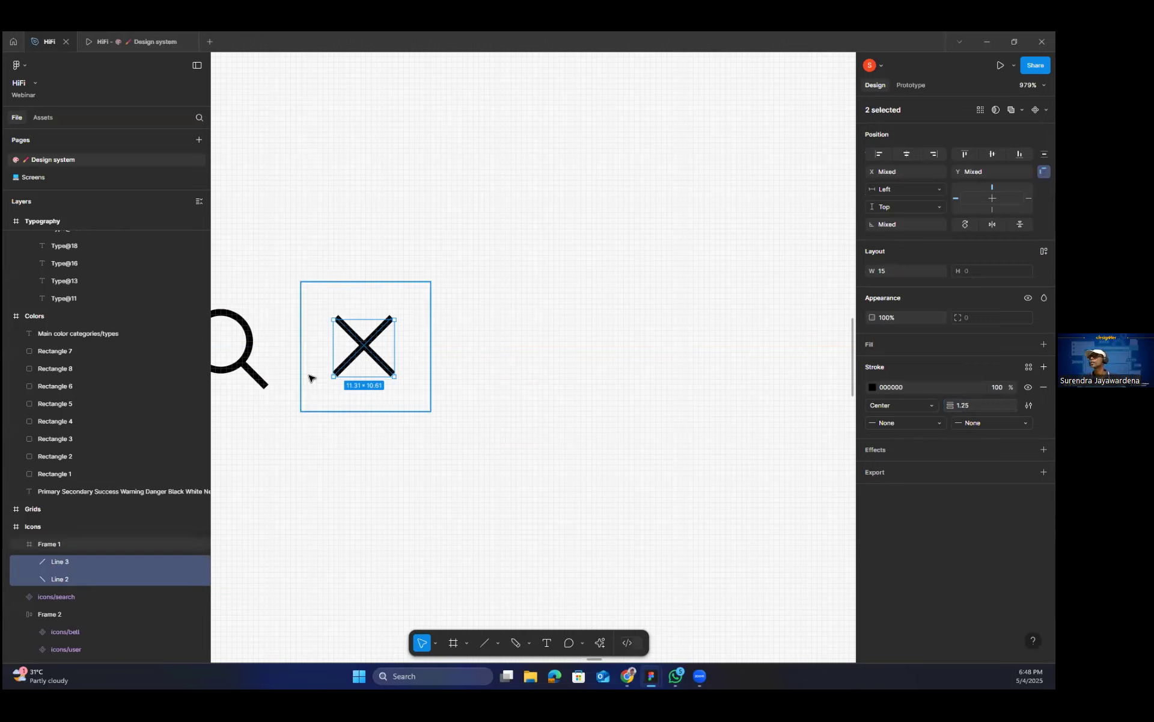
Compare the stroke weight of the search icon's handle with that of the two X lines.
{"action": "left_click", "coordinate": [260, 378]}
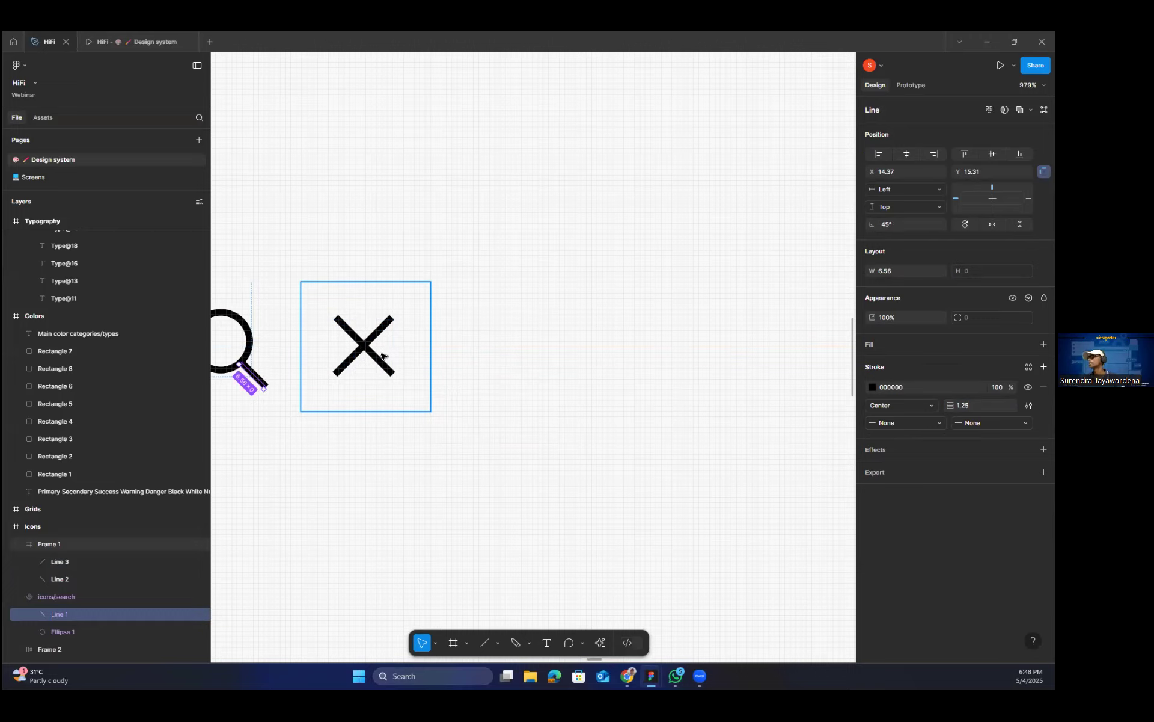
{"action": "left_click", "coordinate": [358, 355]}
{"action": "left_click", "coordinate": [359, 355]}
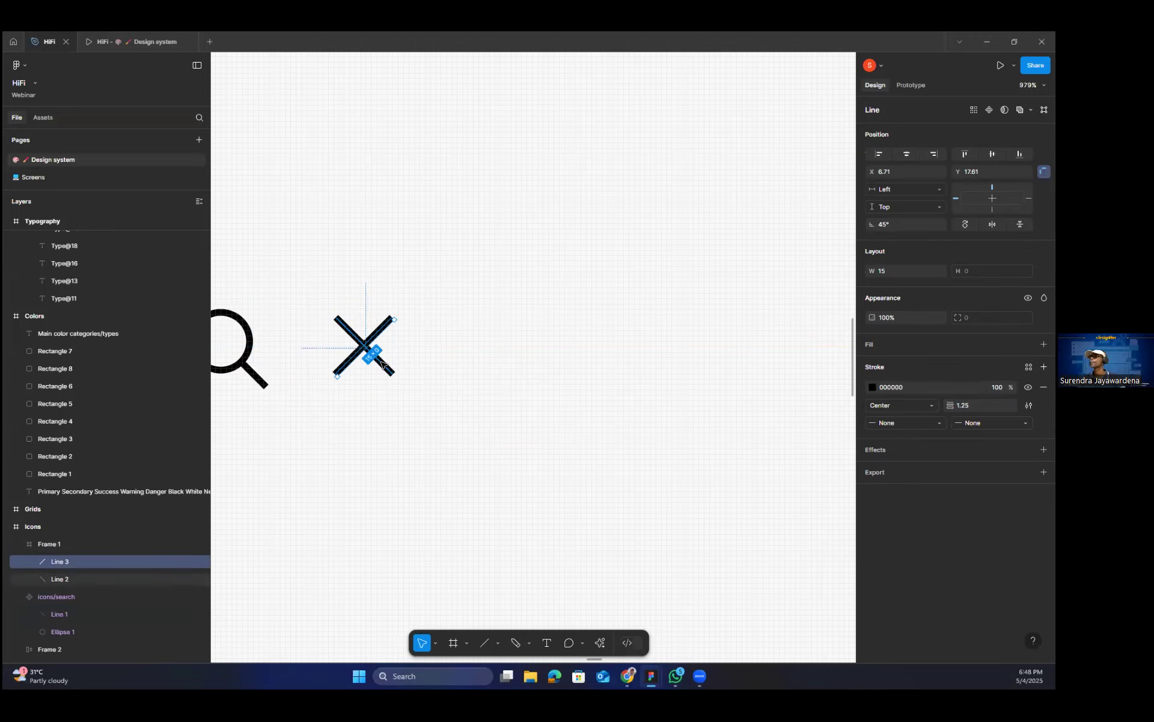
{"action": "left_click", "coordinate": [381, 363], "text": "shift"}
{"action": "left_click", "coordinate": [970, 406]}
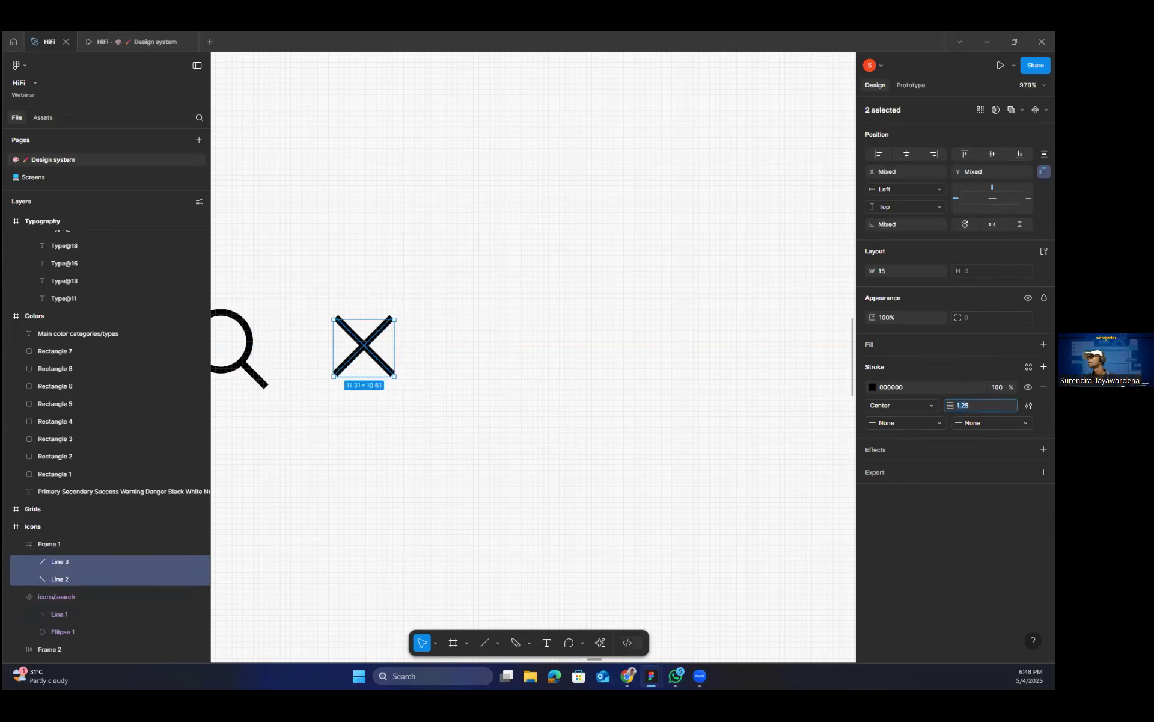
Turn the frame containing the X into a component and clear the selection.
{"action": "left_click", "coordinate": [279, 283]}
{"action": "left_click", "coordinate": [367, 325]}
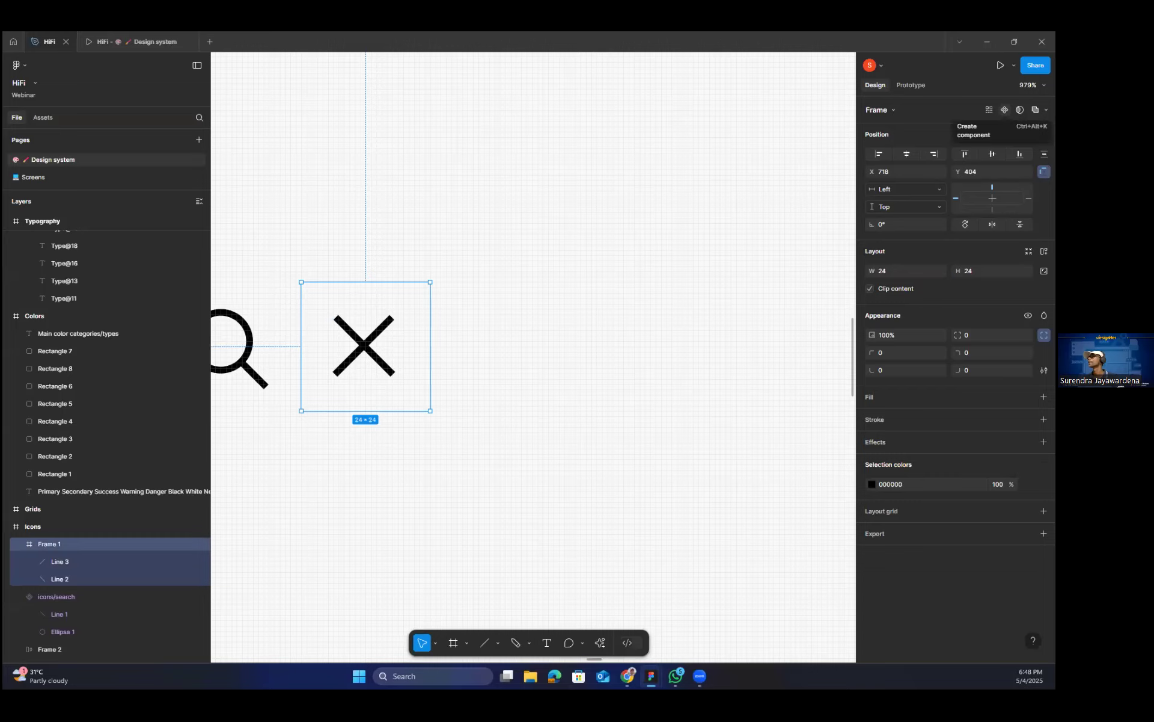
{"action": "left_click", "coordinate": [1004, 109]}
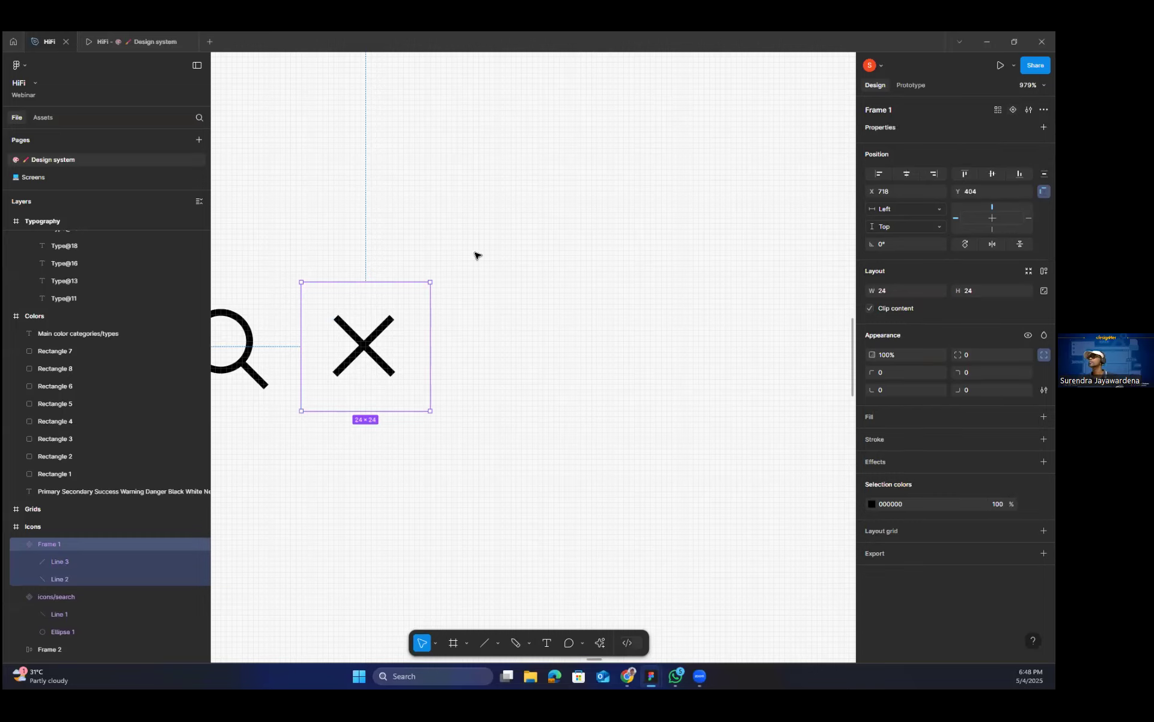
{"action": "left_click", "coordinate": [508, 262]}
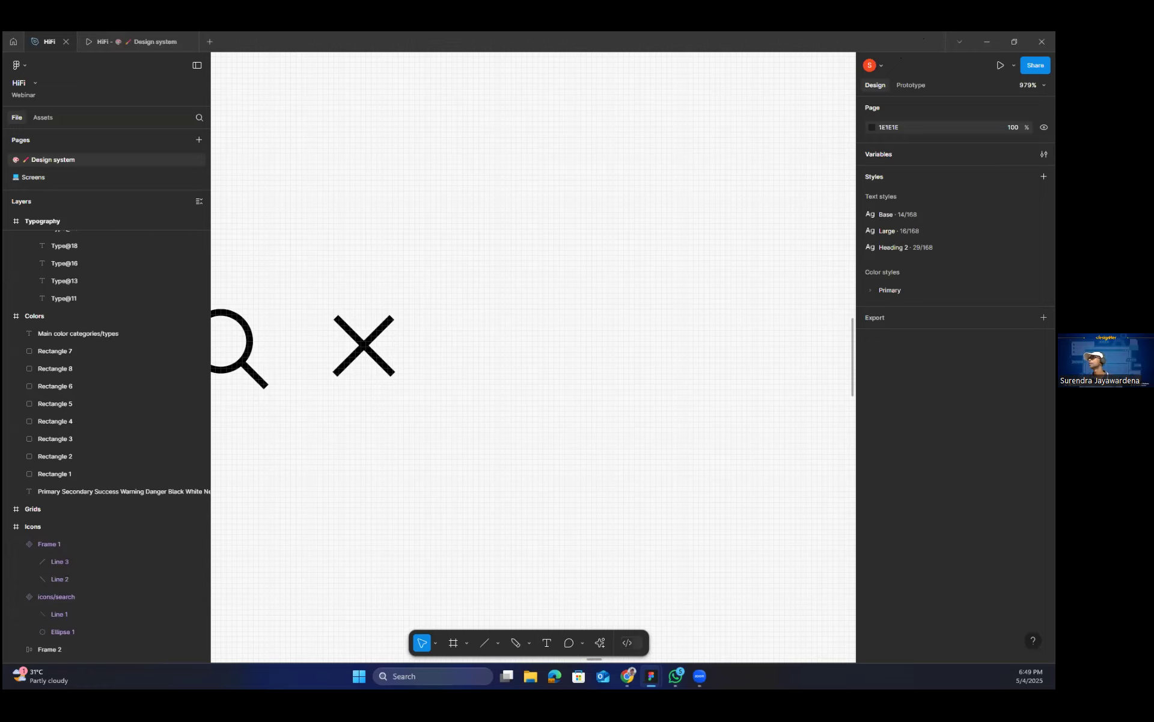
Minimize the design file and switch to the Figma Slides presentation at the 4-Point Grid System slide.
{"action": "left_click", "coordinate": [987, 42]}
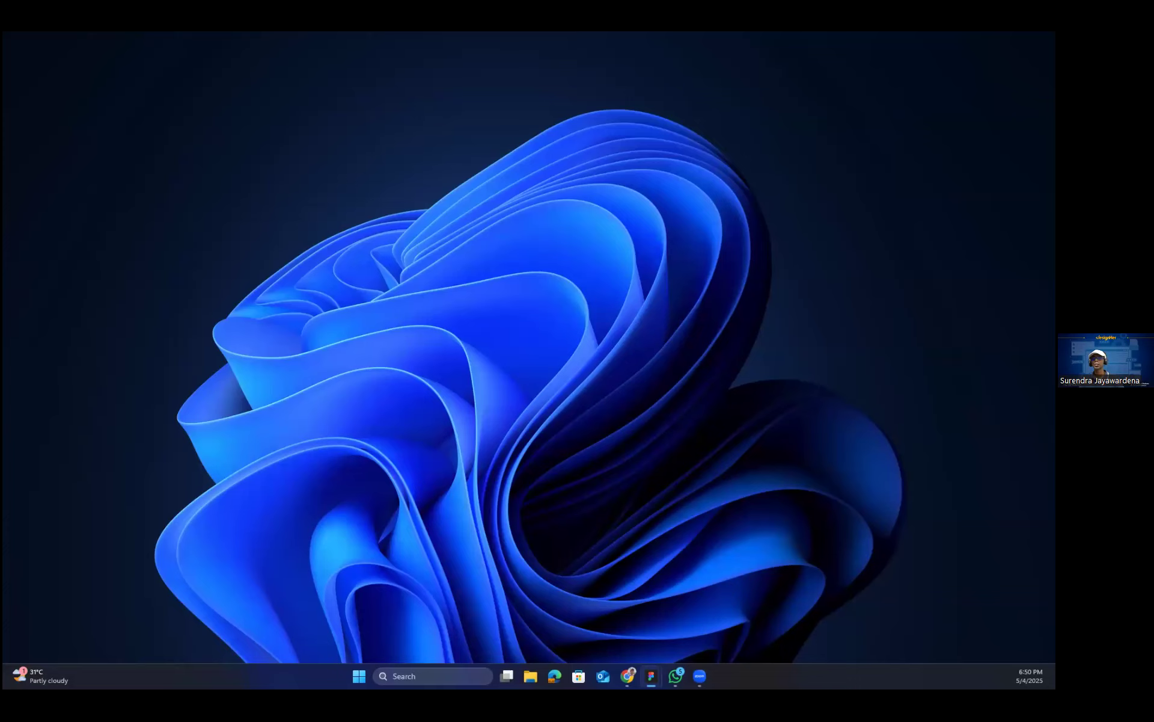
{"action": "key", "text": "alt+Tab"}
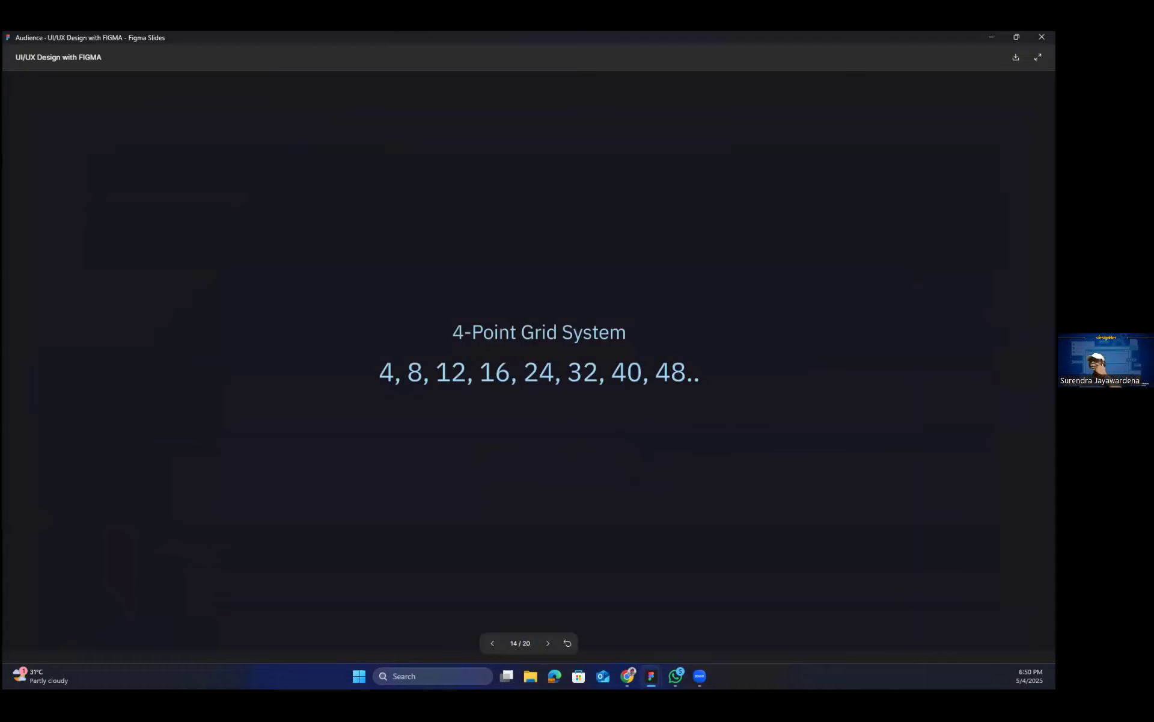
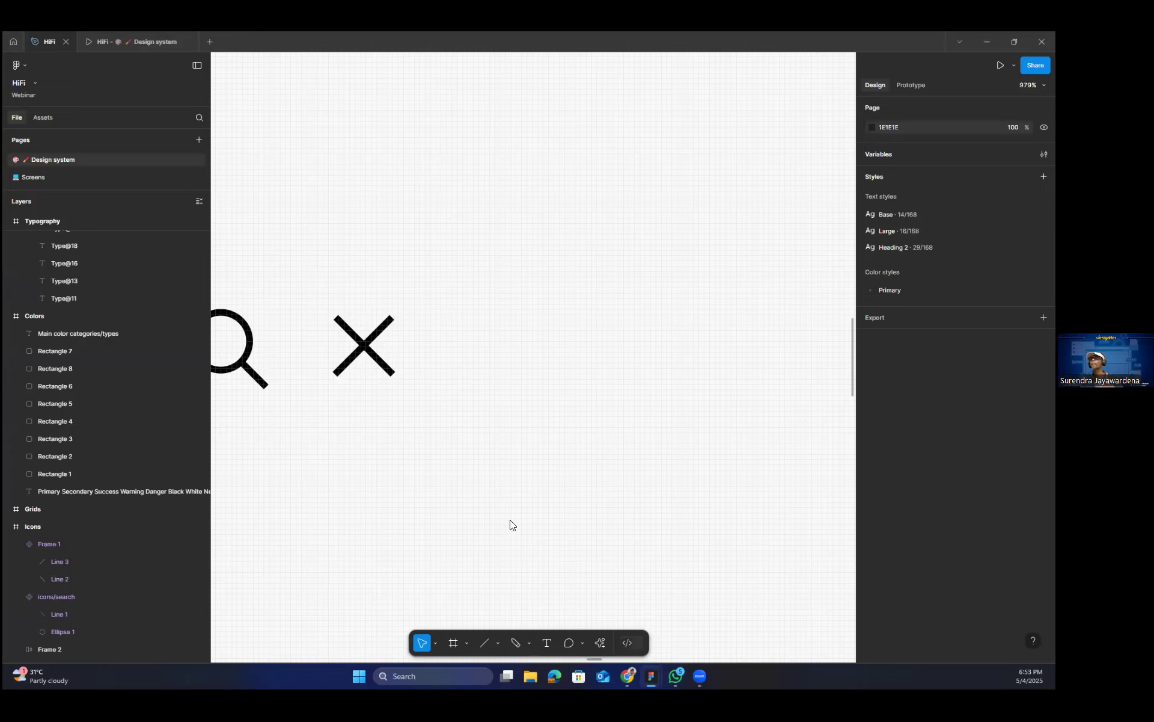
Find the empty Buttons frame in the design system file, fit it in view and clear the selection.
{"action": "scroll", "coordinate": [290, 453], "scroll_direction": "down", "scroll_amount": 1}
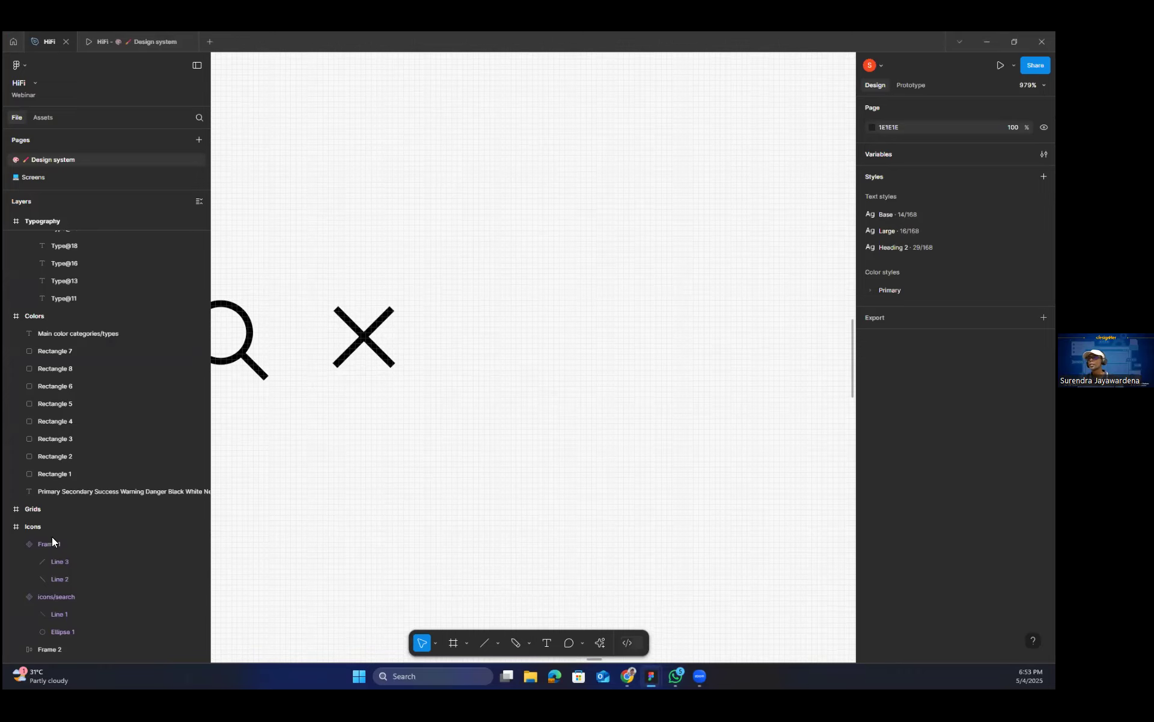
{"action": "scroll", "coordinate": [54, 523], "scroll_direction": "down", "scroll_amount": 2}
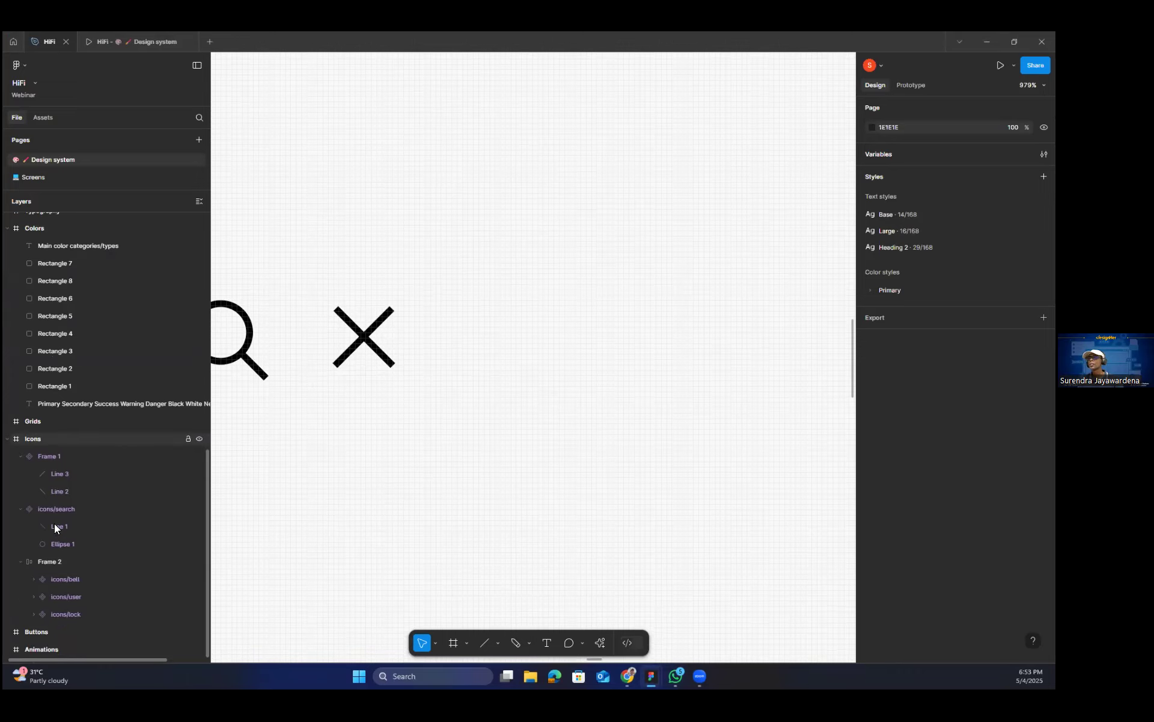
{"action": "left_click", "coordinate": [18, 630]}
{"action": "key", "text": "shift+2"}
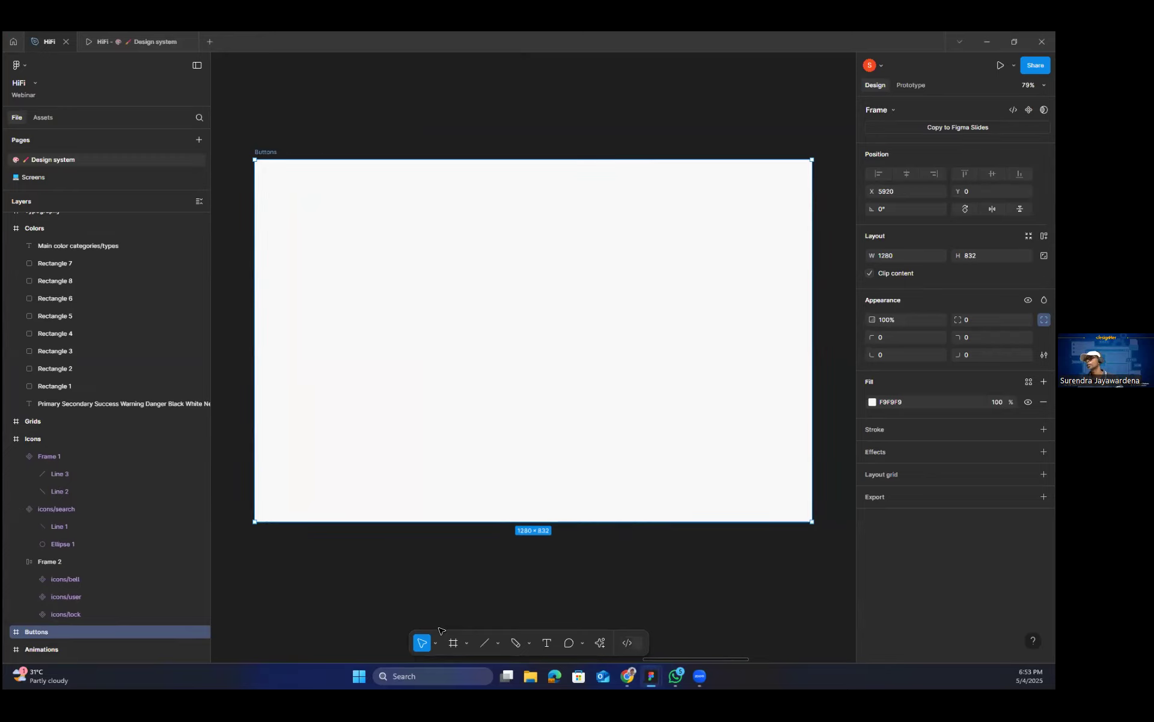
{"action": "left_click", "coordinate": [501, 625]}
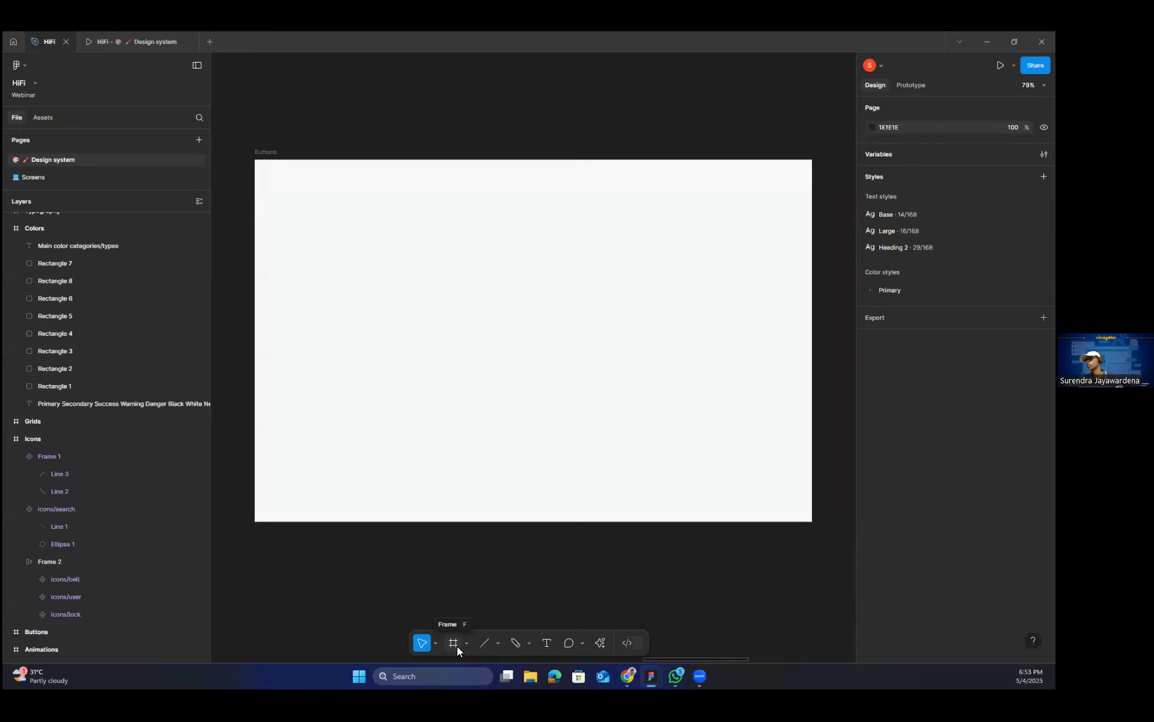
Look through the Phone and Desktop size presets offered for new frames.
{"action": "left_click", "coordinate": [454, 643]}
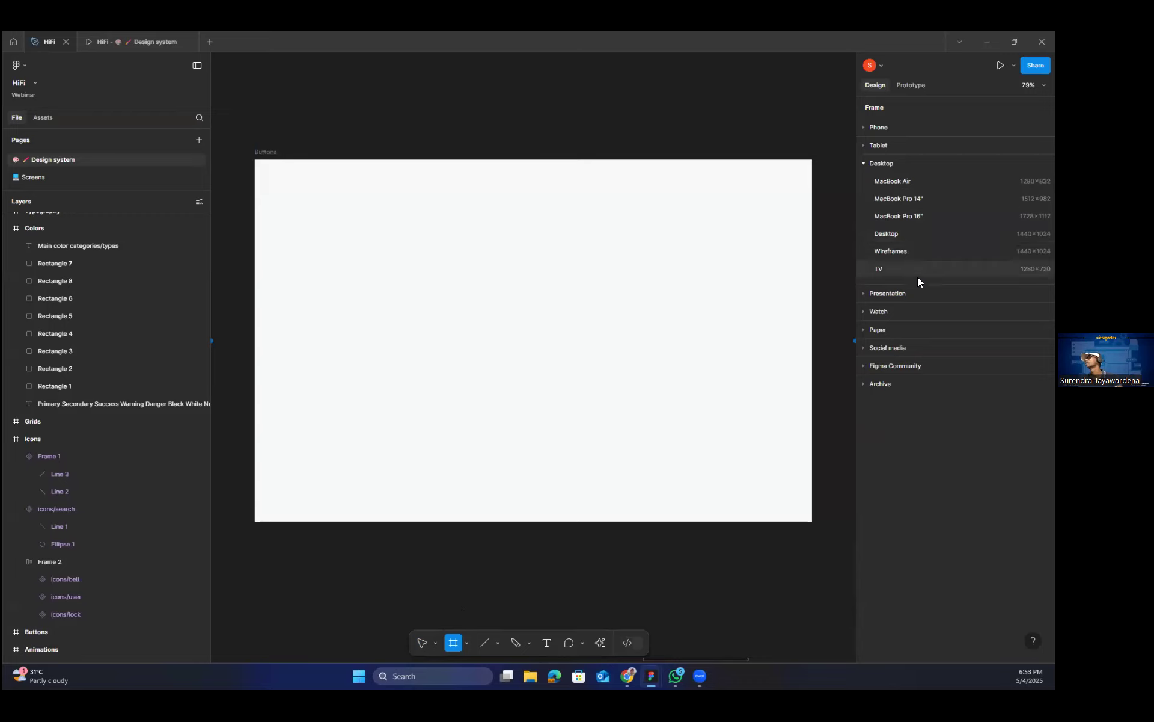
{"action": "left_click", "coordinate": [864, 127]}
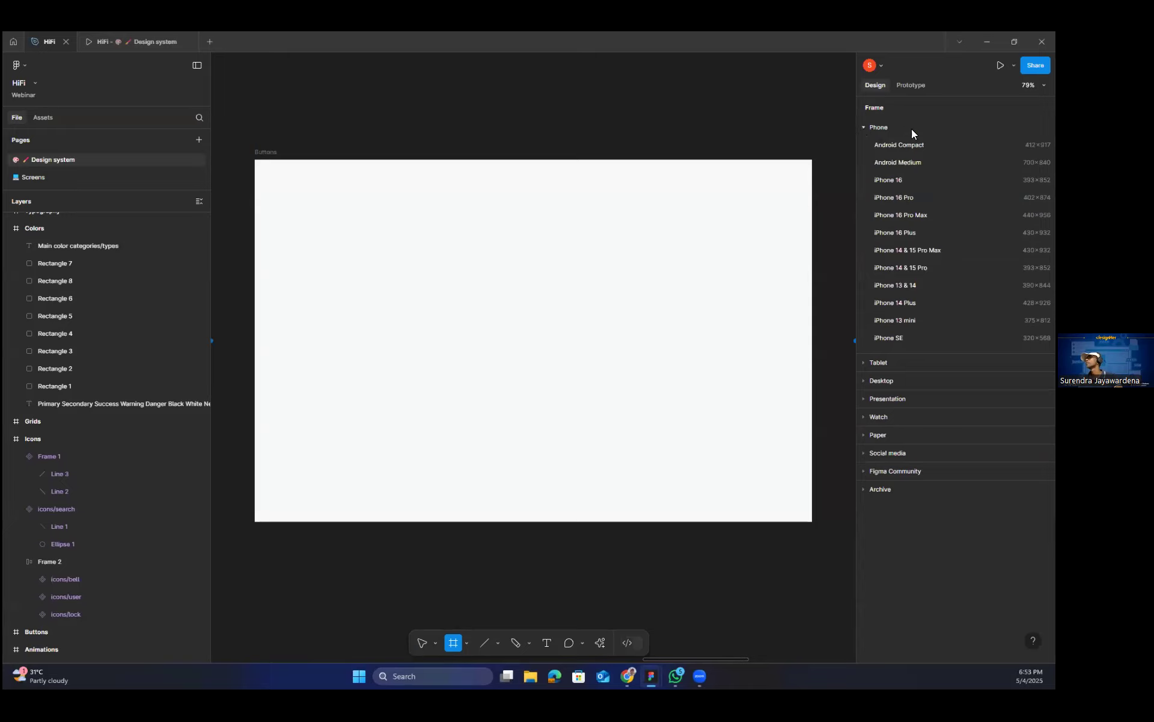
{"action": "left_click", "coordinate": [866, 380]}
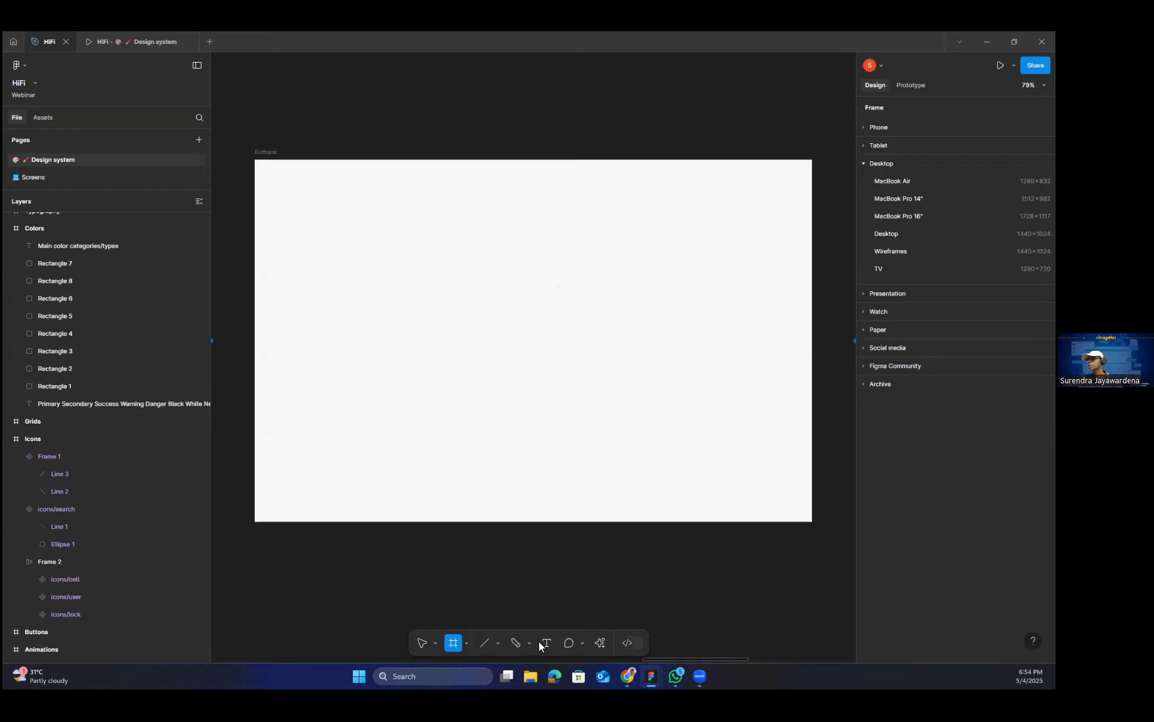
Add a text layer reading "button label" near the middle of the Buttons frame.
{"action": "key", "text": "t"}
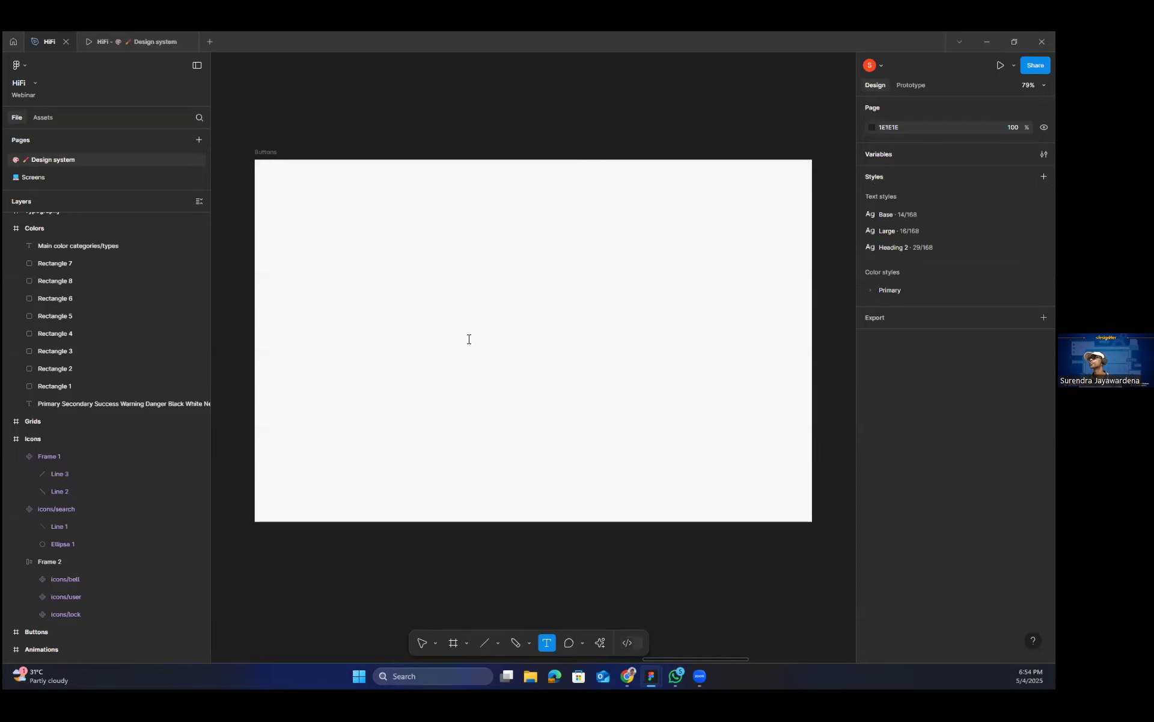
{"action": "left_click", "coordinate": [510, 382]}
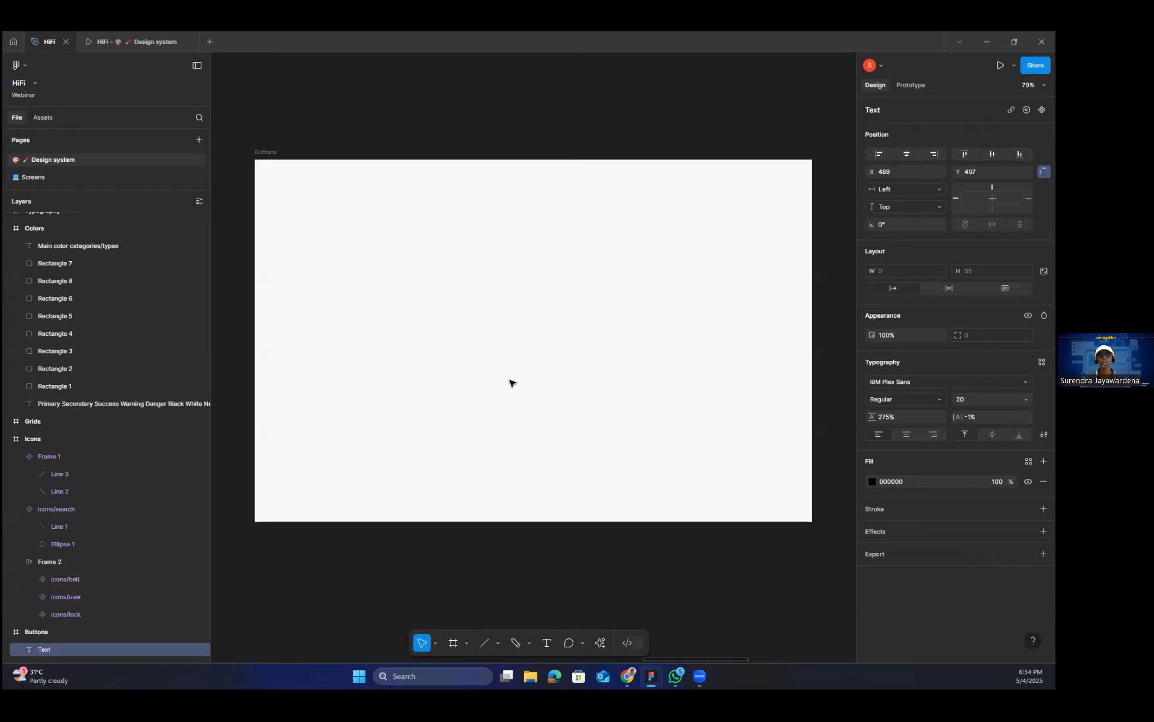
{"action": "type", "text": "button label"}
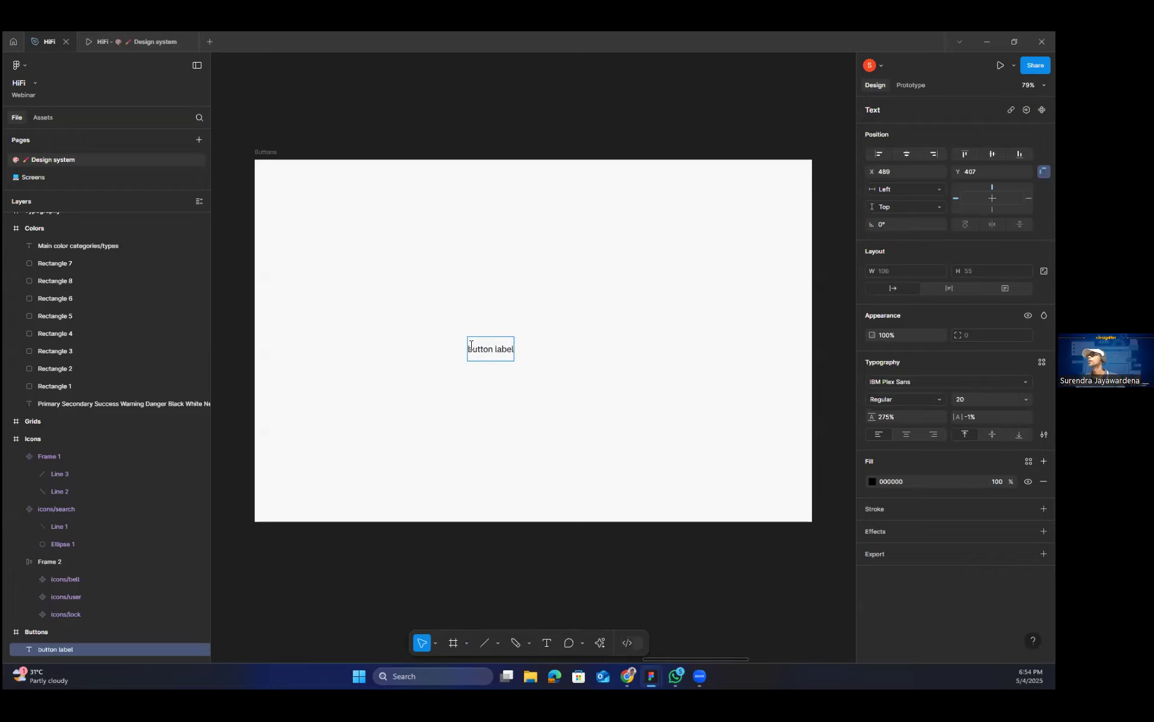
Make only the first letter of the button label text bold.
{"action": "left_click_drag", "start_coordinate": [467, 351], "coordinate": [472, 351]}
{"action": "key", "text": "ctrl+b"}
{"action": "left_click", "coordinate": [499, 374]}
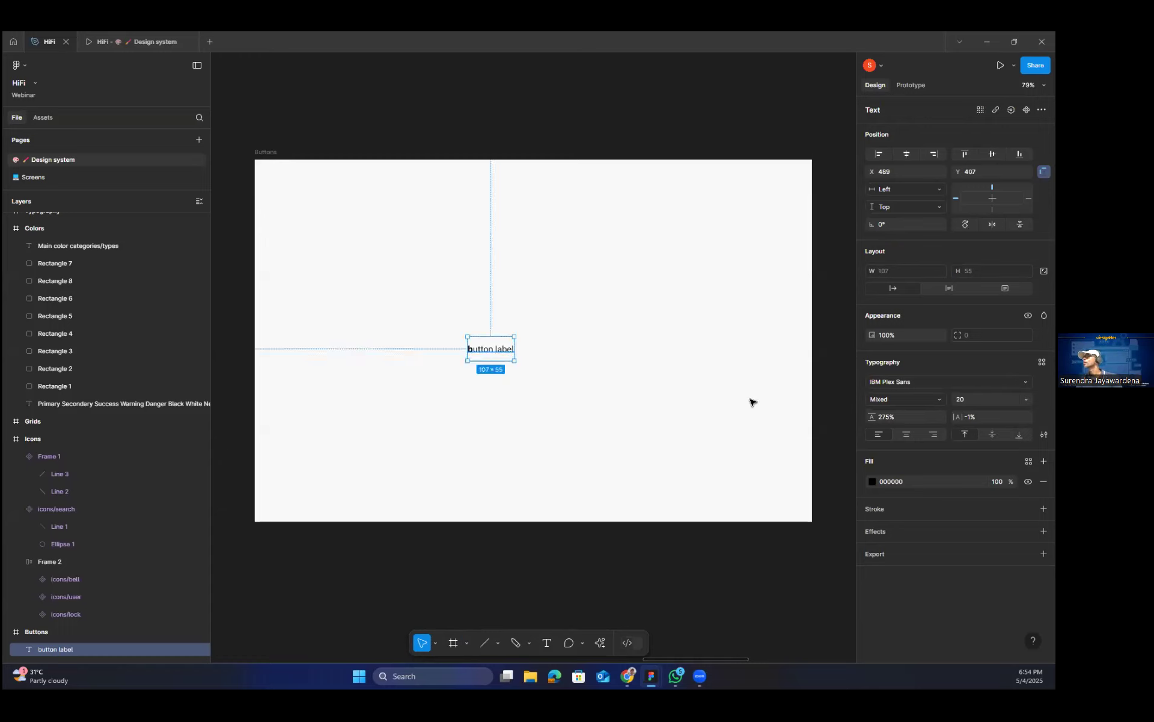
Replace the label's first letter with a capital "B" in regular weight so it reads "Button label".
{"action": "double_click", "coordinate": [473, 350]}
{"action": "left_click_drag", "start_coordinate": [473, 351], "coordinate": [464, 354]}
{"action": "type", "text": "B"}
{"action": "key", "text": "shift+Left"}
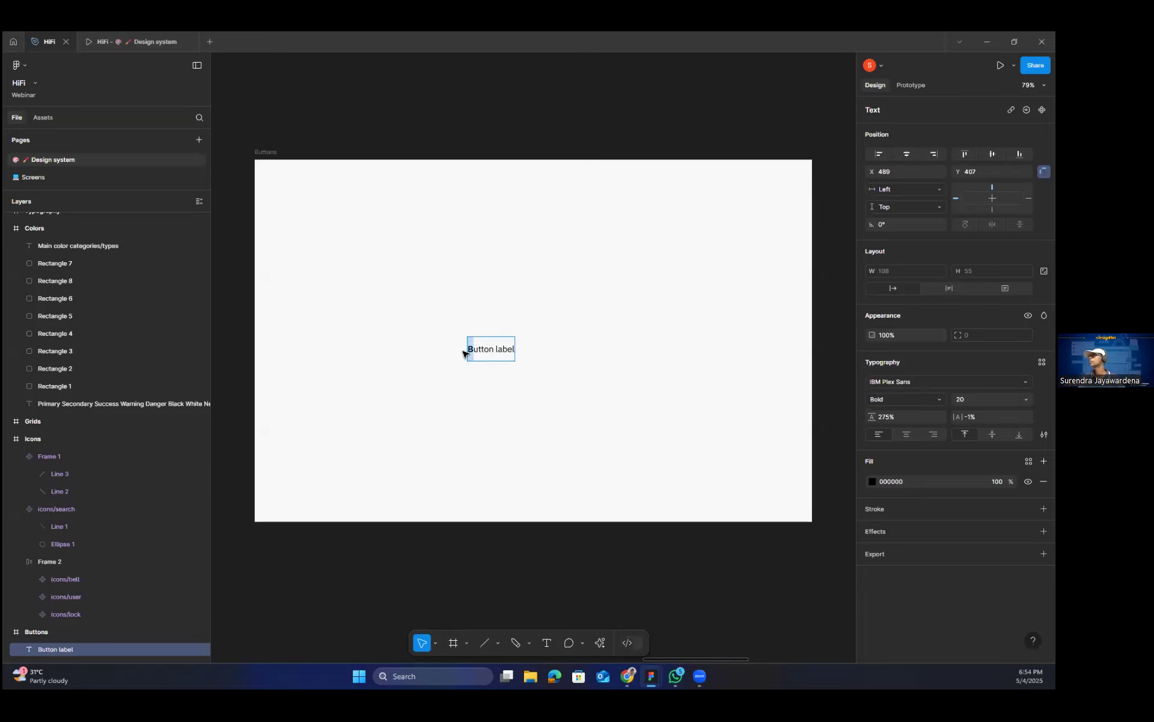
{"action": "key", "text": "ctrl+b"}
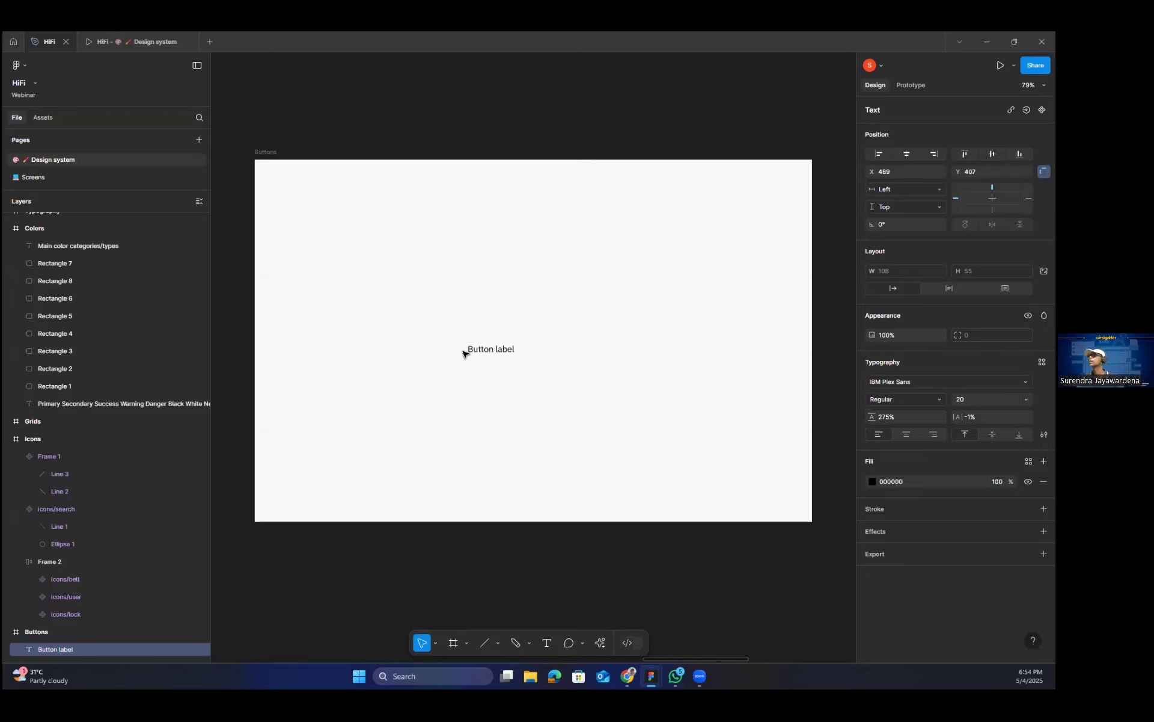
{"action": "key", "text": "Escape"}
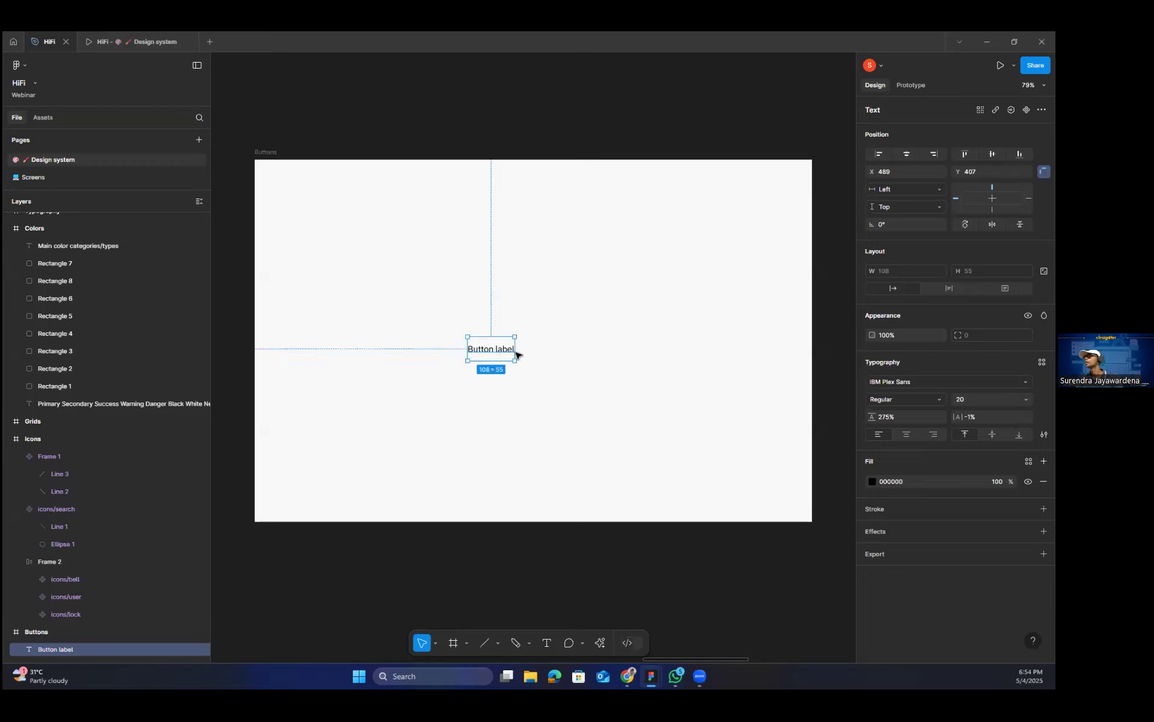
Move the label to about X 532, Y 401 and apply the Base text style to it.
{"action": "left_click_drag", "start_coordinate": [518, 354], "coordinate": [535, 351]}
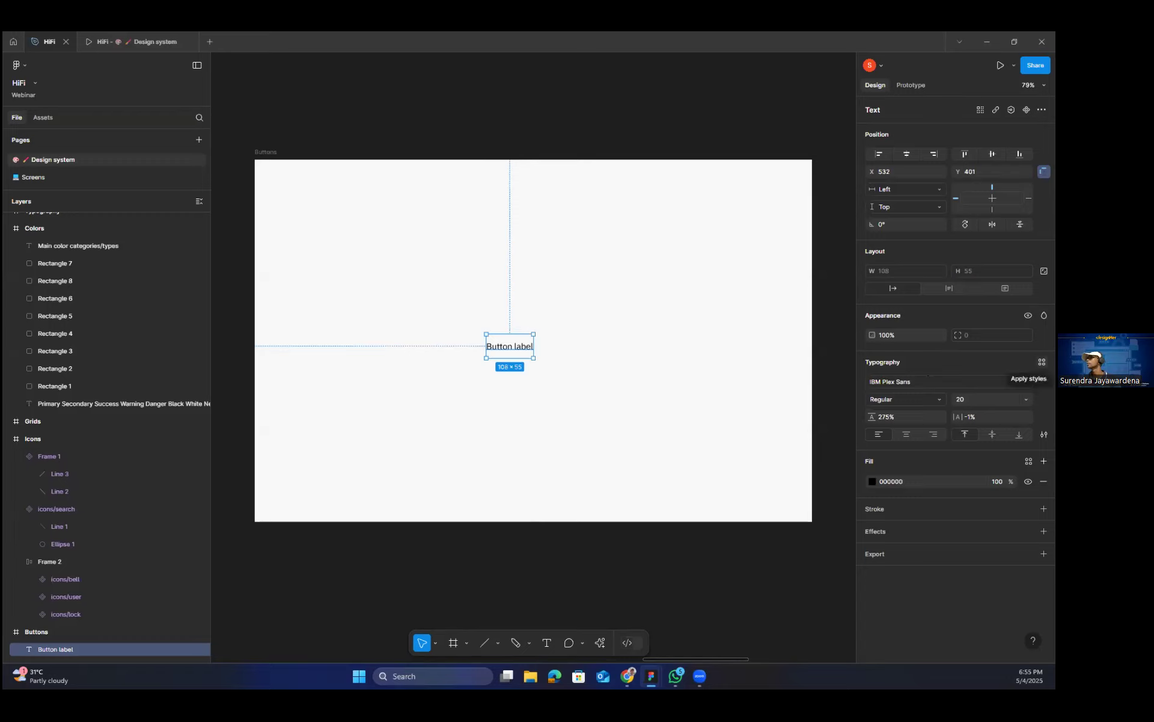
{"action": "left_click", "coordinate": [1042, 361]}
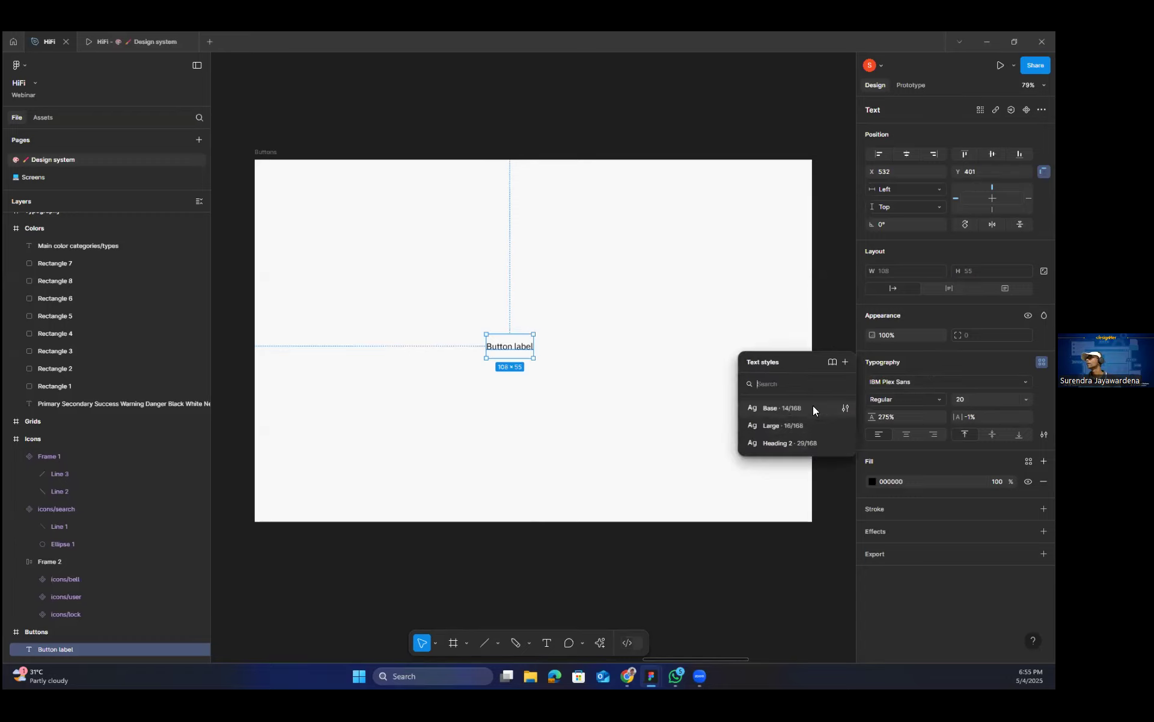
{"action": "left_click", "coordinate": [782, 410]}
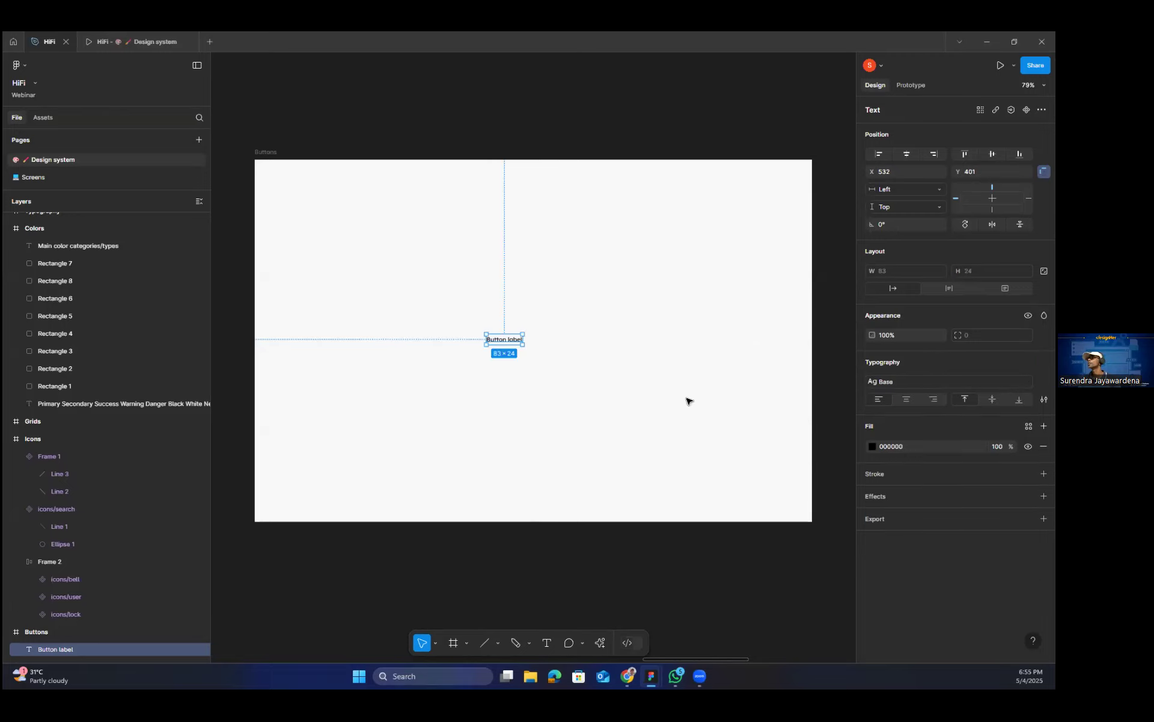
{"action": "left_click", "coordinate": [577, 364]}
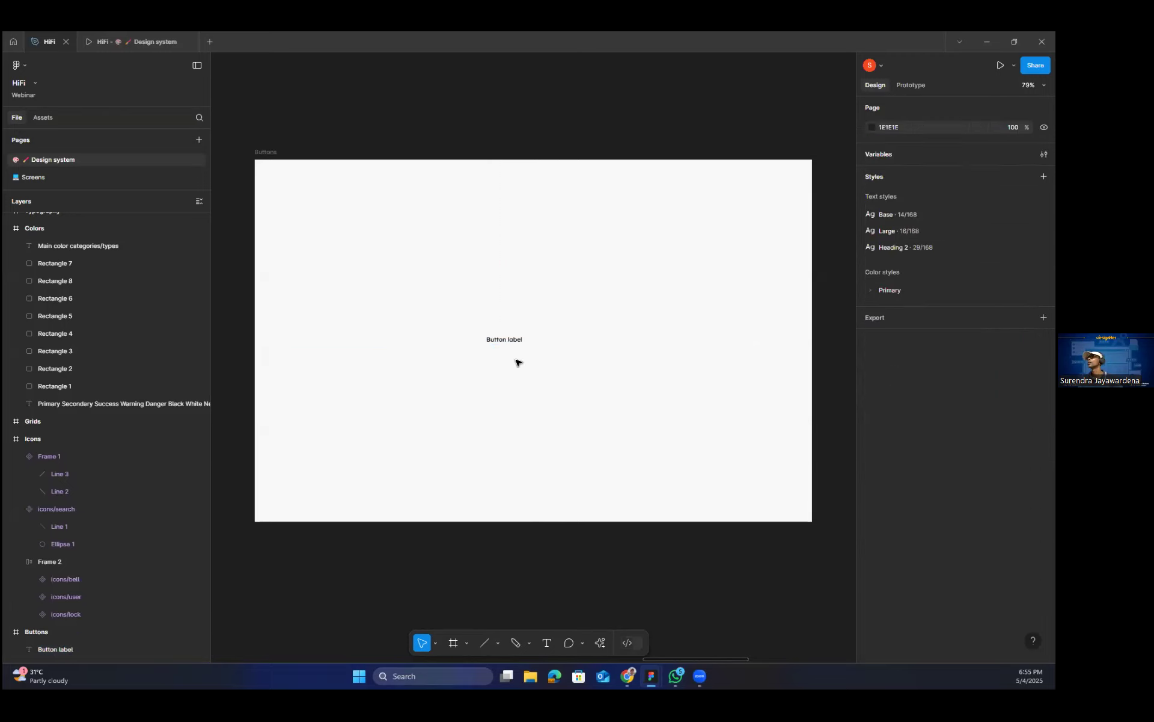
Place an instance of the user icon directly before the label and an instance of the lock icon after it.
{"action": "scroll", "coordinate": [507, 359], "scroll_direction": "up", "scroll_amount": 3}
{"action": "scroll", "coordinate": [507, 359], "scroll_direction": "up", "scroll_amount": 2}
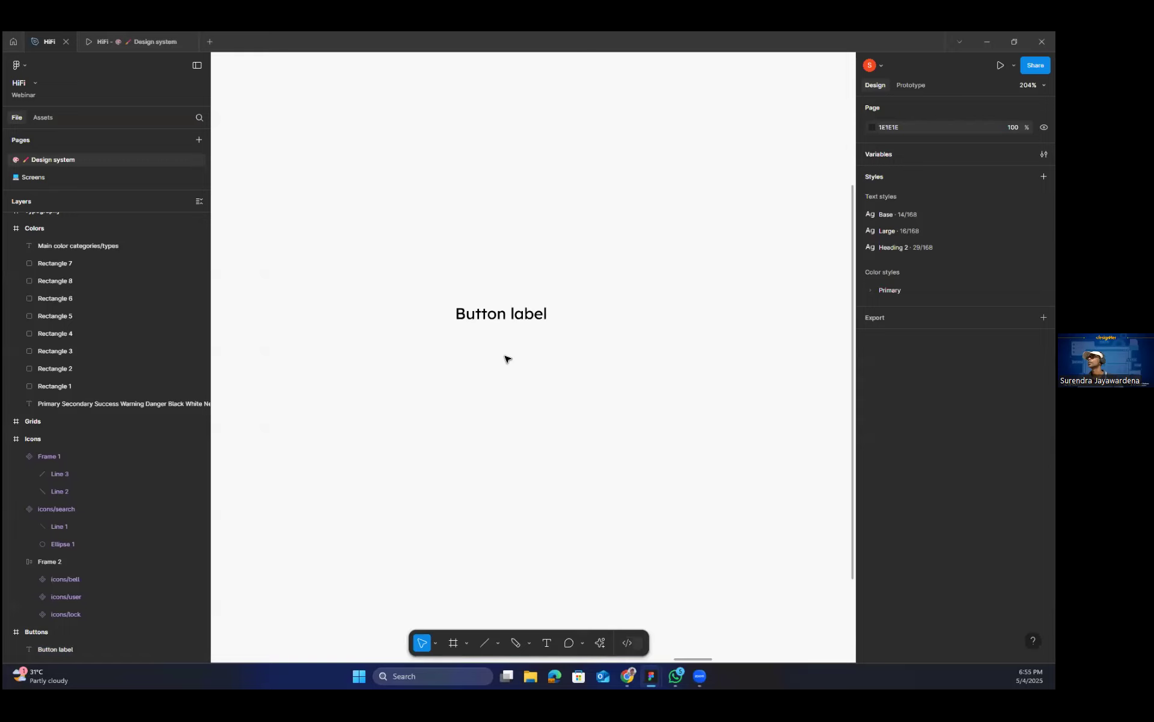
{"action": "left_click", "coordinate": [502, 304]}
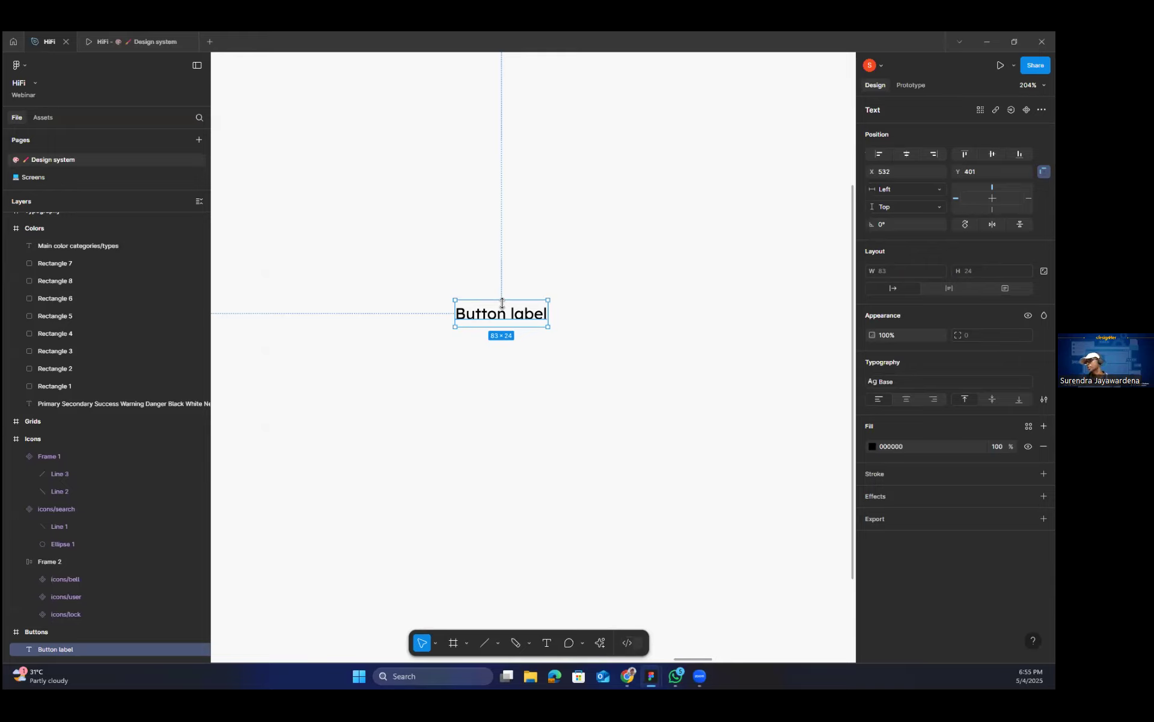
{"action": "left_click", "coordinate": [686, 354]}
{"action": "left_click", "coordinate": [540, 325]}
{"action": "left_click", "coordinate": [48, 117]}
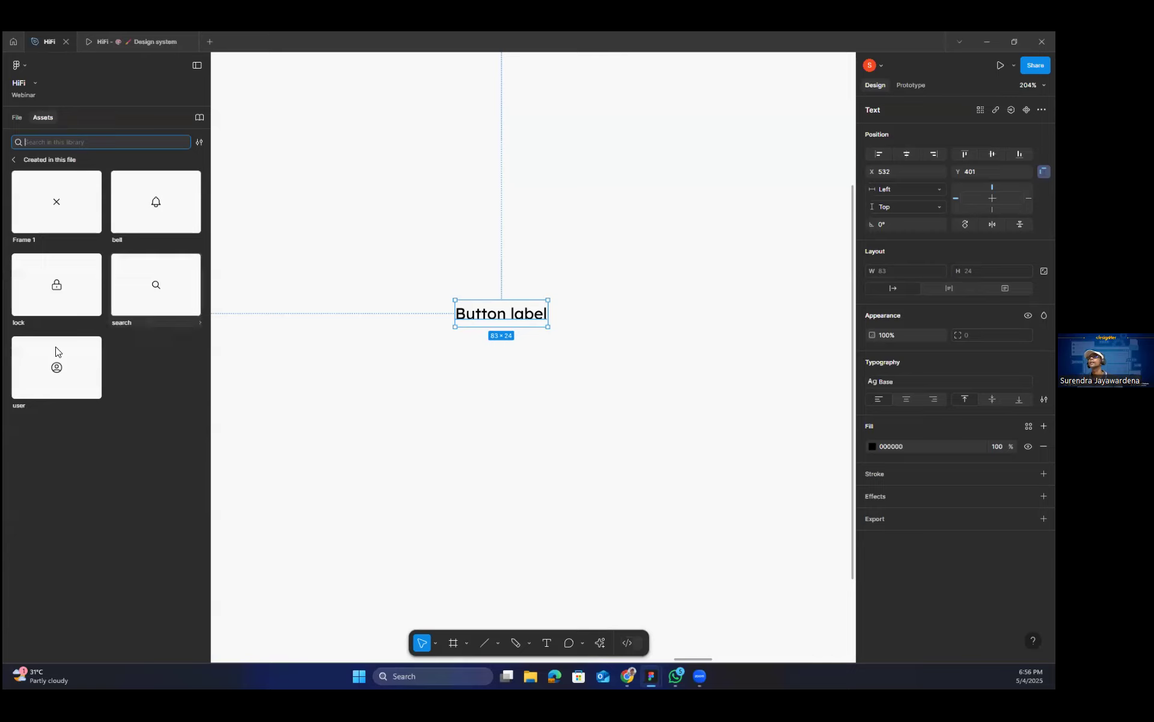
{"action": "left_click_drag", "start_coordinate": [59, 348], "coordinate": [433, 312]}
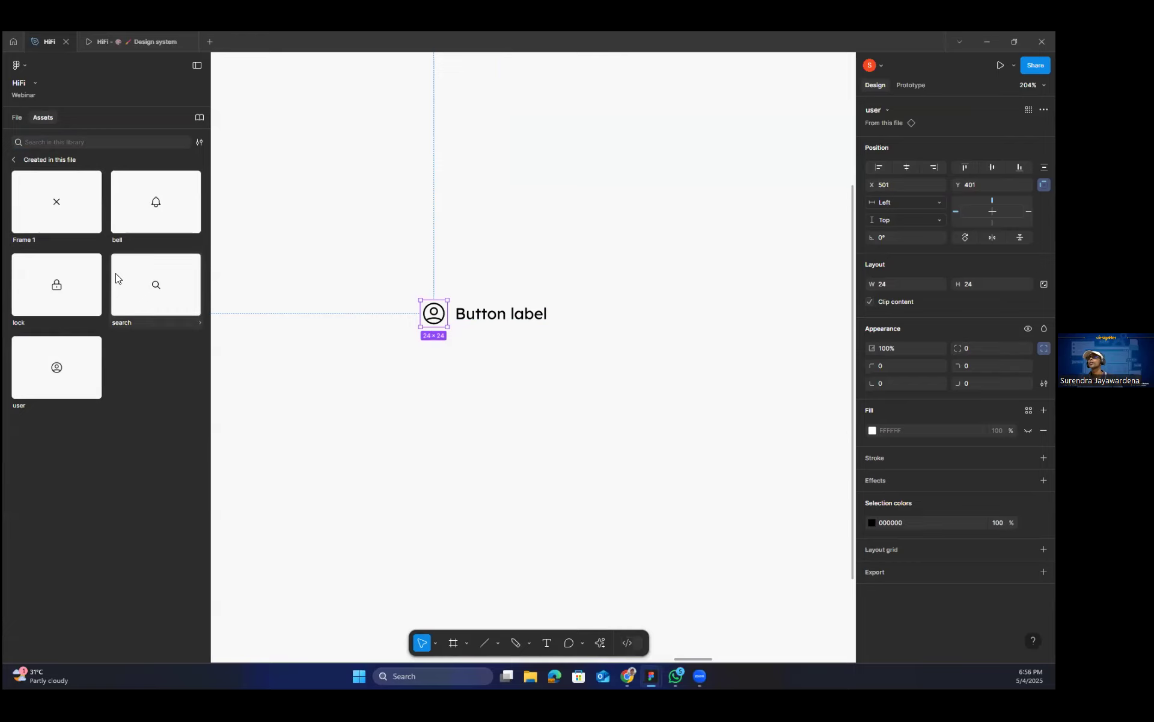
{"action": "left_click_drag", "start_coordinate": [96, 285], "coordinate": [564, 315]}
{"action": "left_click", "coordinate": [487, 364]}
{"action": "left_click", "coordinate": [486, 318]}
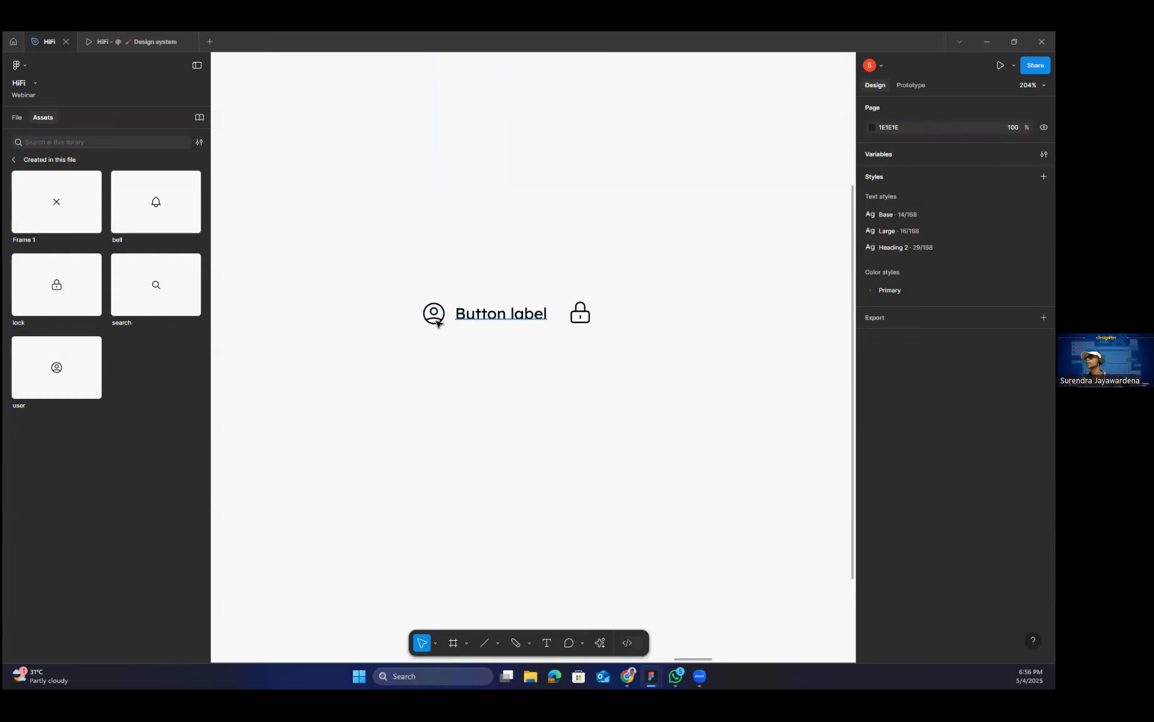
Wrap the user icon and the label together in an auto layout frame.
{"action": "left_click", "coordinate": [438, 322], "text": "shift"}
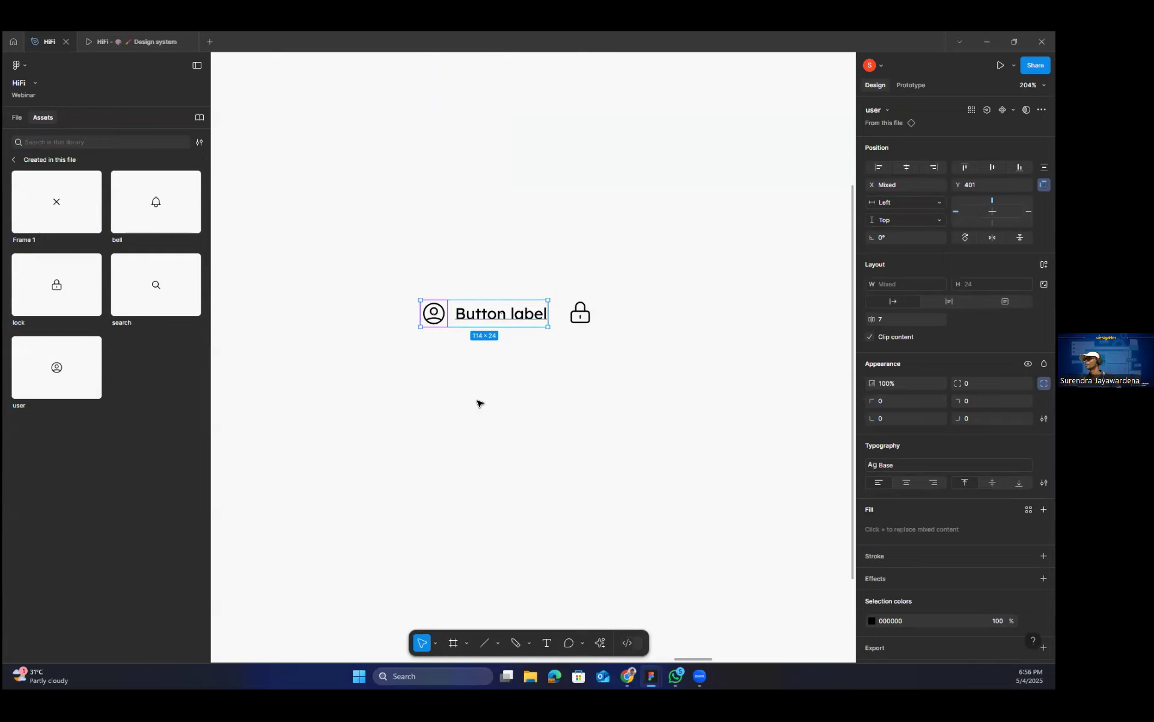
{"action": "left_click", "coordinate": [399, 284]}
{"action": "left_click_drag", "start_coordinate": [552, 355], "coordinate": [552, 355]}
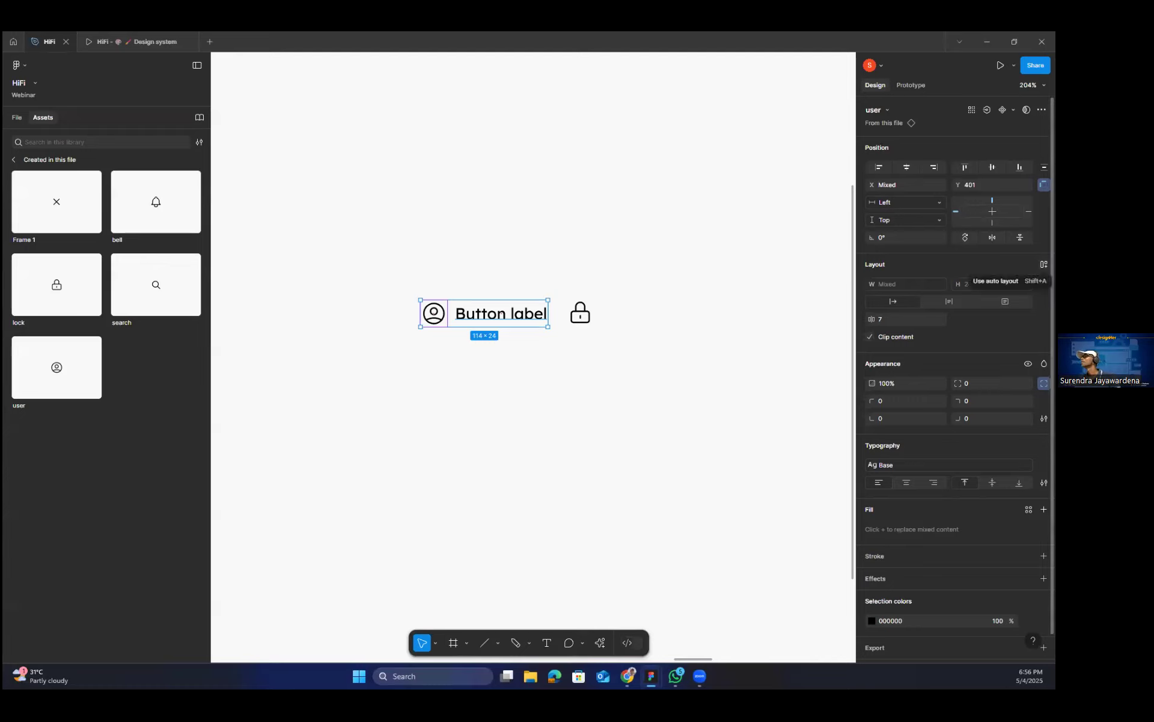
{"action": "left_click", "coordinate": [1044, 264]}
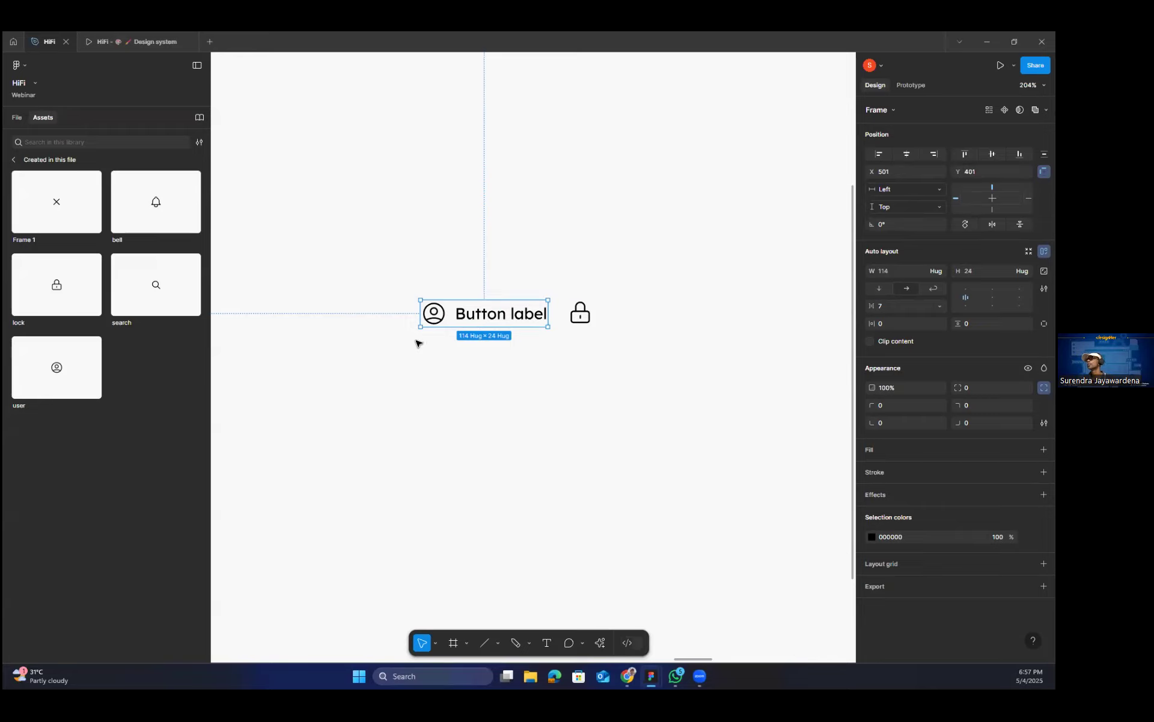
Try vertical flow on the auto layout frame, return it to horizontal and set the item spacing to 8.
{"action": "left_click", "coordinate": [878, 290]}
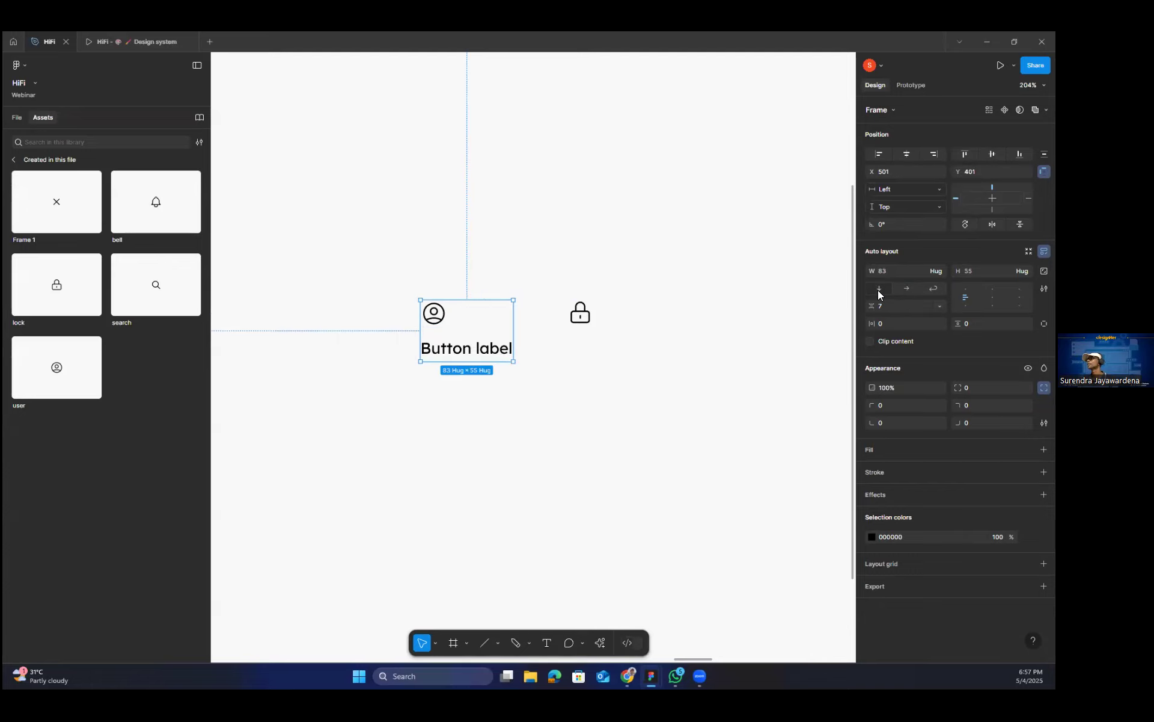
{"action": "left_click", "coordinate": [906, 290]}
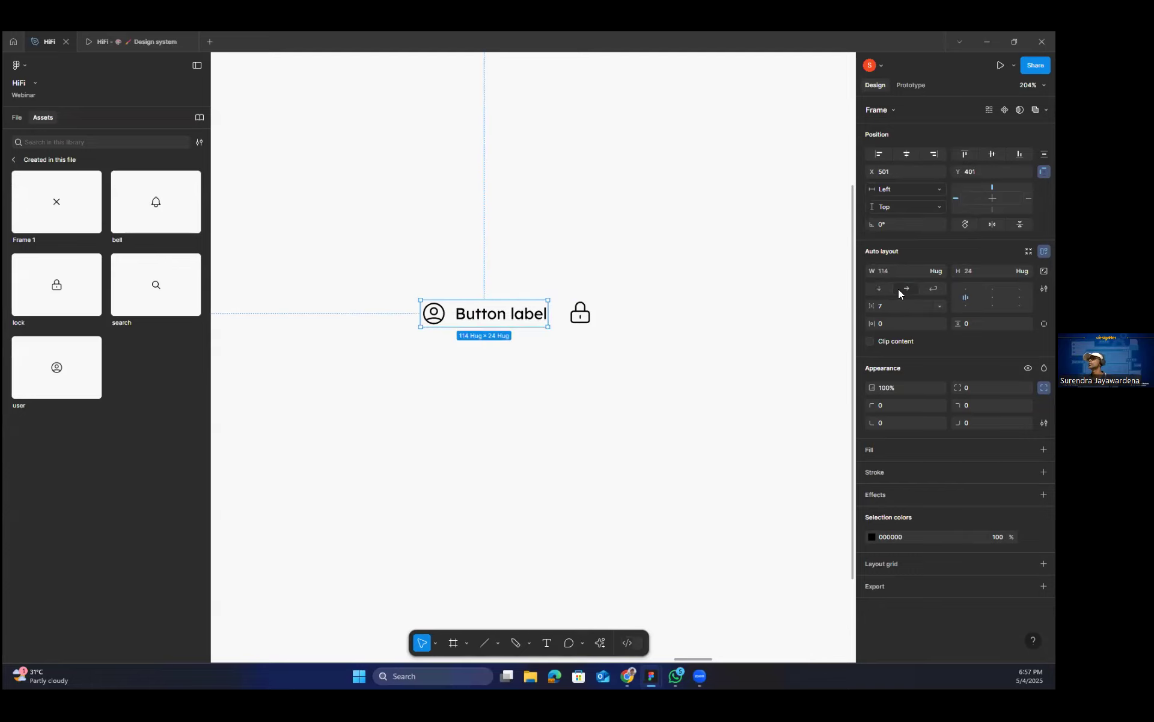
{"action": "left_click_drag", "start_coordinate": [866, 307], "coordinate": [869, 308]}
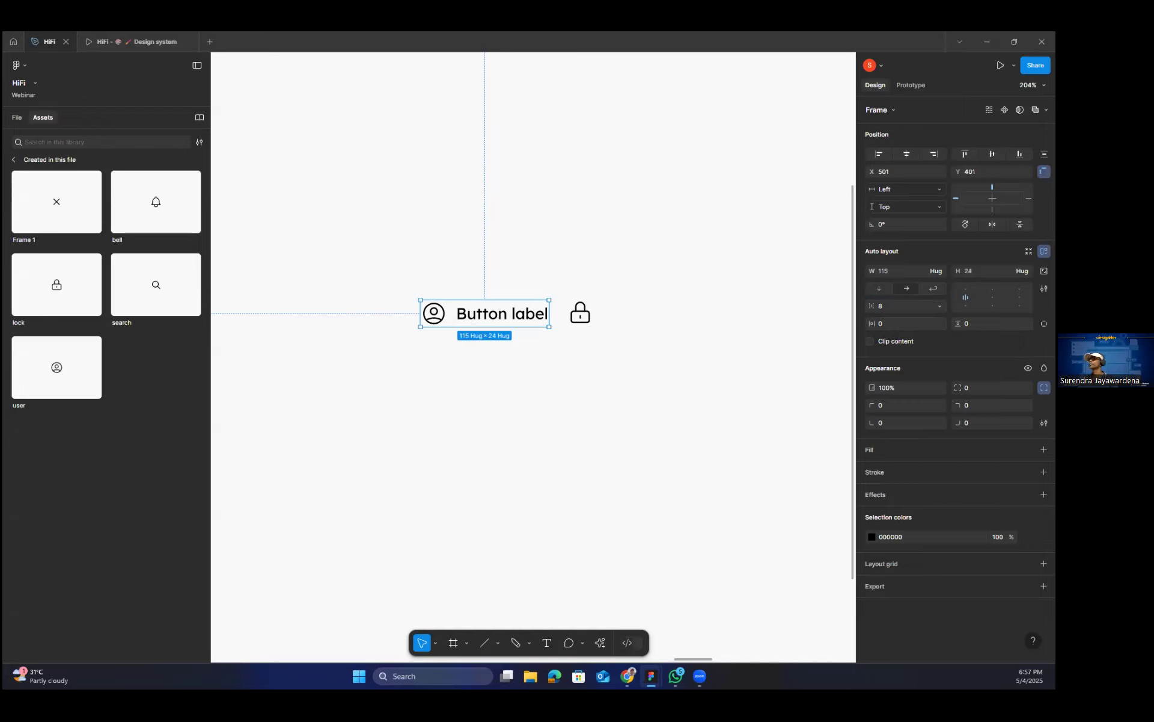
Wrap the icon-and-label frame and the lock icon together in an outer auto layout frame.
{"action": "left_click", "coordinate": [608, 380]}
{"action": "left_click", "coordinate": [483, 317]}
{"action": "left_click", "coordinate": [576, 318], "text": "shift"}
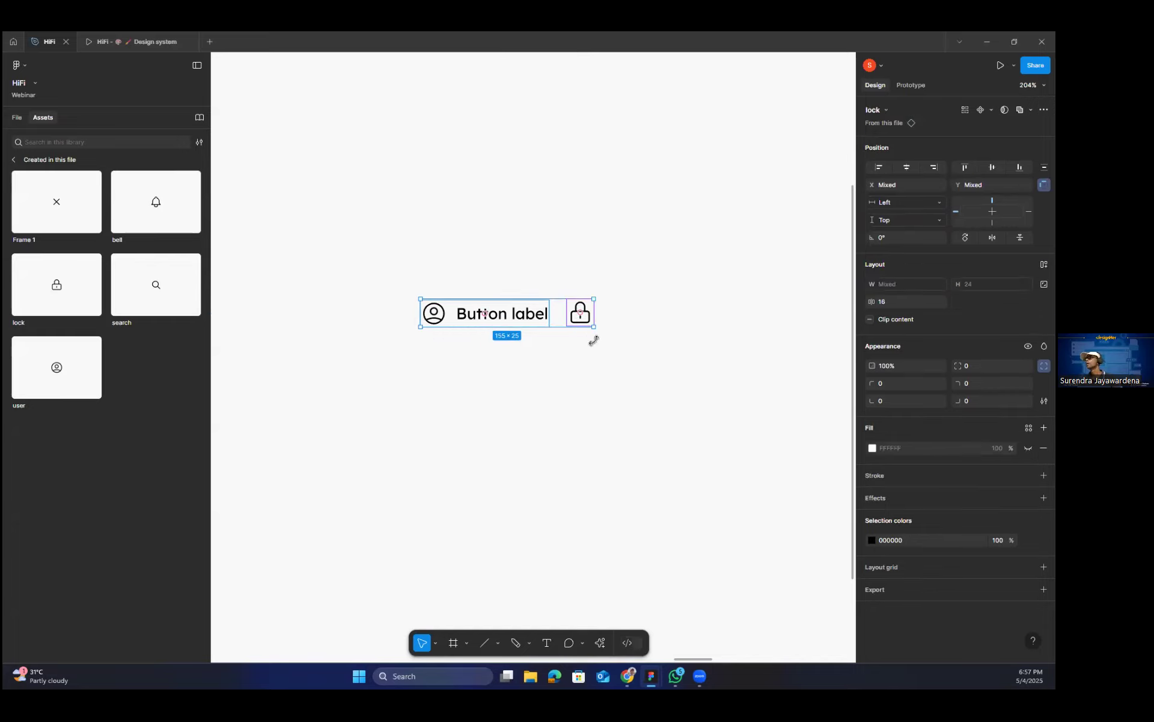
{"action": "left_click", "coordinate": [572, 330]}
{"action": "left_click", "coordinate": [568, 323]}
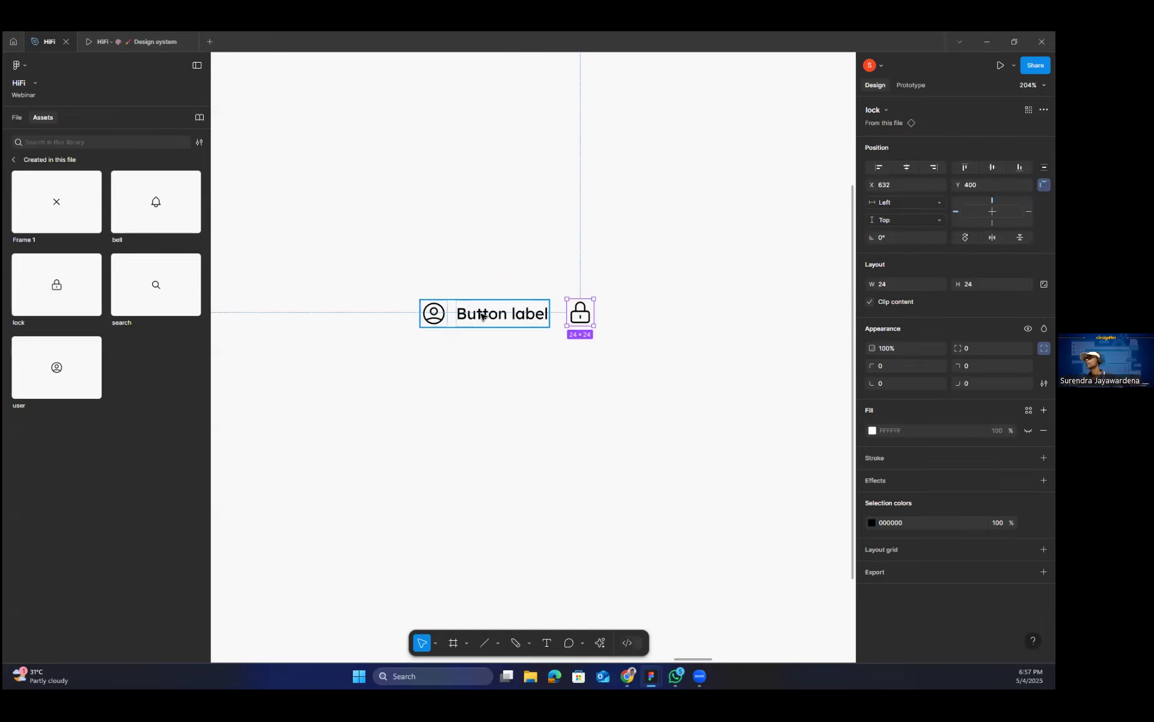
{"action": "left_click", "coordinate": [483, 315], "text": "shift"}
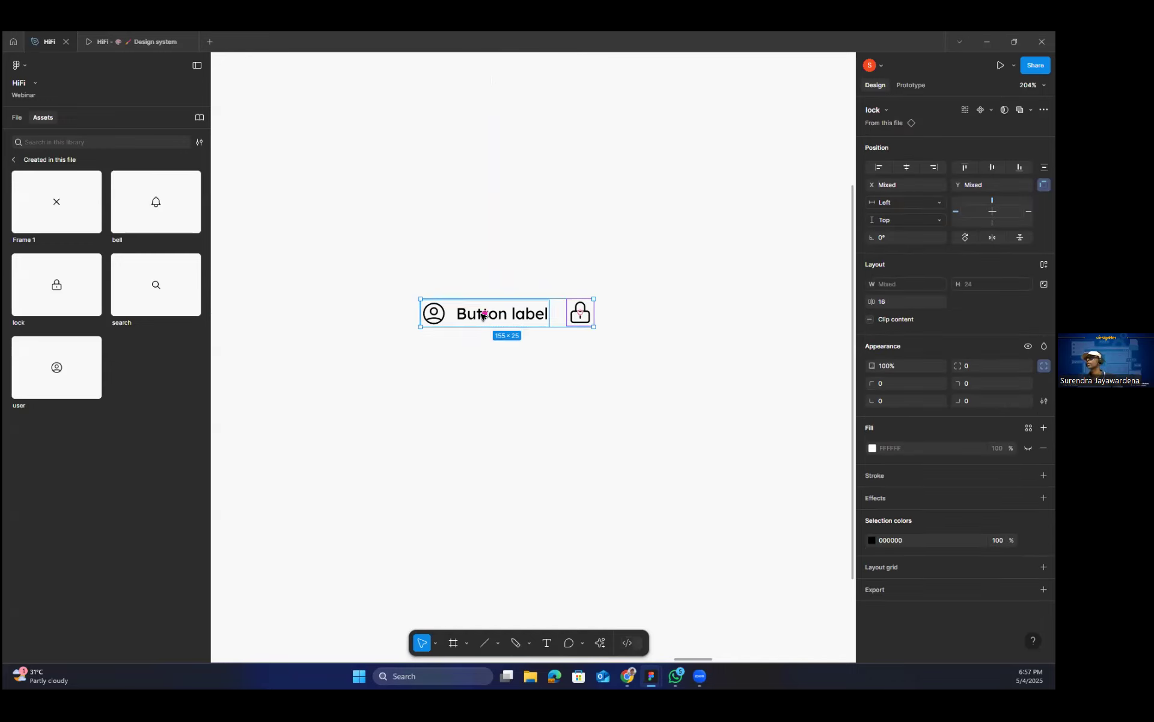
{"action": "key", "text": "shift+a"}
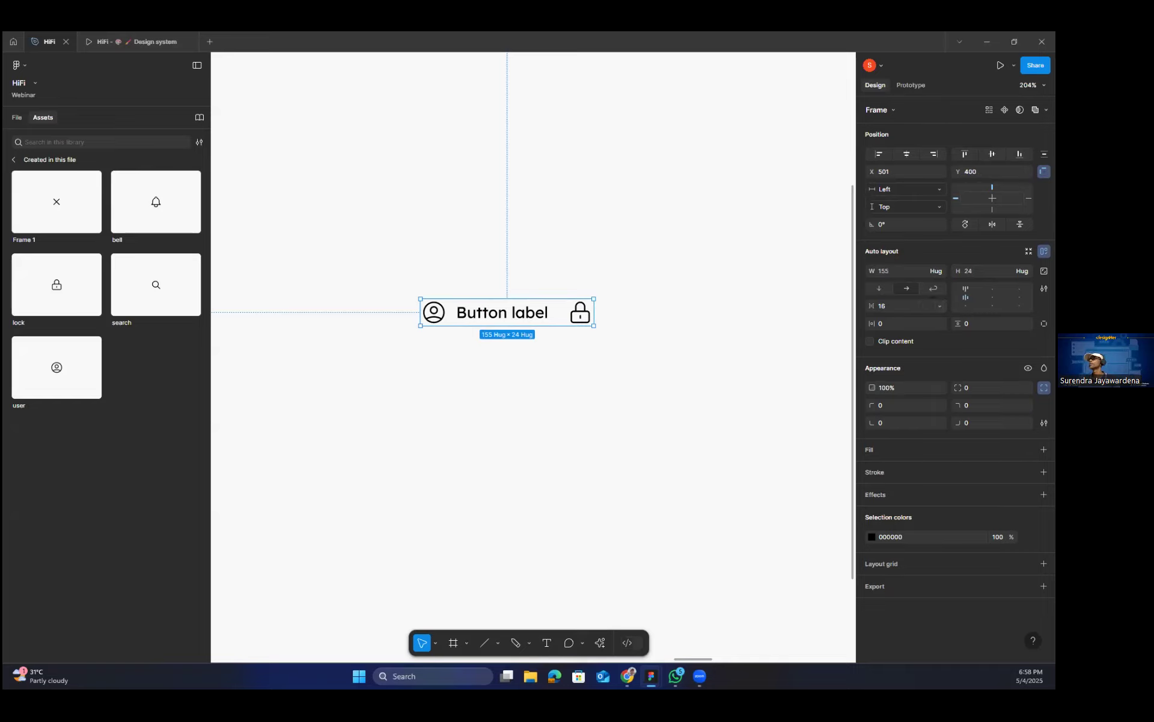
{"action": "left_click", "coordinate": [966, 306]}
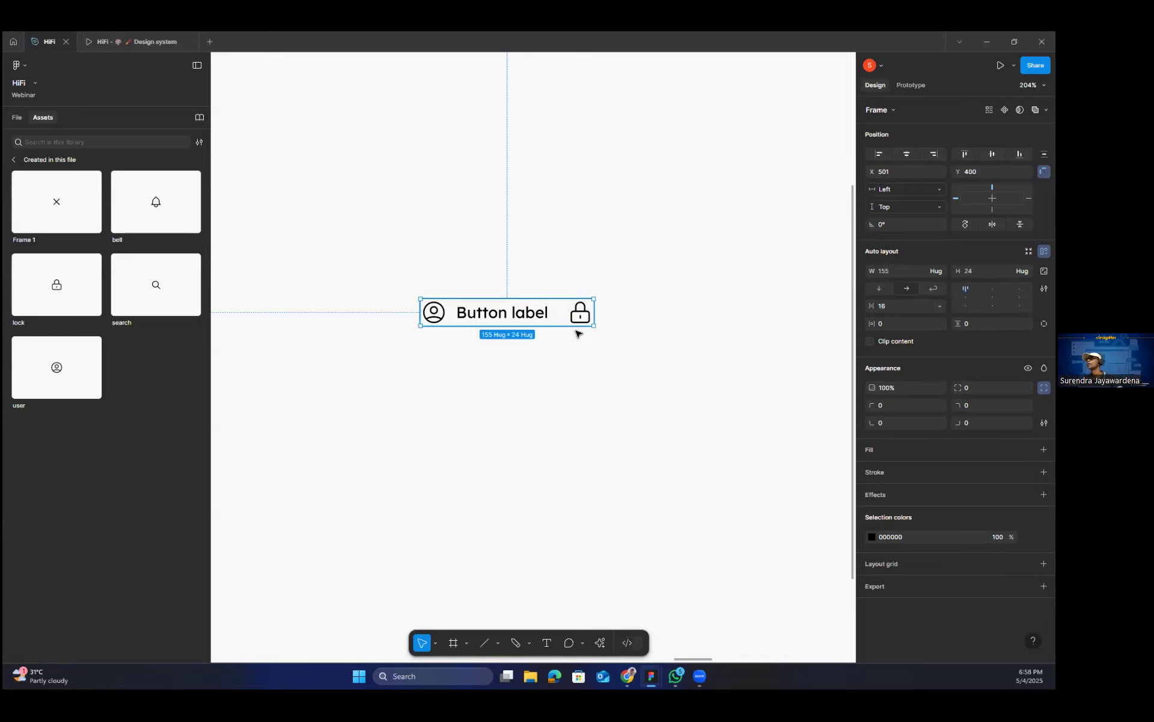
Widen the outer auto layout frame to about 231 by extending its right edge.
{"action": "double_click", "coordinate": [544, 320]}
{"action": "left_click", "coordinate": [600, 319]}
{"action": "left_click", "coordinate": [595, 314]}
{"action": "left_click_drag", "start_coordinate": [594, 313], "coordinate": [679, 312]}
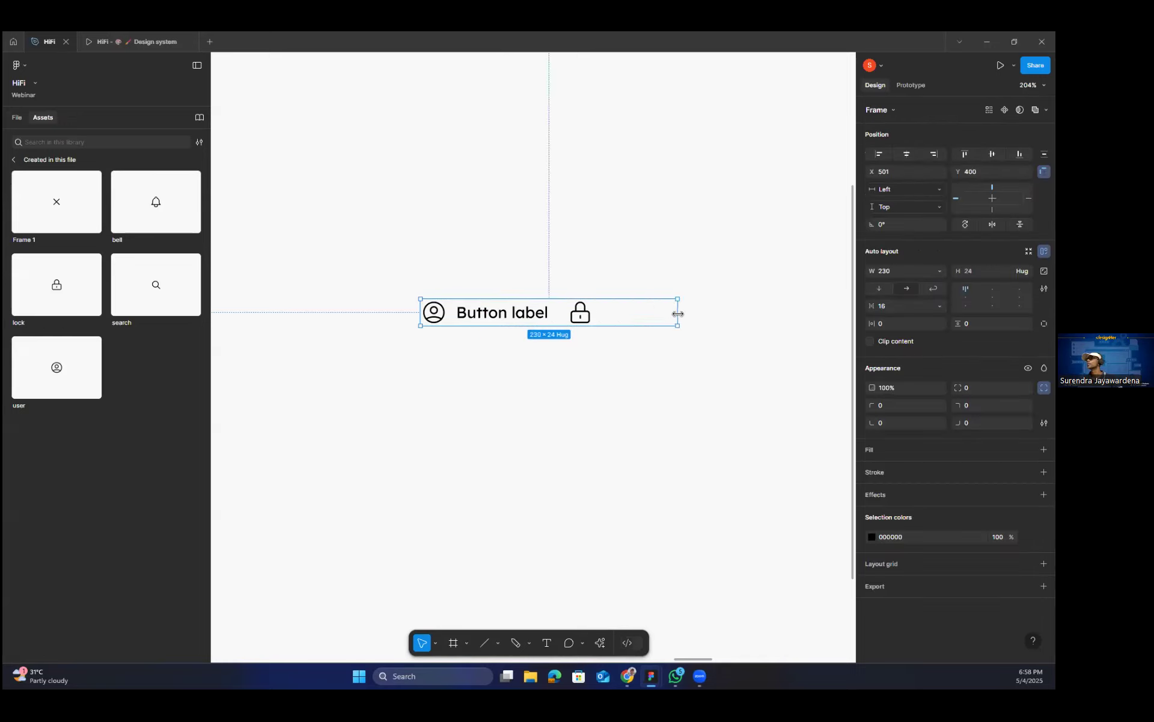
Set the item spacing of the outer auto layout frame to Auto so the label group and lock icon spread apart.
{"action": "left_click", "coordinate": [558, 312]}
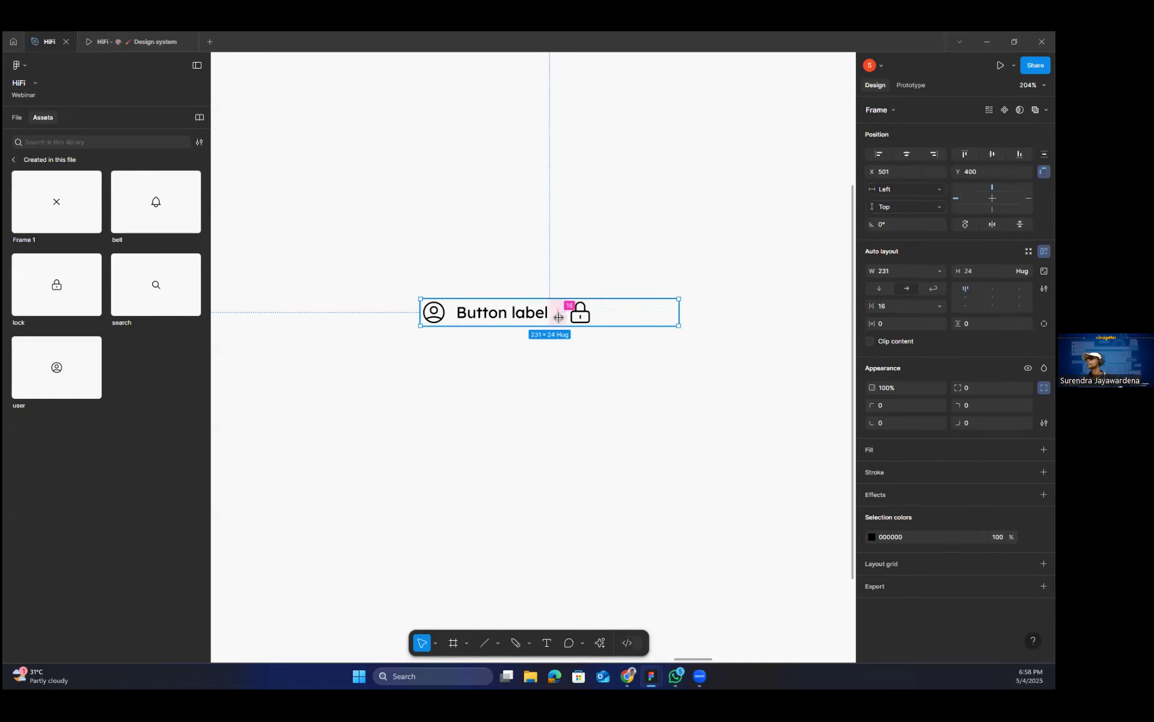
{"action": "left_click", "coordinate": [939, 305]}
{"action": "left_click", "coordinate": [896, 324]}
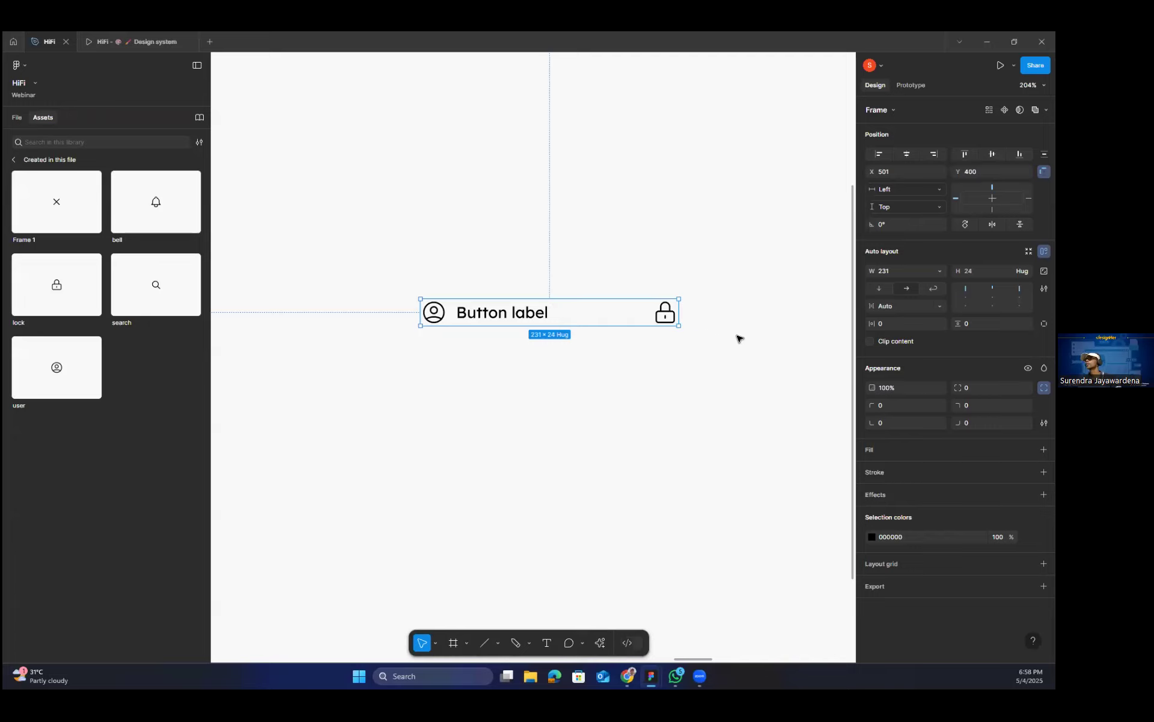
{"action": "left_click", "coordinate": [619, 356]}
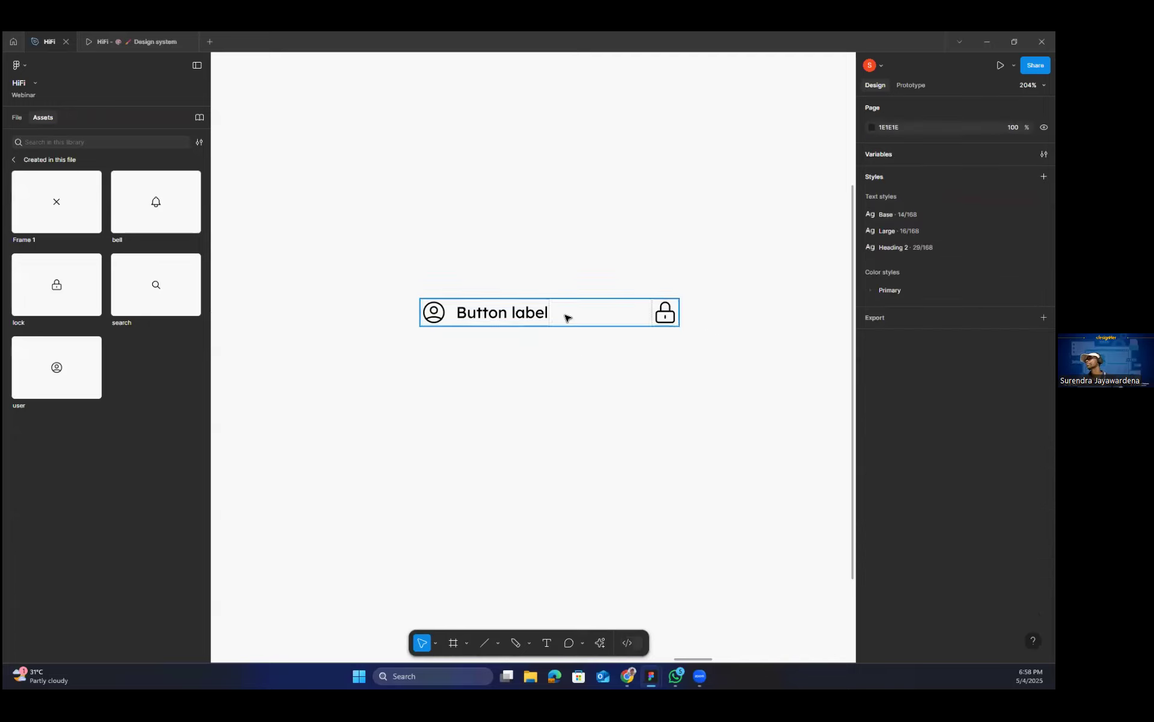
Give the outer button frame a vertical padding of 12 and a horizontal padding of 24.
{"action": "left_click", "coordinate": [567, 317]}
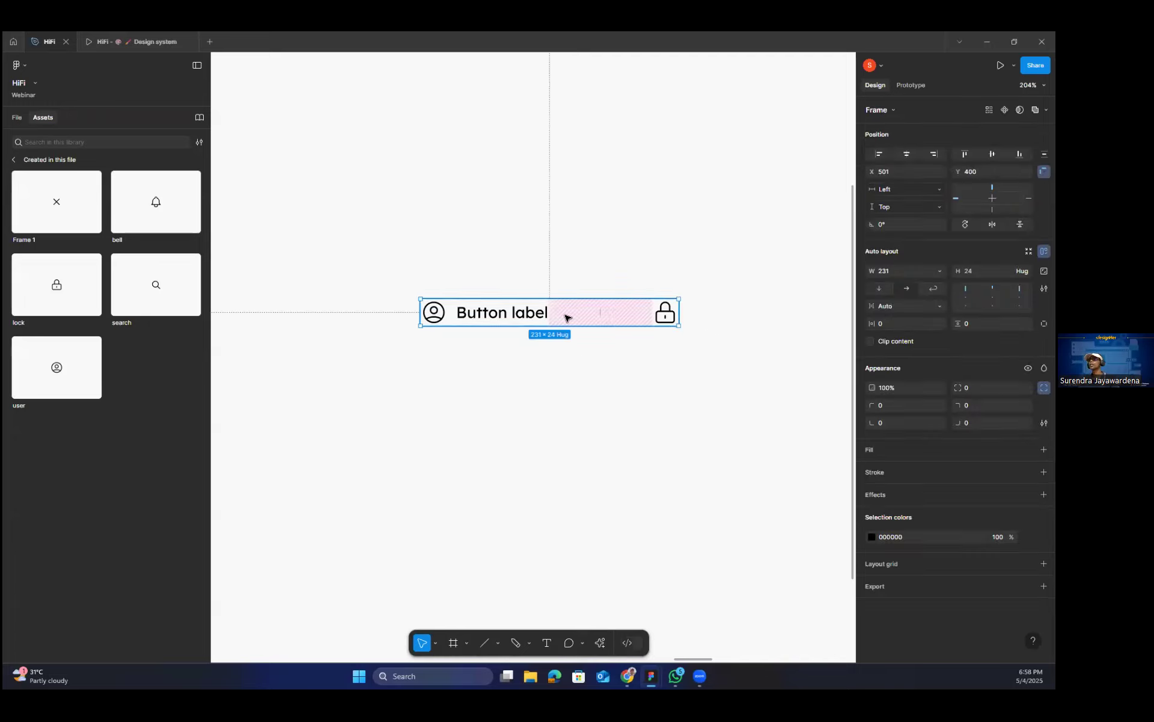
{"action": "left_click", "coordinate": [17, 117]}
{"action": "scroll", "coordinate": [100, 519], "scroll_direction": "down", "scroll_amount": 2}
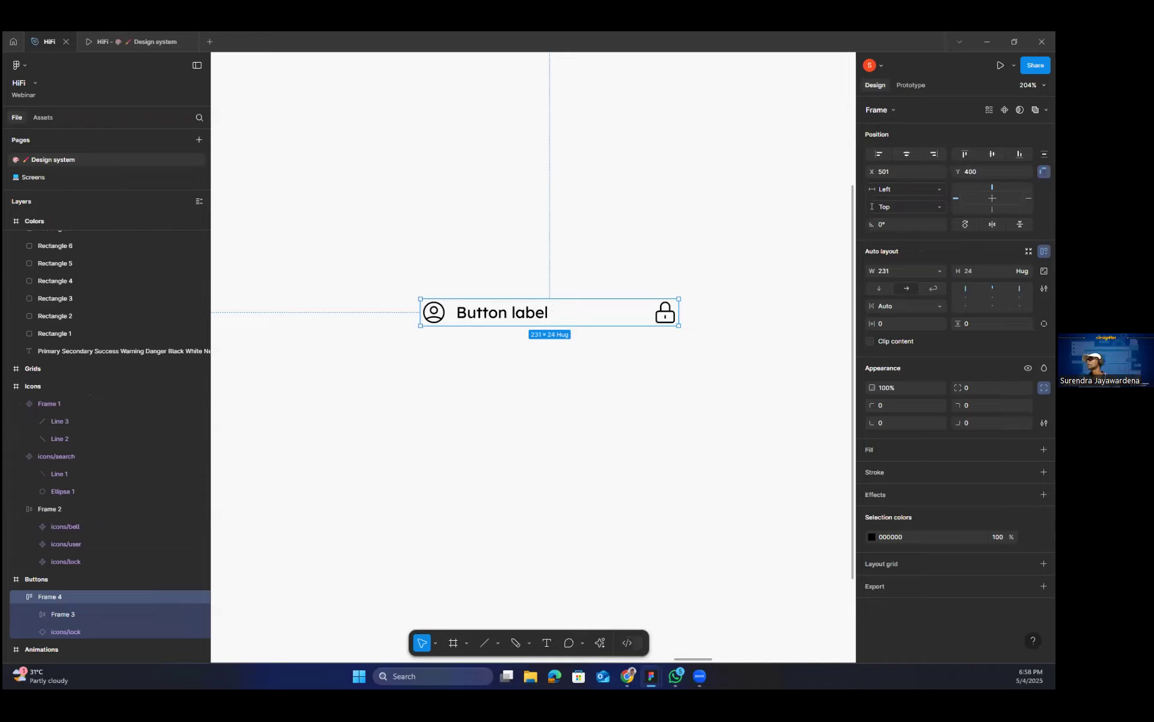
{"action": "left_click_drag", "start_coordinate": [962, 324], "coordinate": [974, 335]}
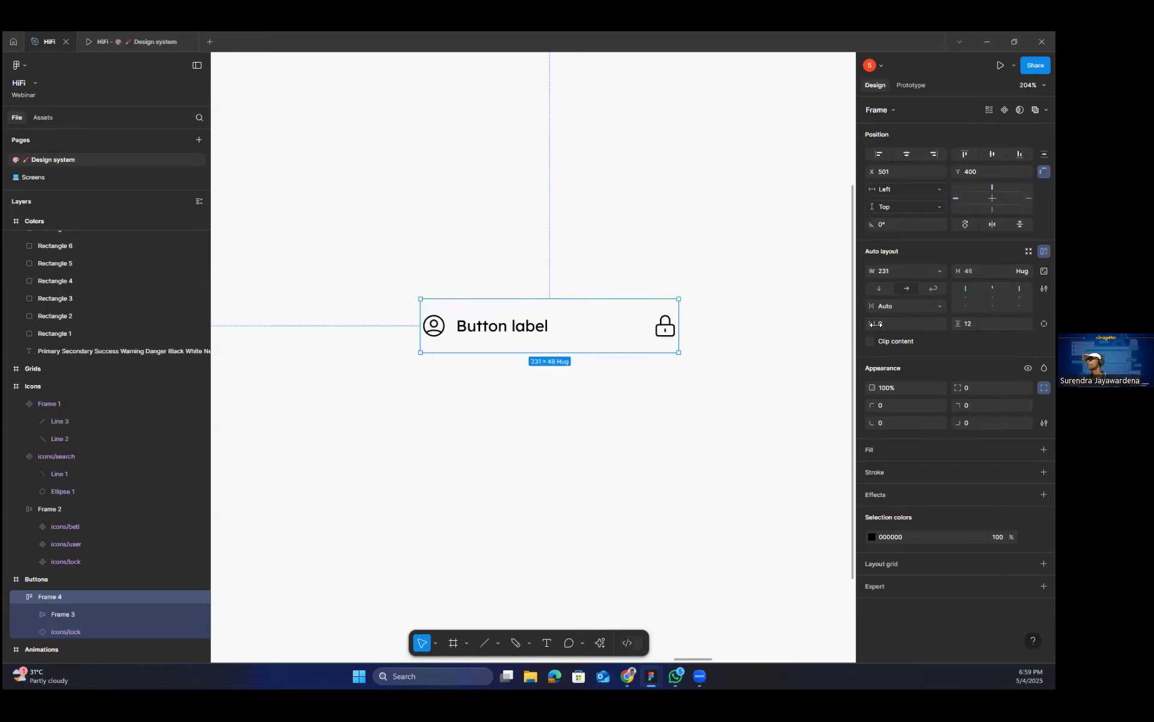
{"action": "left_click_drag", "start_coordinate": [876, 324], "coordinate": [902, 339]}
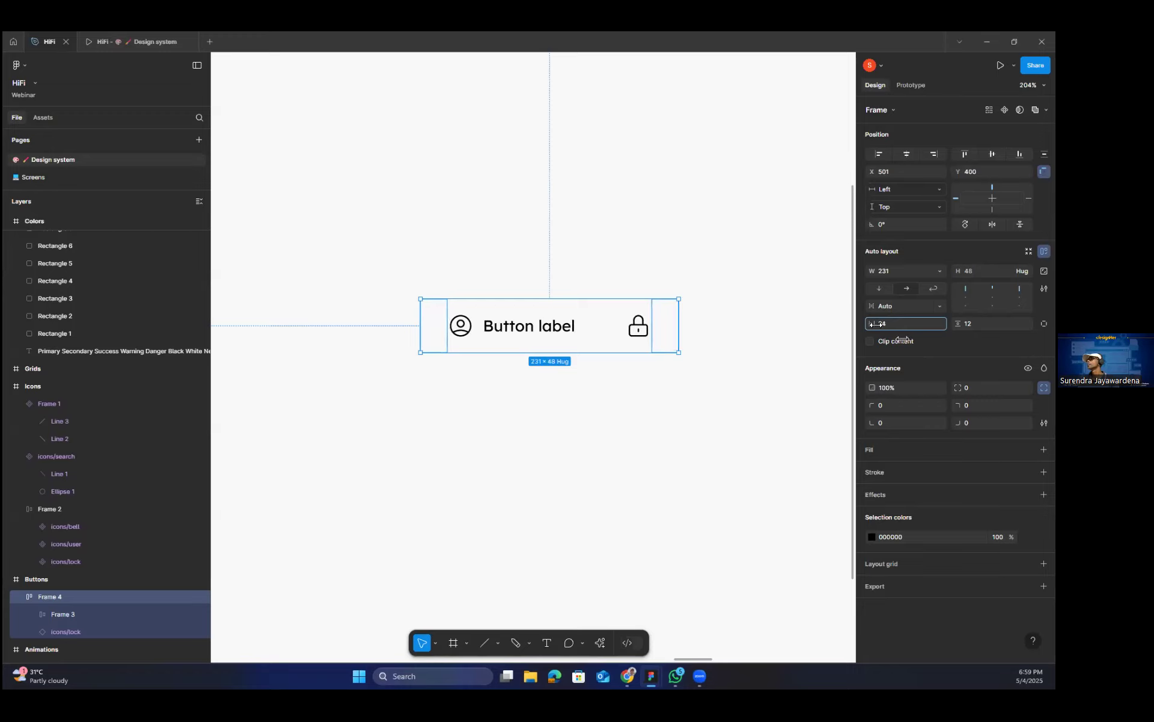
{"action": "left_click", "coordinate": [601, 397]}
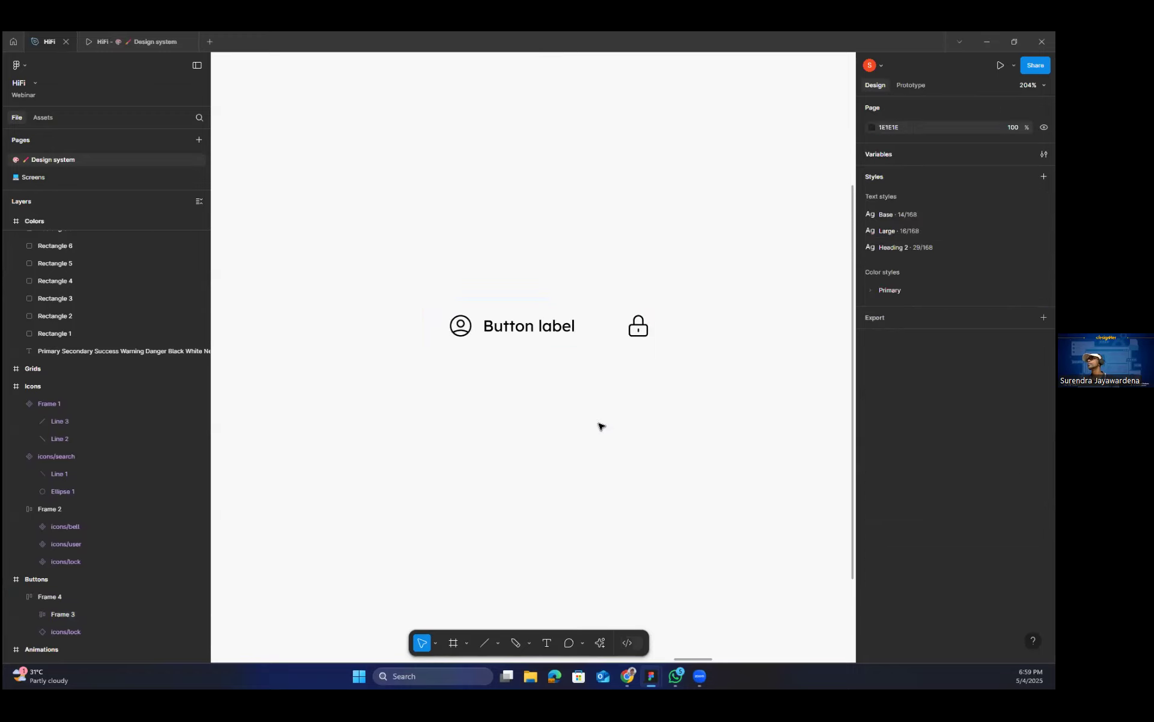
Fill the outer button frame with the Primary/Normal color variable.
{"action": "left_click", "coordinate": [547, 333]}
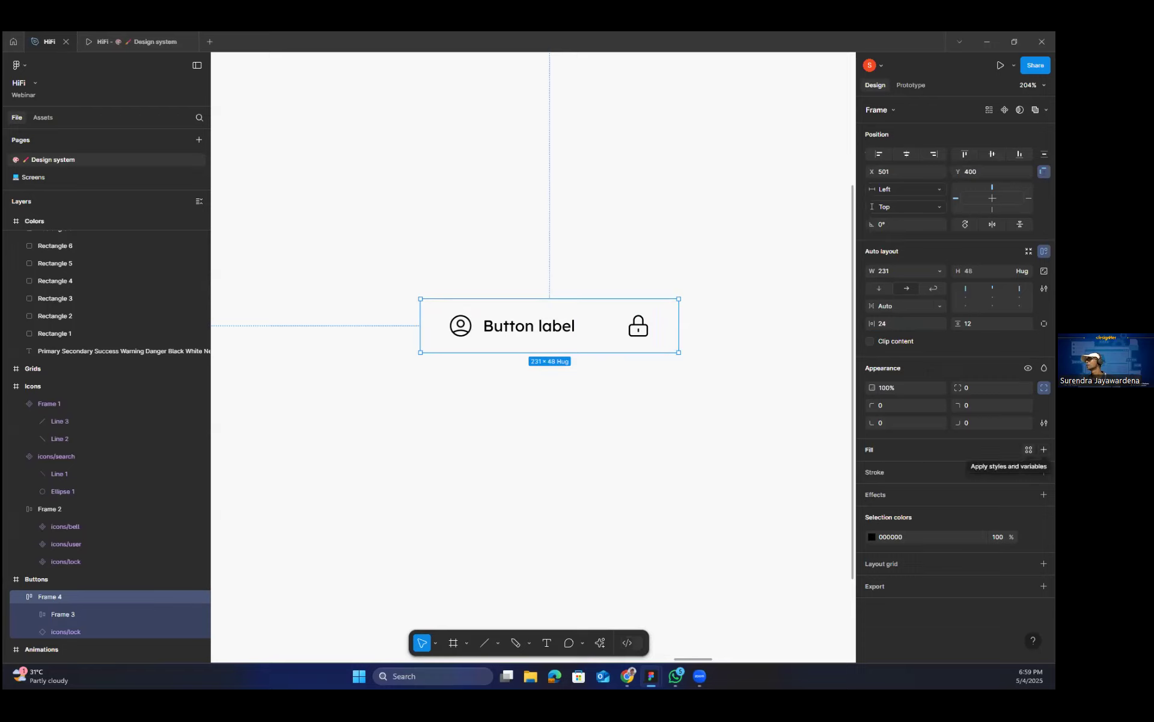
{"action": "left_click", "coordinate": [1029, 449]}
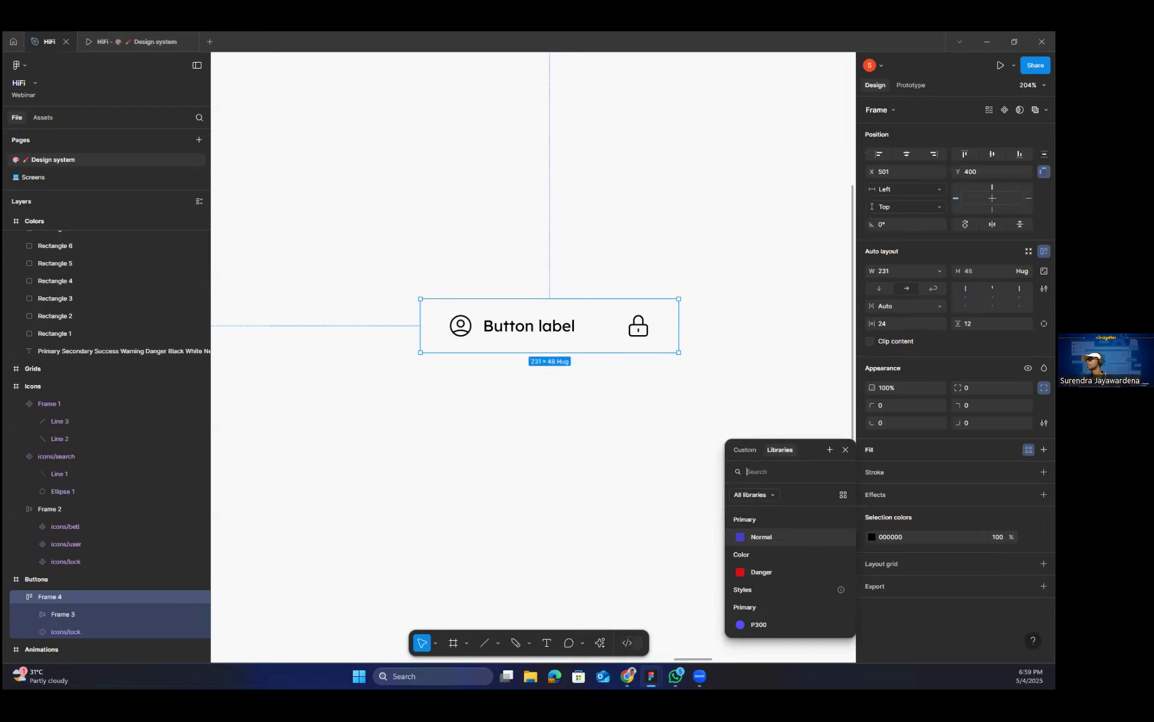
{"action": "left_click", "coordinate": [775, 537]}
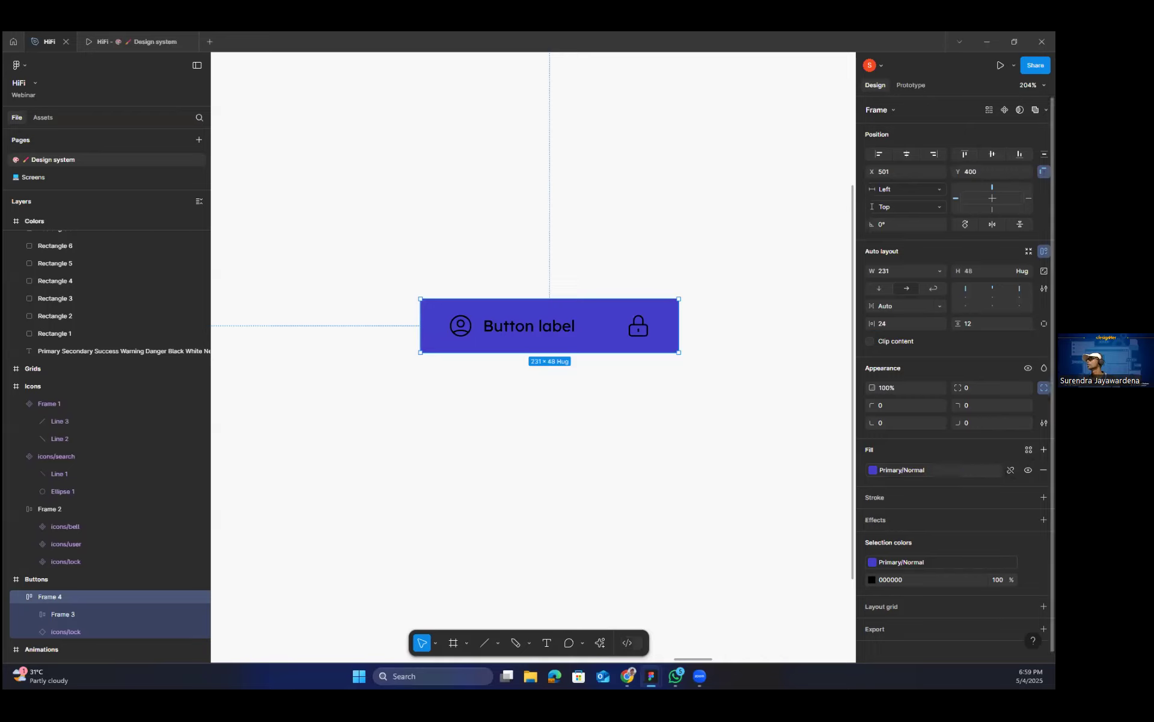
Collapse the button frame's individual corner settings into one value and set the corner radius to 8.
{"action": "left_click", "coordinate": [1044, 388]}
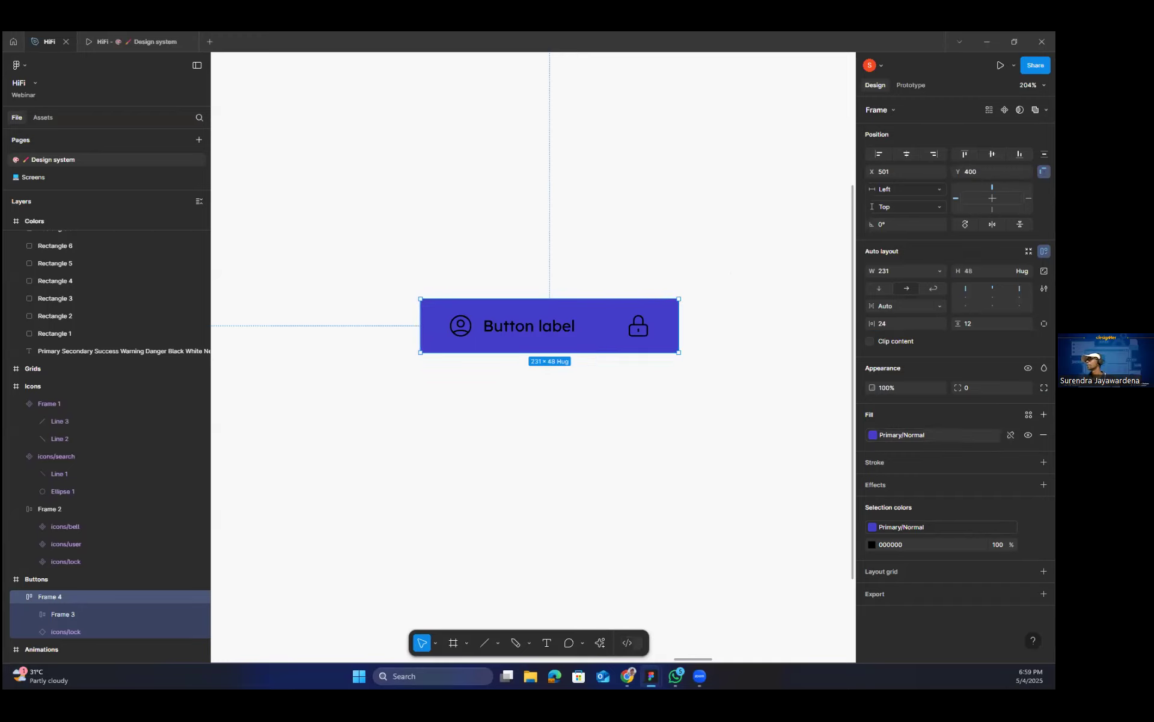
{"action": "left_click", "coordinate": [992, 388]}
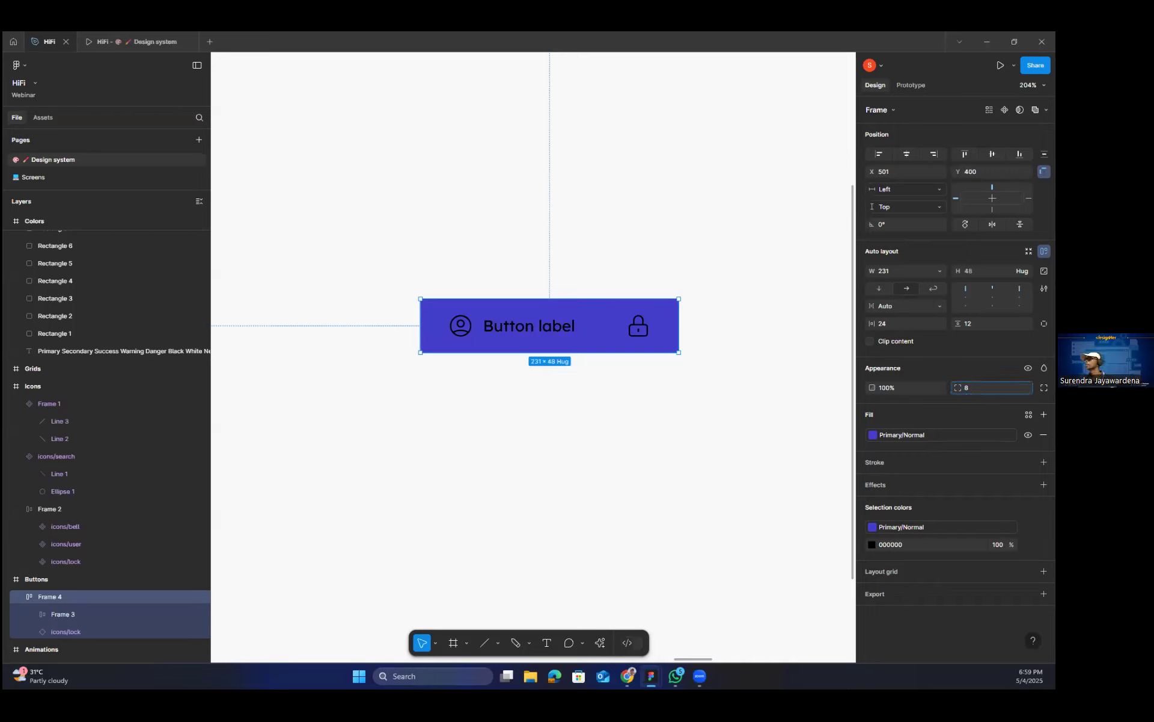
{"action": "key", "text": "Return"}
Recolor the button's black label and icons together to D9A2A2 through the frame's selection colors.
{"action": "left_click", "coordinate": [873, 544]}
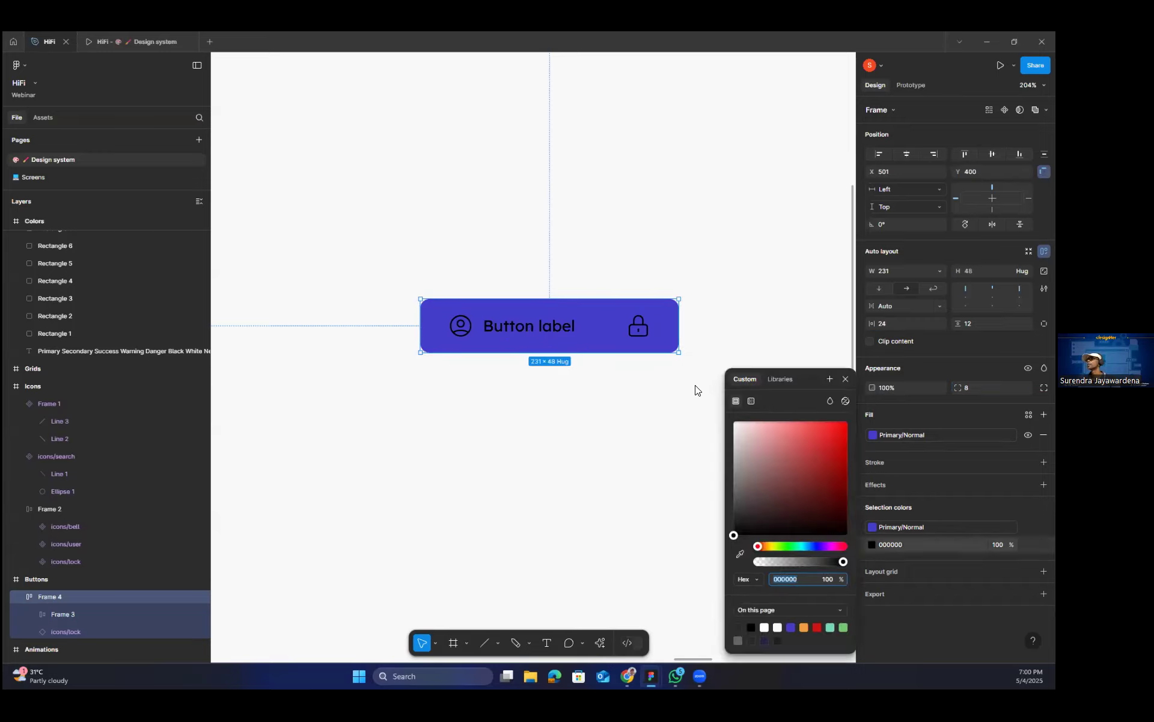
{"action": "type", "text": "D9A2A2"}
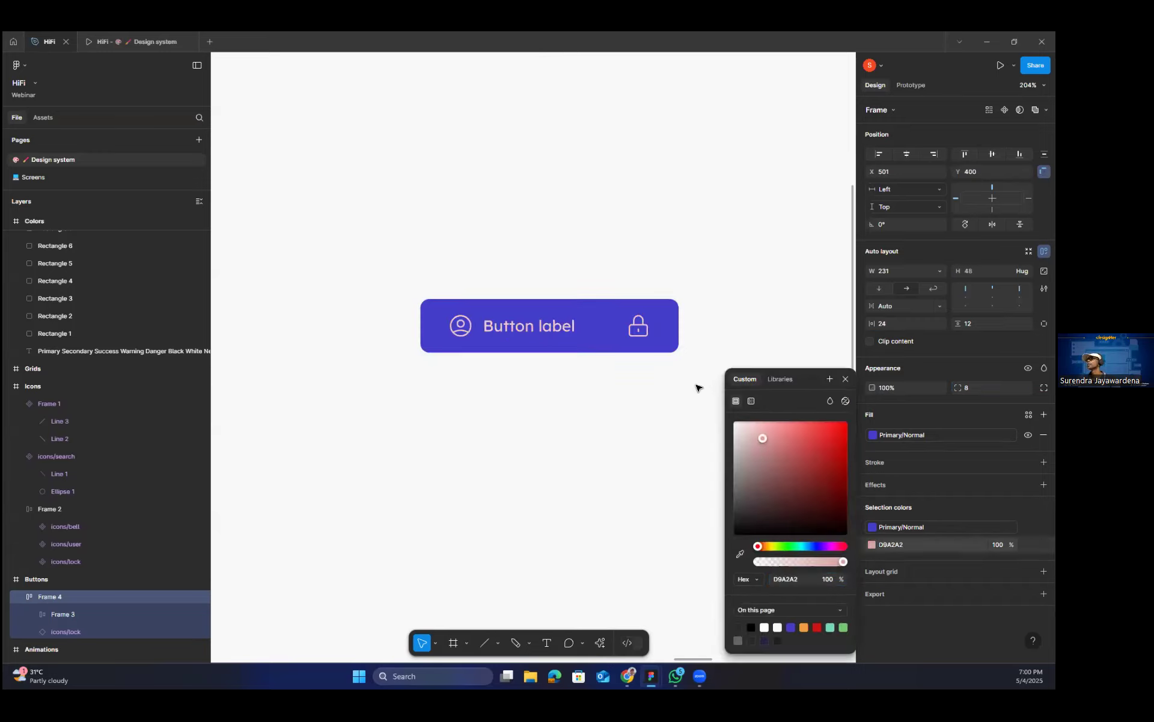
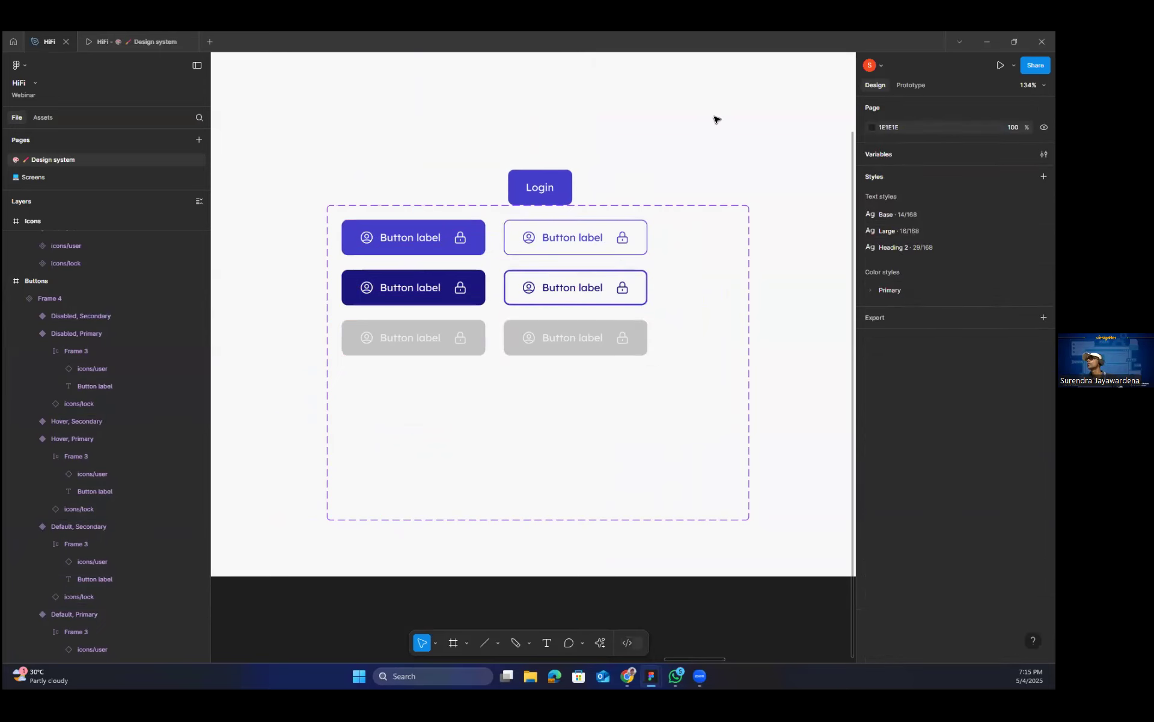
Move the Login button instance into the empty area above the button component set and select it.
{"action": "left_click_drag", "start_coordinate": [502, 269], "coordinate": [629, 164]}
{"action": "left_click", "coordinate": [627, 164]}
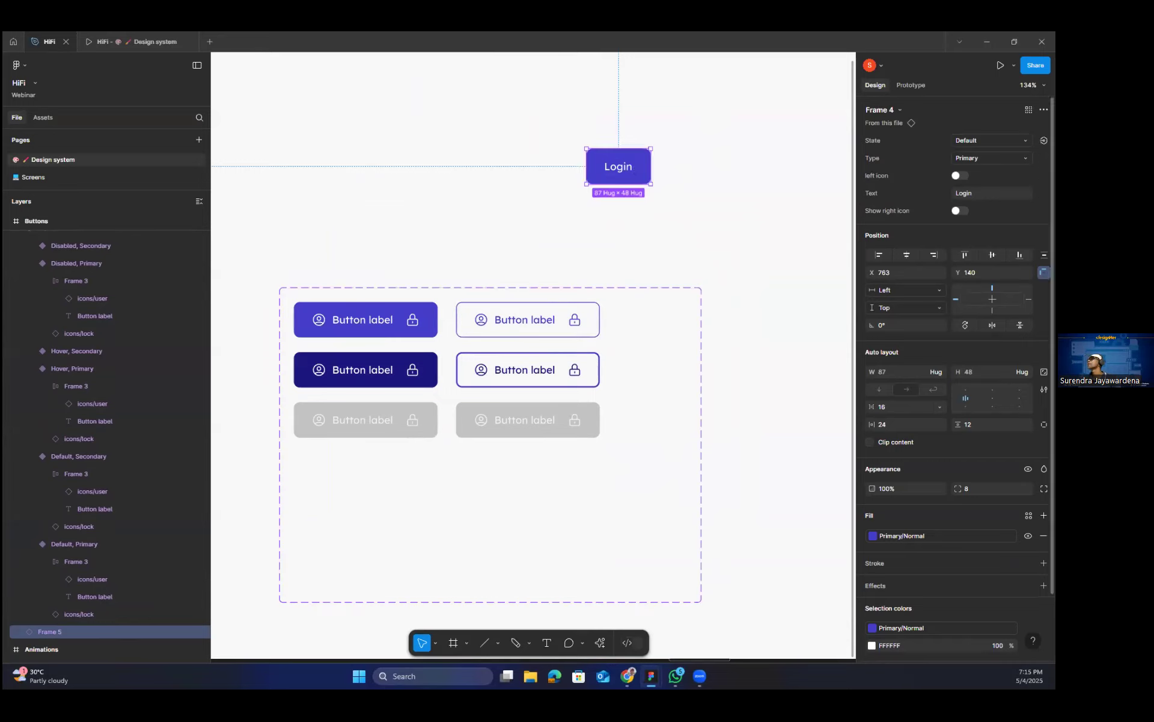
Try the Disabled state on the Login button instance and return it to Default.
{"action": "left_click", "coordinate": [991, 140]}
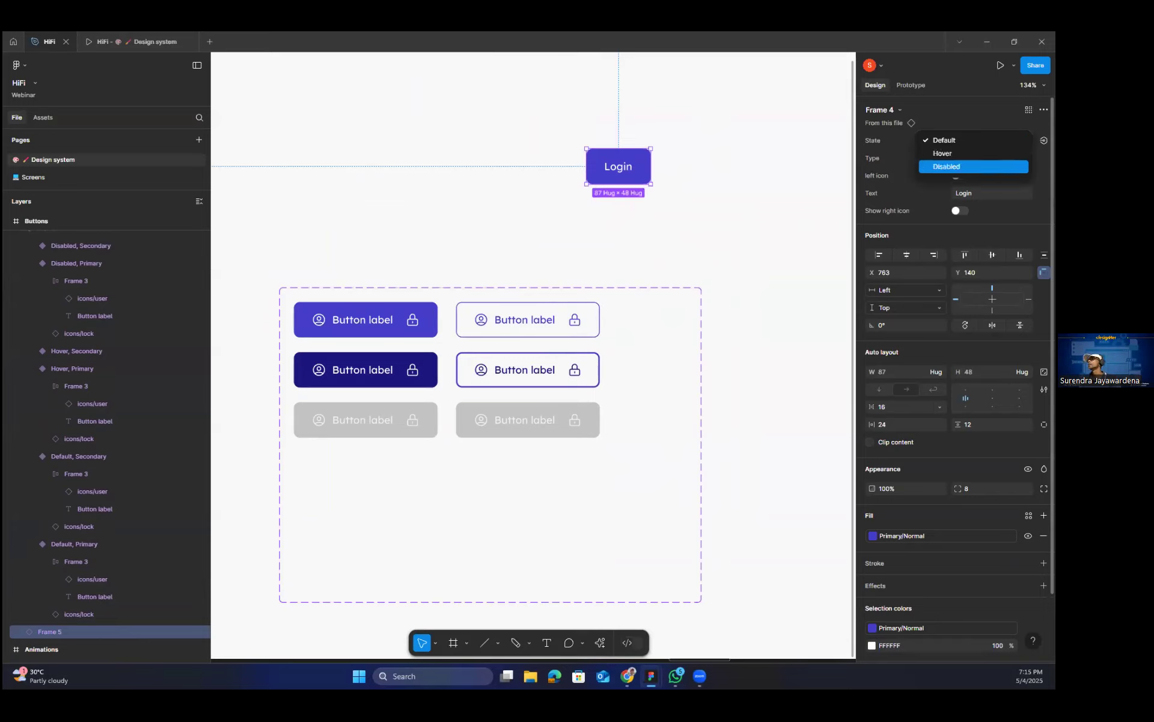
{"action": "left_click", "coordinate": [956, 167]}
{"action": "left_click", "coordinate": [991, 140]}
{"action": "left_click", "coordinate": [962, 111]}
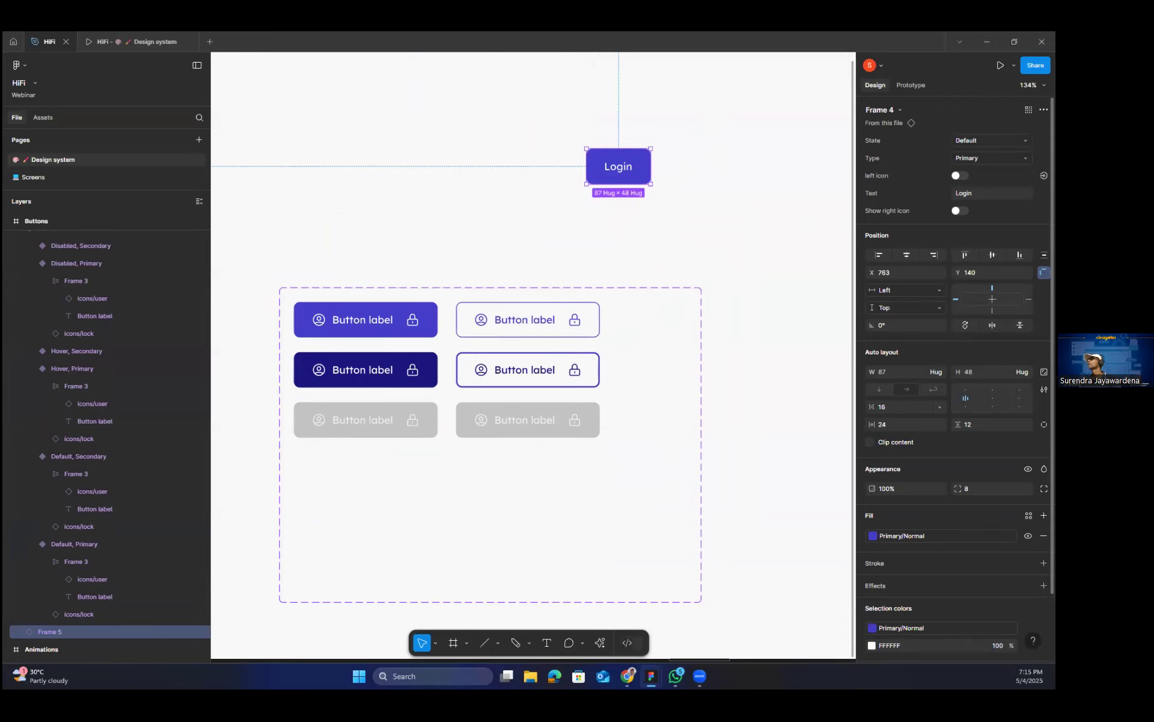
Change the Login button instance's Type property to Secondary and deselect it.
{"action": "left_click", "coordinate": [991, 158]}
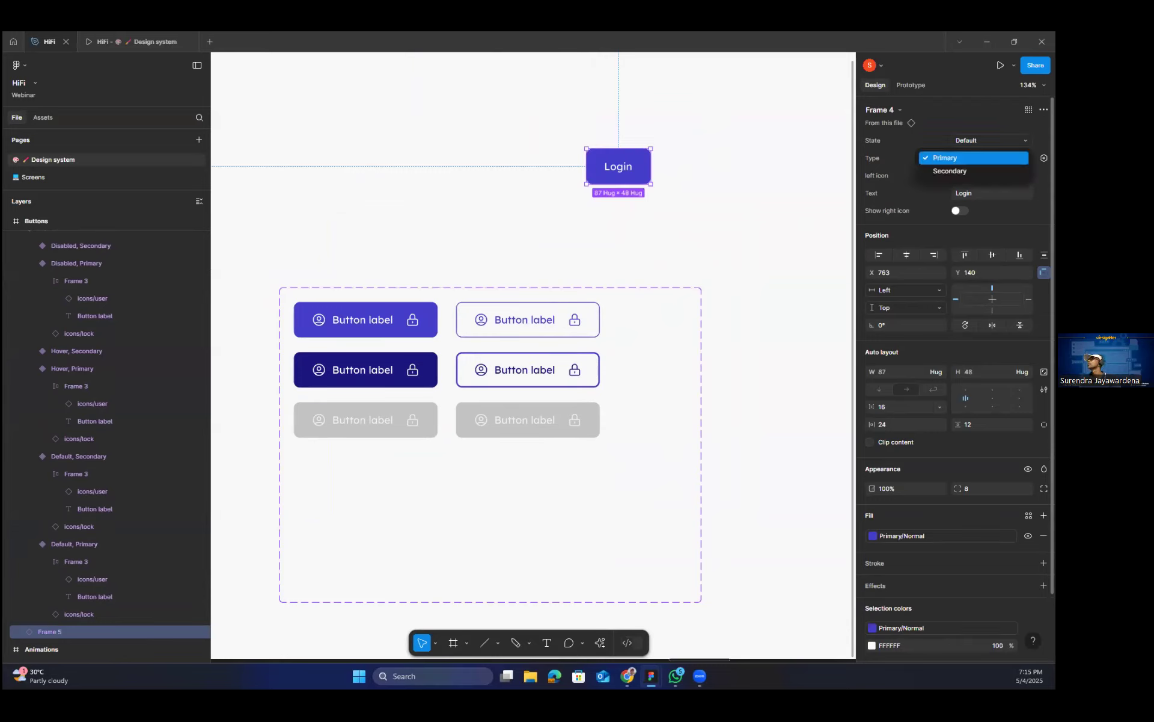
{"action": "left_click", "coordinate": [950, 171]}
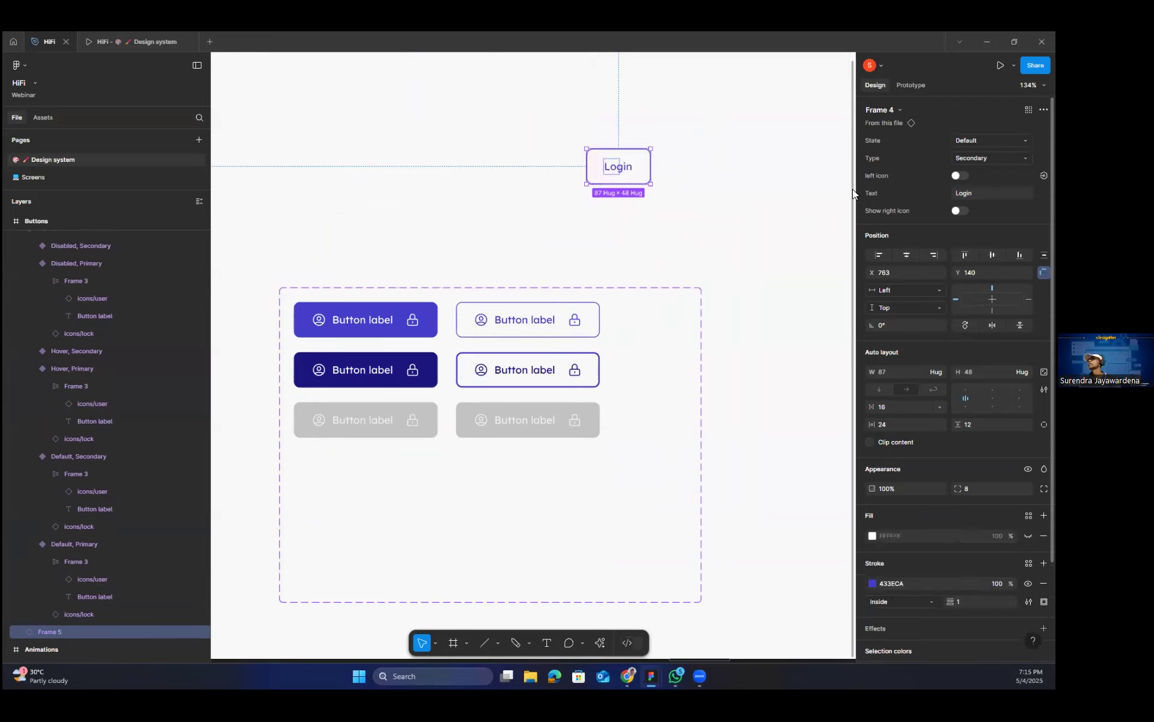
{"action": "left_click", "coordinate": [722, 184]}
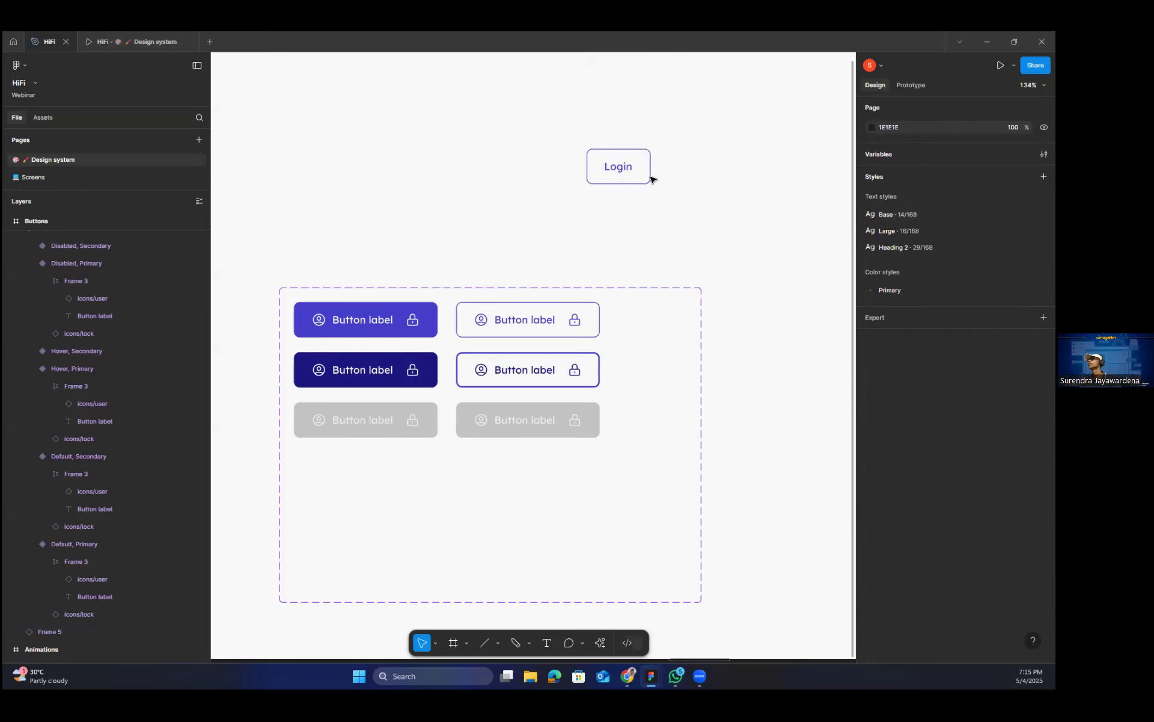
Change the Login button instance's text property to "Sign up".
{"action": "left_click", "coordinate": [619, 166]}
{"action": "left_click", "coordinate": [991, 193]}
{"action": "type", "text": "Sign "}
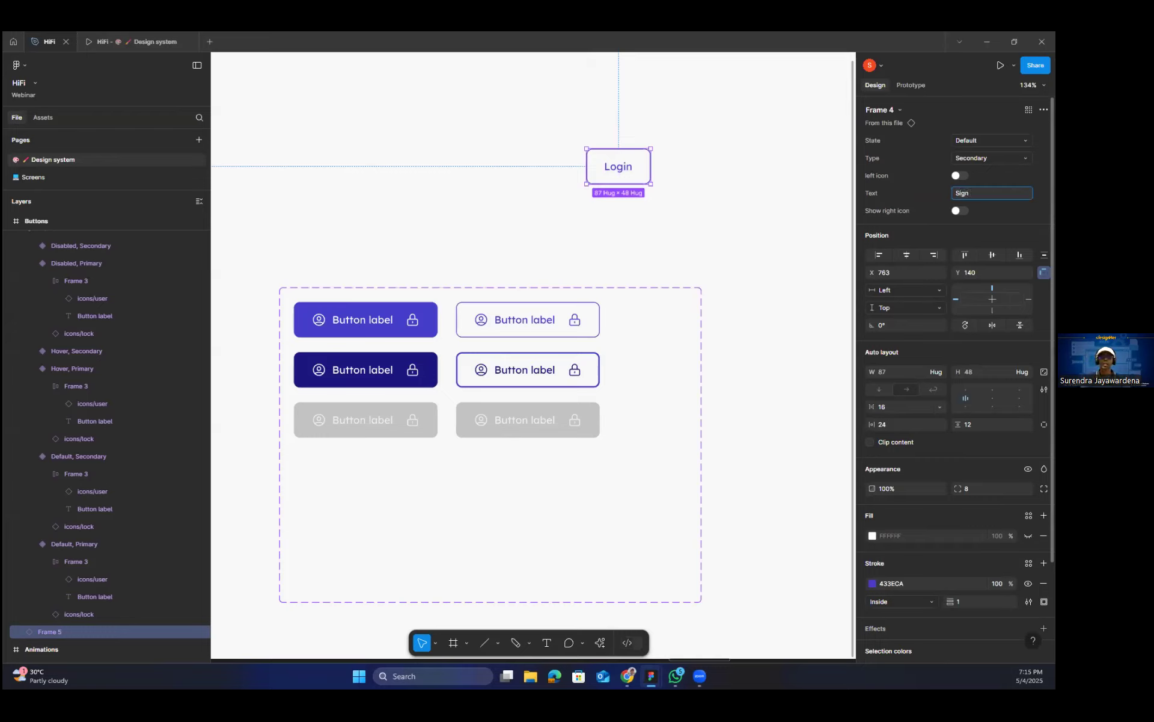
{"action": "type", "text": "up"}
{"action": "key", "text": "Return"}
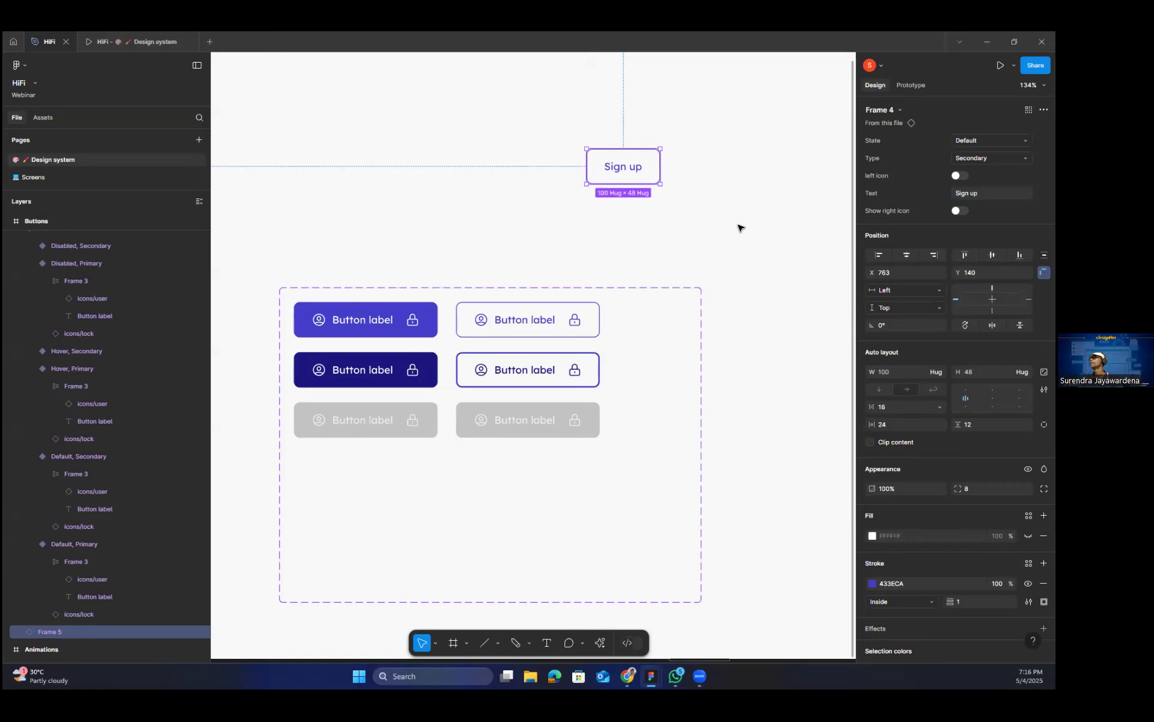
{"action": "key", "text": "Escape"}
Switch the Sign up button instance to the Hover state and the Primary type.
{"action": "left_click", "coordinate": [611, 166]}
{"action": "left_click", "coordinate": [1026, 140]}
{"action": "left_click", "coordinate": [1022, 150]}
{"action": "left_click", "coordinate": [1026, 157]}
{"action": "left_click", "coordinate": [974, 144]}
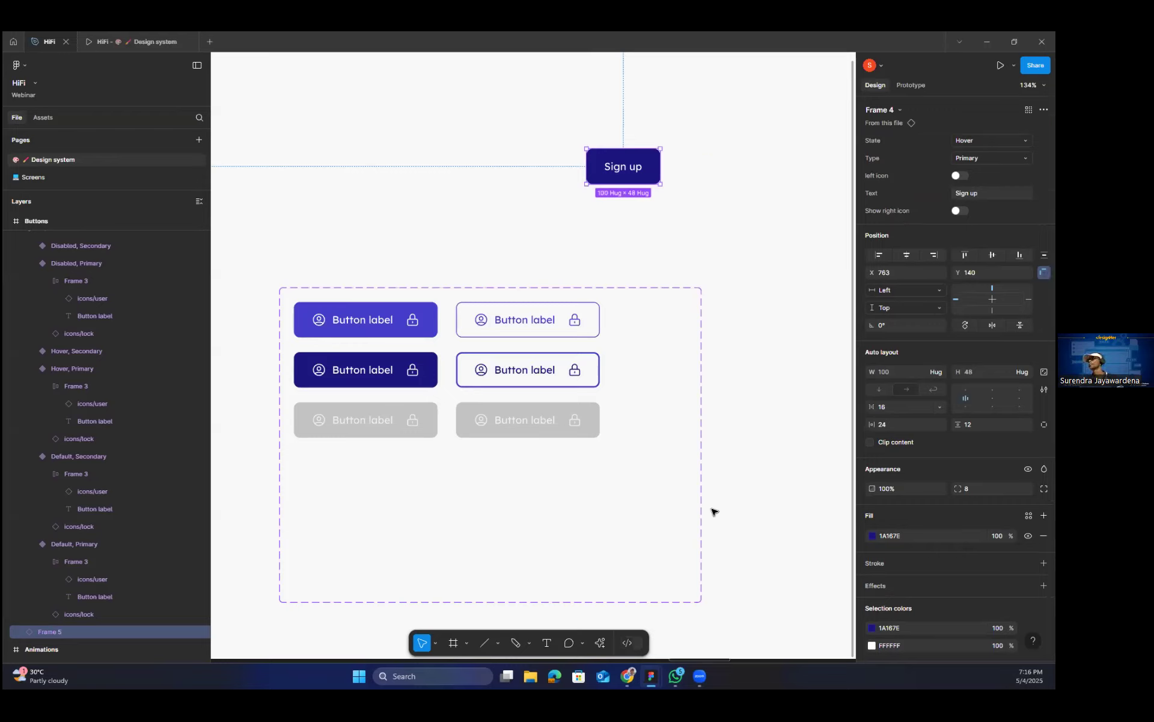
Connect the Default, Primary button variant to the Hover, Primary variant with a prototype interaction.
{"action": "left_click", "coordinate": [656, 469]}
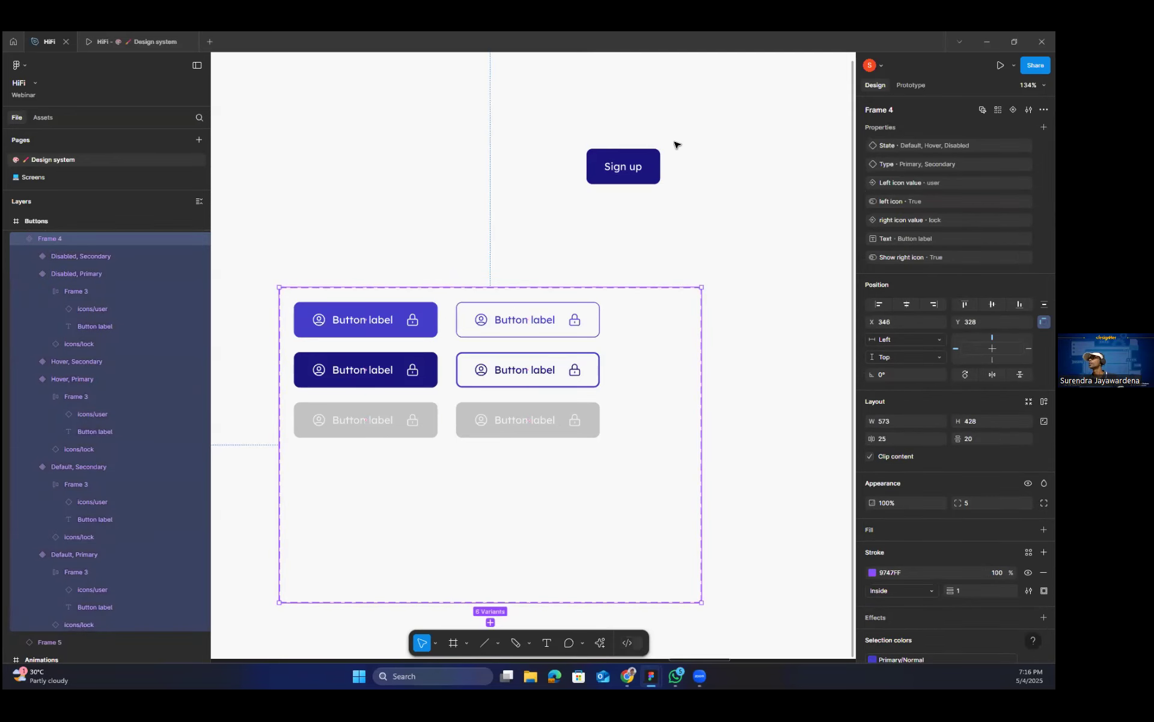
{"action": "left_click", "coordinate": [654, 164]}
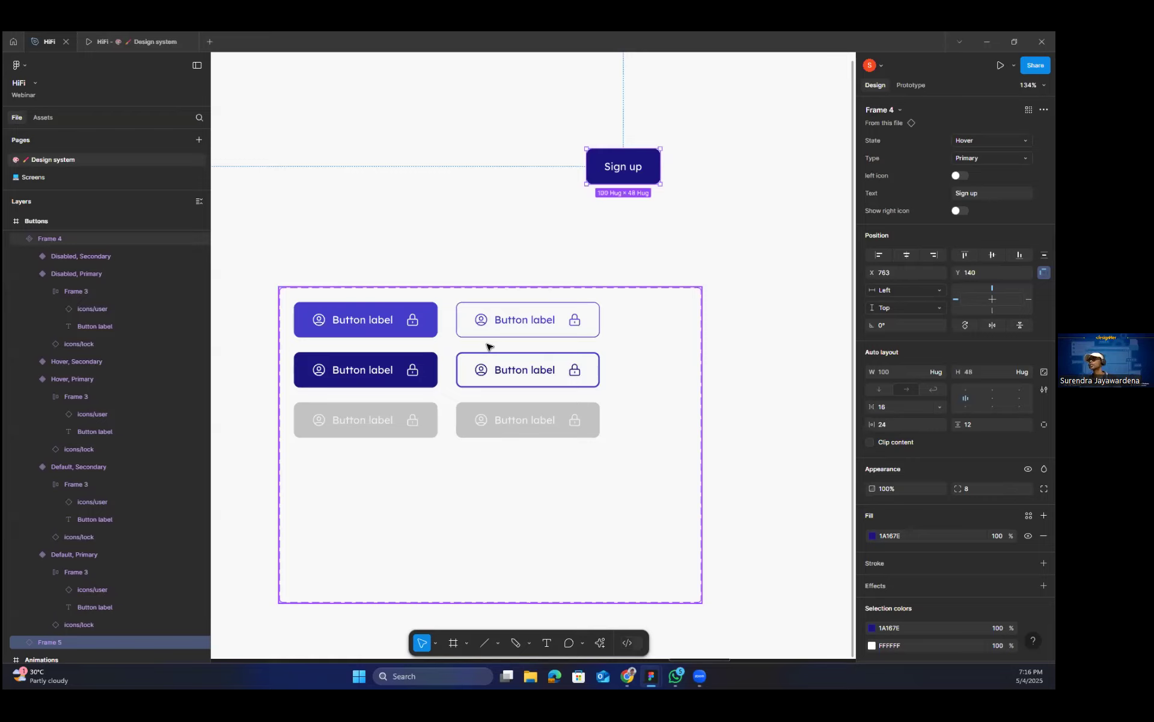
{"action": "left_click", "coordinate": [400, 325]}
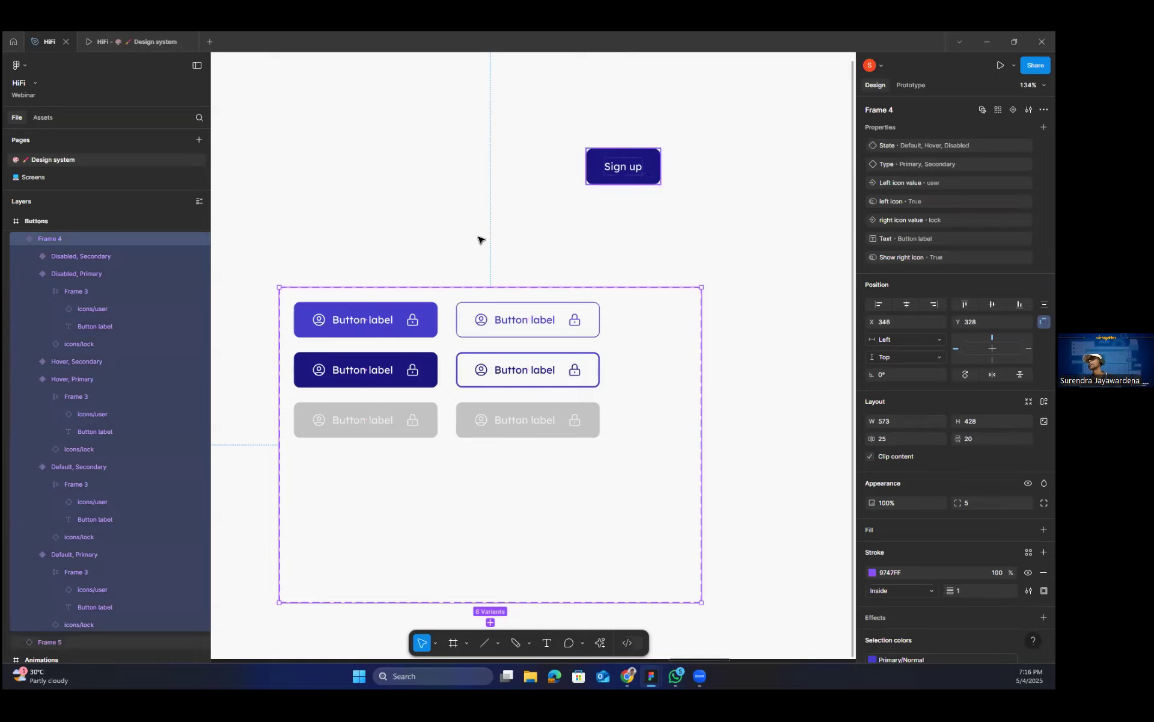
{"action": "left_click", "coordinate": [406, 322]}
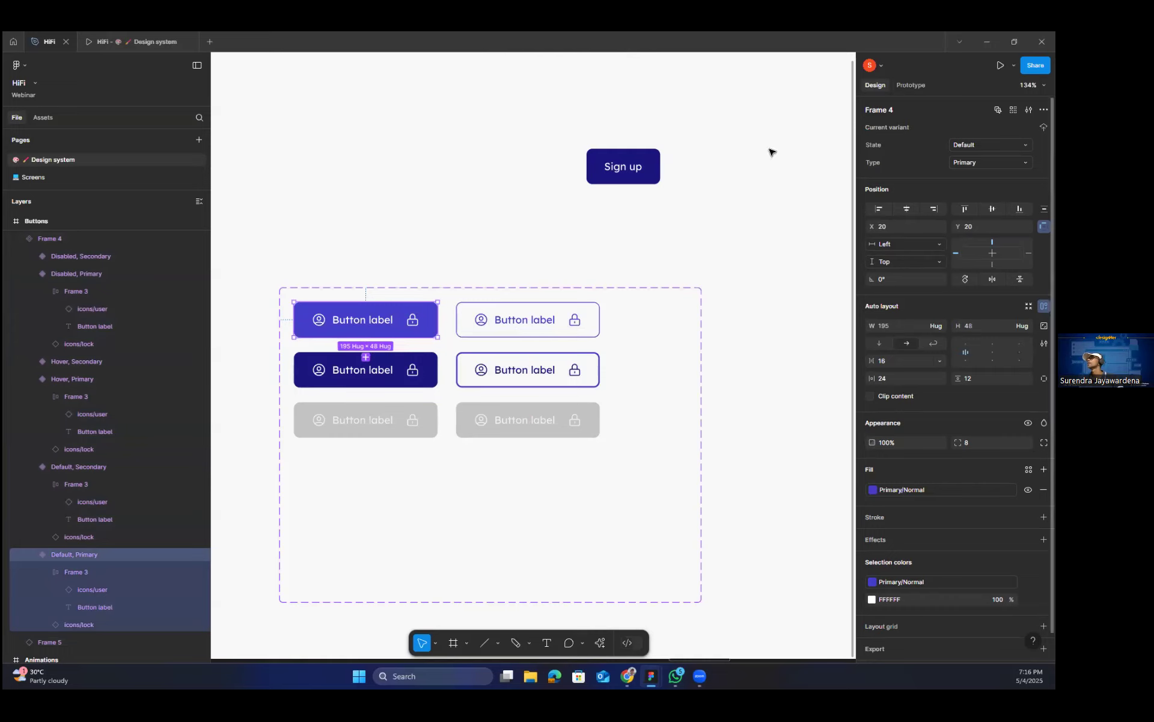
{"action": "left_click", "coordinate": [911, 85]}
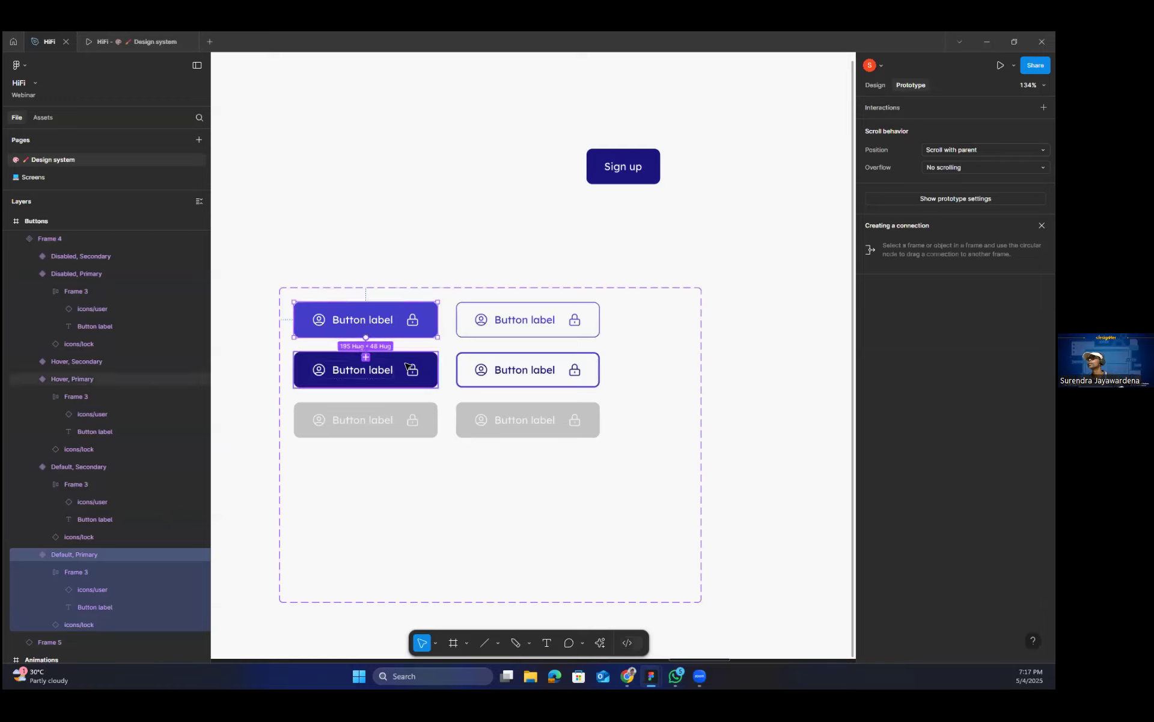
{"action": "left_click_drag", "start_coordinate": [407, 366], "coordinate": [408, 366]}
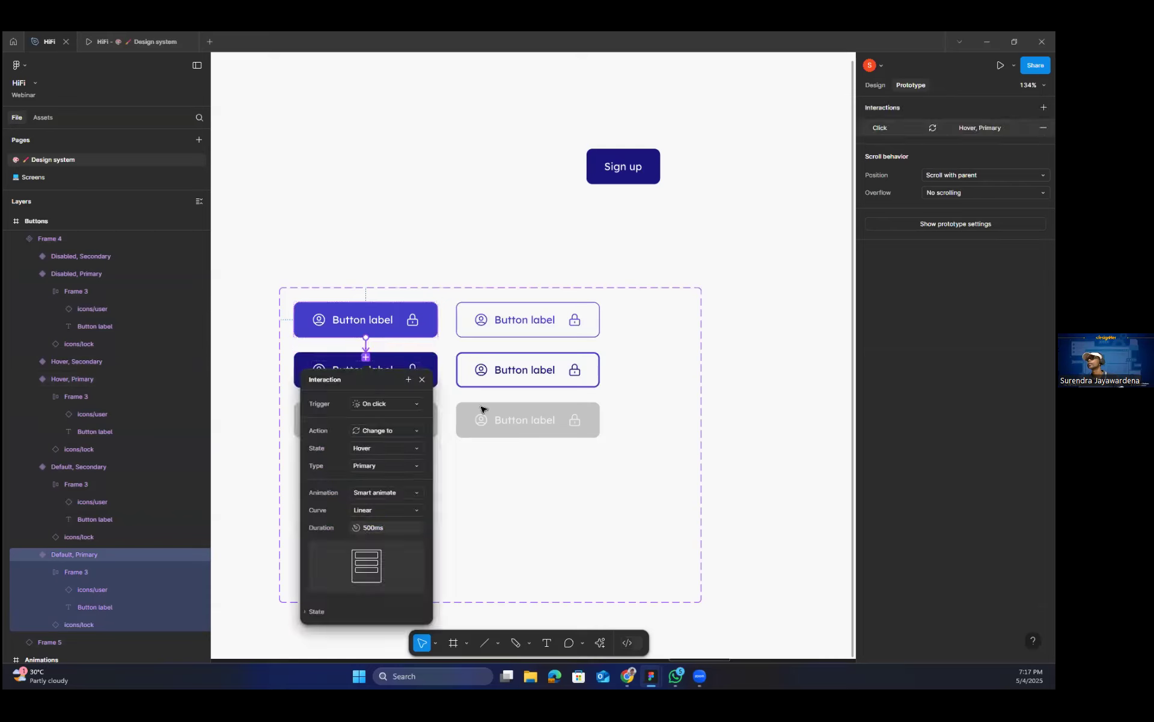
Set the new interaction's trigger to While hovering and close its settings.
{"action": "scroll", "coordinate": [365, 421], "scroll_direction": "down", "scroll_amount": 1}
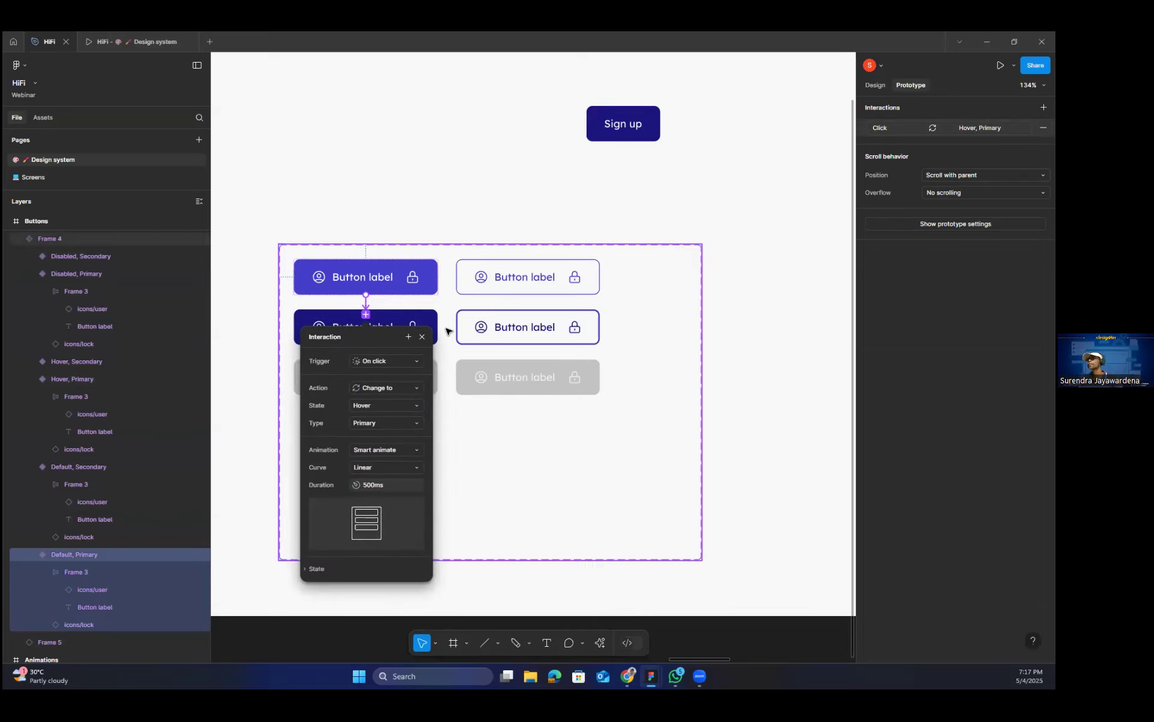
{"action": "left_click", "coordinate": [406, 360]}
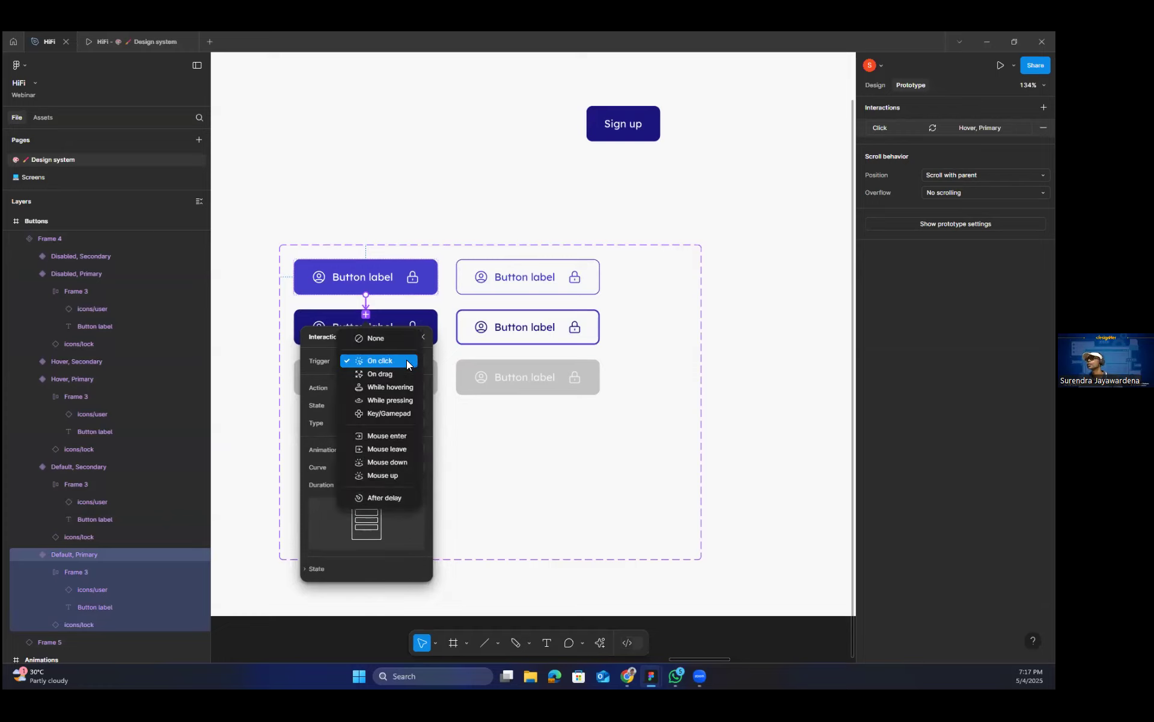
{"action": "left_click", "coordinate": [397, 392]}
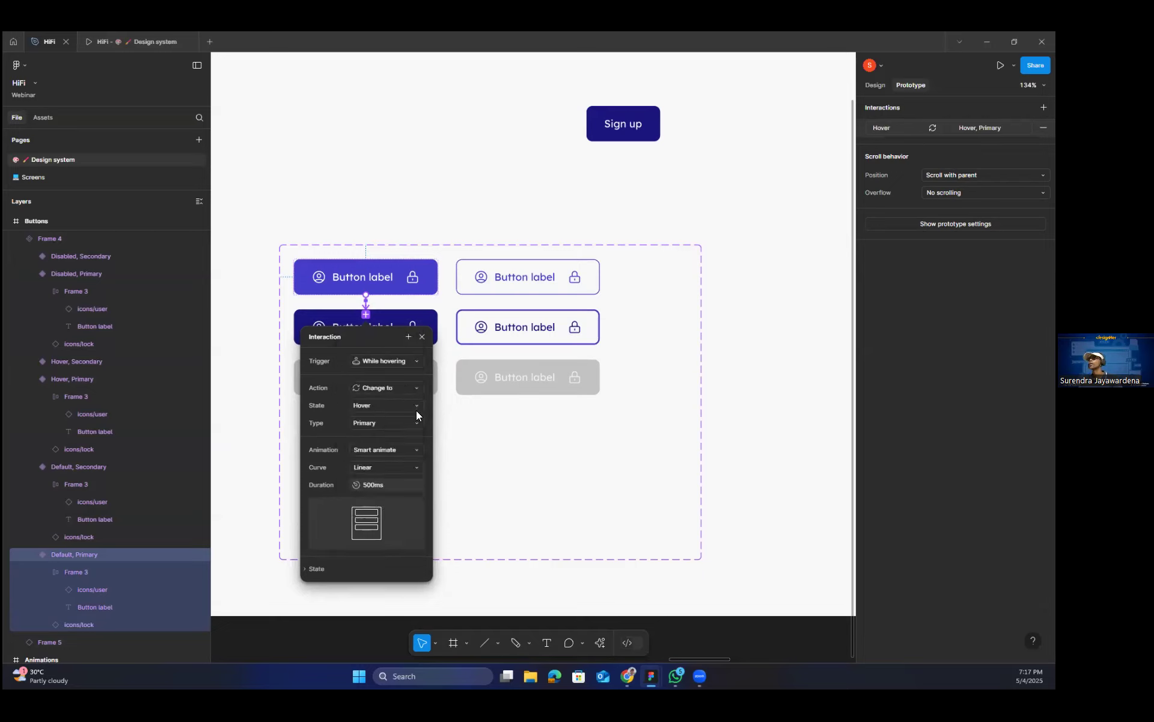
{"action": "left_click_drag", "start_coordinate": [427, 332], "coordinate": [550, 334]}
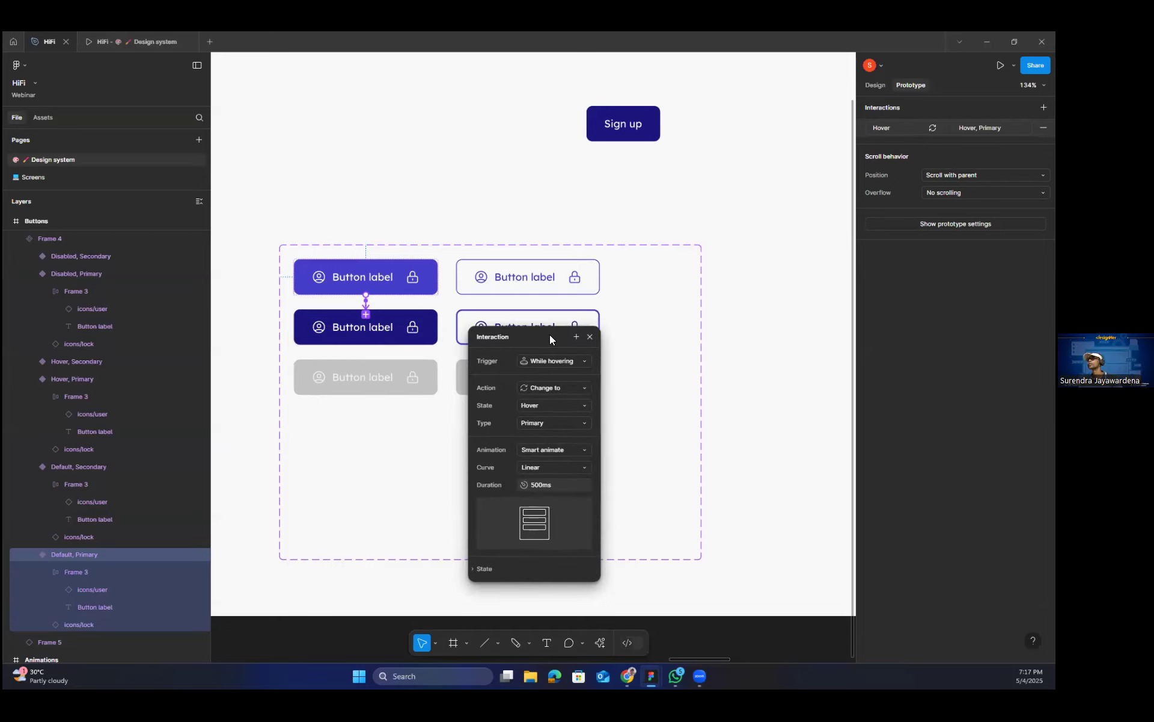
{"action": "left_click", "coordinate": [680, 216]}
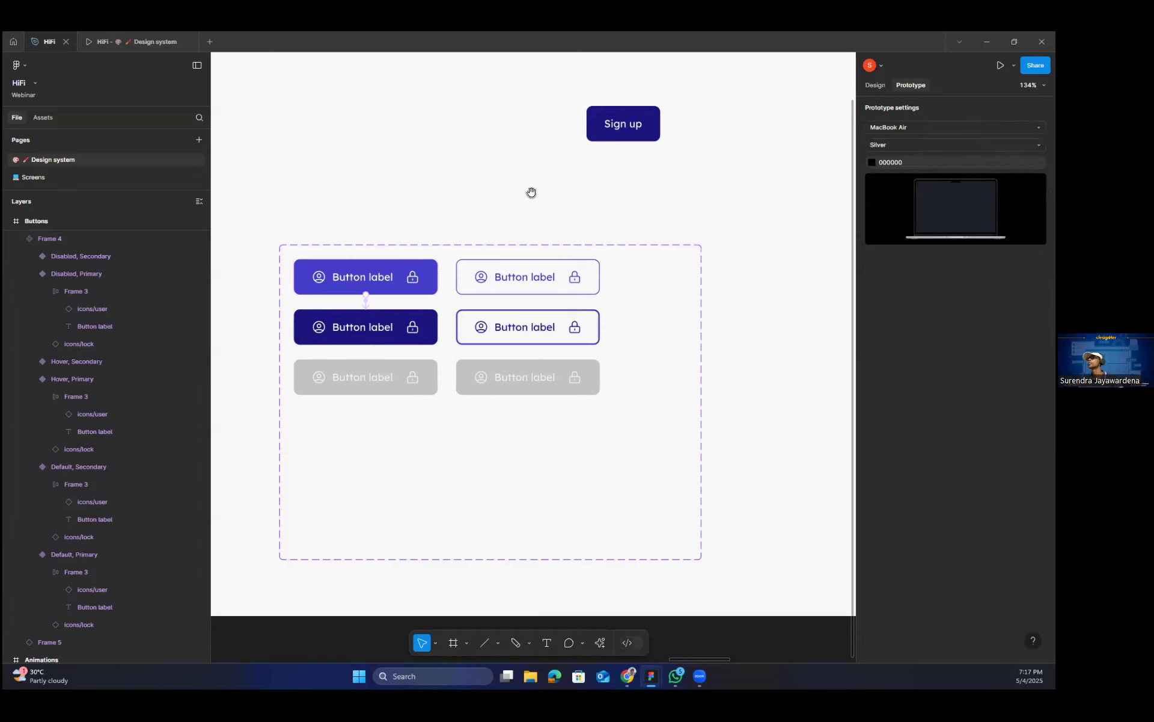
Set the Sign up button instance's State property to Default and deselect it.
{"action": "scroll", "coordinate": [487, 219], "scroll_direction": "up", "scroll_amount": 2}
{"action": "left_click", "coordinate": [608, 180]}
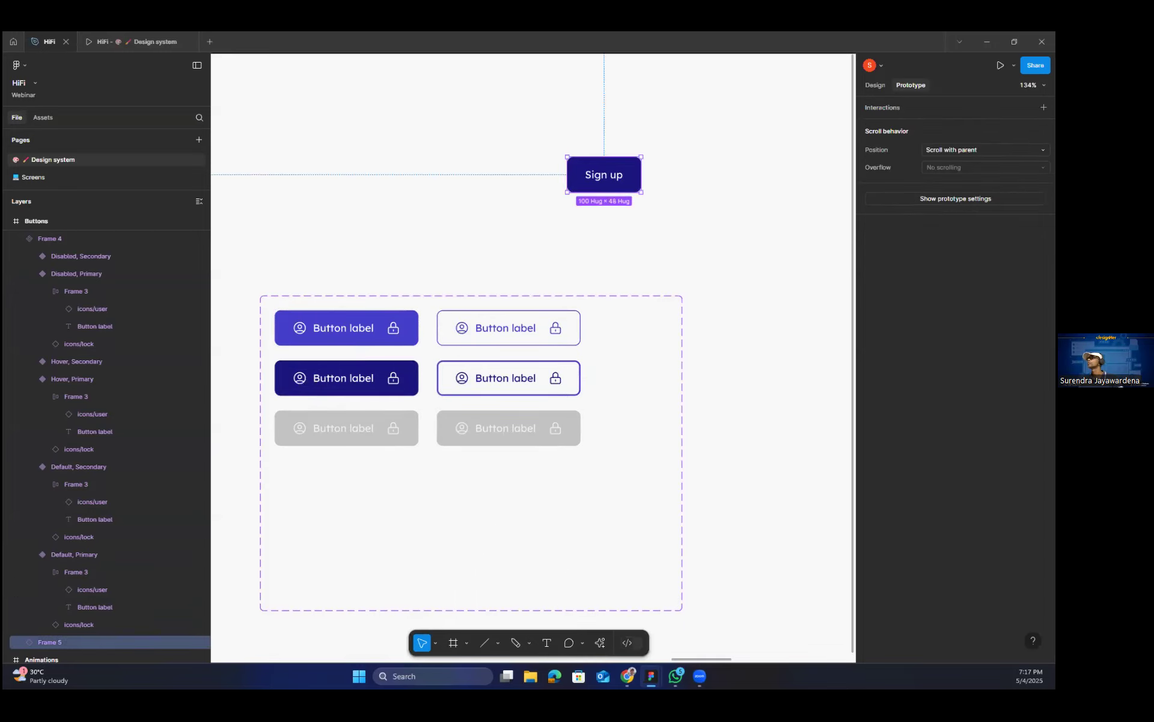
{"action": "left_click", "coordinate": [876, 85]}
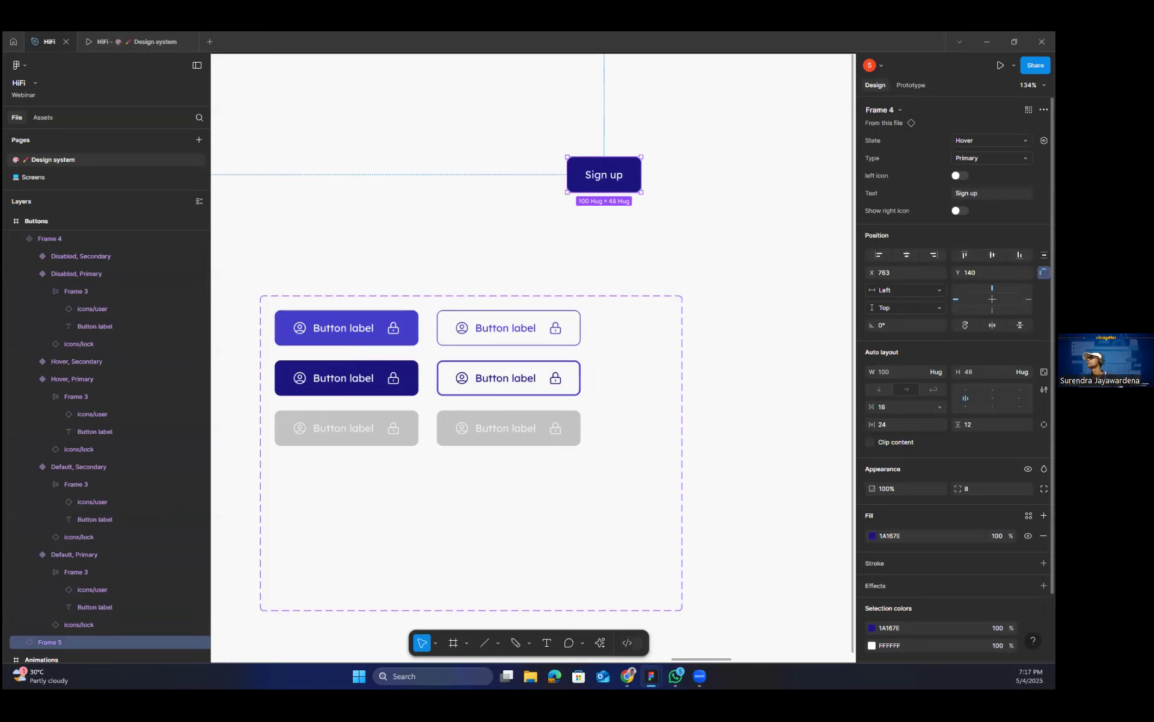
{"action": "left_click", "coordinate": [991, 140]}
{"action": "left_click", "coordinate": [945, 127]}
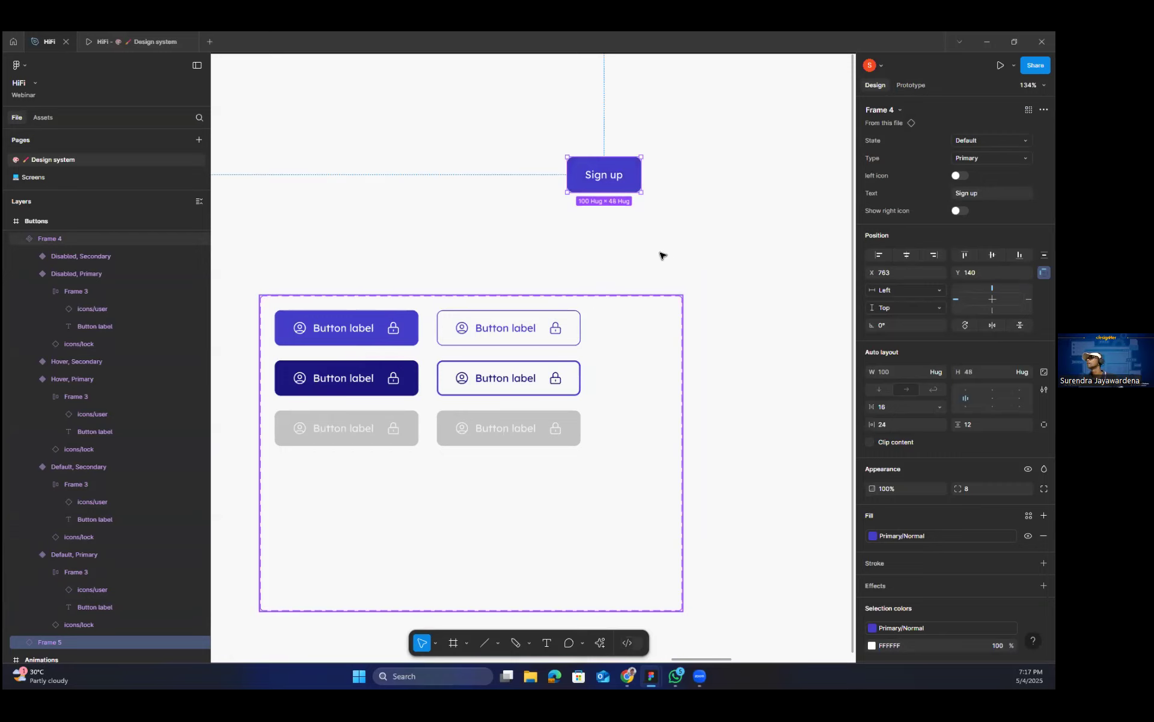
{"action": "left_click", "coordinate": [632, 235]}
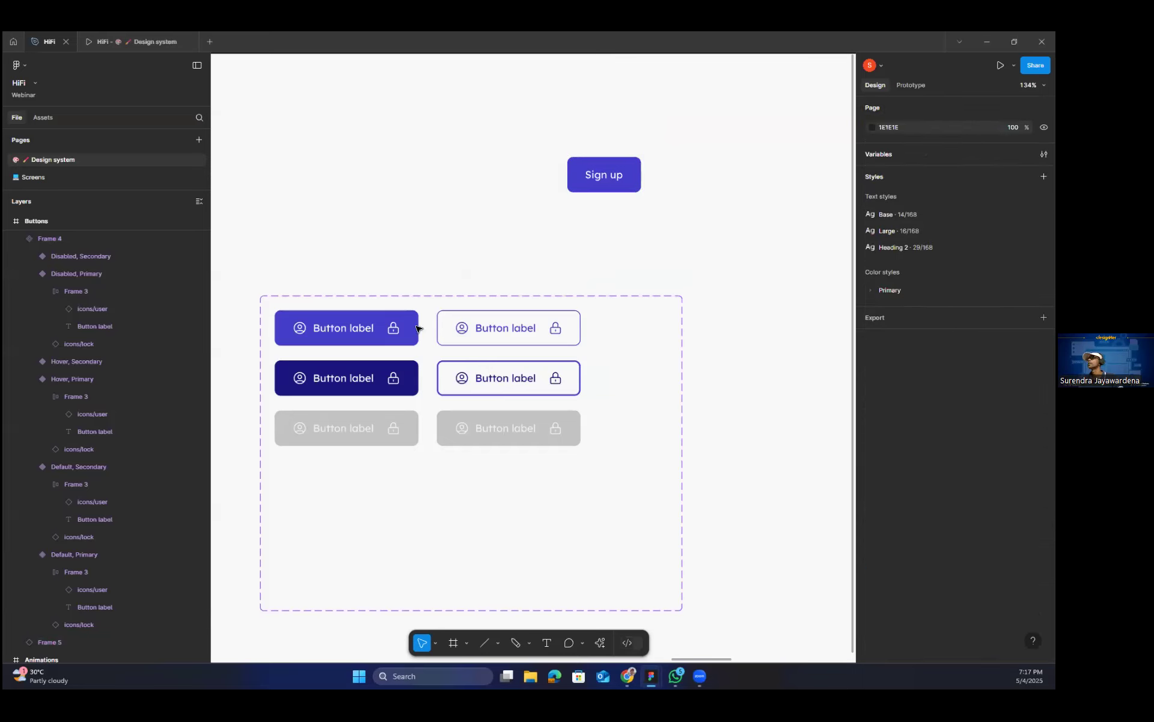
{"action": "left_click", "coordinate": [387, 327]}
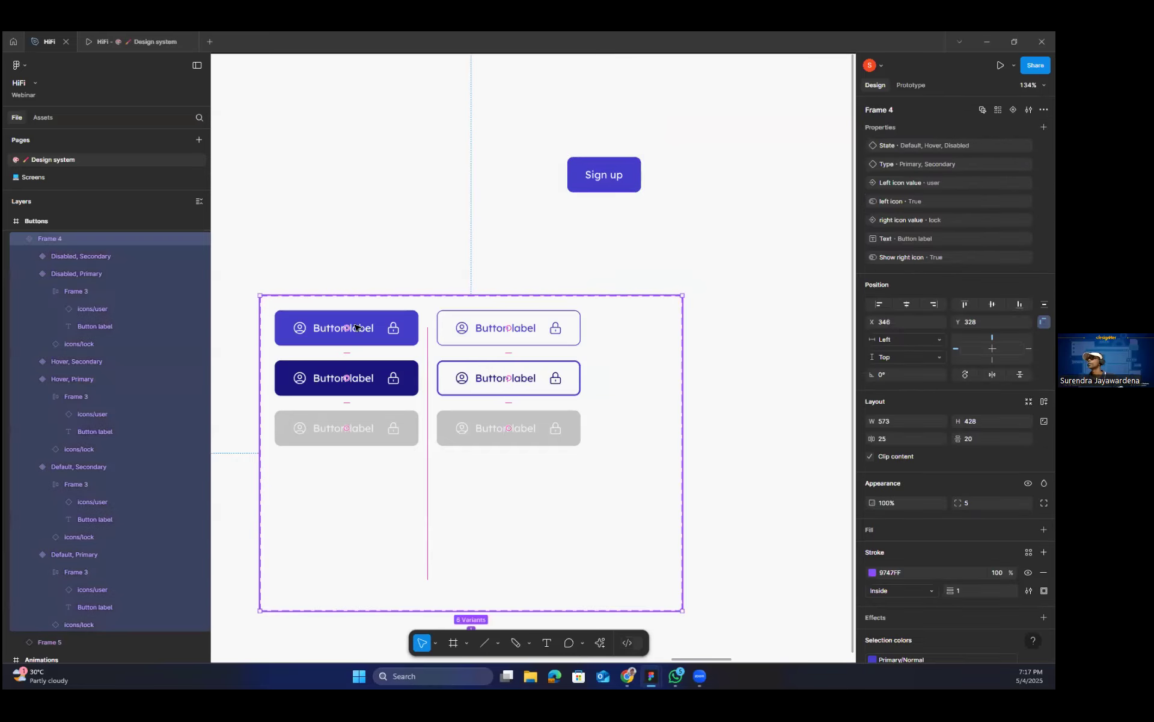
{"action": "left_click", "coordinate": [358, 328]}
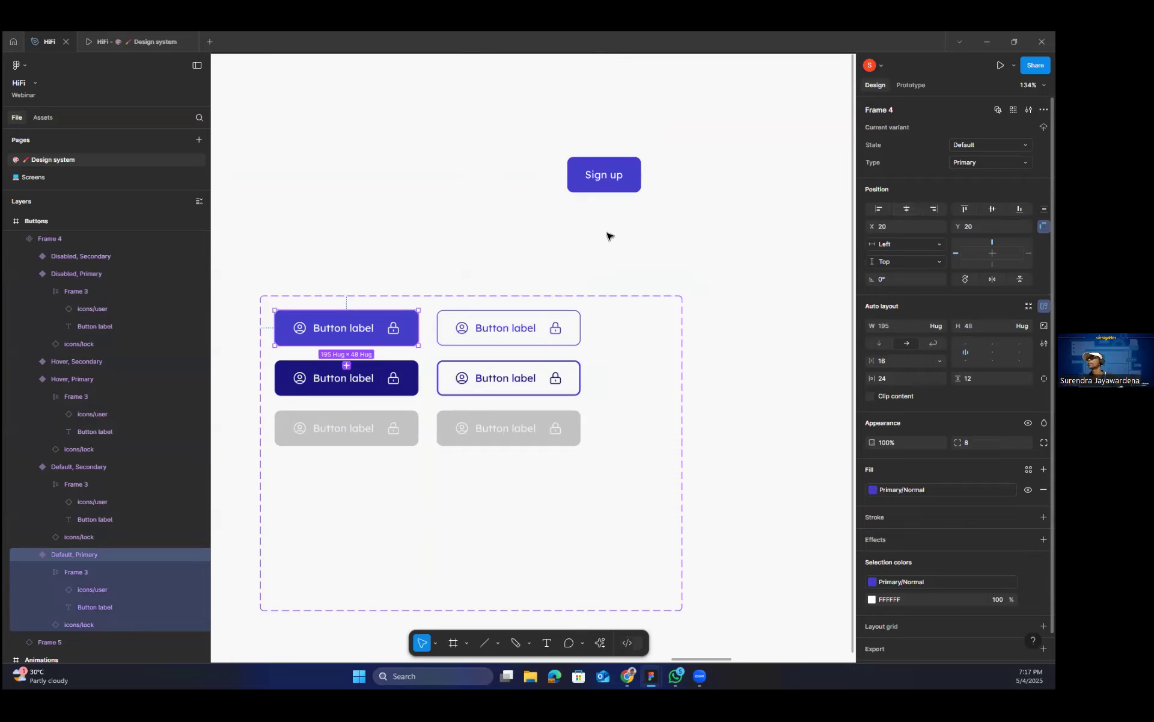
{"action": "left_click", "coordinate": [629, 230]}
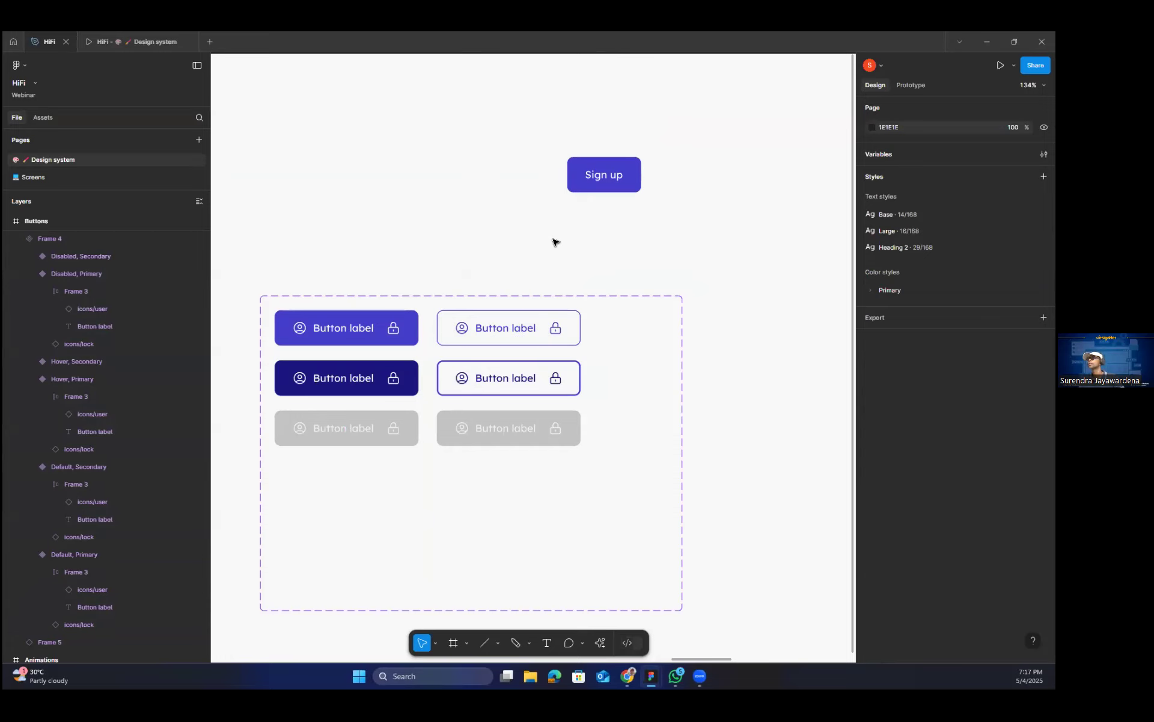
Preview the Buttons frame's prototype in the floating preview, and open it in its own full-size prototype view.
{"action": "key", "text": "shift+space"}
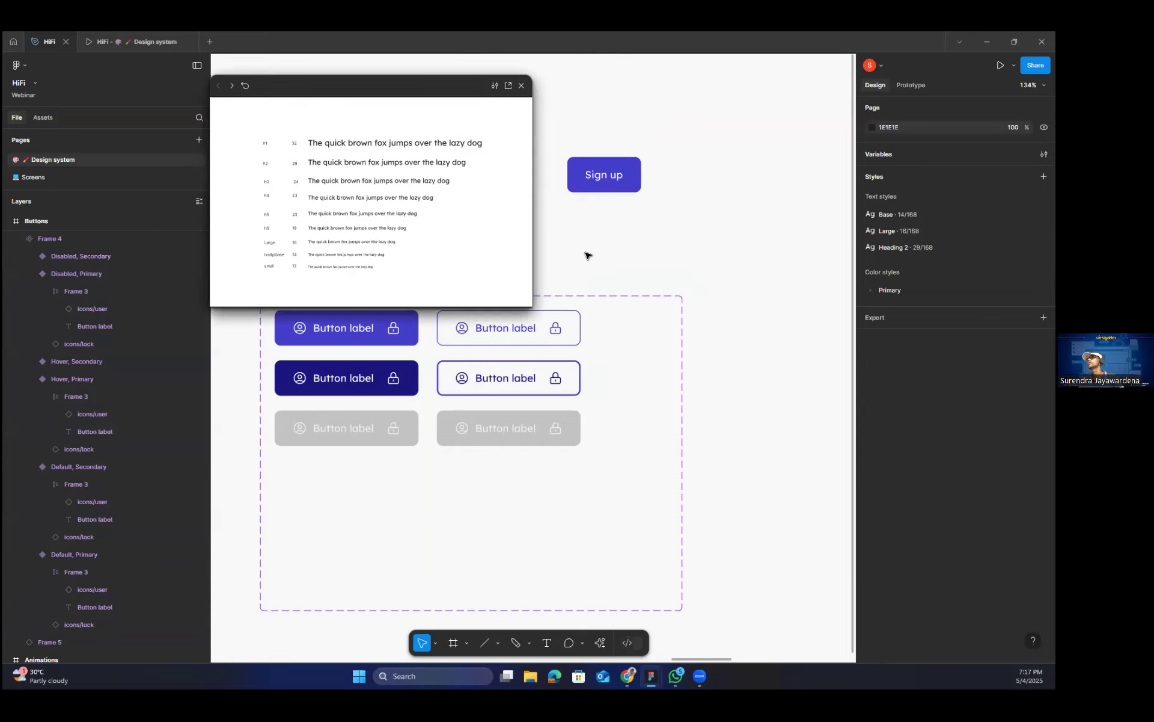
{"action": "scroll", "coordinate": [594, 256], "scroll_direction": "down", "scroll_amount": 3}
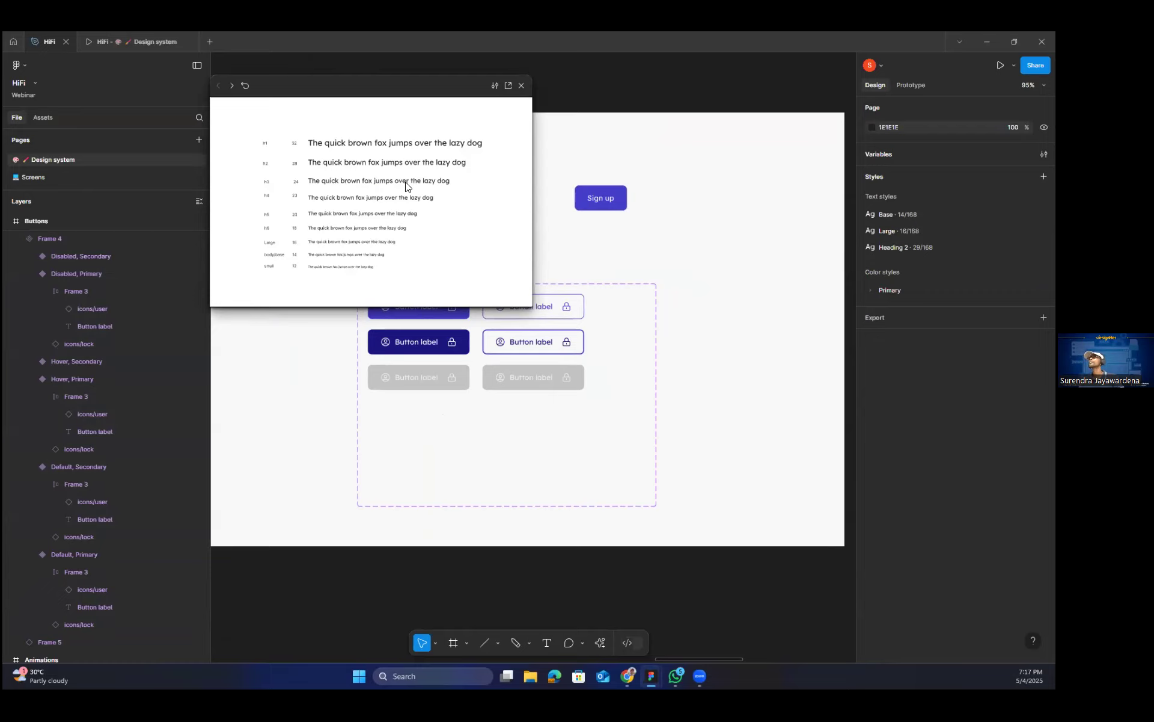
{"action": "left_click_drag", "start_coordinate": [255, 86], "coordinate": [338, 203]}
{"action": "left_click", "coordinate": [315, 204]}
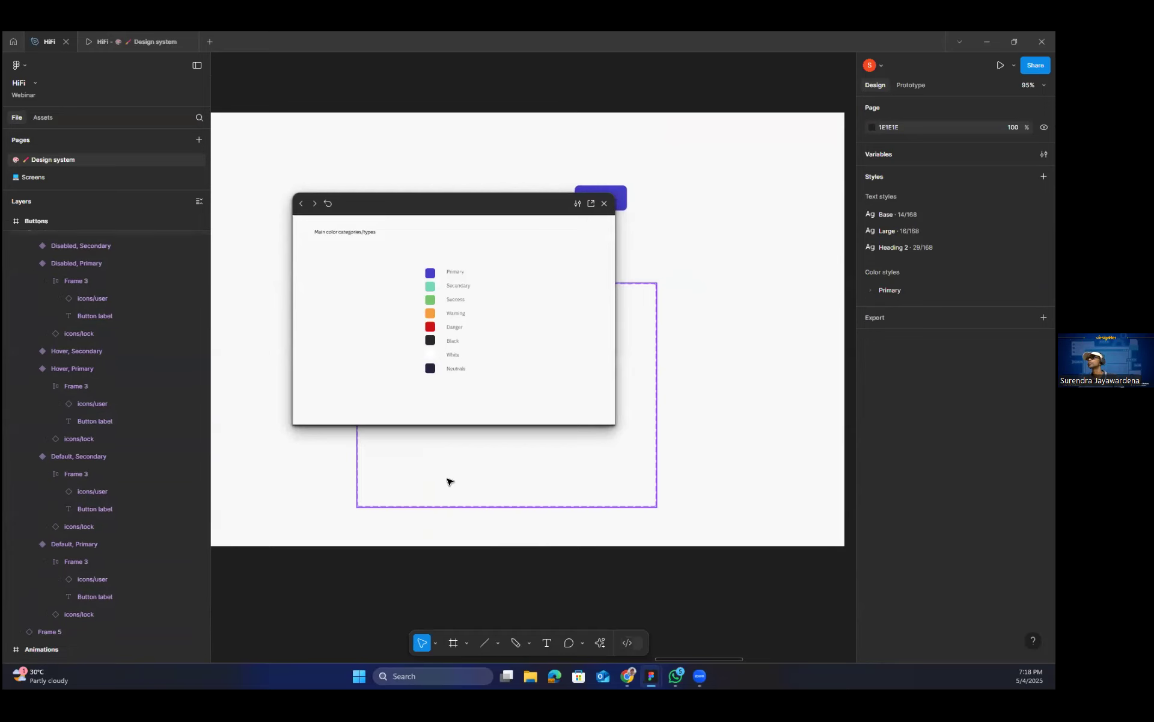
{"action": "left_click", "coordinate": [443, 494]}
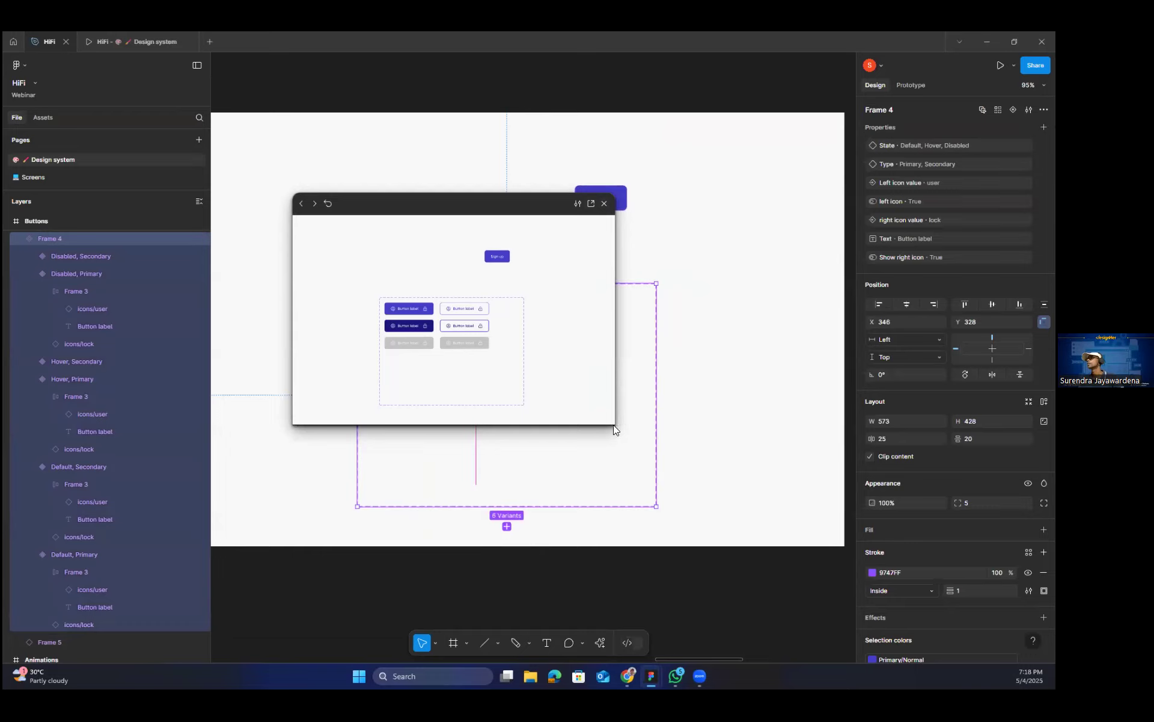
{"action": "left_click", "coordinate": [604, 204]}
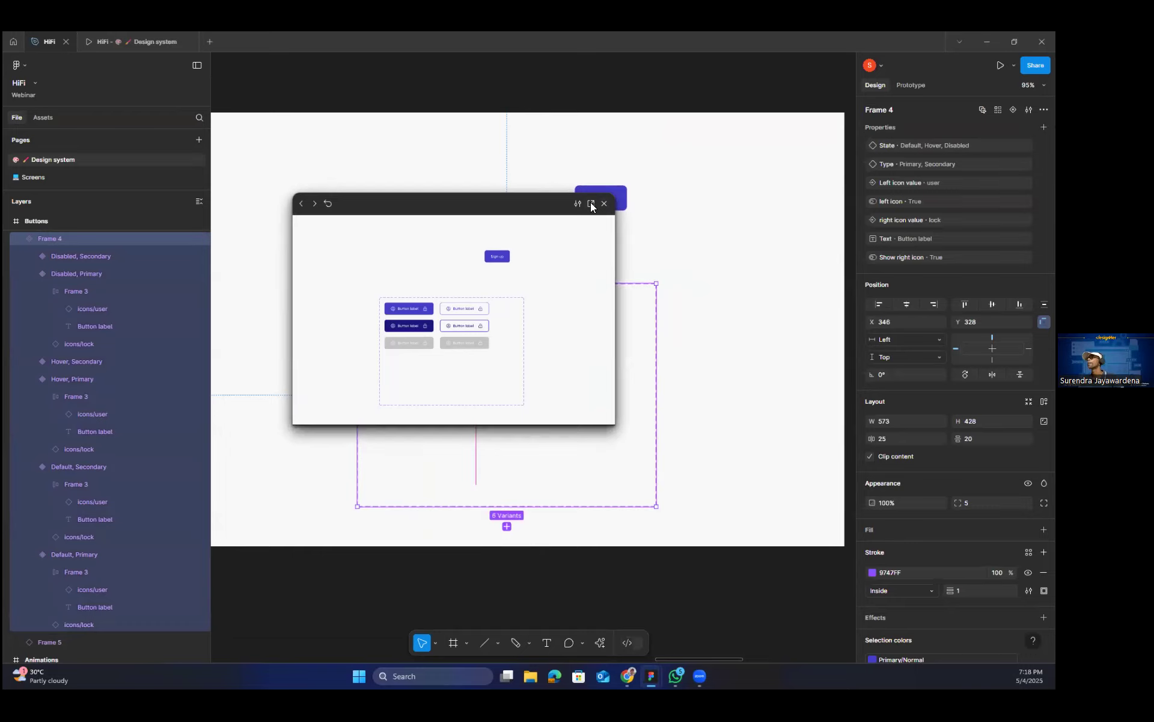
{"action": "key", "text": "ctrl+Tab"}
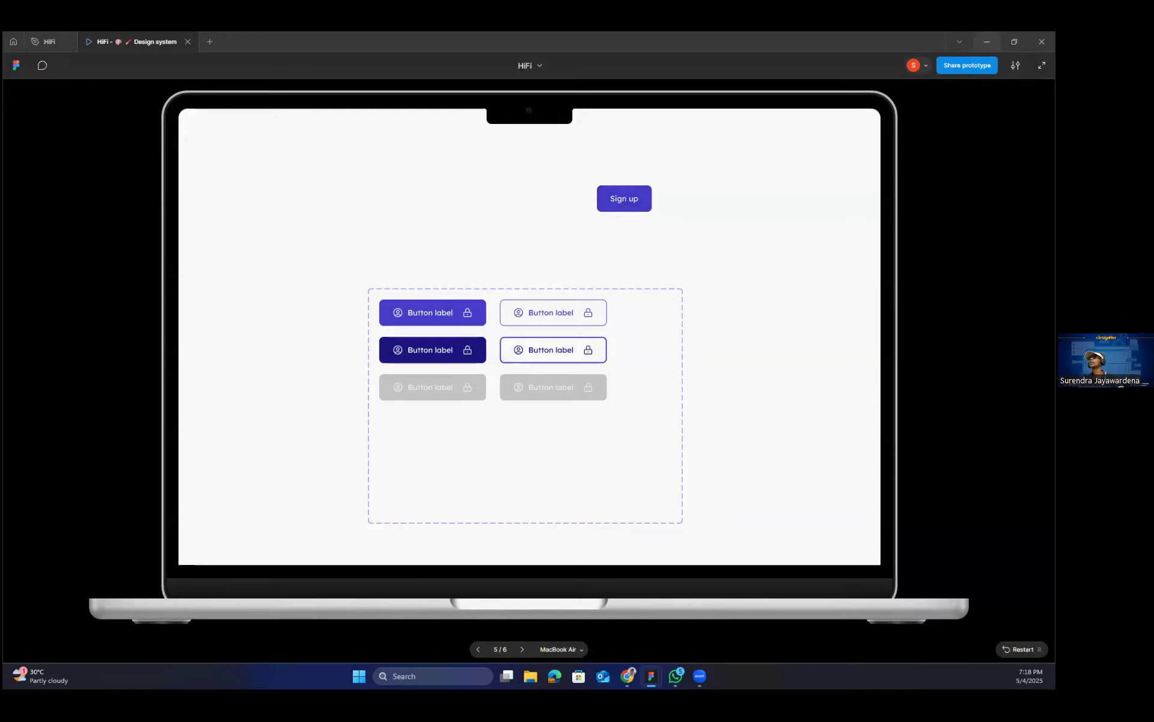
Return to the HiFi design file, clear the selection, and minimize its window to reveal the Figma Slides presentation.
{"action": "left_click", "coordinate": [49, 41]}
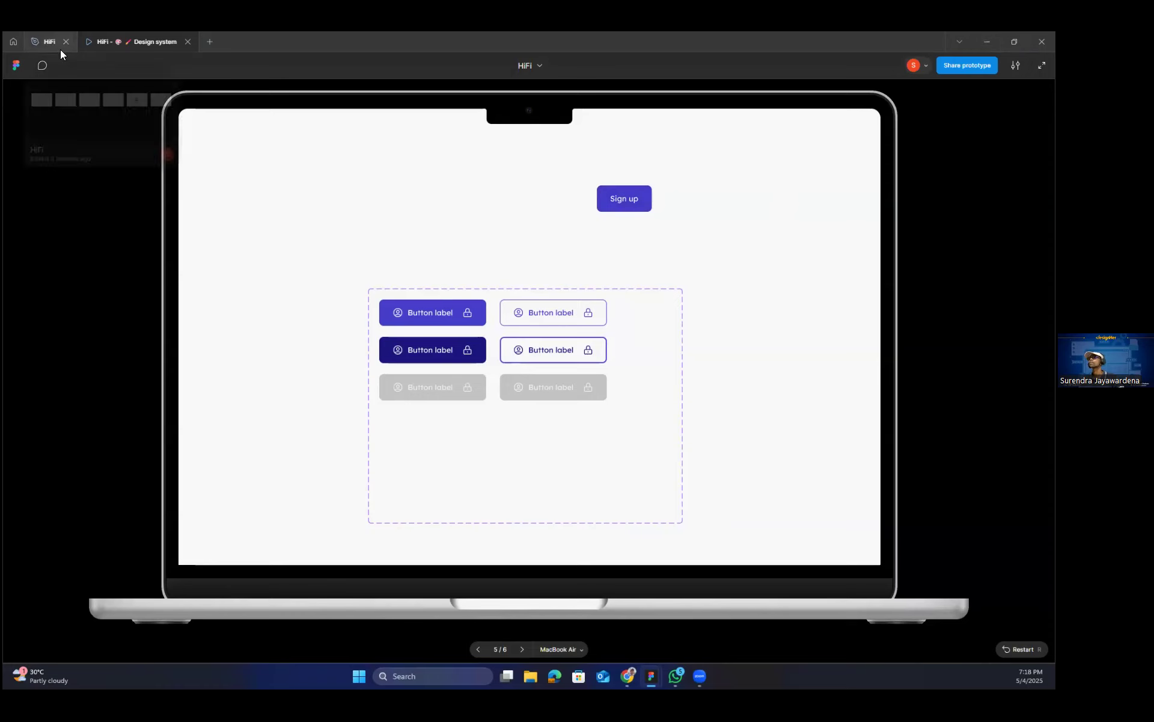
{"action": "left_click", "coordinate": [483, 129]}
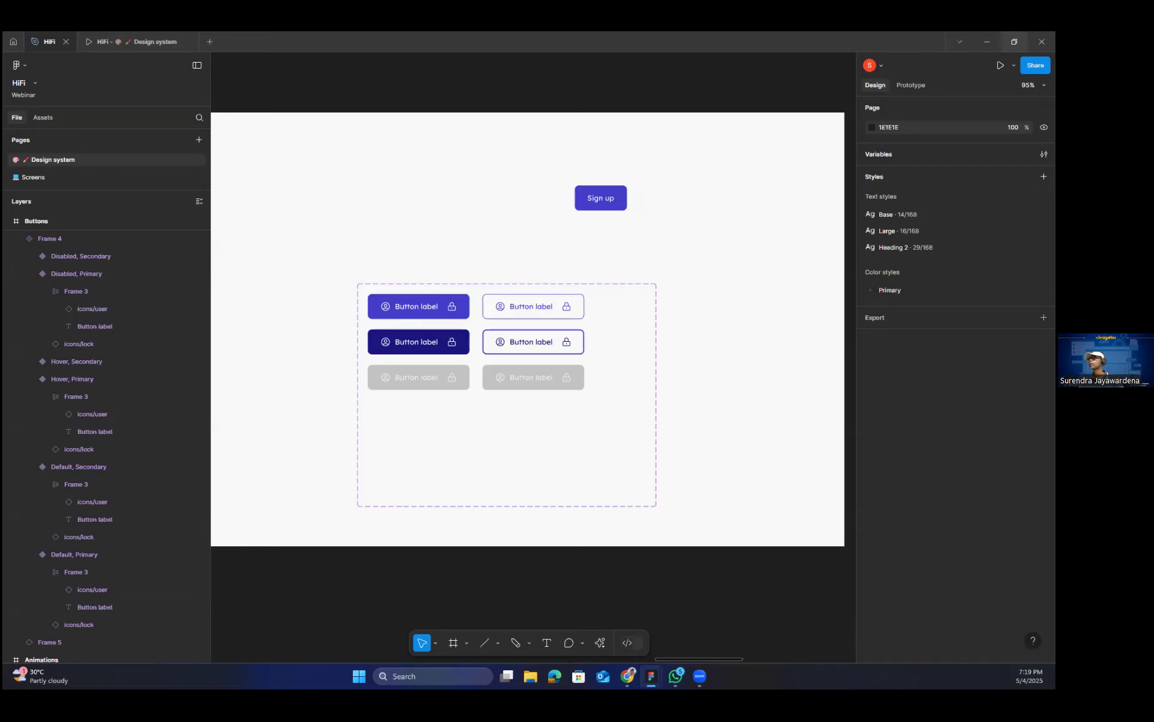
{"action": "left_click", "coordinate": [987, 42]}
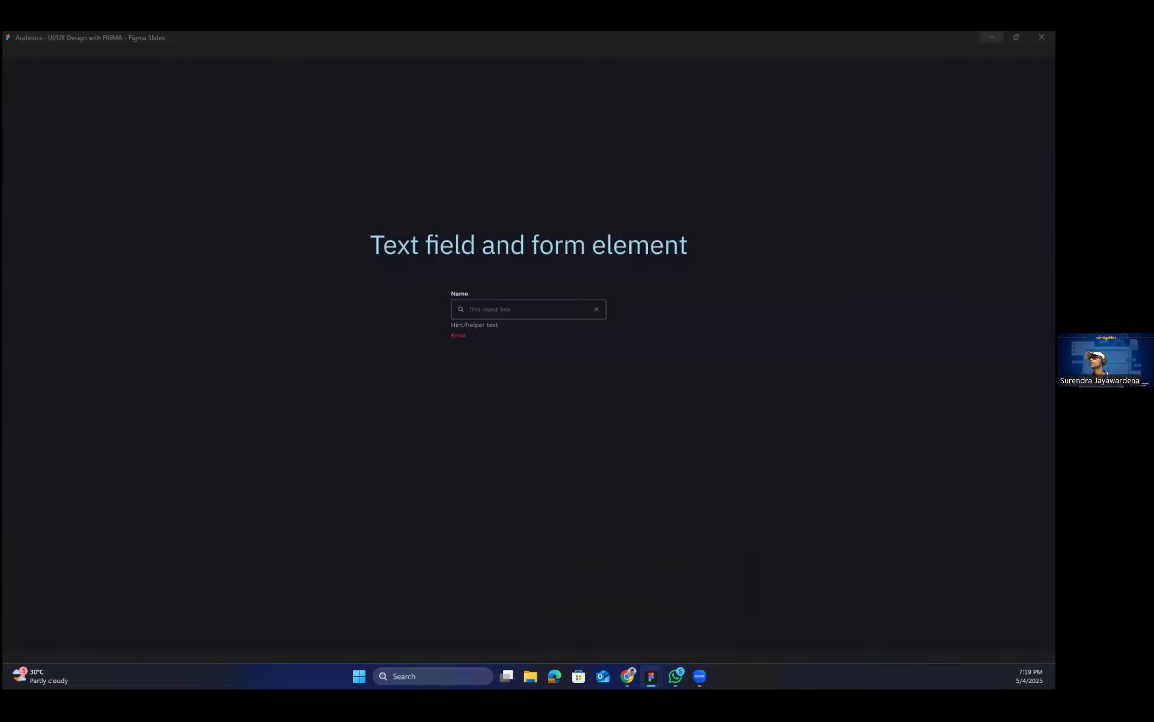